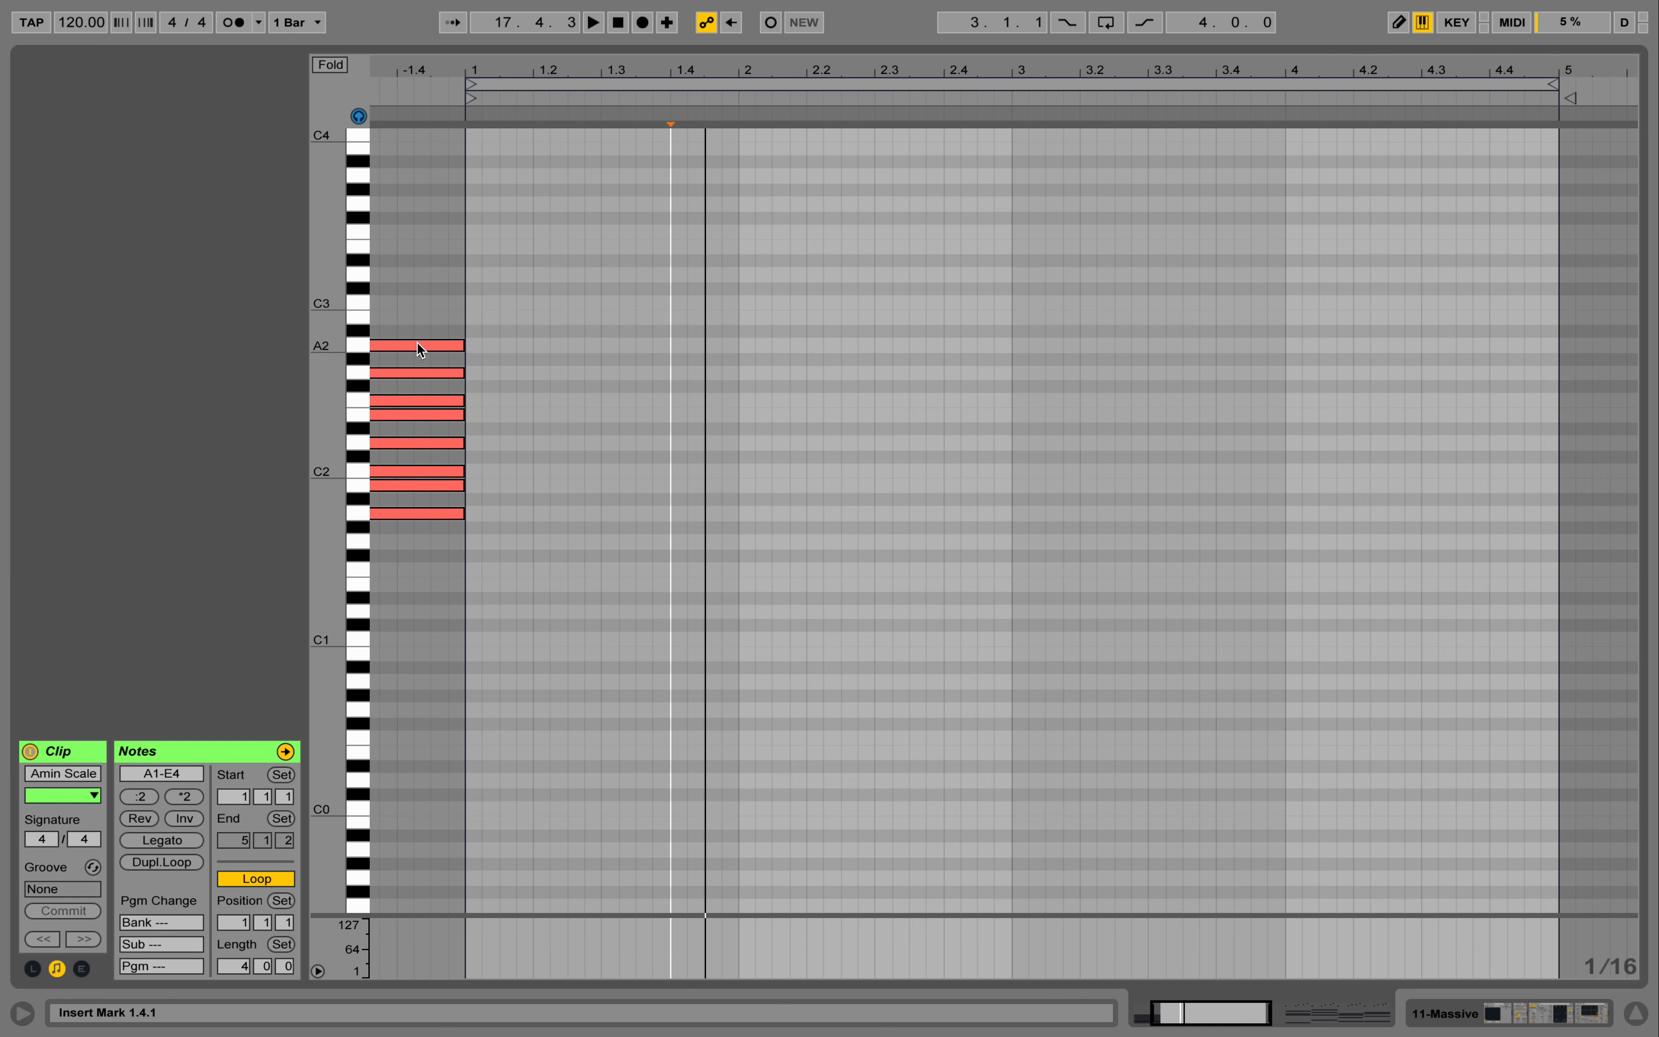
Copy the A2 scale note to the start of bar 1 and set its length to one beat
{"action": "mouse_move", "coordinate": [352, 340]}
{"action": "left_mouse_down"}
{"action": "mouse_move", "coordinate": [384, 341]}
{"action": "mouse_move", "coordinate": [366, 337]}
{"action": "left_mouse_up"}
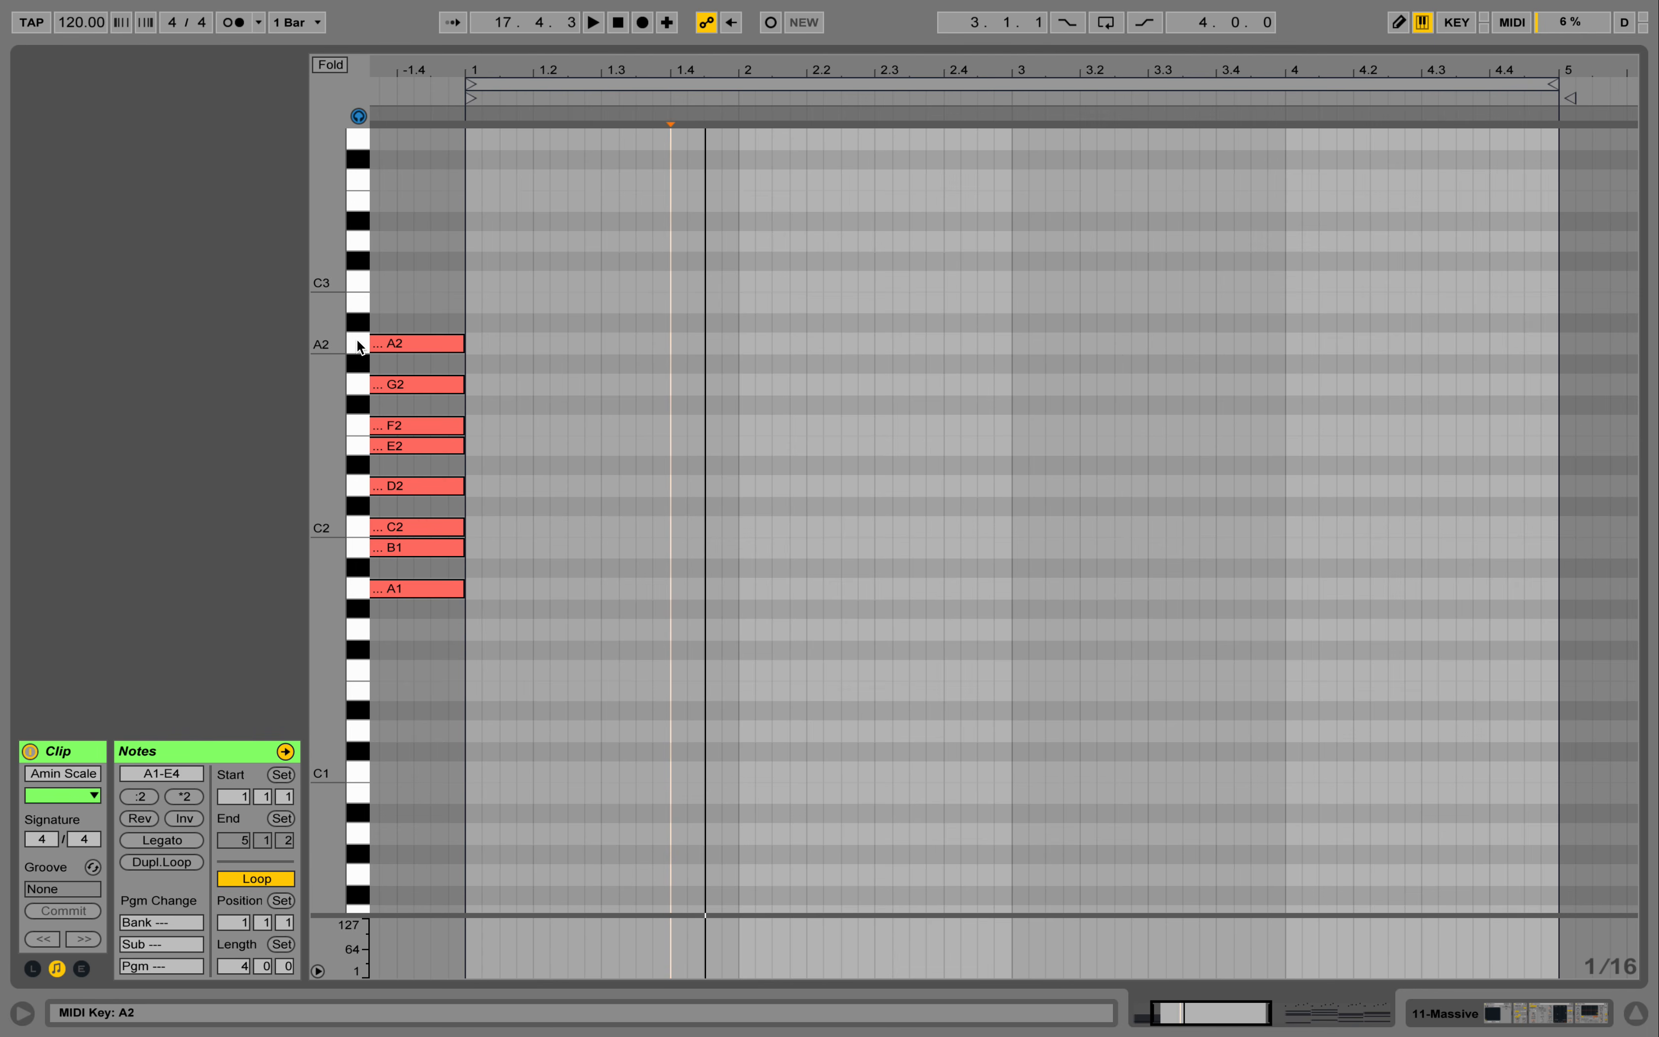
{"action": "left_click", "coordinate": [418, 337]}
{"action": "left_click_drag", "start_coordinate": [417, 339], "coordinate": [551, 344]}
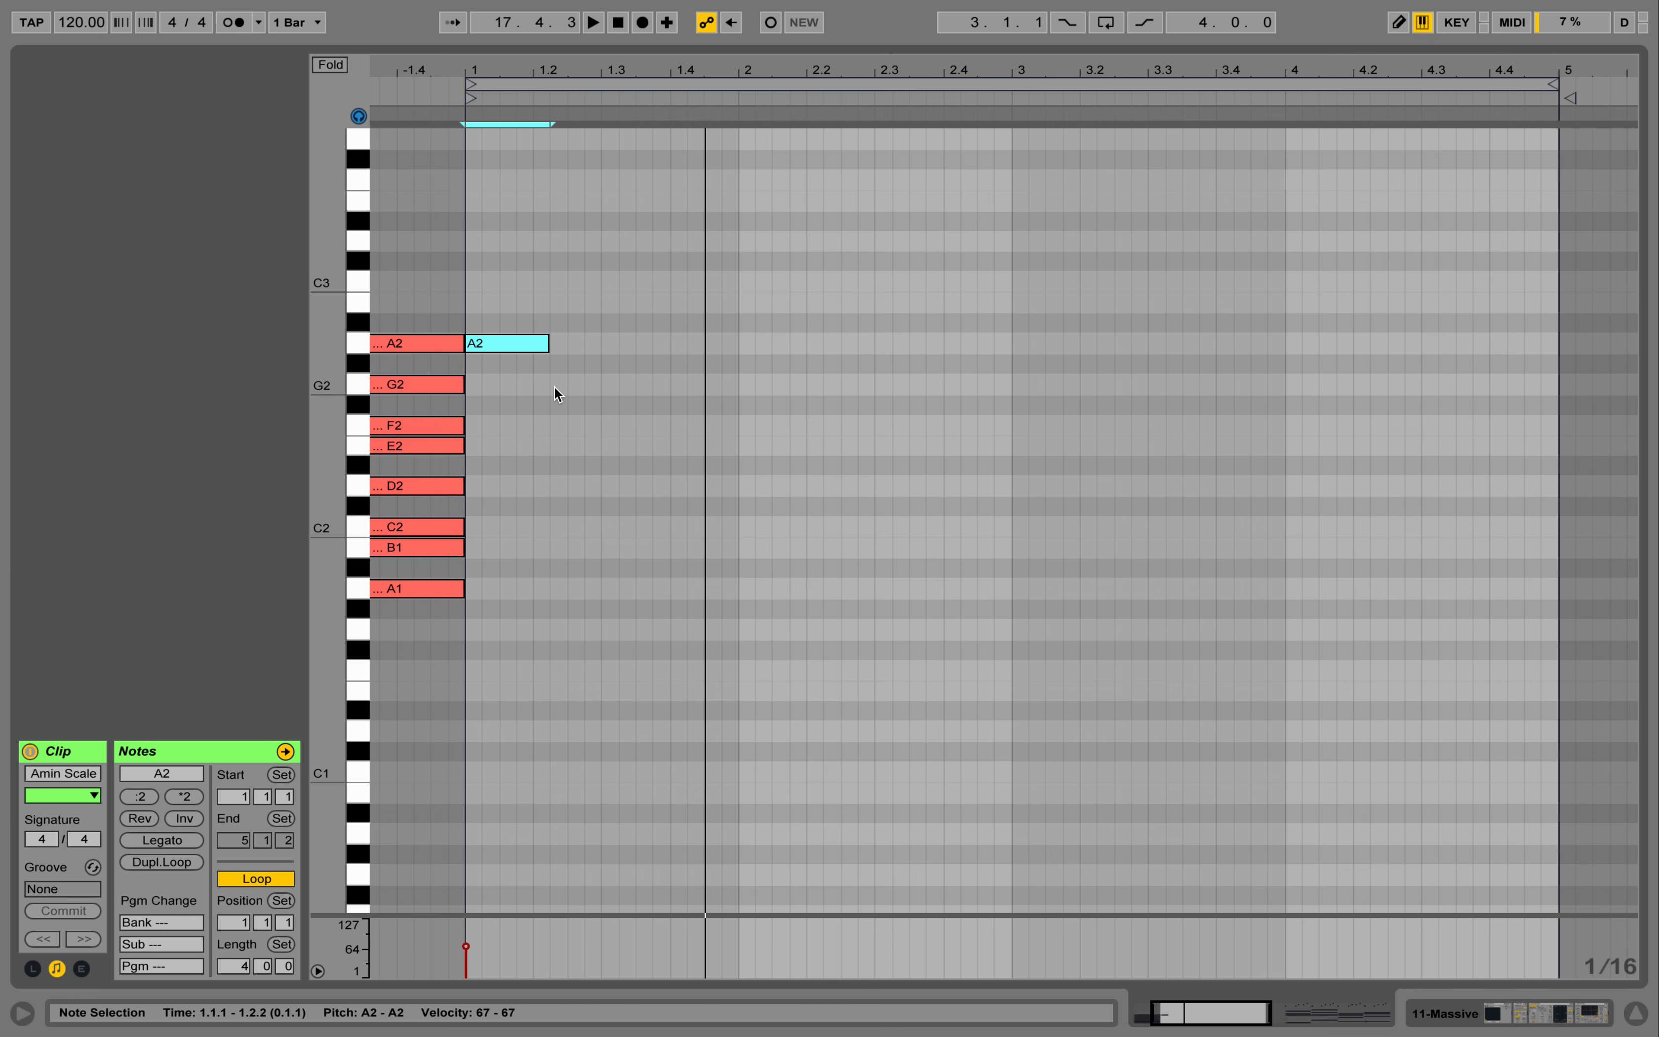
{"action": "scroll", "coordinate": [556, 388], "scroll_direction": "up", "scroll_amount": 2}
{"action": "left_click_drag", "start_coordinate": [548, 383], "coordinate": [534, 382]}
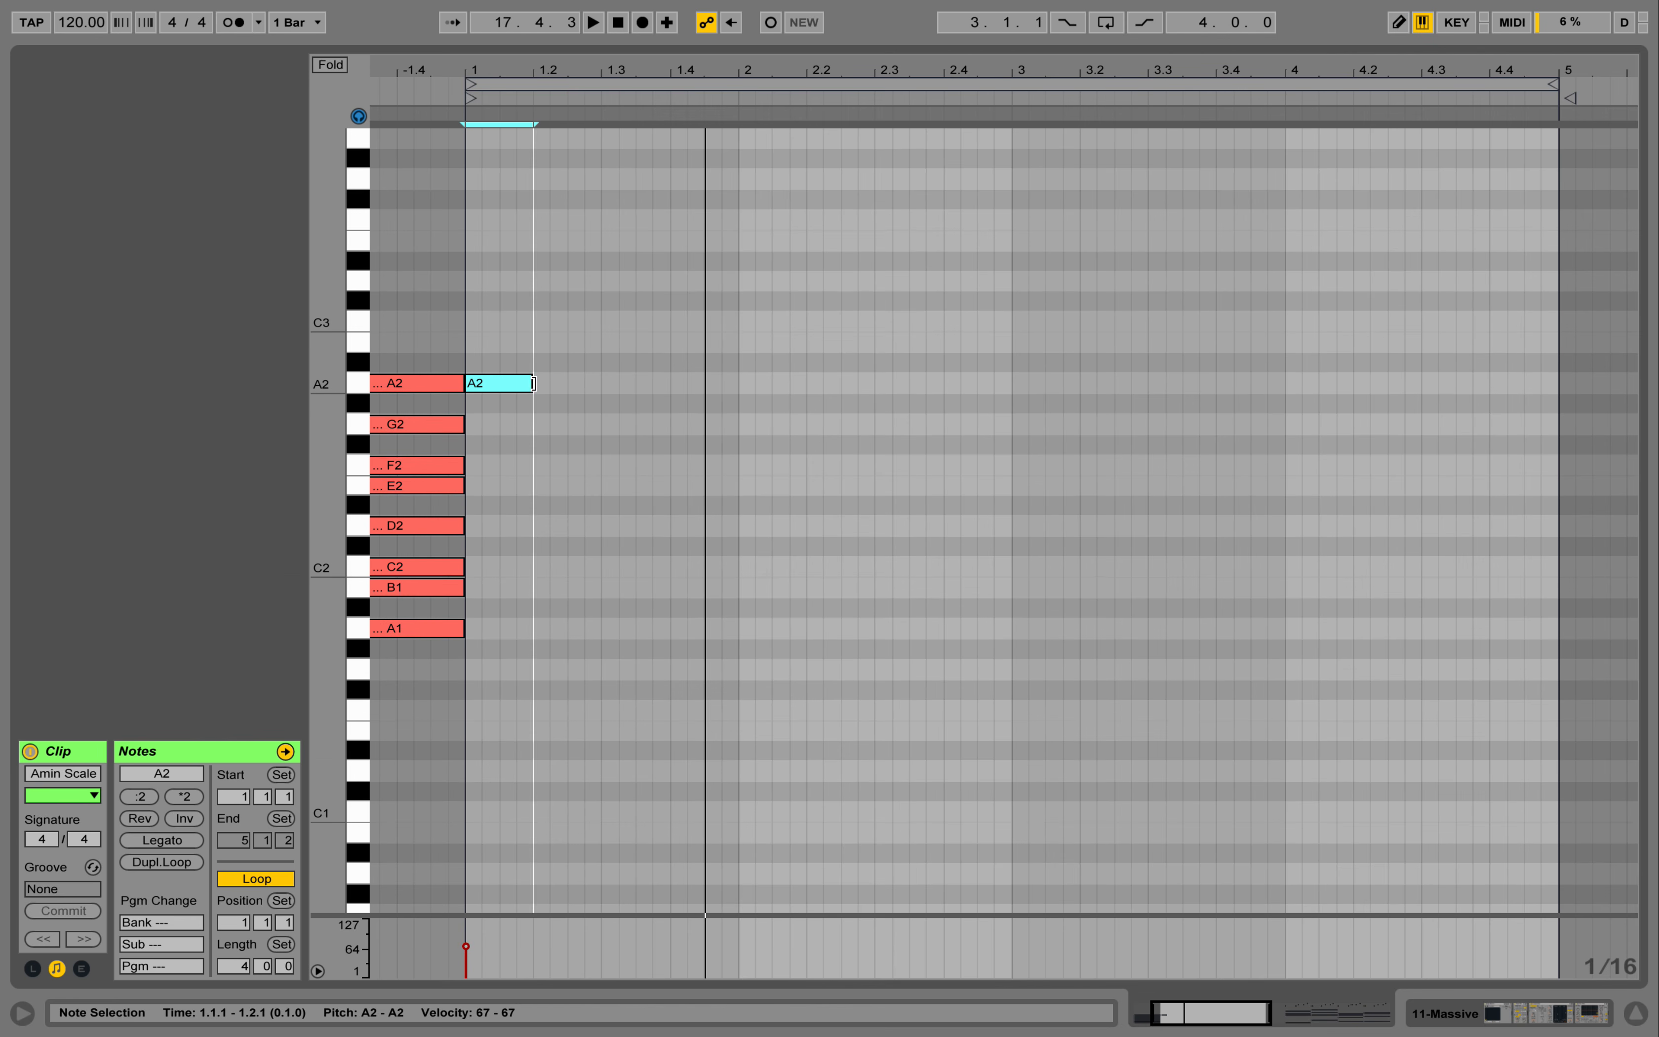
{"action": "scroll", "coordinate": [549, 398], "scroll_direction": "up", "scroll_amount": 2}
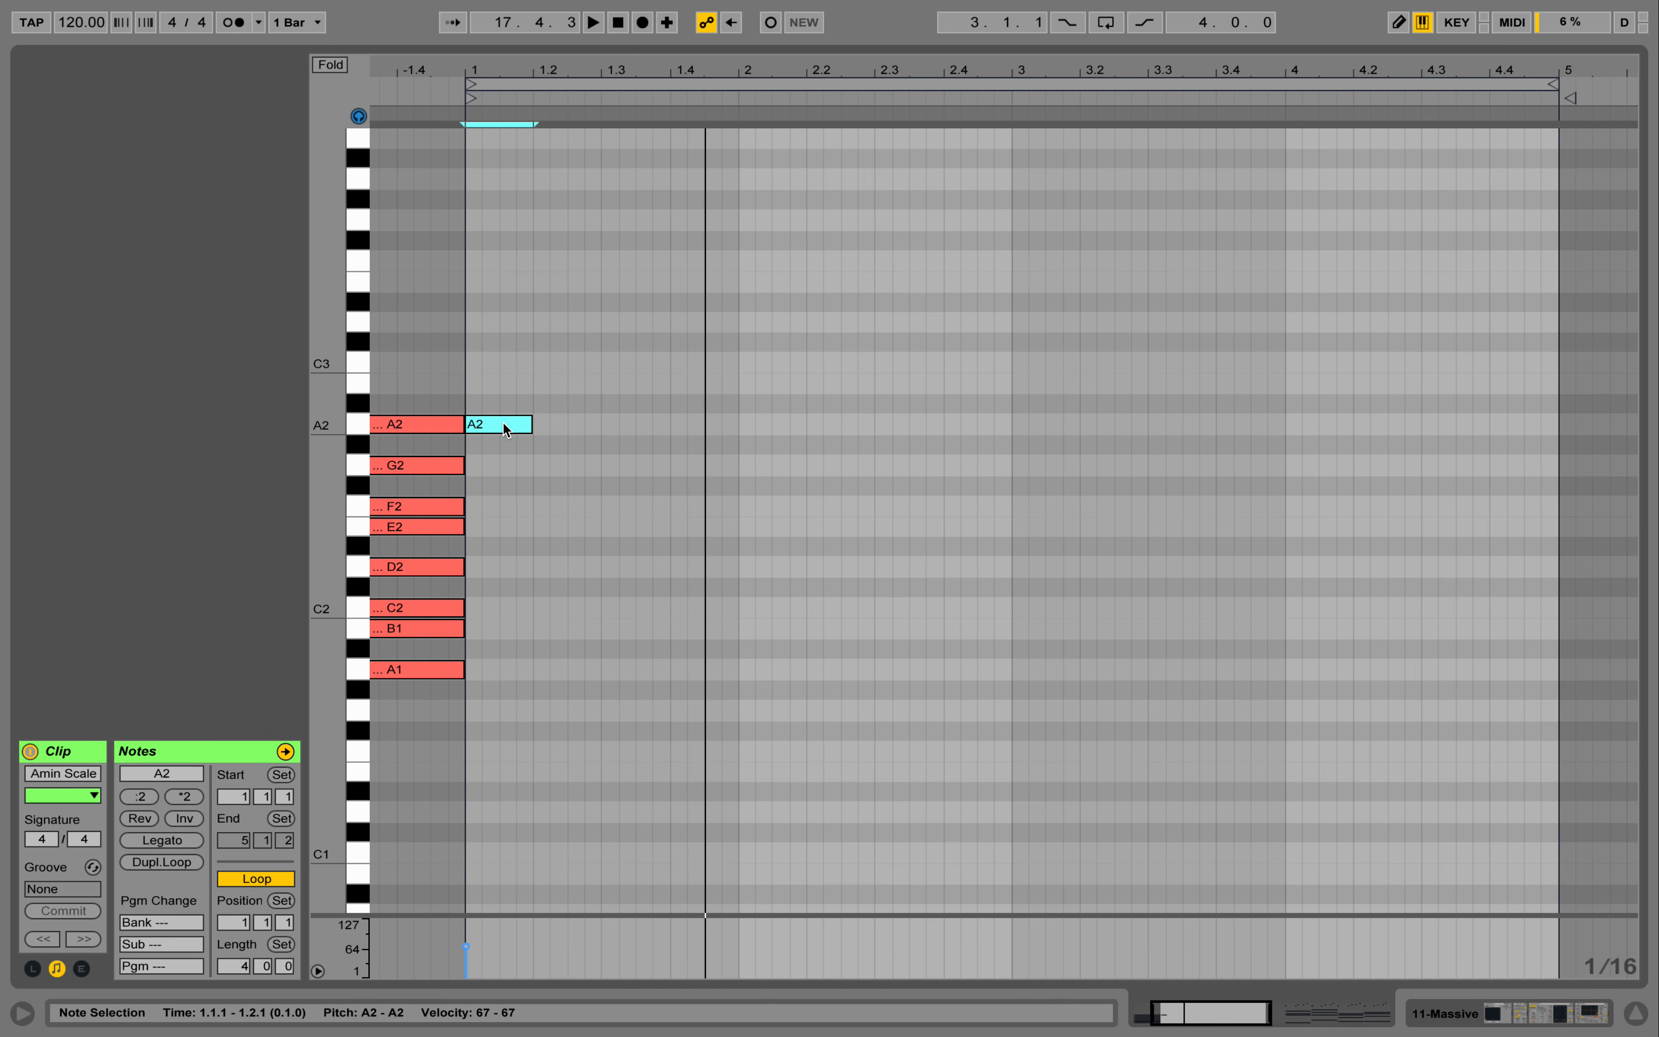
Duplicate the one-beat A2 note upward at B2, C3, D3, E3, F3, G3 and A3 to build the next octave of the A minor scale
{"action": "double_click", "coordinate": [506, 384]}
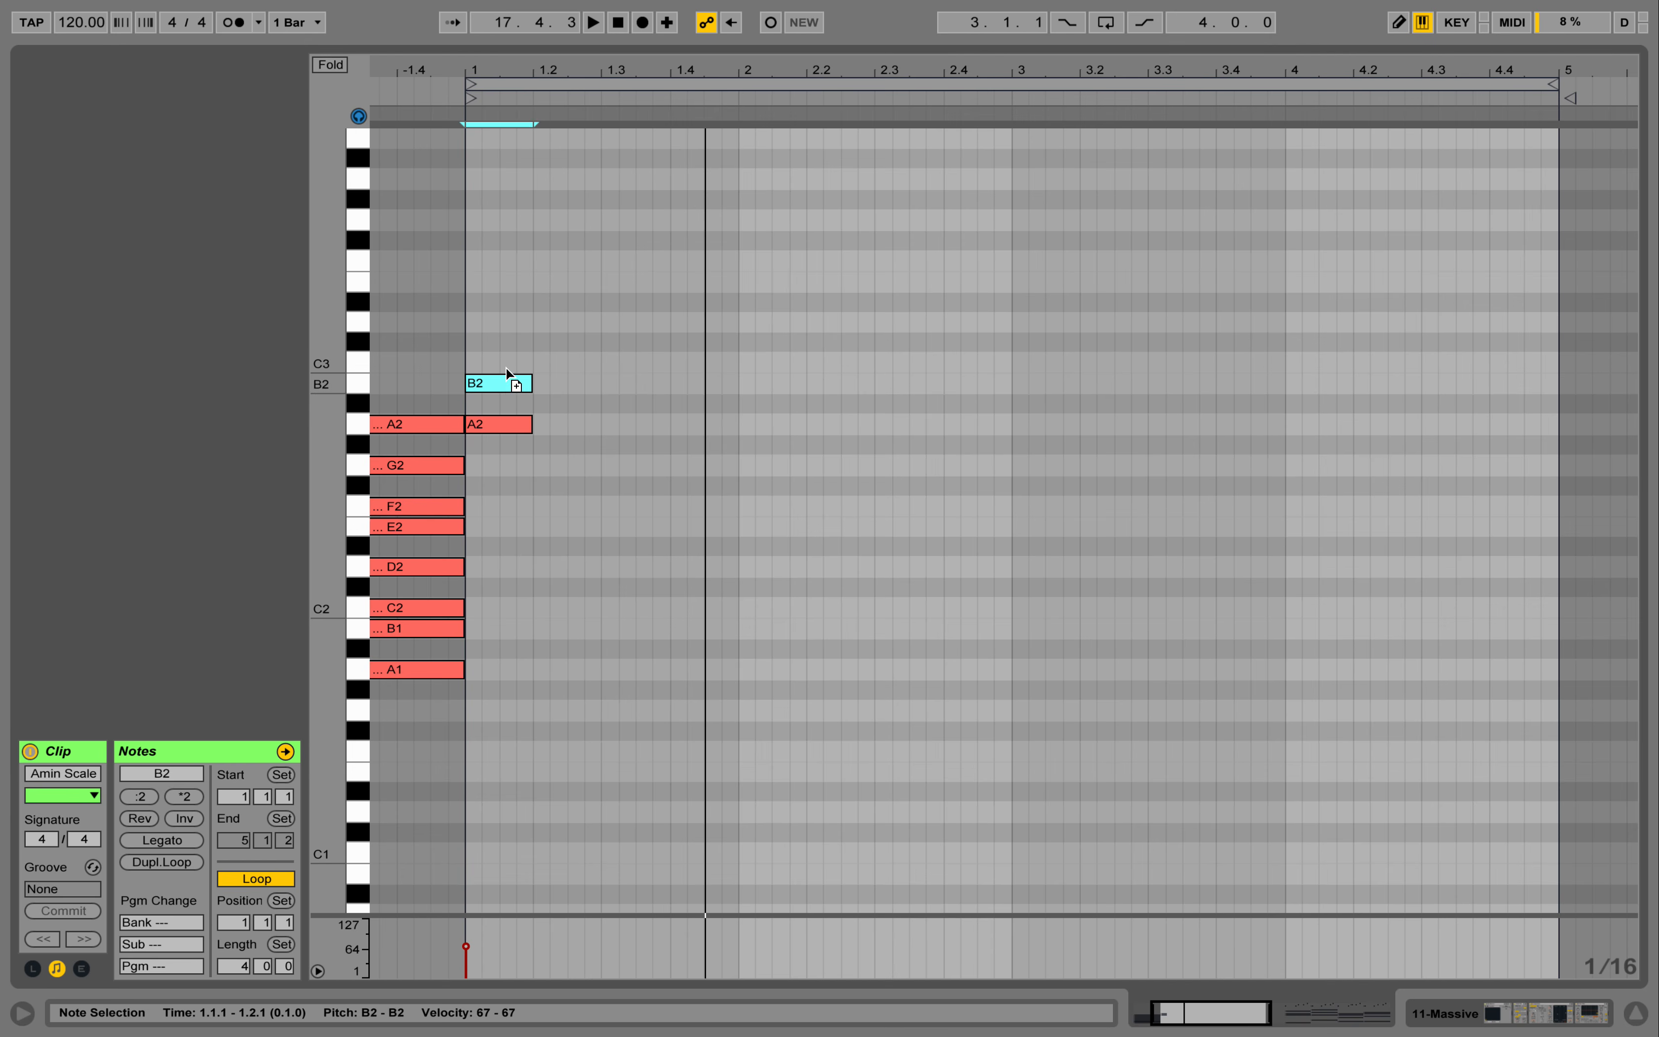
{"action": "double_click", "coordinate": [507, 364]}
{"action": "double_click", "coordinate": [508, 321]}
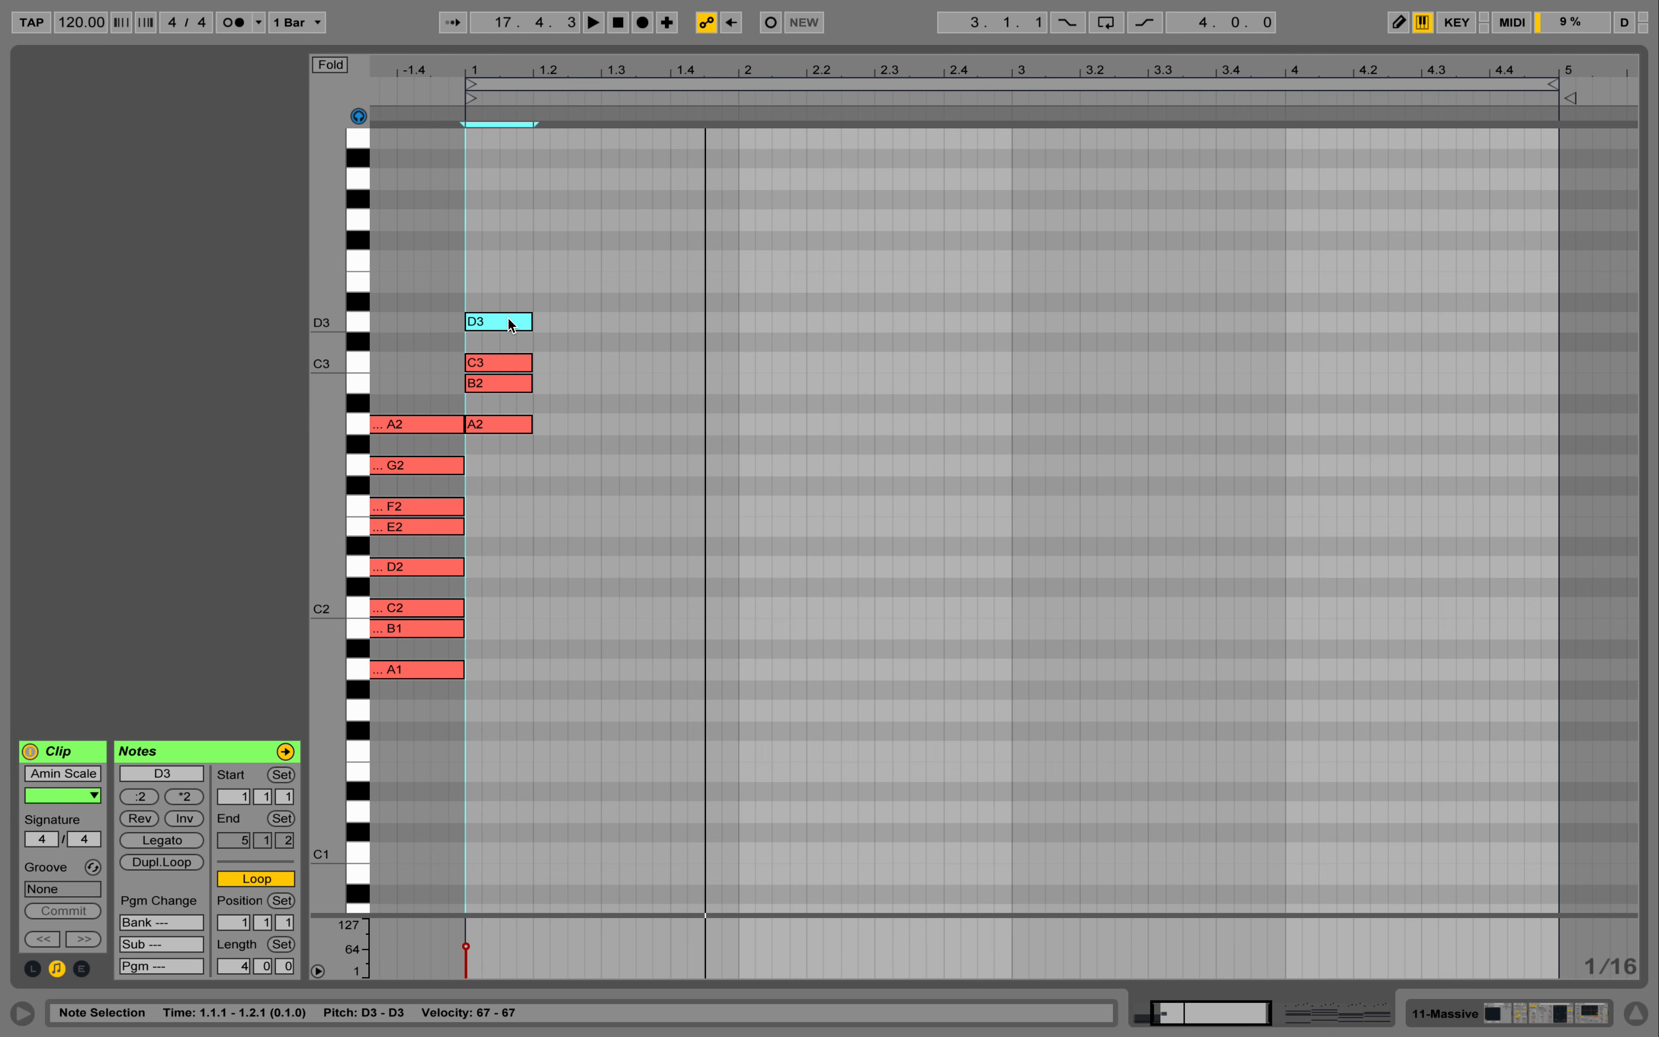
{"action": "double_click", "coordinate": [504, 278]}
{"action": "double_click", "coordinate": [503, 261]}
{"action": "double_click", "coordinate": [502, 221]}
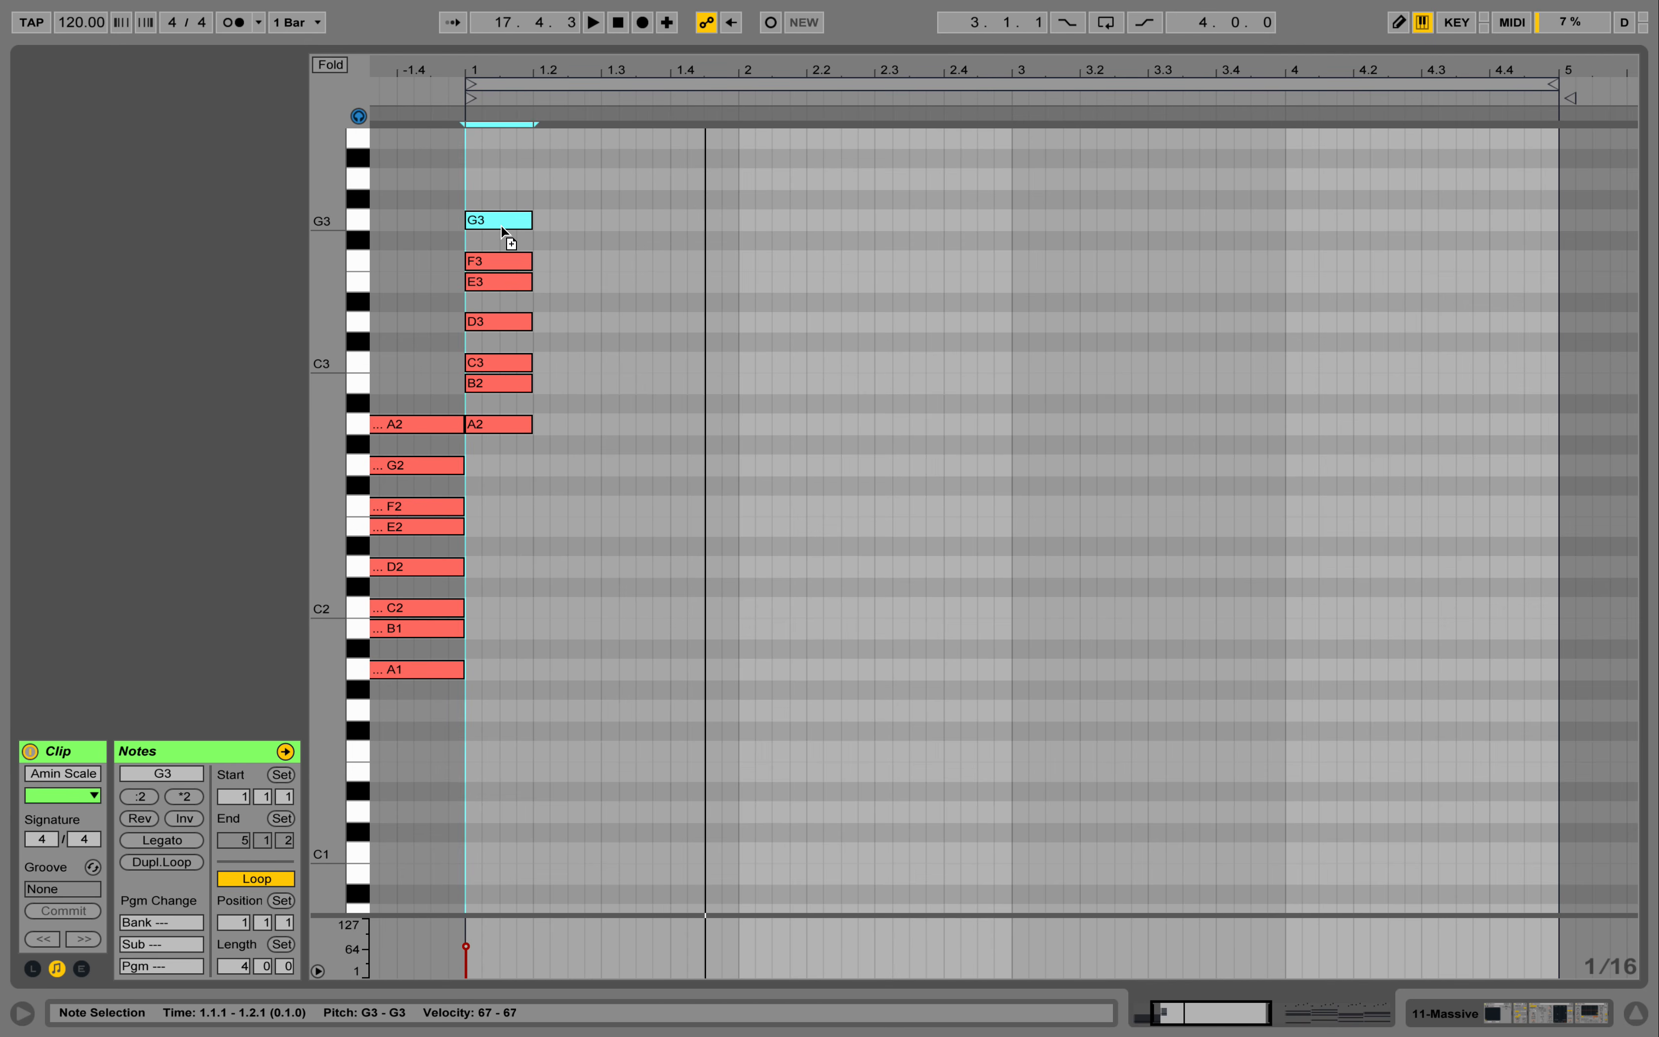
{"action": "double_click", "coordinate": [502, 176]}
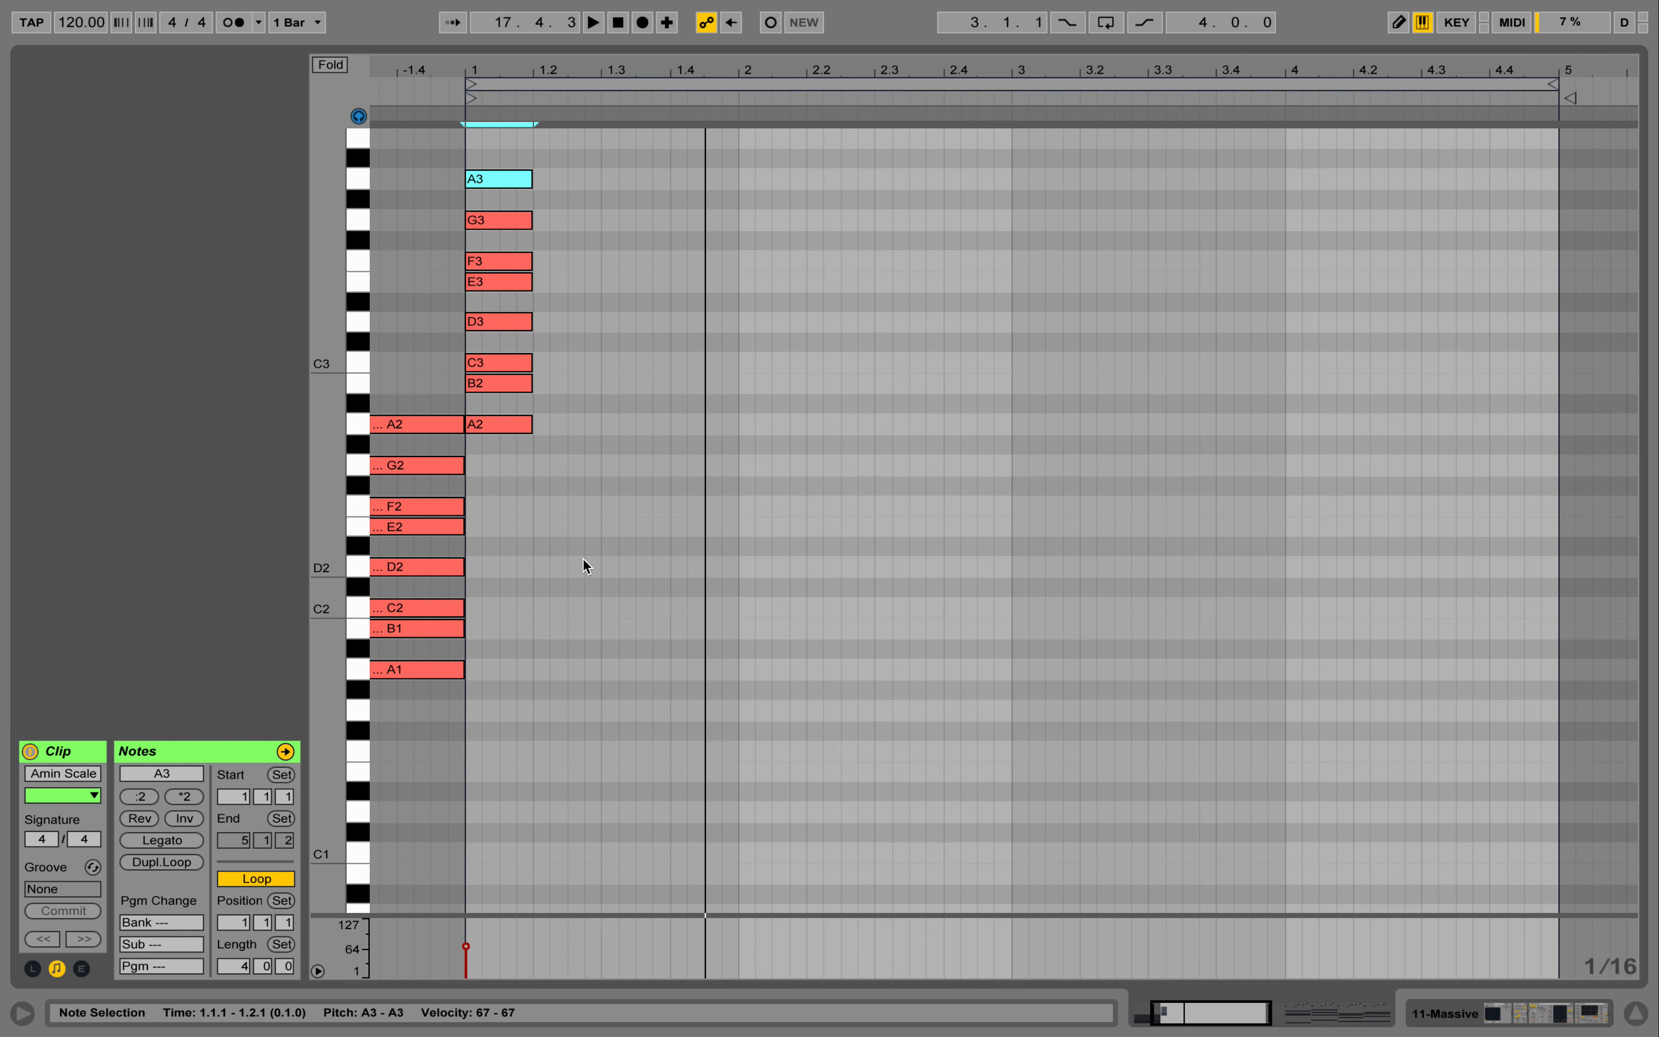
Select the new A2–A3 scale notes and move them ahead of the clip start, spanning -1.4.1 to 1.1.1
{"action": "scroll", "coordinate": [575, 568], "scroll_direction": "up", "scroll_amount": 2}
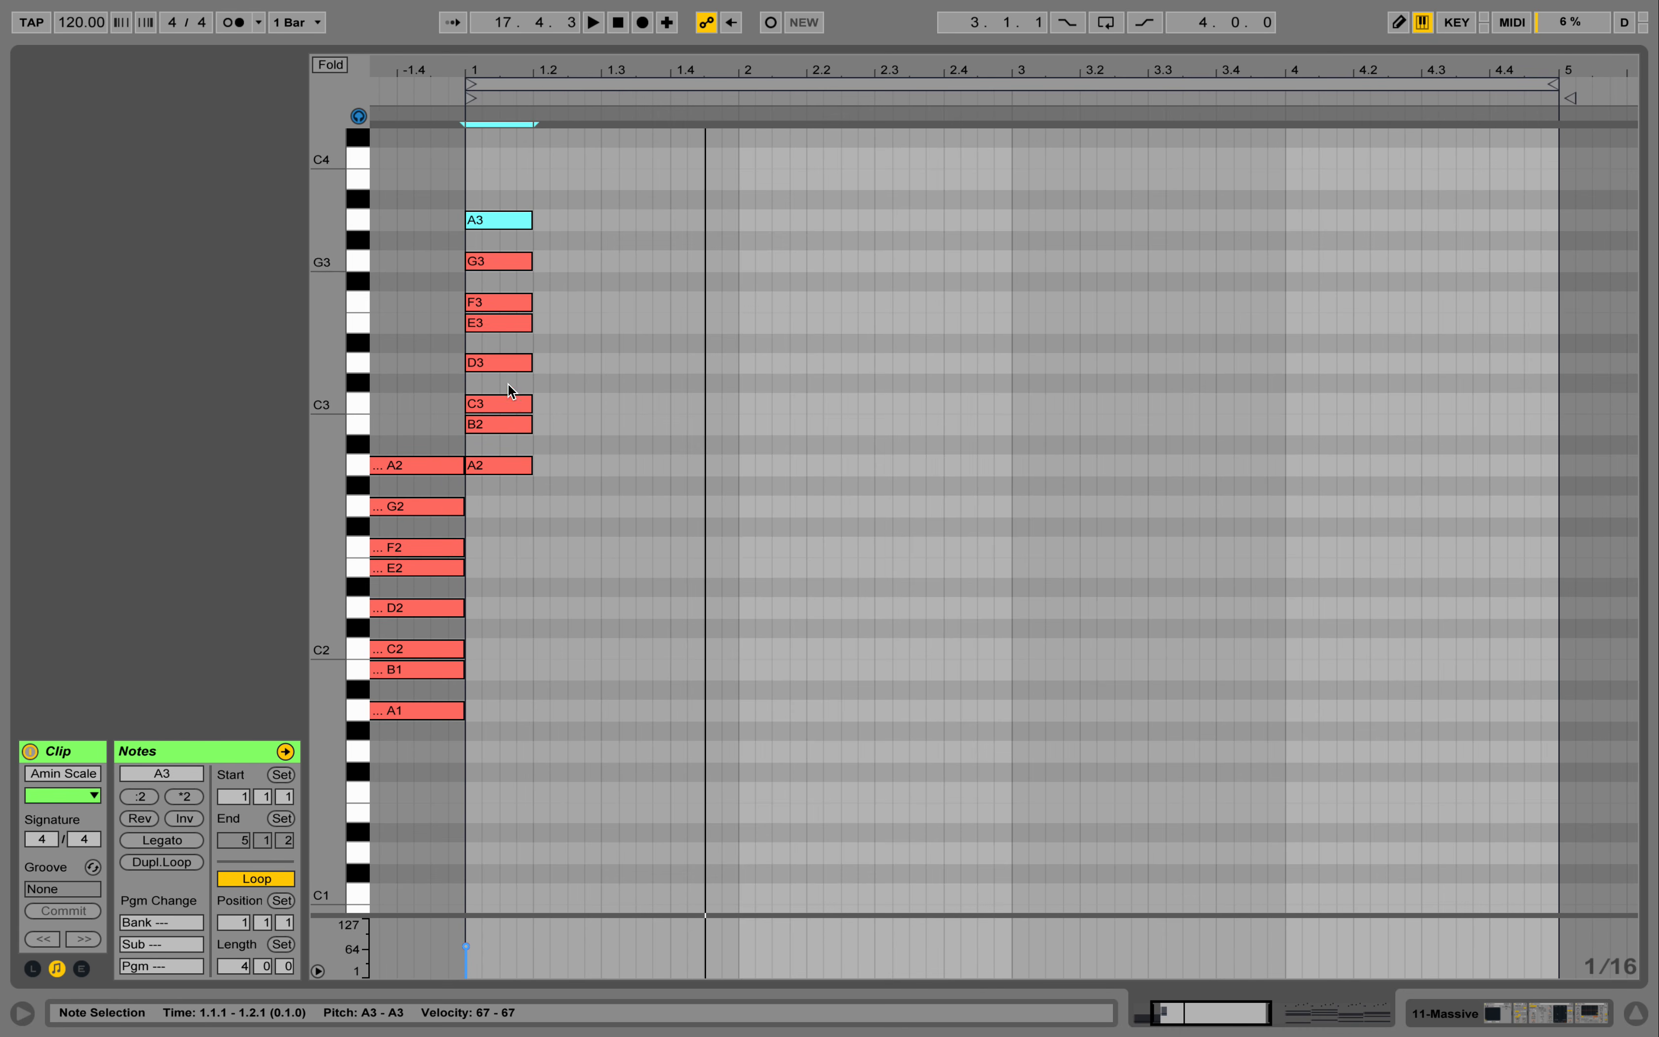
{"action": "left_click", "coordinate": [614, 552]}
{"action": "mouse_move", "coordinate": [611, 547]}
{"action": "left_mouse_down"}
{"action": "mouse_move", "coordinate": [578, 480]}
{"action": "mouse_move", "coordinate": [594, 351]}
{"action": "mouse_move", "coordinate": [565, 203]}
{"action": "mouse_move", "coordinate": [455, 217]}
{"action": "left_mouse_up"}
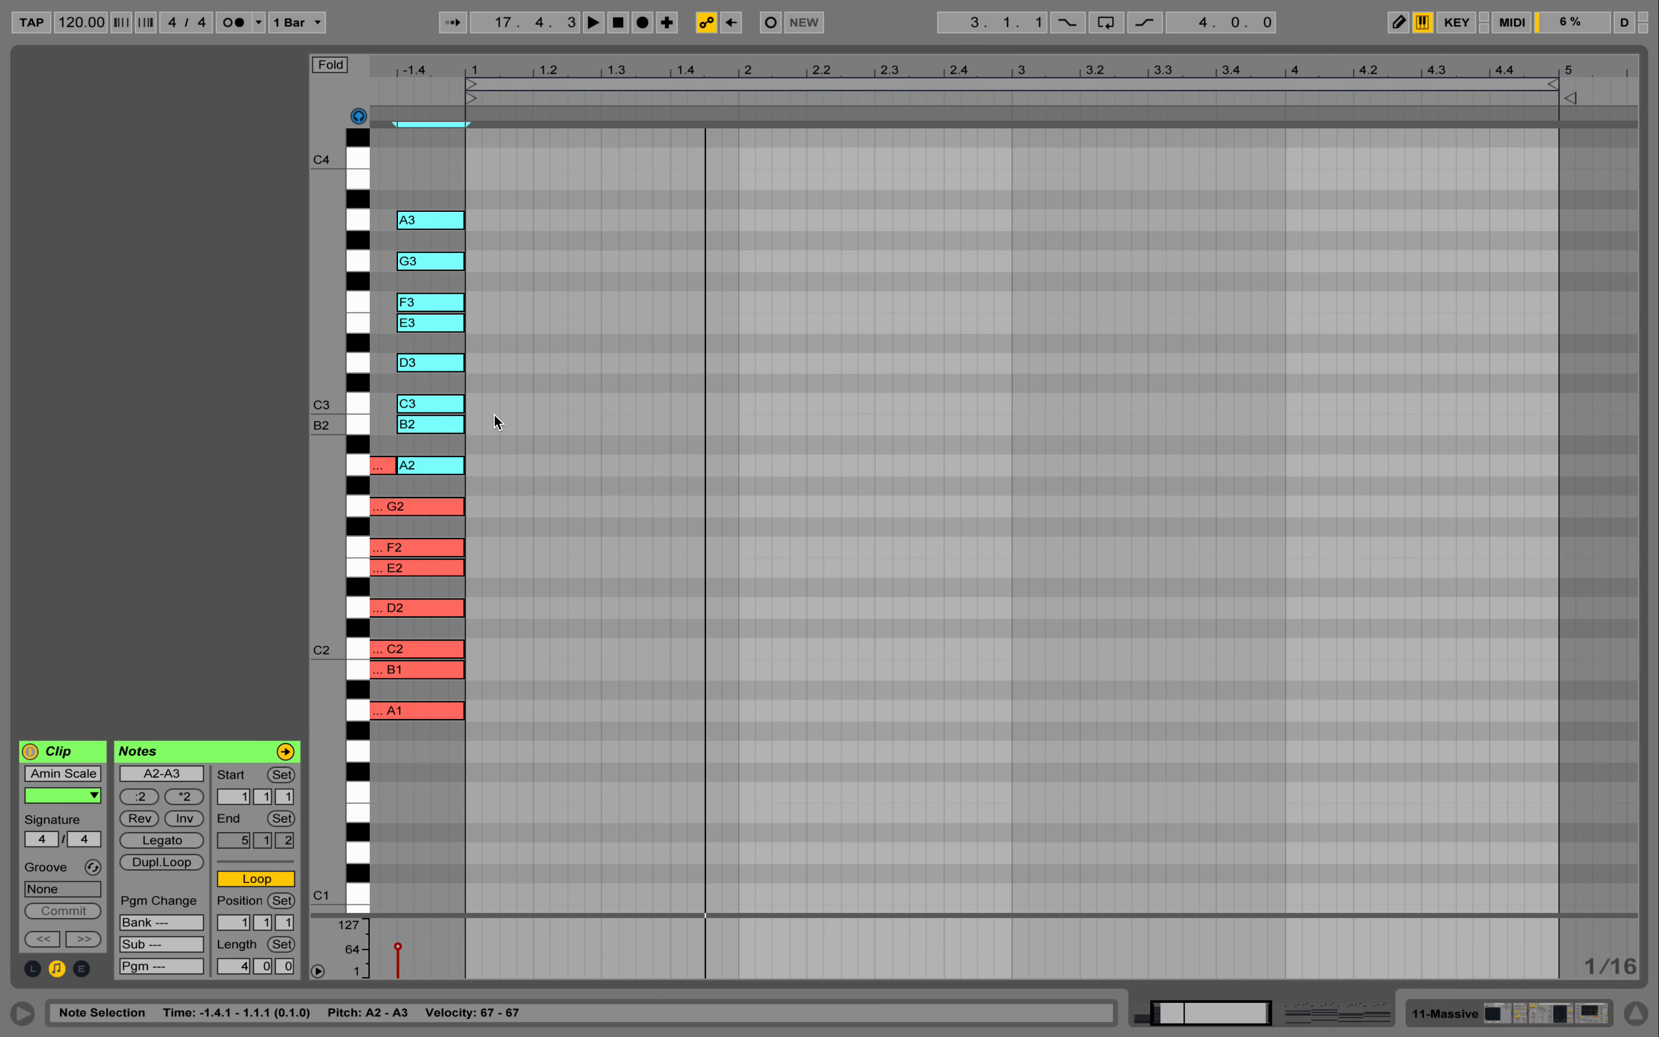
Duplicate the A2–A3 scale notes one octave up to A3–A4 and place another copy on the A1–A2 octave
{"action": "scroll", "coordinate": [466, 453], "scroll_direction": "up", "scroll_amount": 4}
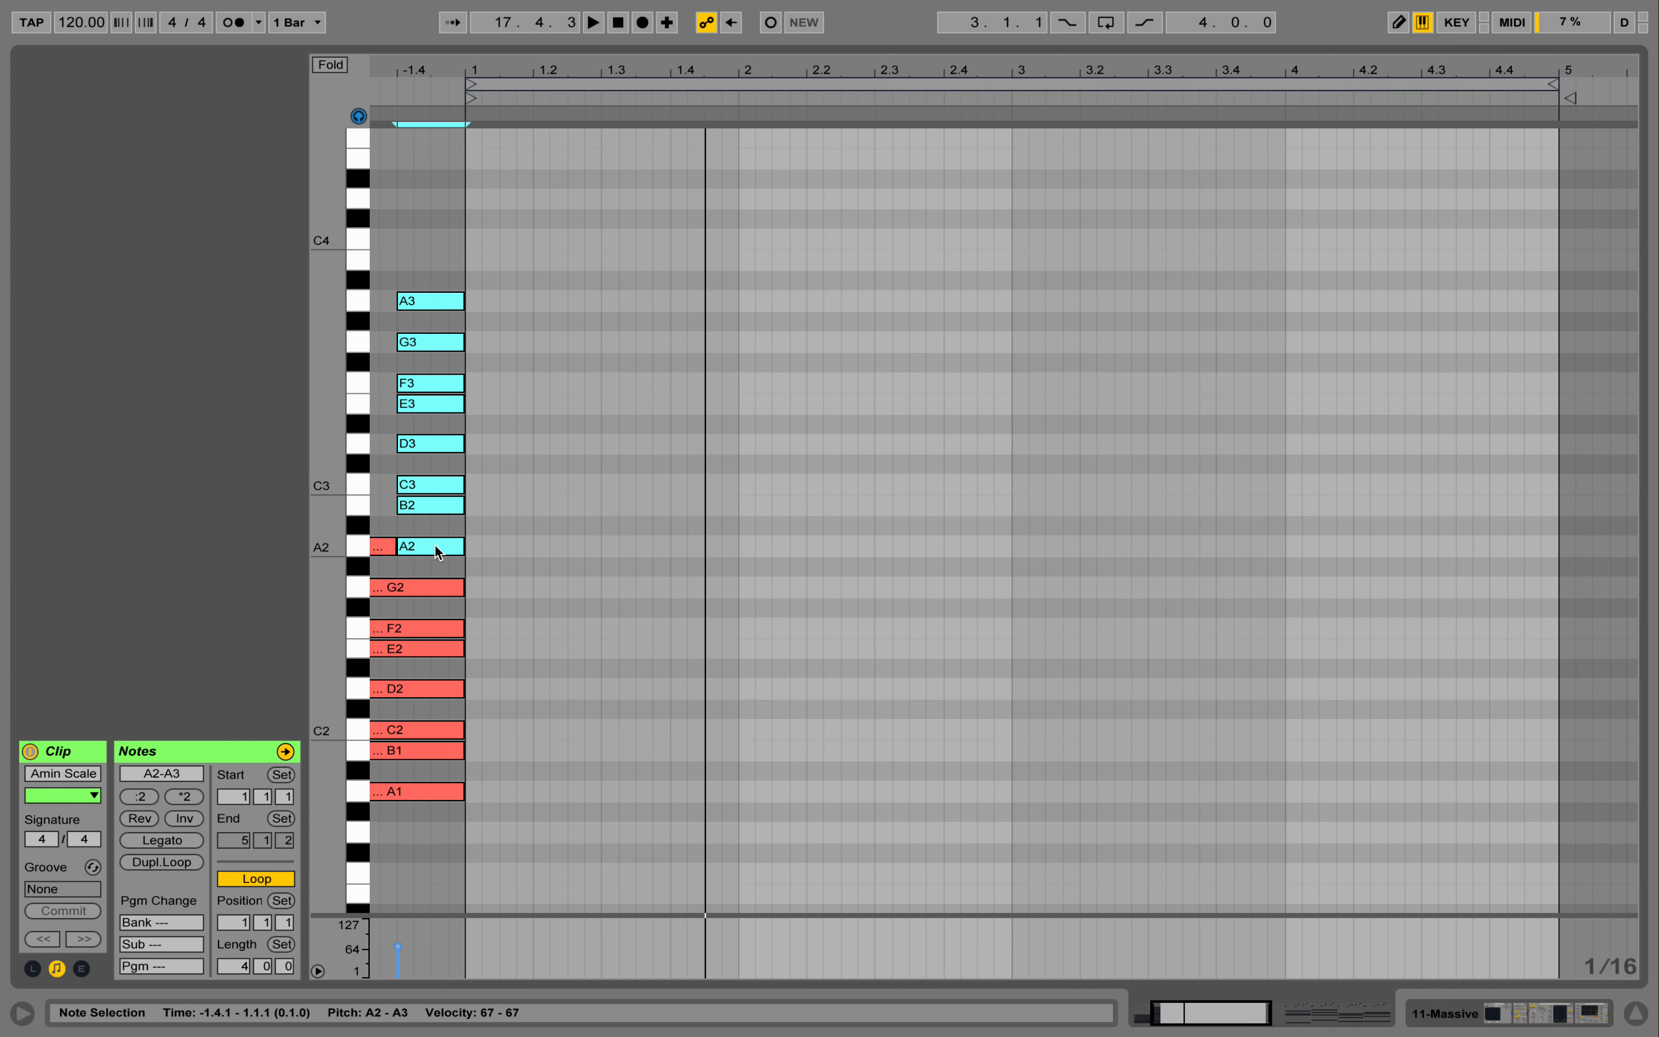
{"action": "left_click_drag", "start_coordinate": [434, 544], "coordinate": [434, 295]}
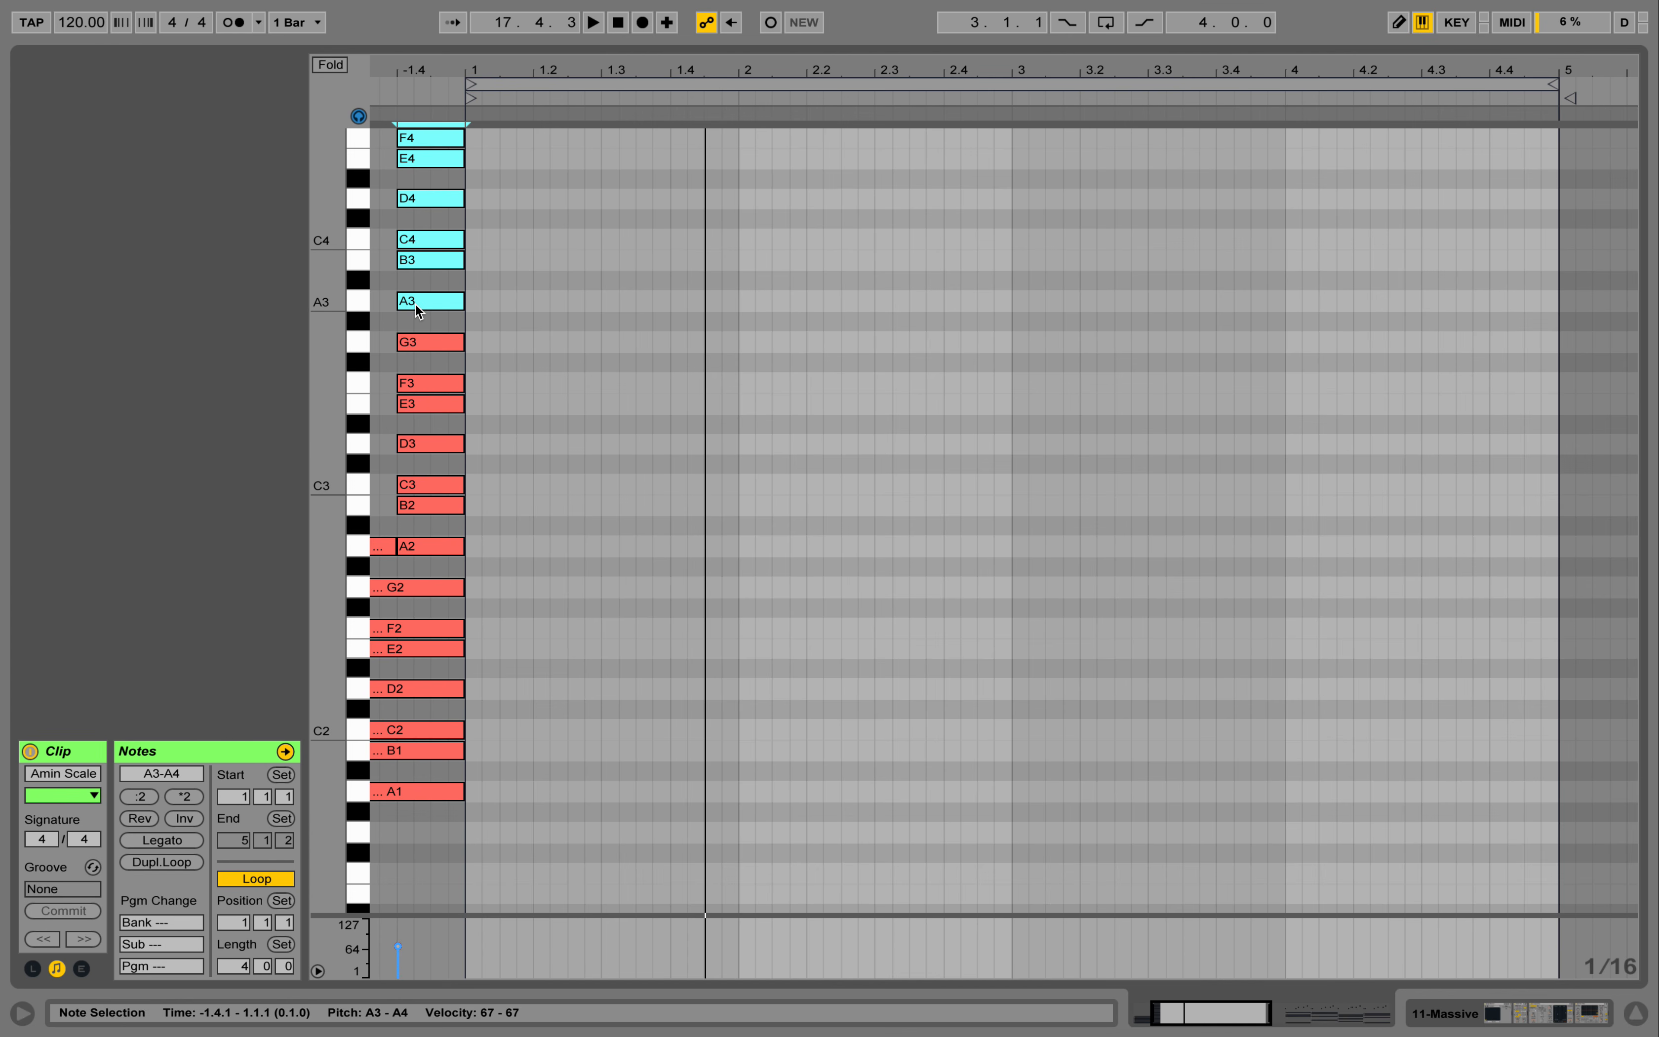
{"action": "left_click_drag", "start_coordinate": [415, 299], "coordinate": [421, 786]}
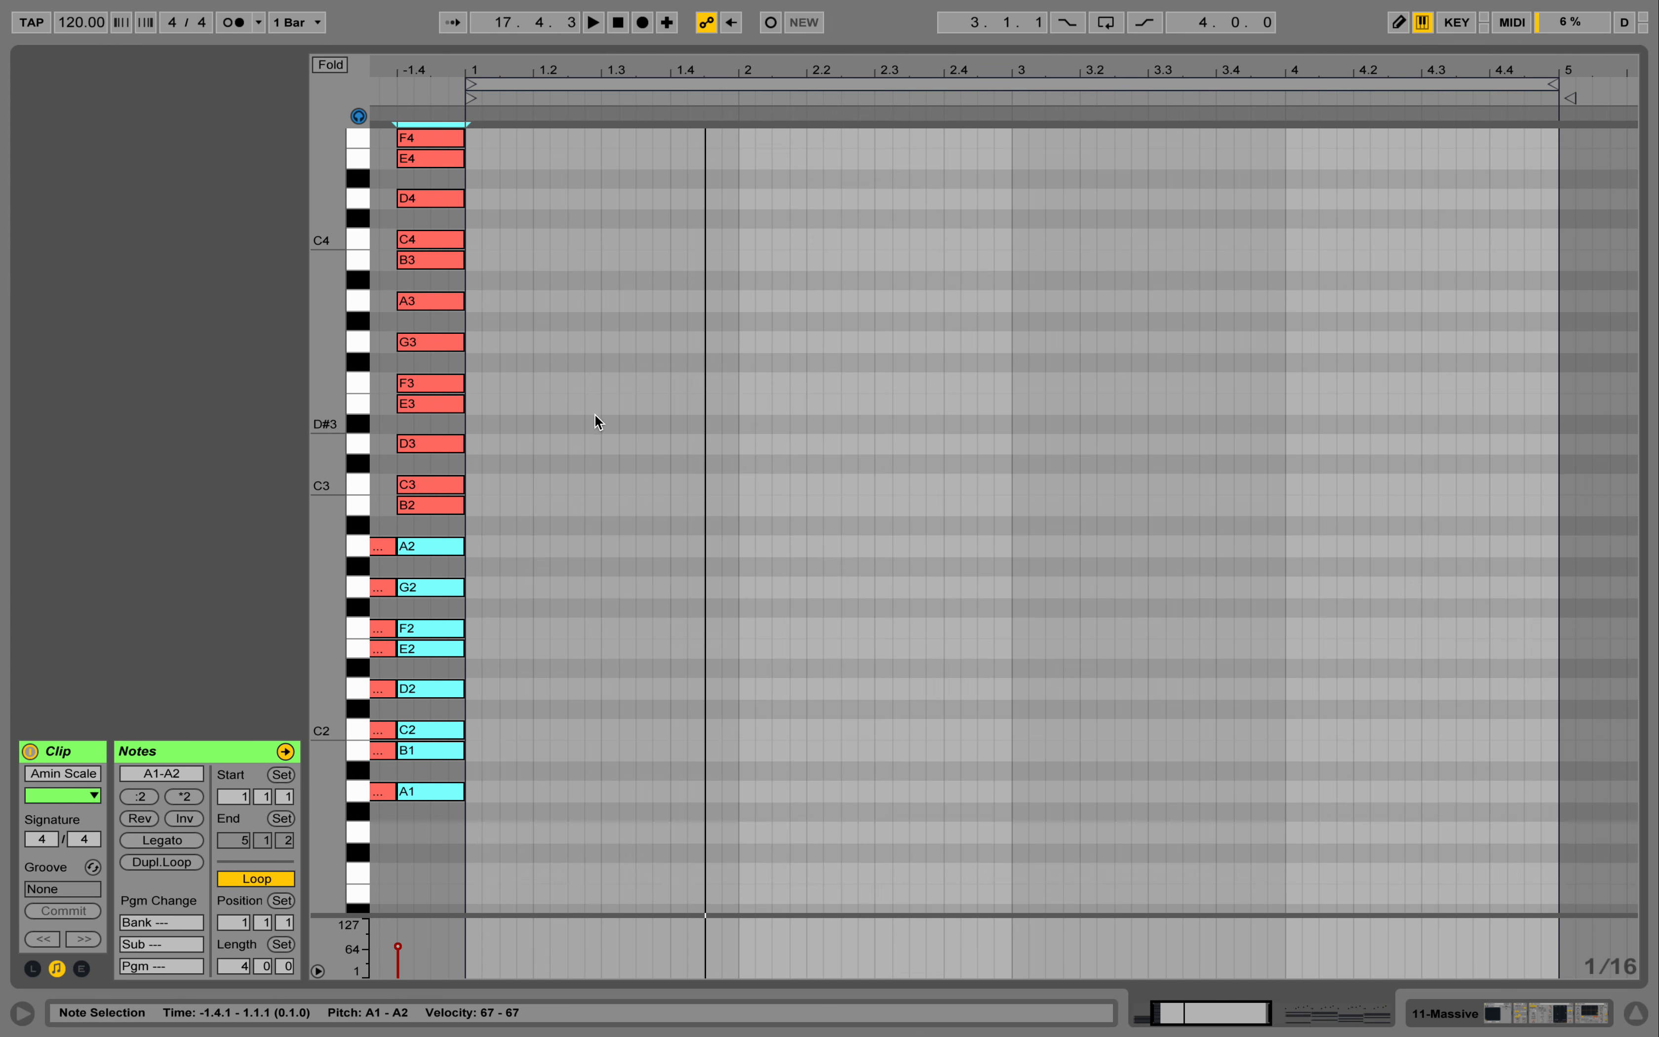
Copy the A3 scale note to the start of bar 1 and extend it to one full bar
{"action": "scroll", "coordinate": [593, 417], "scroll_direction": "up", "scroll_amount": 1}
{"action": "scroll", "coordinate": [592, 422], "scroll_direction": "up", "scroll_amount": 2}
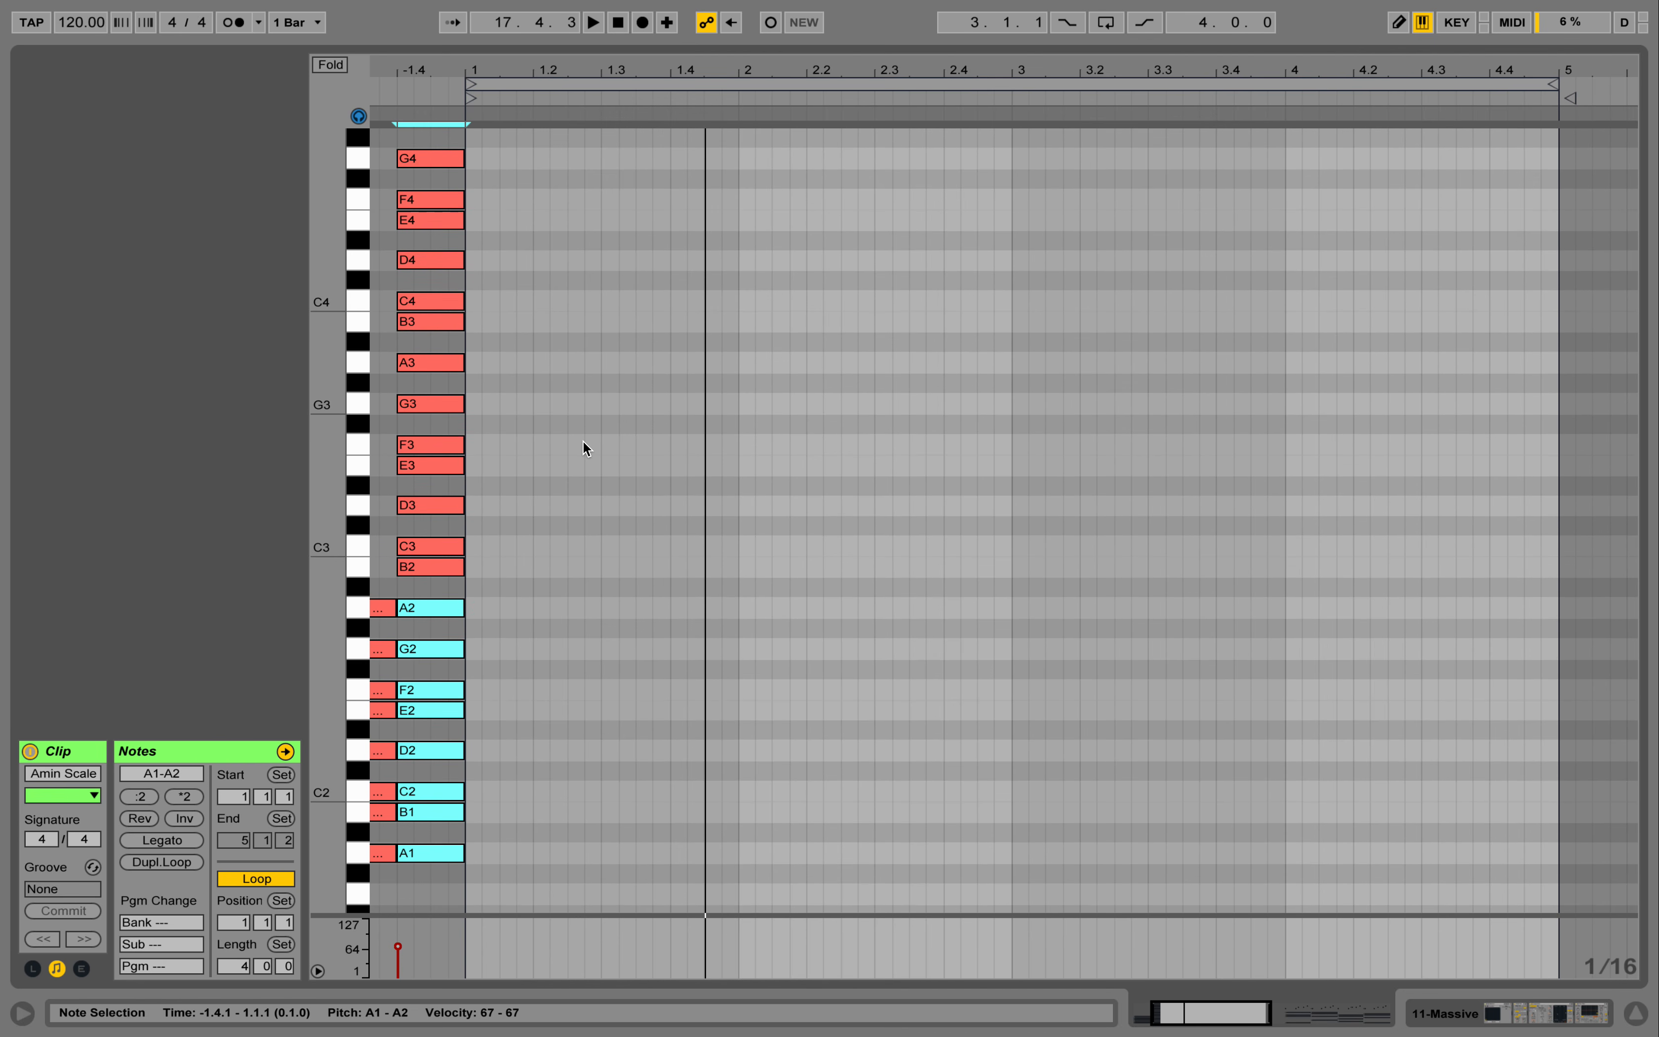
{"action": "left_click", "coordinate": [568, 315]}
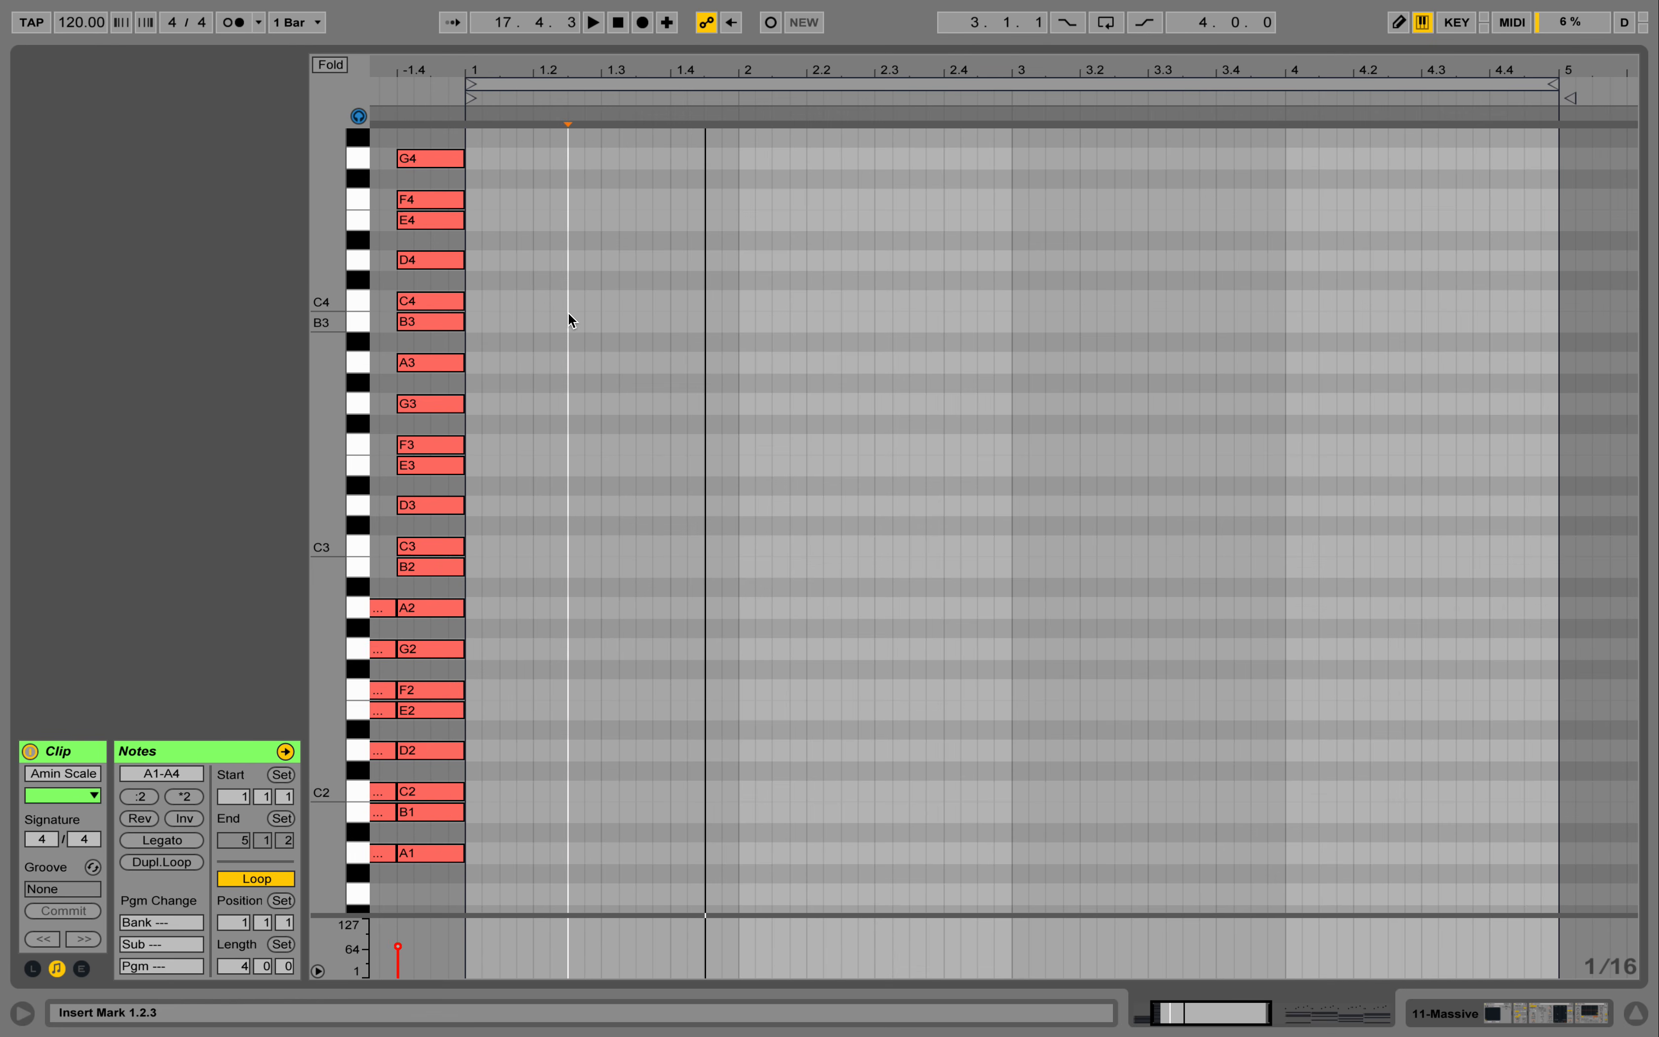
{"action": "left_click", "coordinate": [426, 361]}
{"action": "left_click_drag", "start_coordinate": [426, 360], "coordinate": [731, 371]}
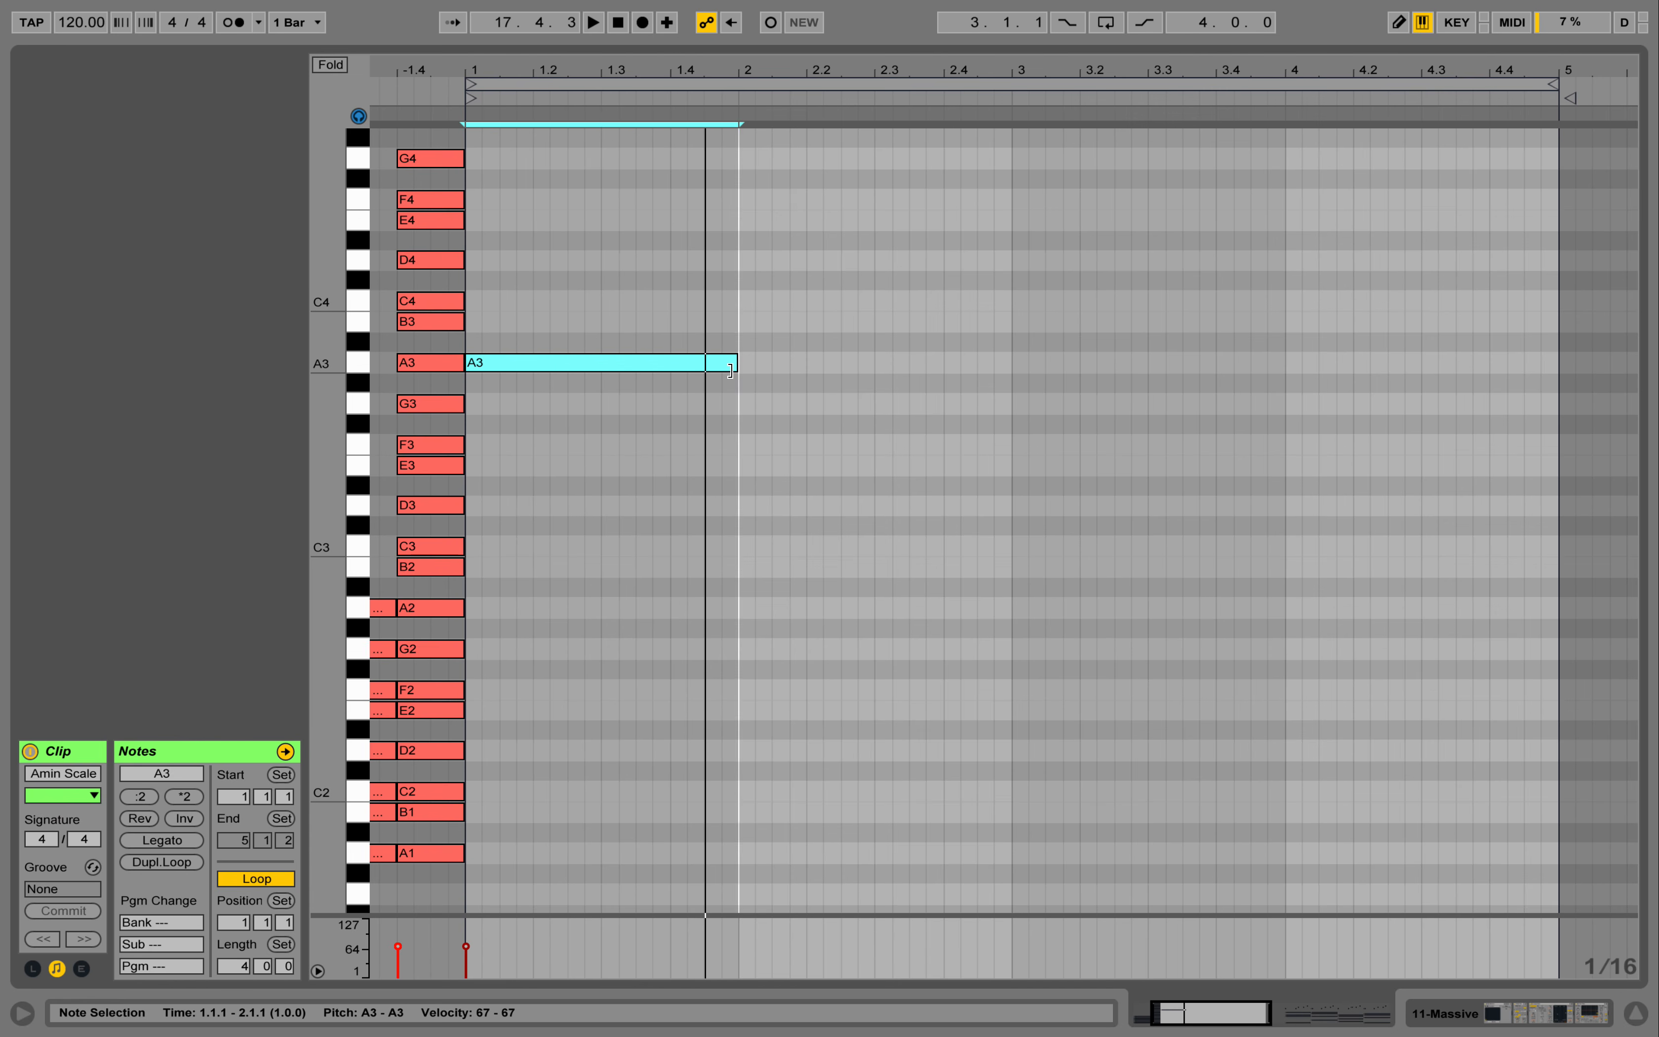
Duplicate the one-bar A3 note to C4 and E4 to form an A minor triad in bar 1
{"action": "scroll", "coordinate": [704, 466], "scroll_direction": "up", "scroll_amount": 5}
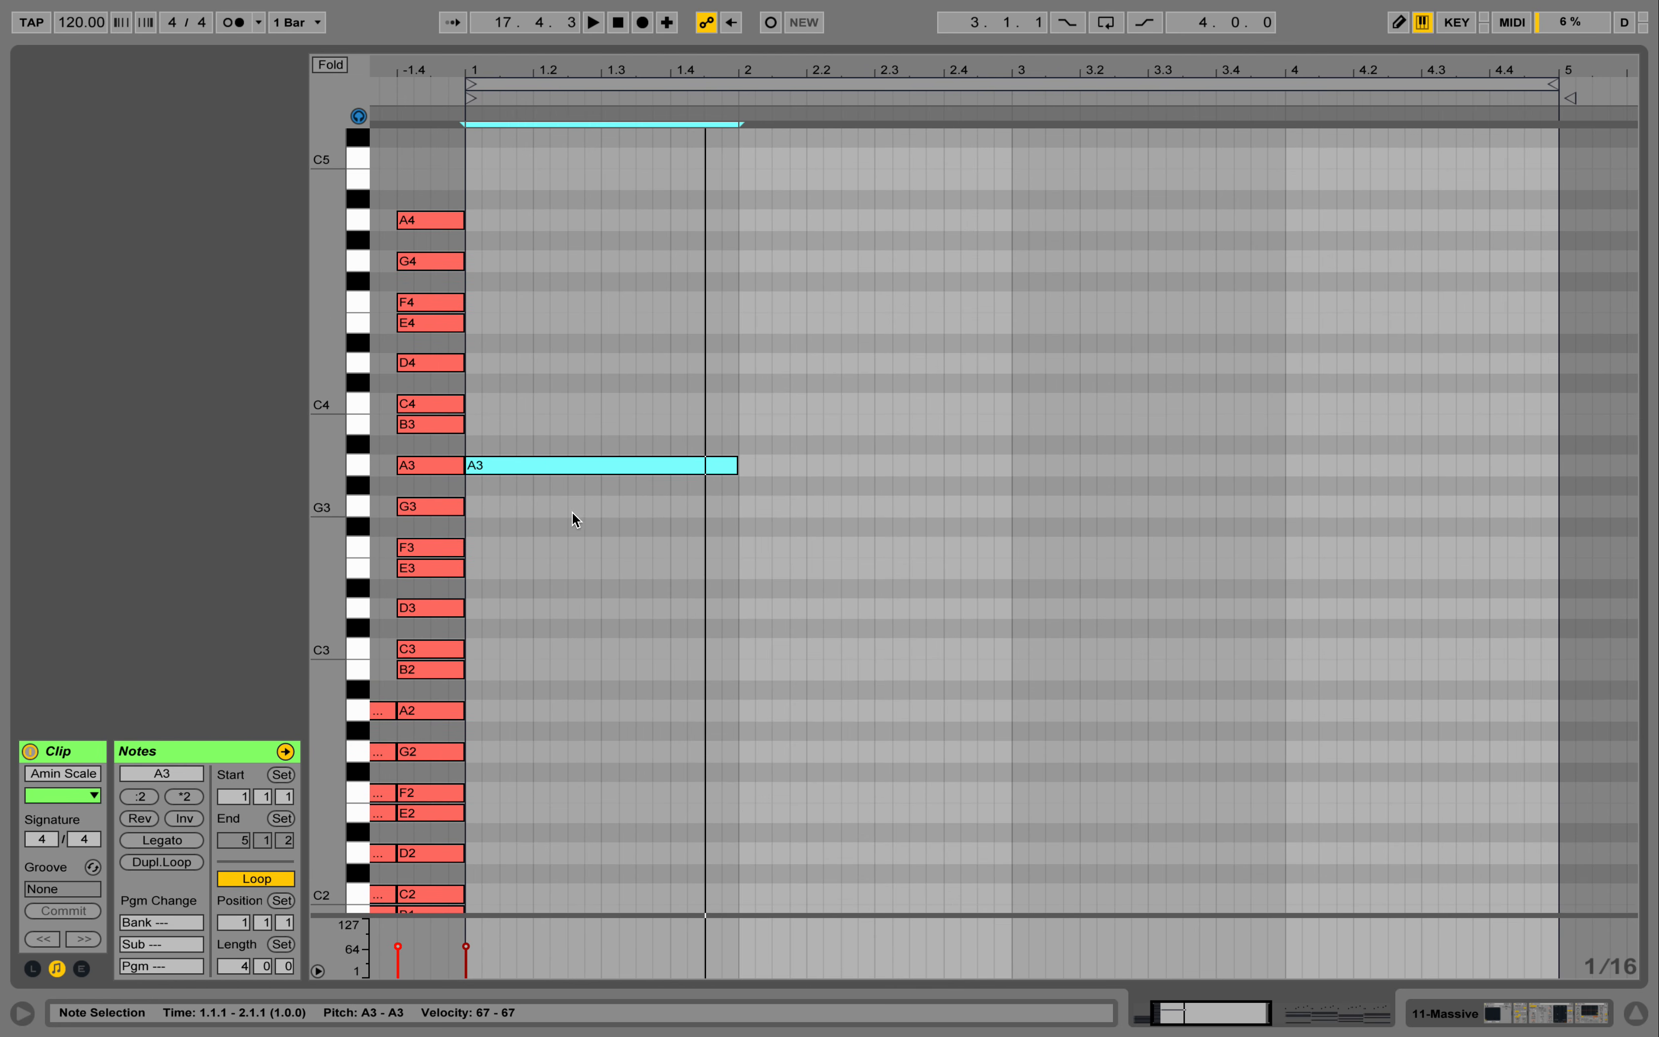
{"action": "left_click", "coordinate": [570, 516]}
{"action": "left_click", "coordinate": [556, 467]}
{"action": "left_click_drag", "start_coordinate": [569, 465], "coordinate": [575, 408]}
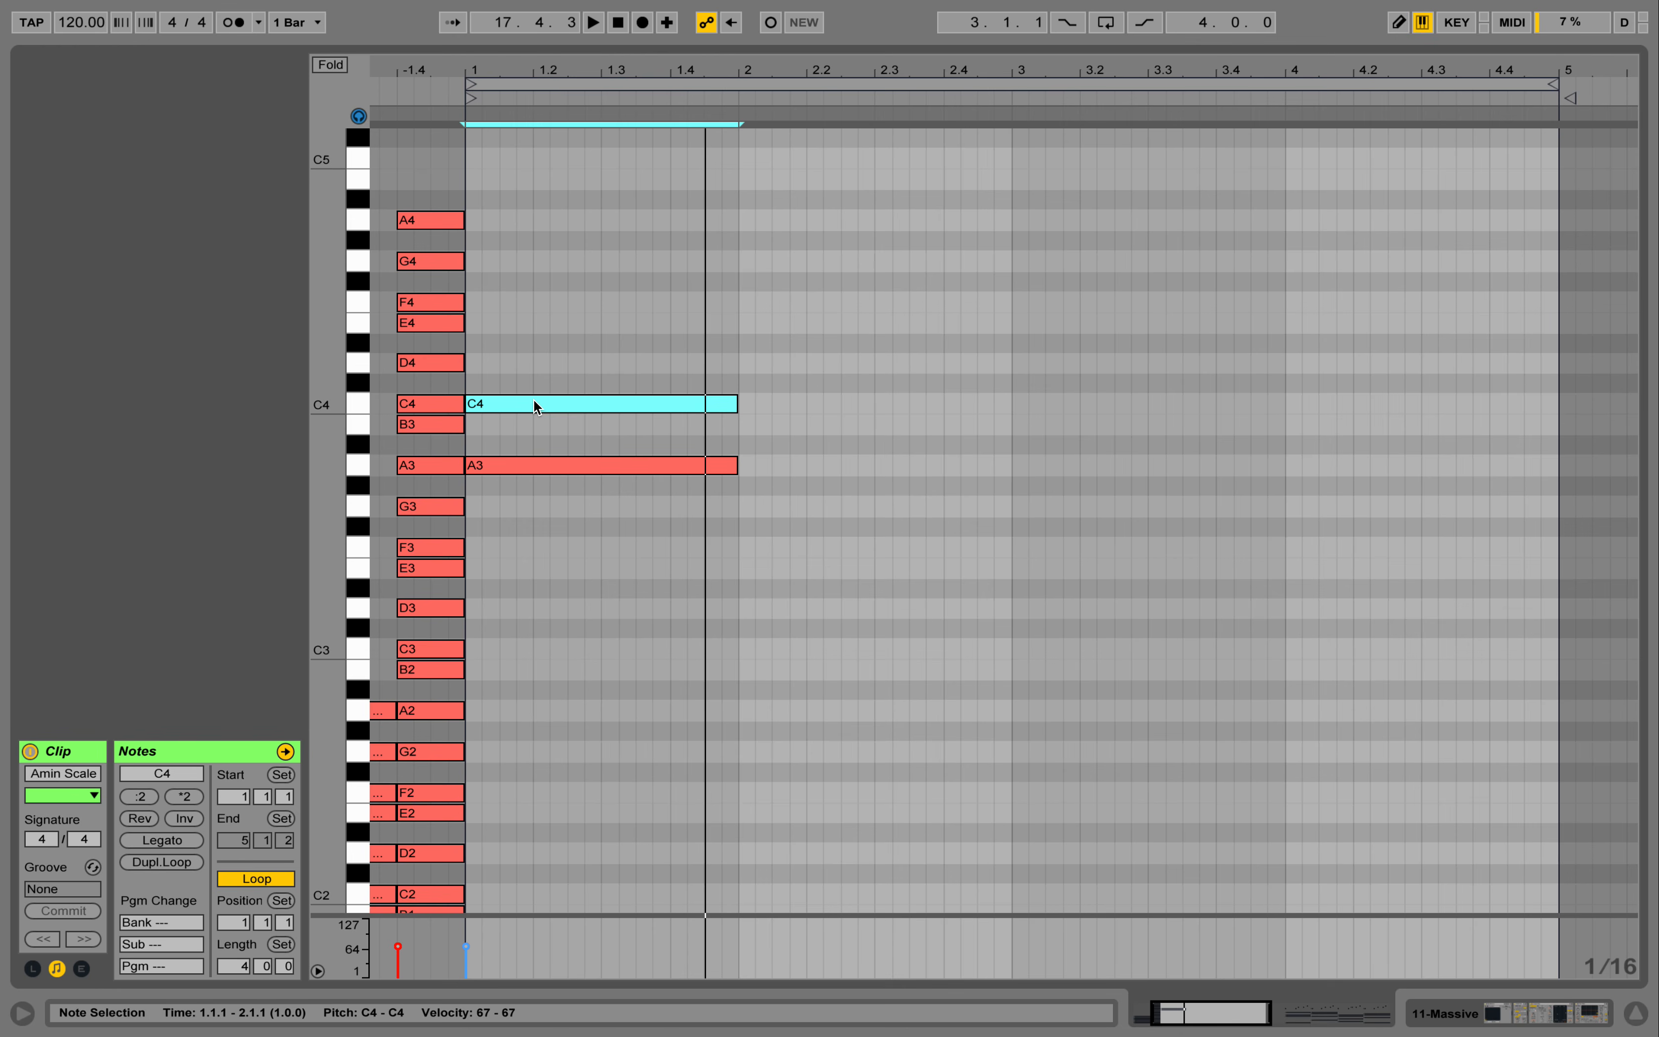
{"action": "left_click_drag", "start_coordinate": [533, 398], "coordinate": [537, 324]}
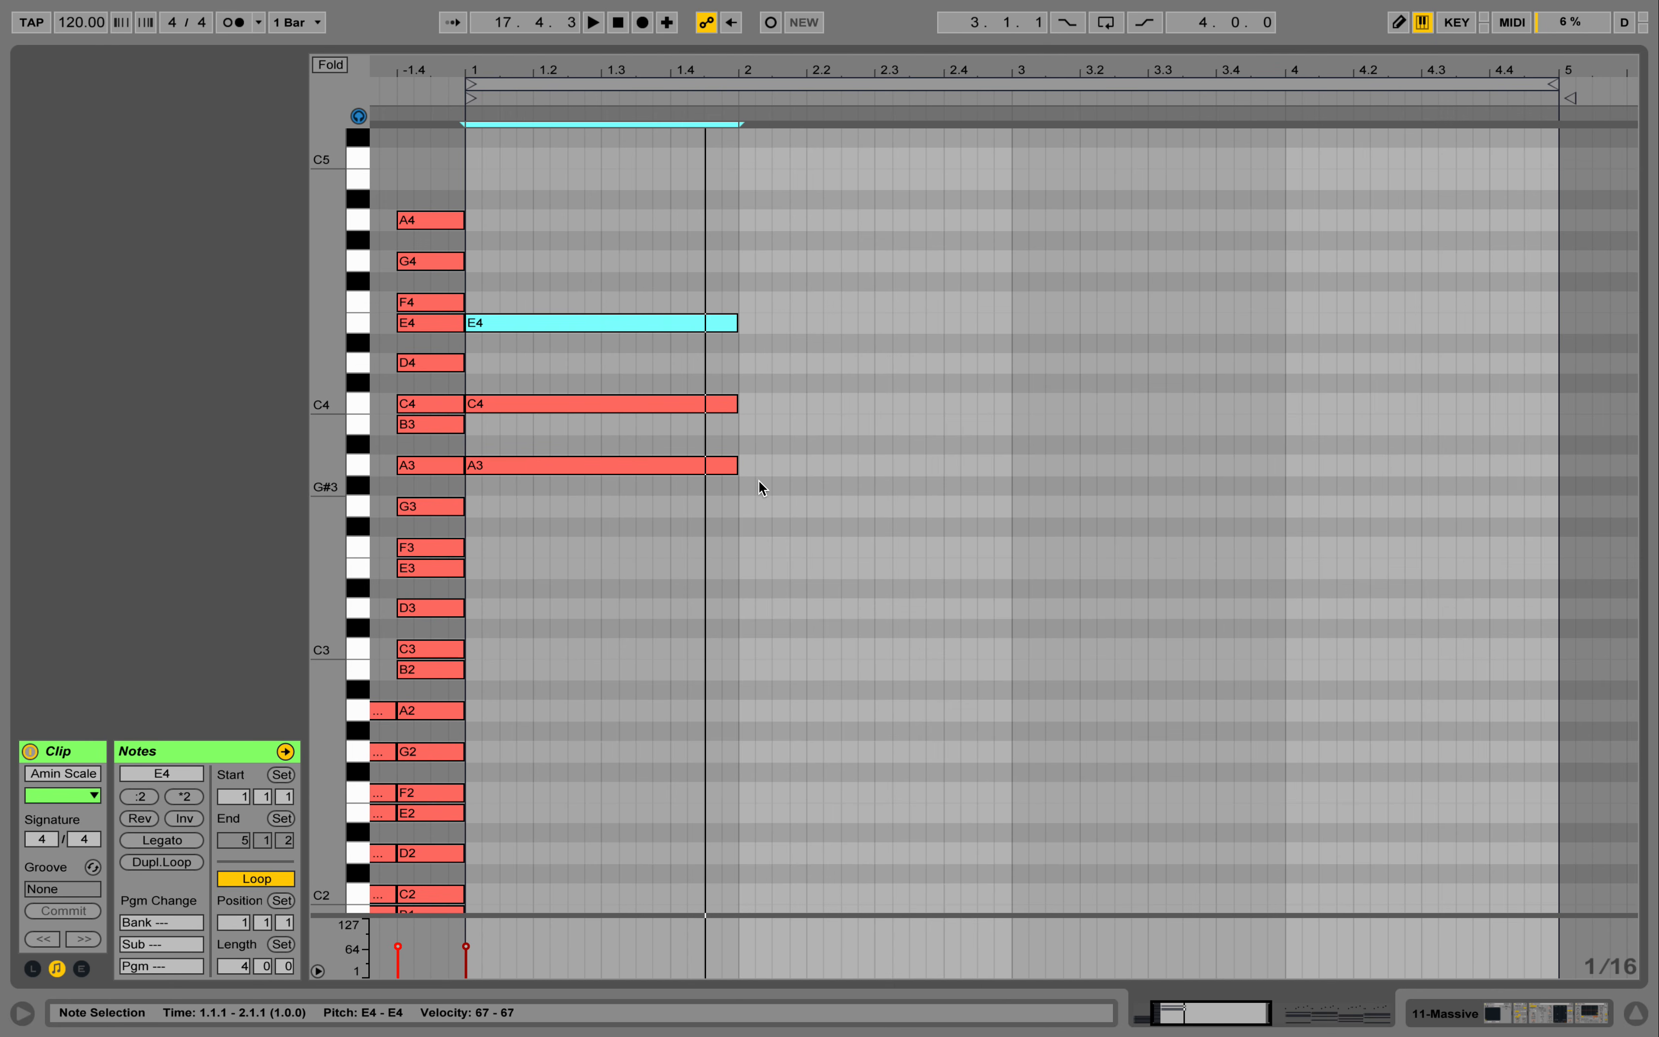
Transpose the three-note A minor chord in bar 1 down one octave to A2–C3–E3 and play it back
{"action": "left_click_drag", "start_coordinate": [881, 520], "coordinate": [678, 255]}
{"action": "left_click_drag", "start_coordinate": [816, 588], "coordinate": [670, 302]}
{"action": "left_click_drag", "start_coordinate": [628, 191], "coordinate": [750, 552]}
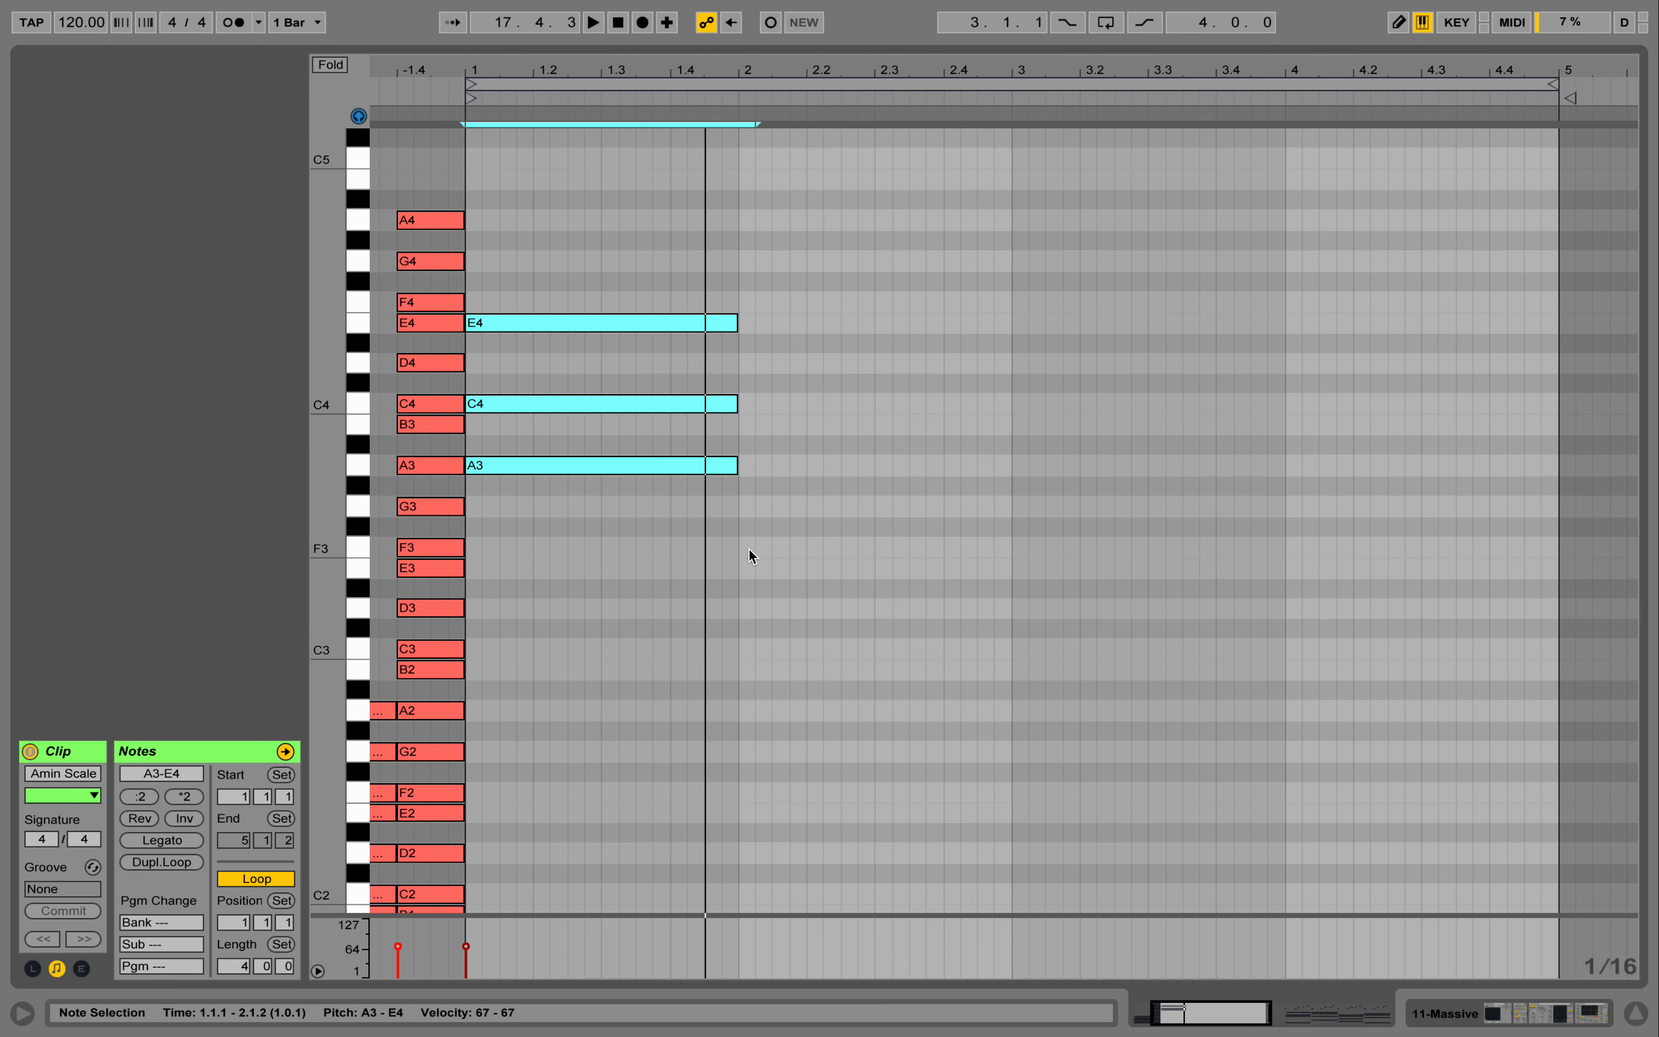
{"action": "key", "text": "shift+Down"}
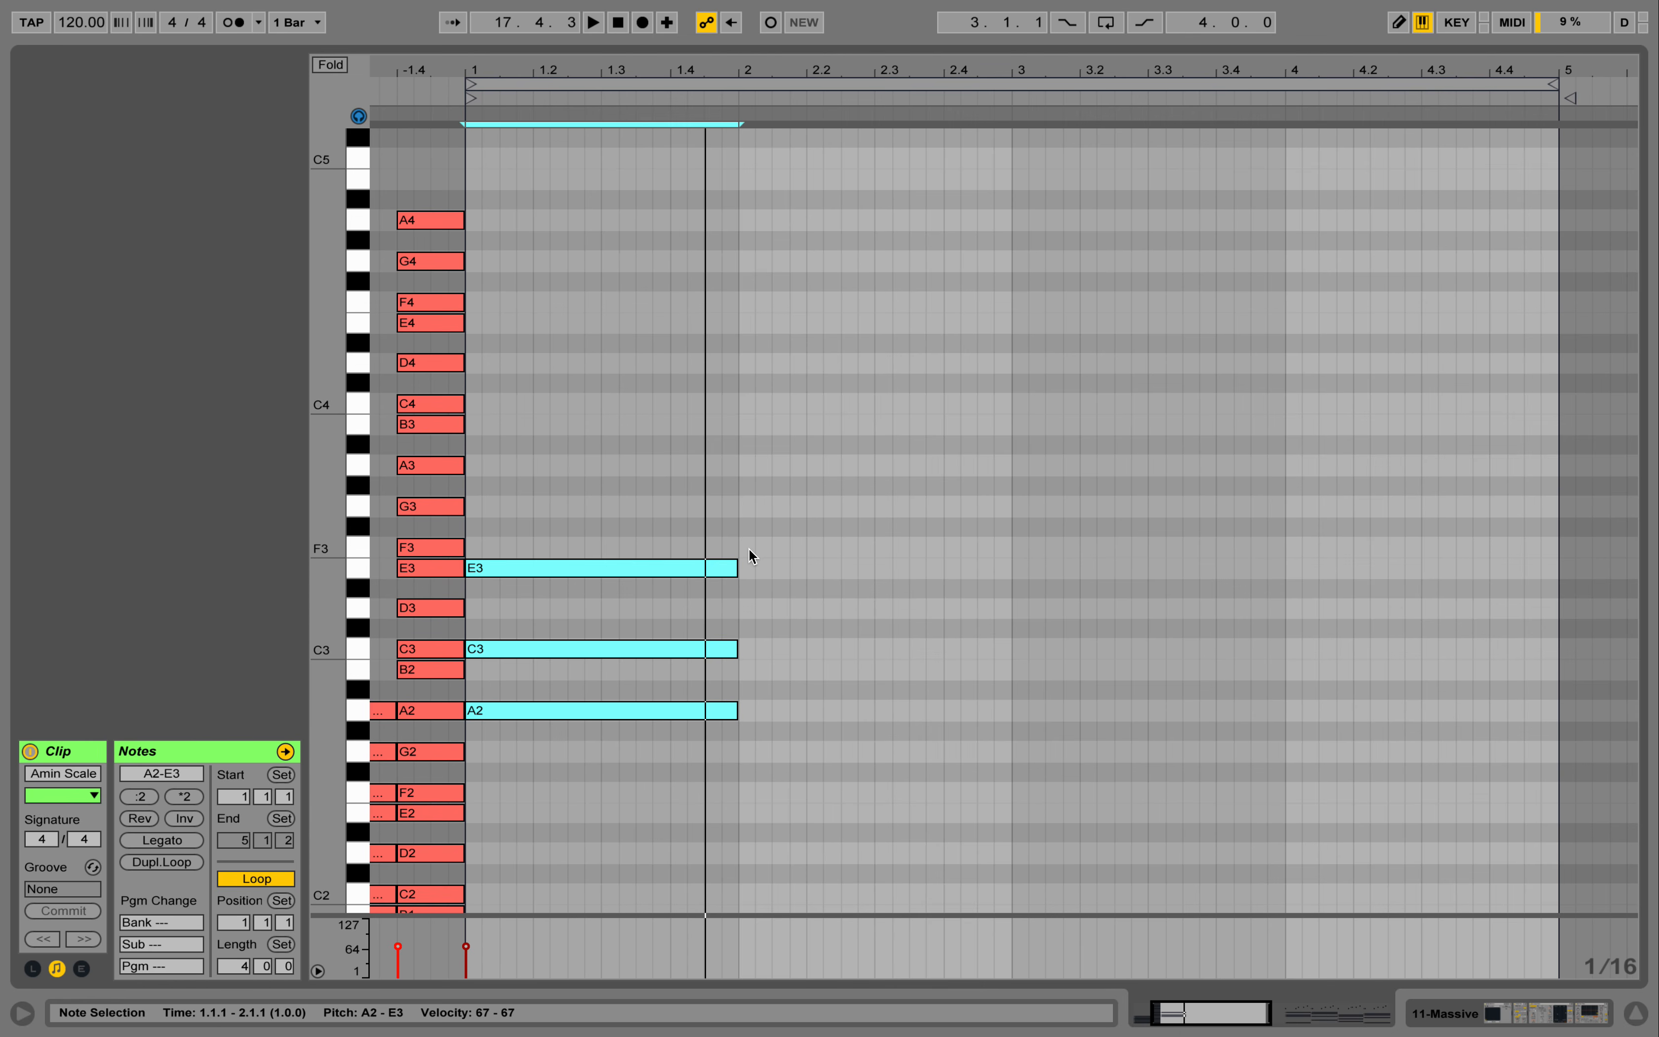
{"action": "key", "text": "space"}
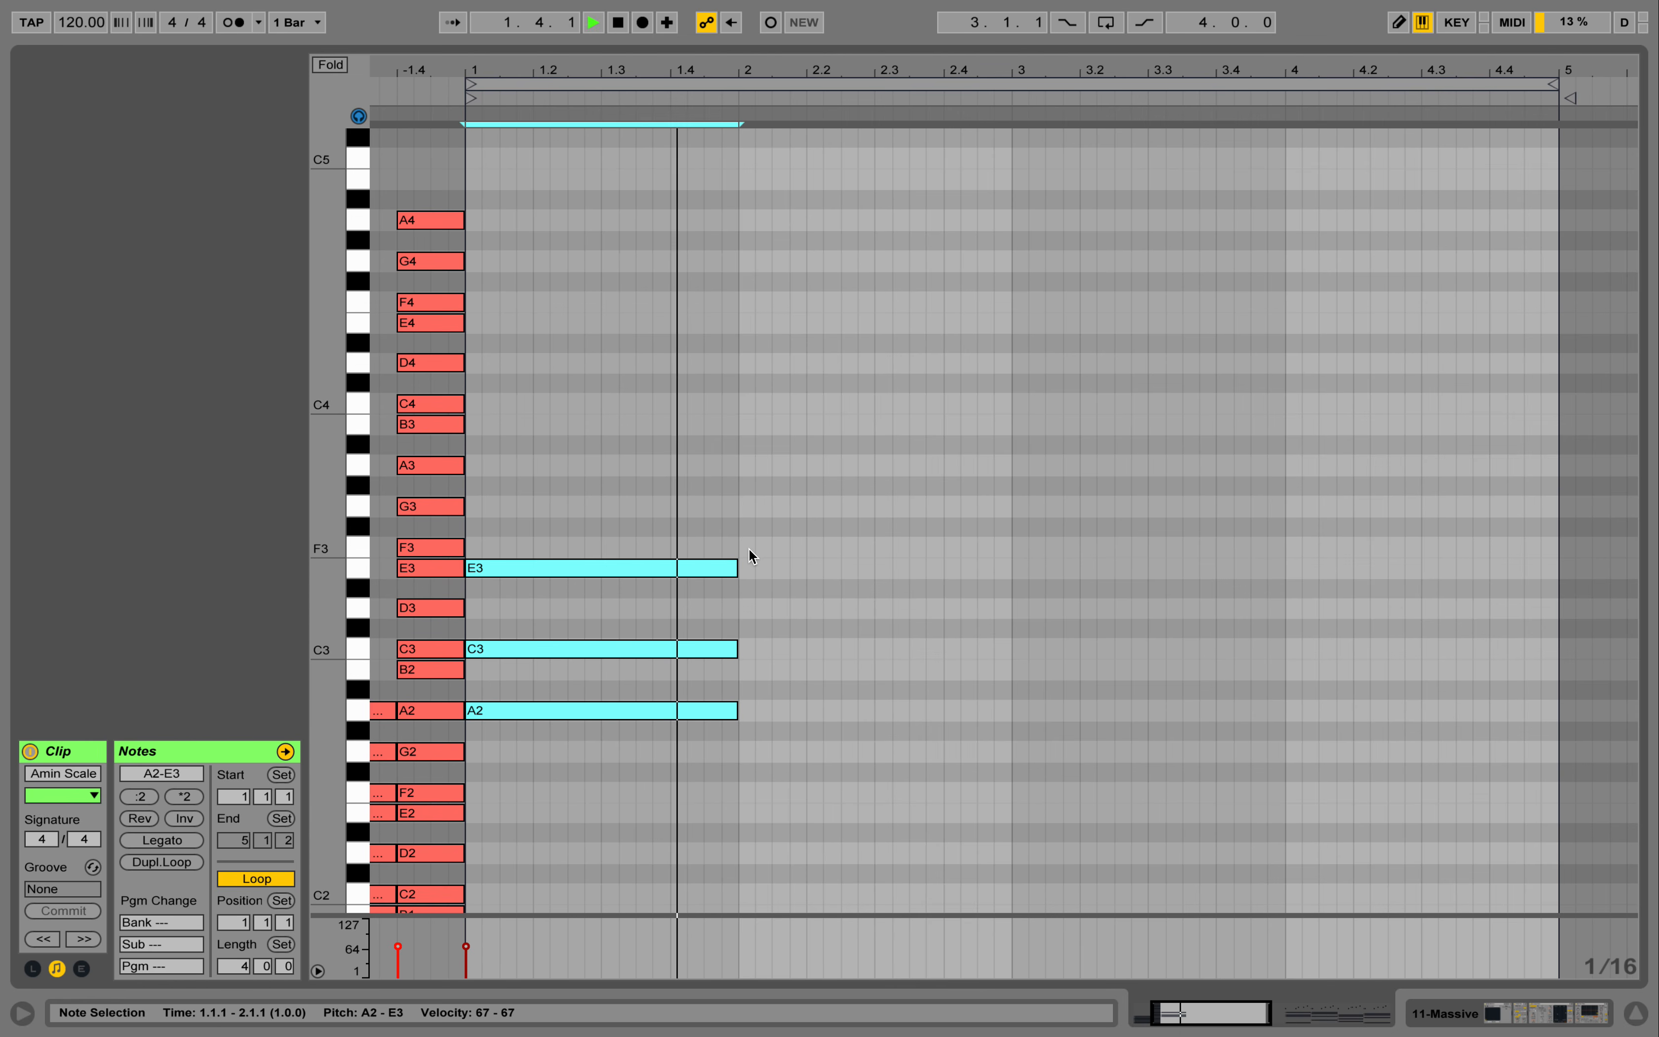
{"action": "key", "text": "space"}
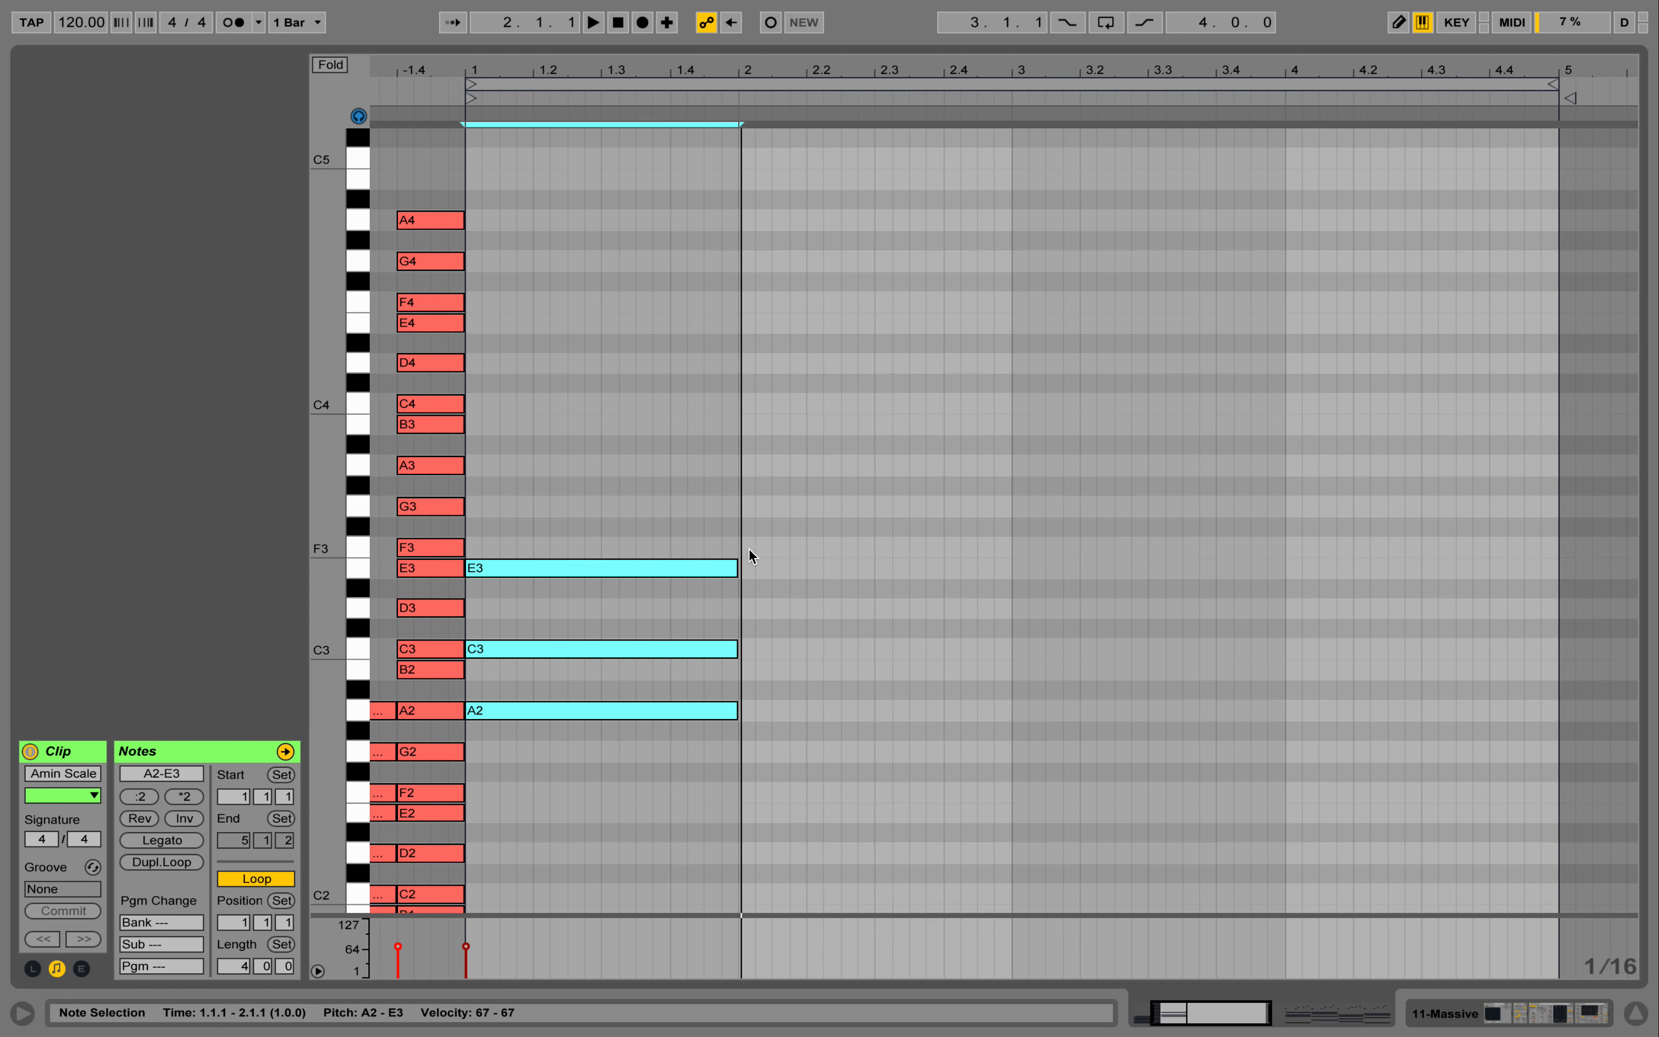
{"action": "key", "text": "space"}
{"action": "key", "text": "space"}
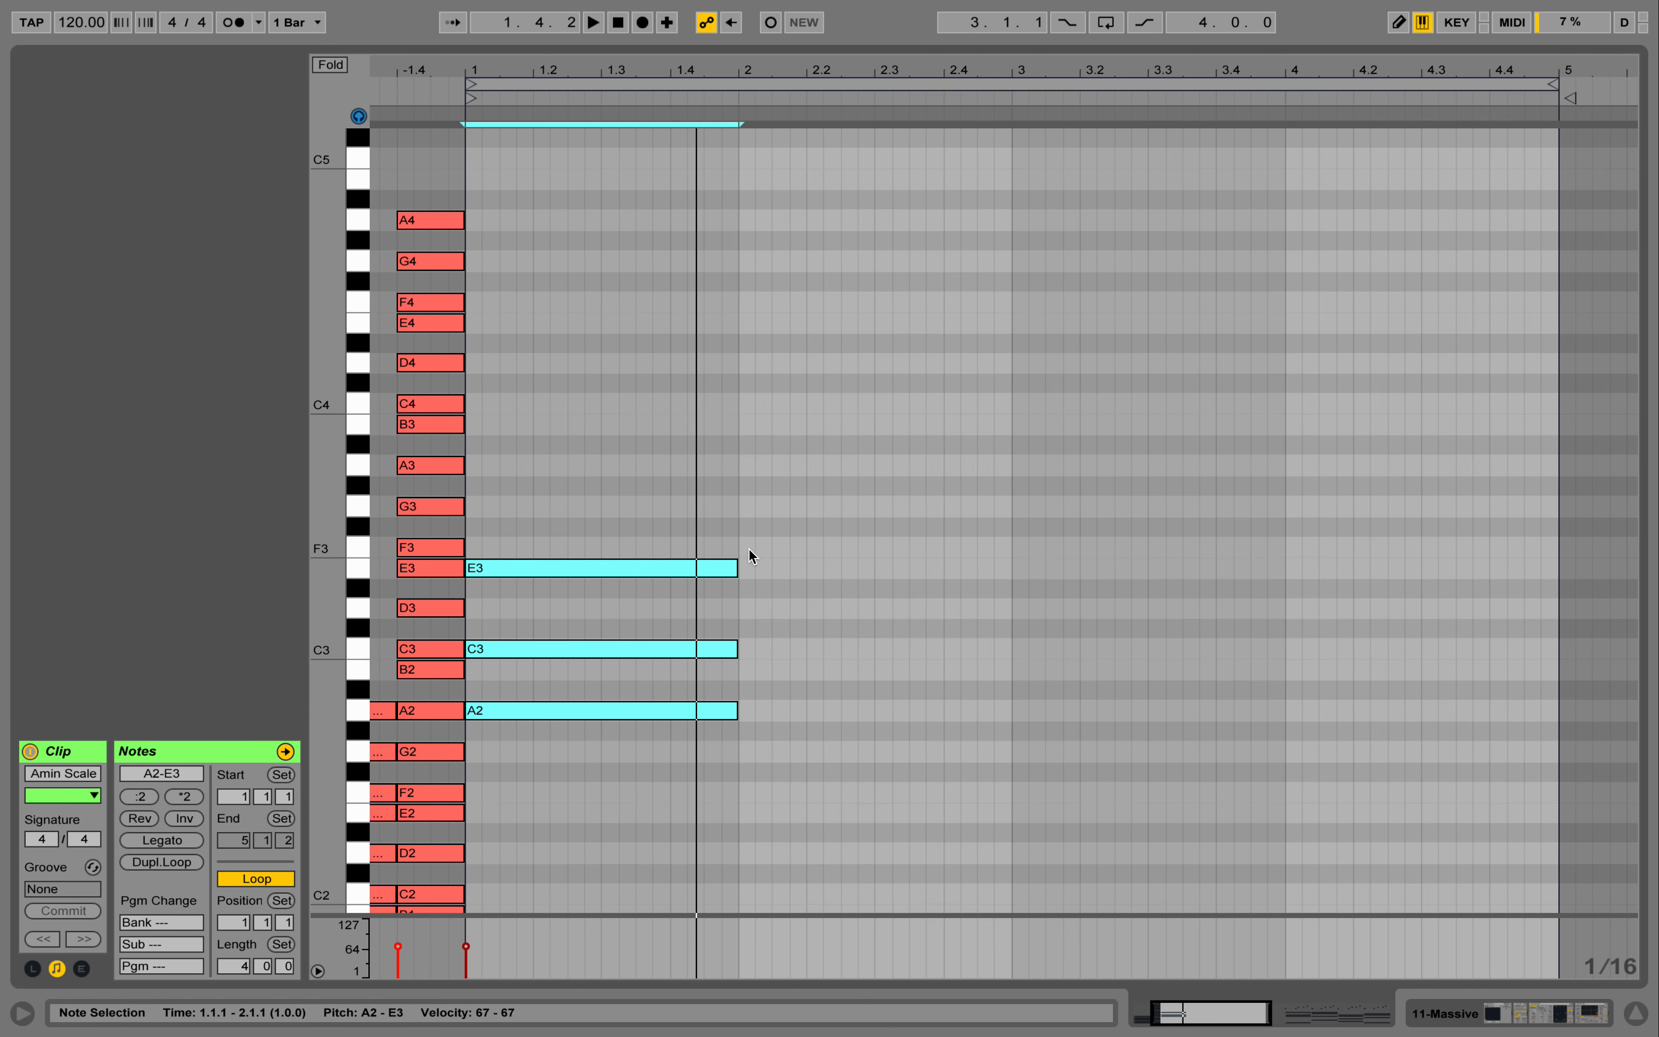
Deselect the chord and fold the piano roll to only the A minor scale rows that contain notes
{"action": "scroll", "coordinate": [734, 566], "scroll_direction": "down", "scroll_amount": 5}
{"action": "scroll", "coordinate": [714, 574], "scroll_direction": "up", "scroll_amount": 1}
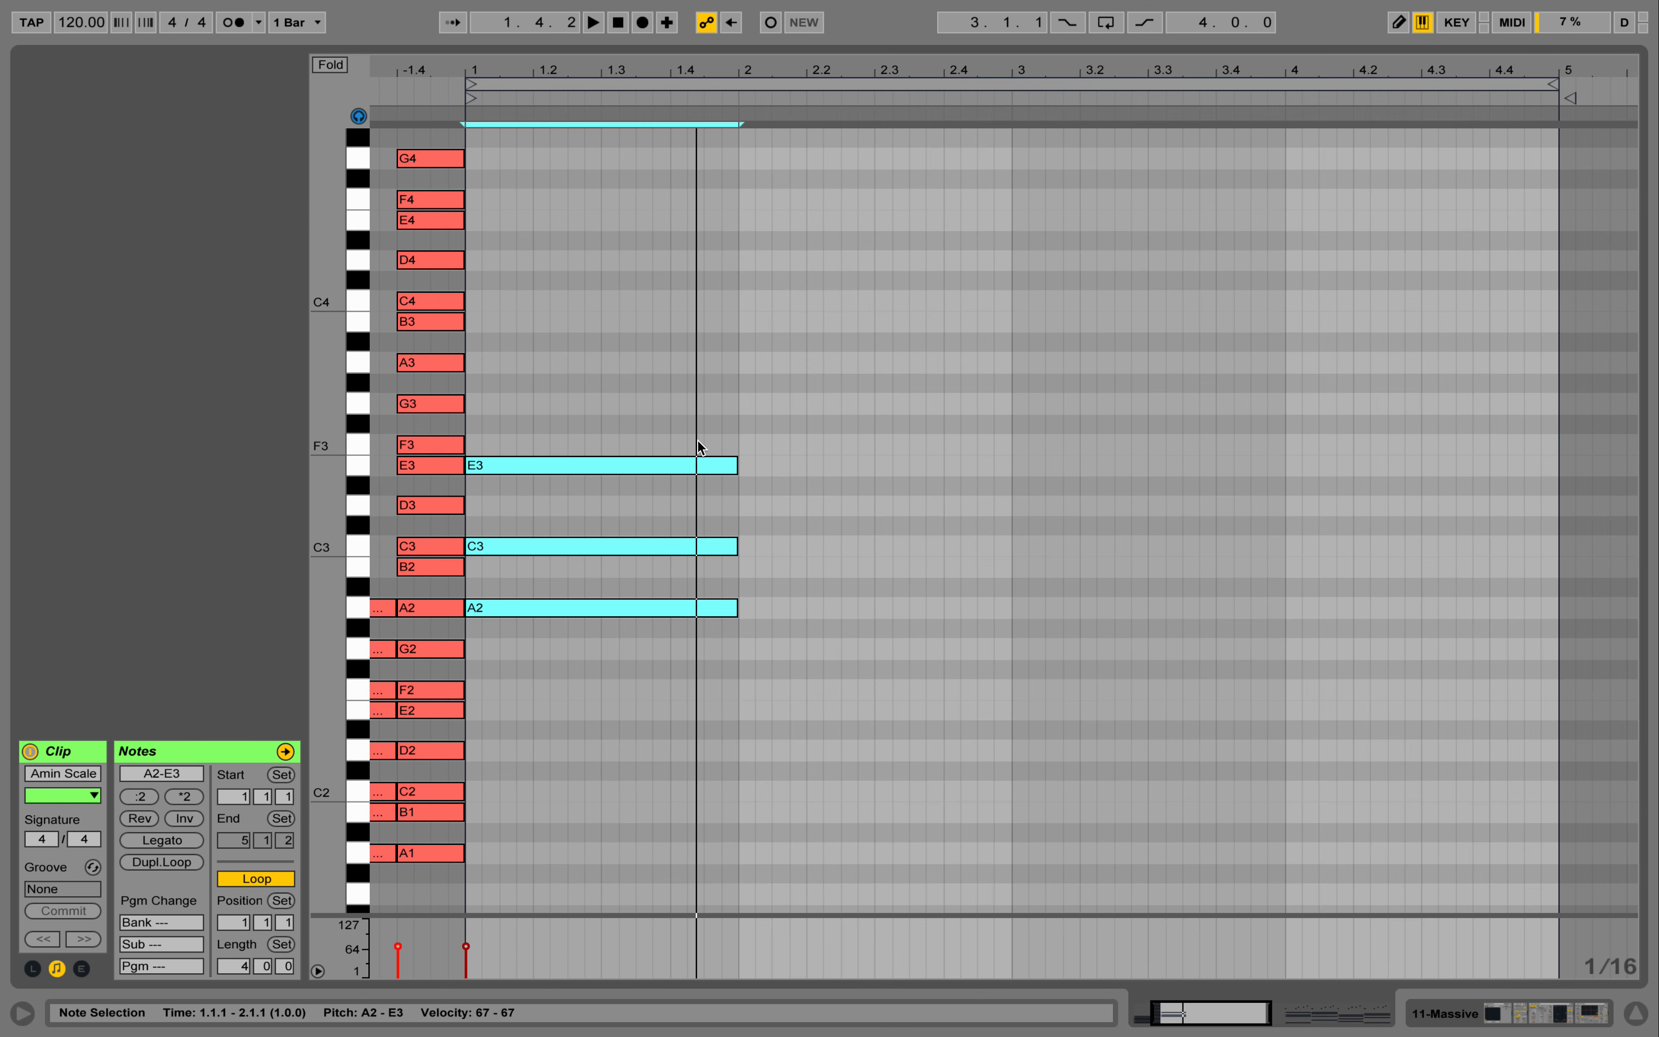
{"action": "scroll", "coordinate": [685, 494], "scroll_direction": "up", "scroll_amount": 1}
{"action": "left_click", "coordinate": [732, 564]}
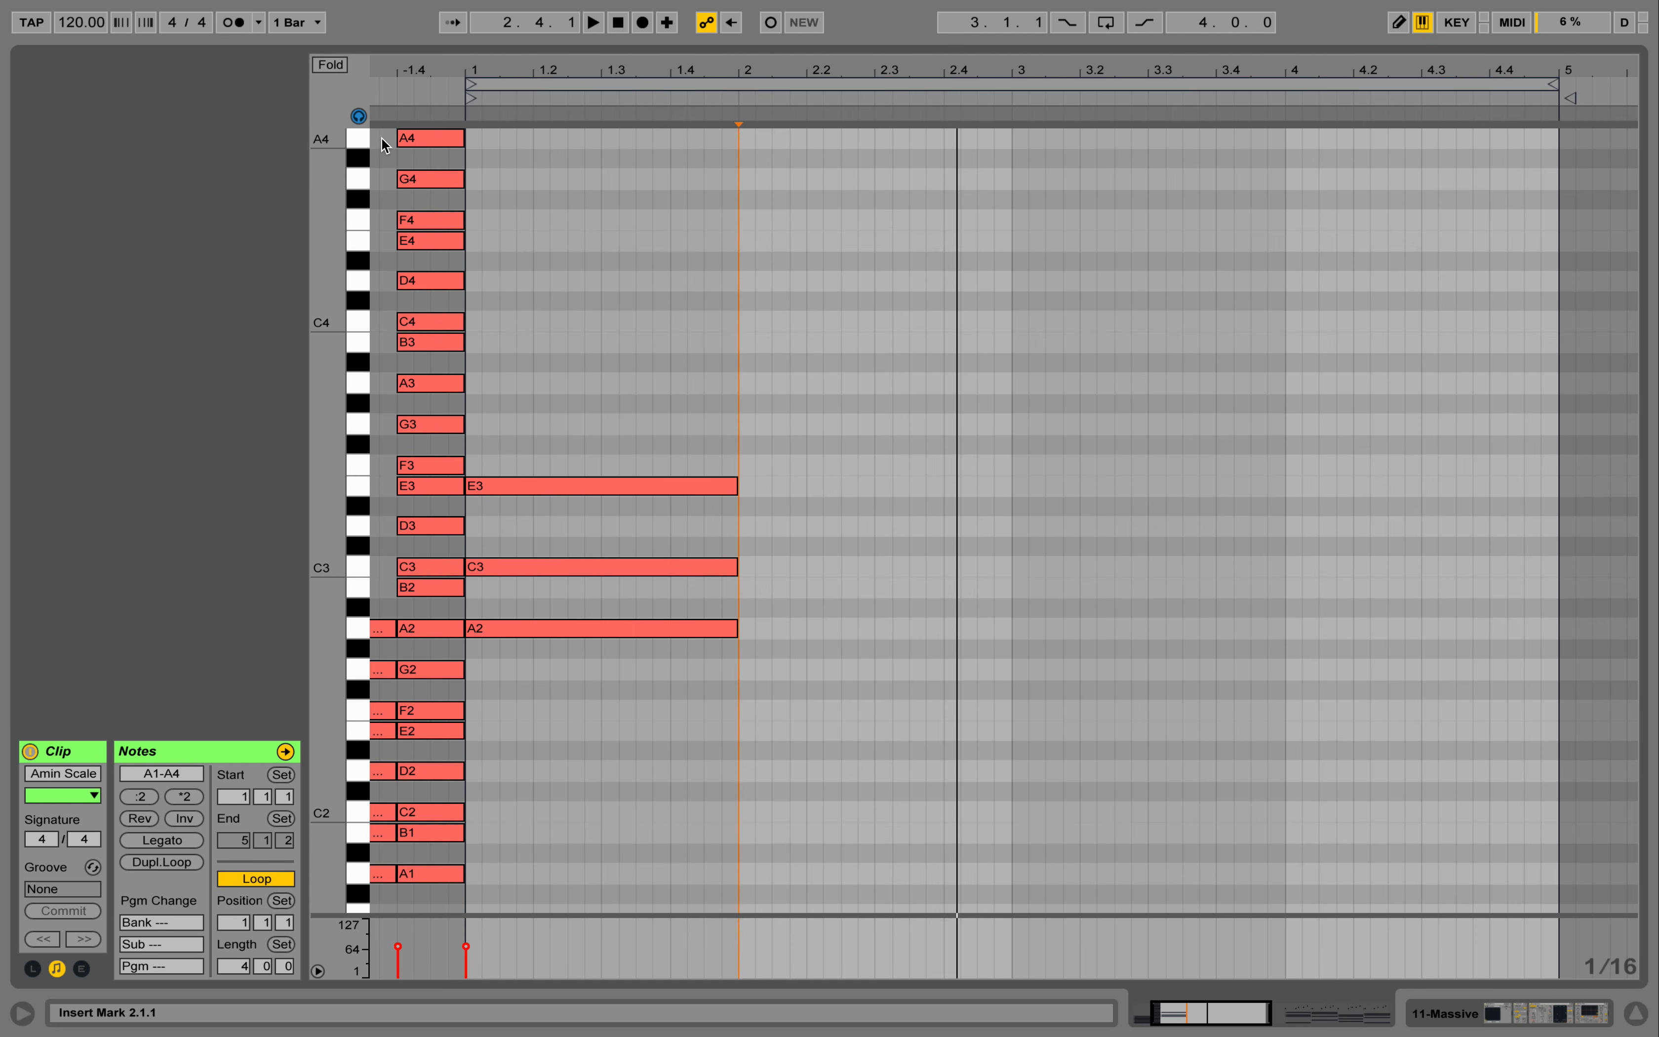
{"action": "left_click", "coordinate": [338, 69]}
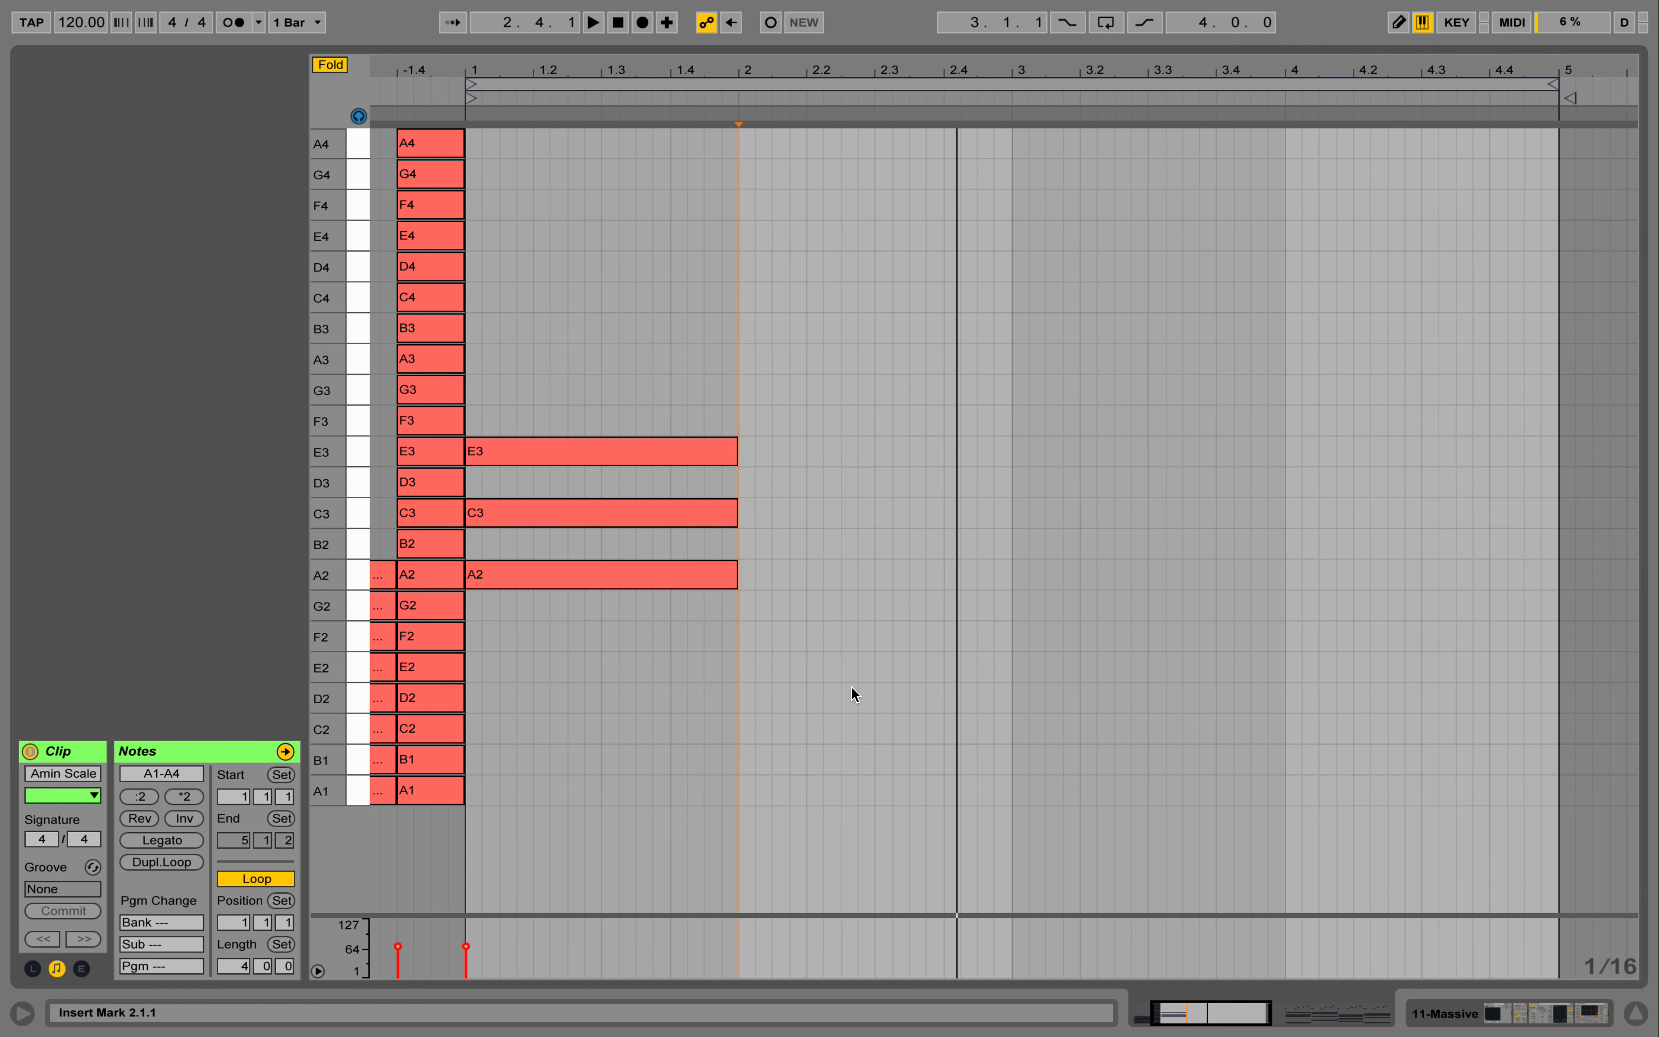
Duplicate the bar 1 chord as D3–F3–A3 in bar 2, F2–A2–C3 in bar 3 and G2–B2–D3 in bar 4, and play the progression
{"action": "left_click_drag", "start_coordinate": [869, 695], "coordinate": [634, 395]}
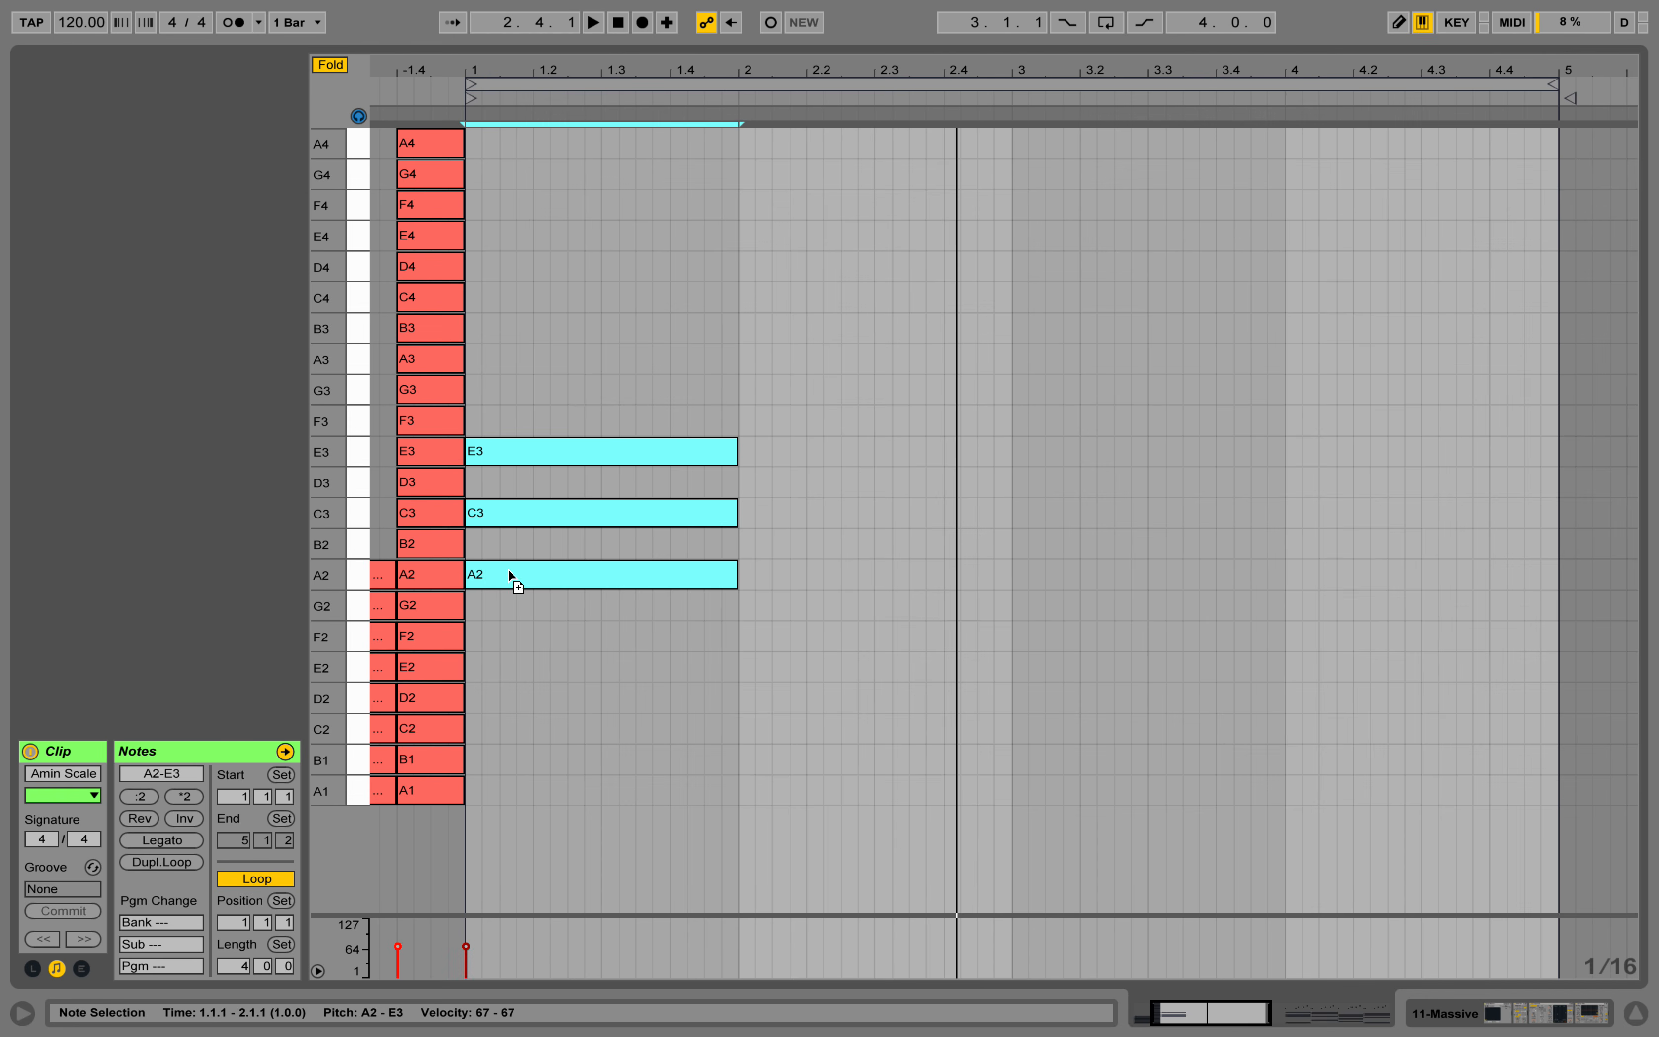
{"action": "left_click_drag", "start_coordinate": [509, 571], "coordinate": [1310, 602]}
{"action": "key", "text": "space"}
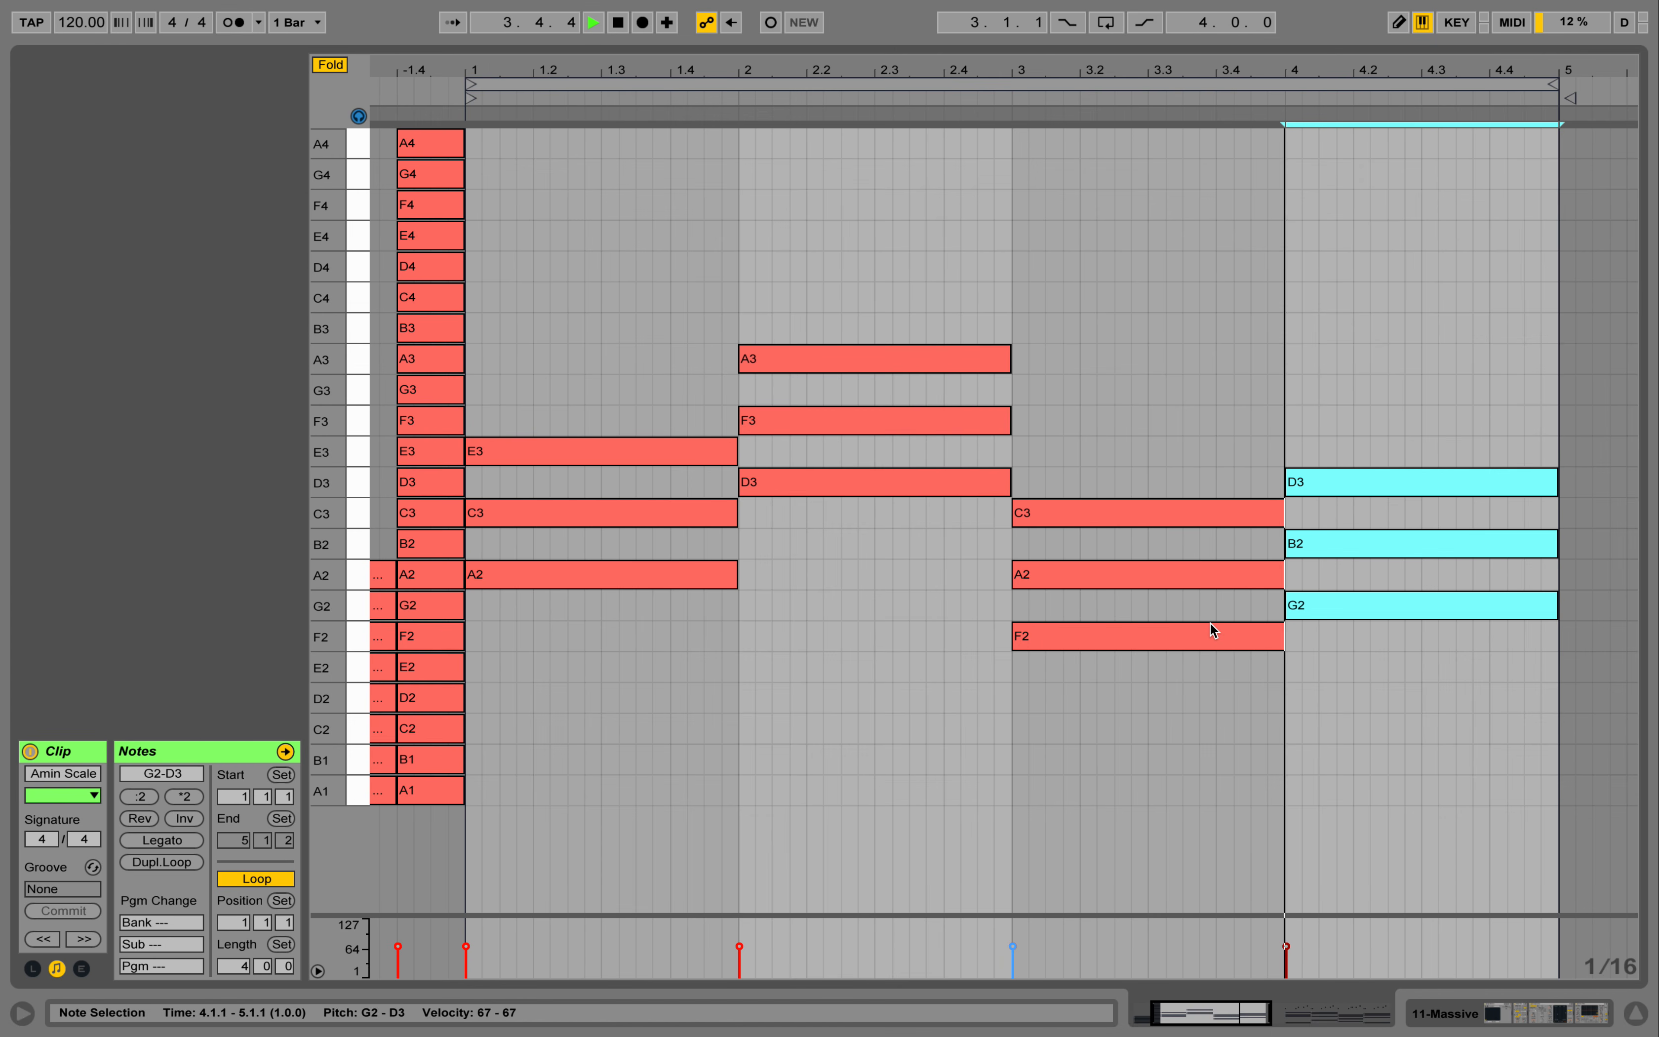
{"action": "key", "text": "space"}
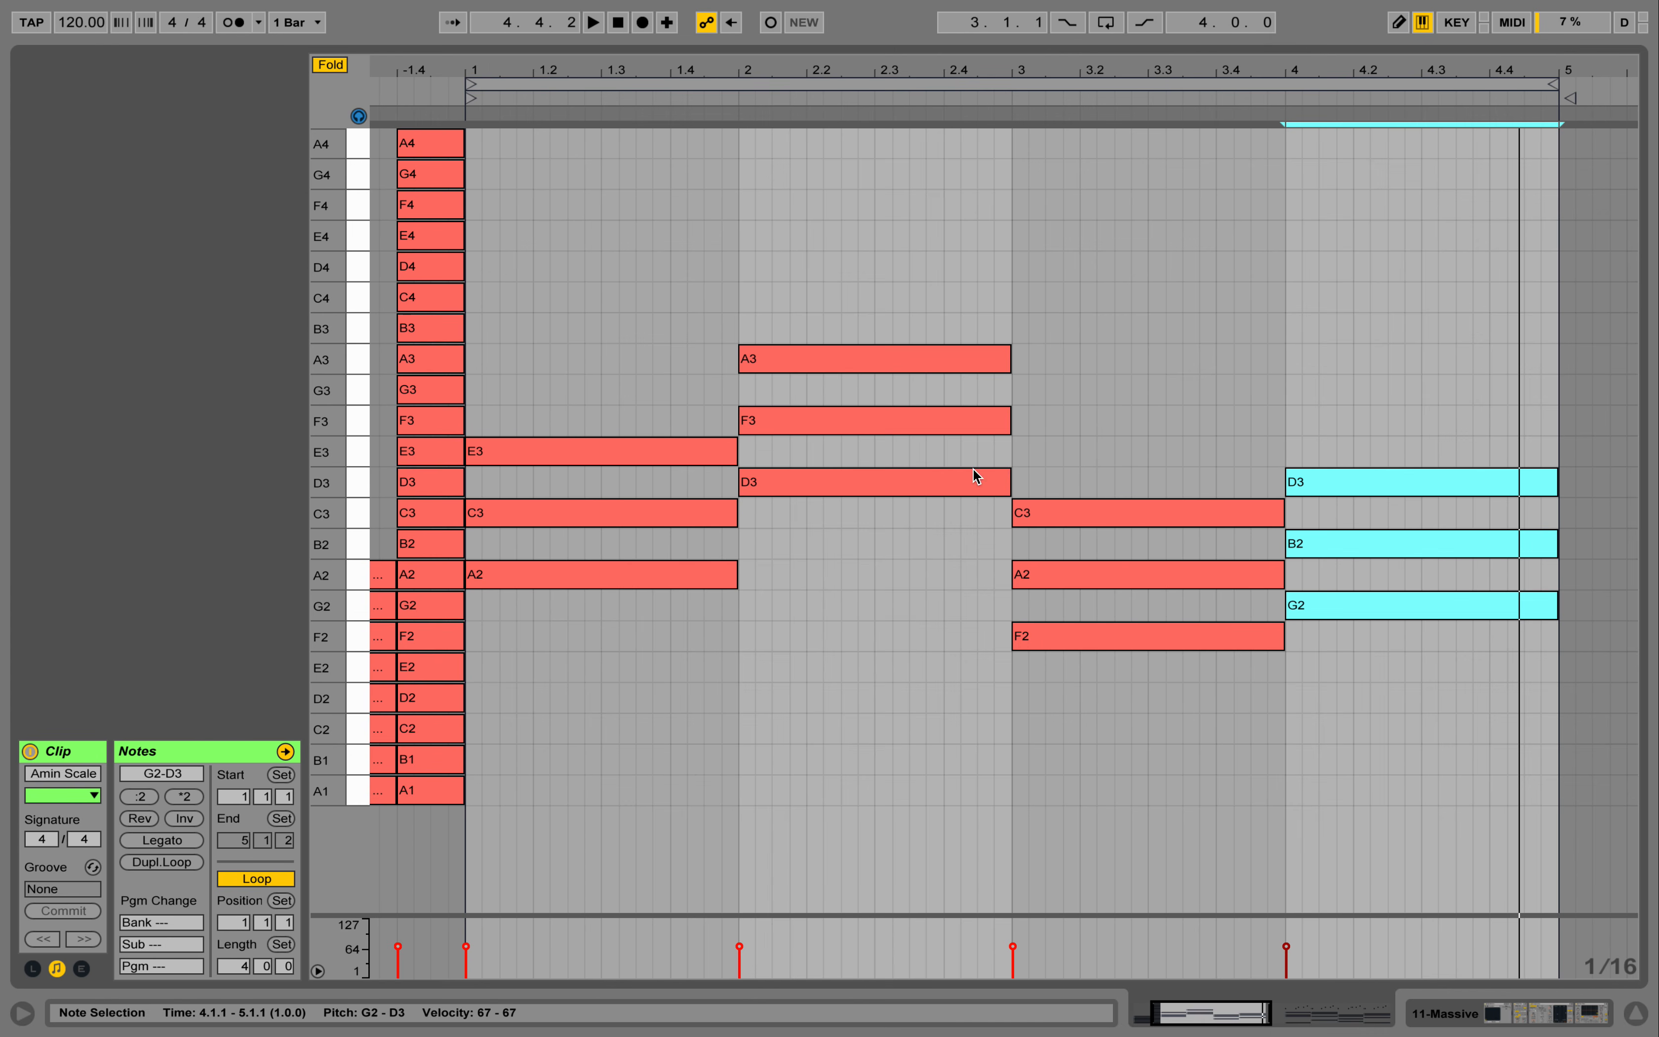
{"action": "key", "text": "space"}
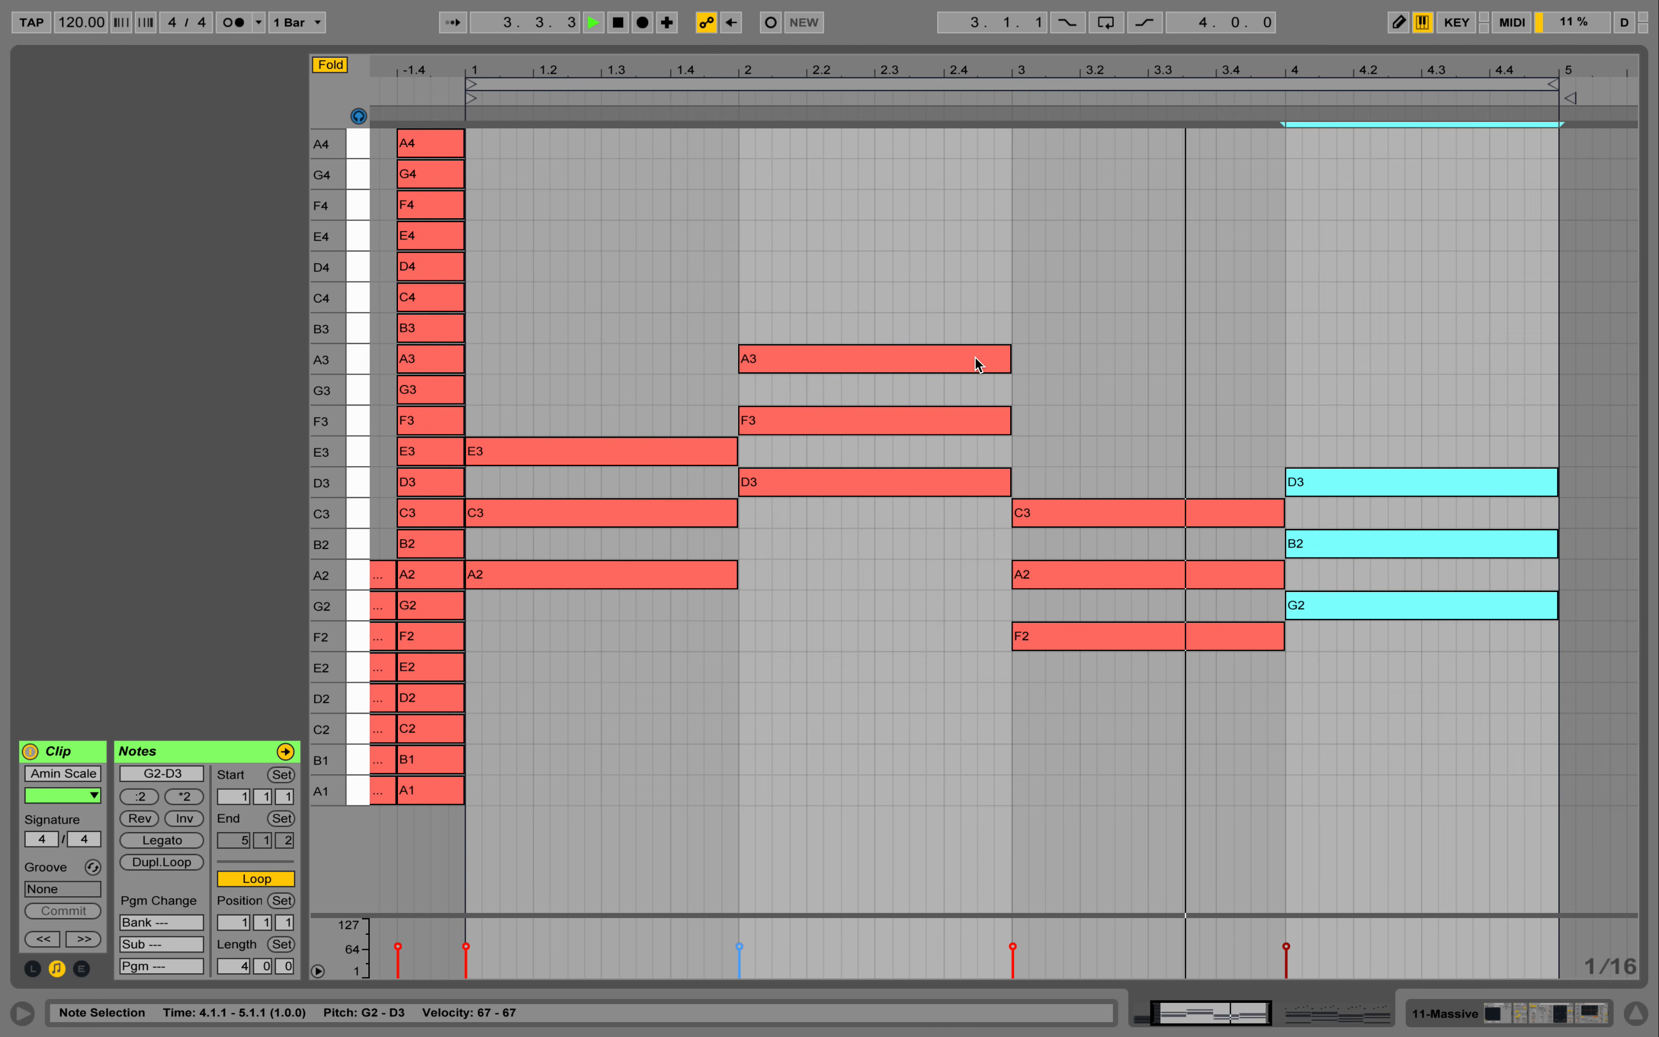
{"action": "key", "text": "space"}
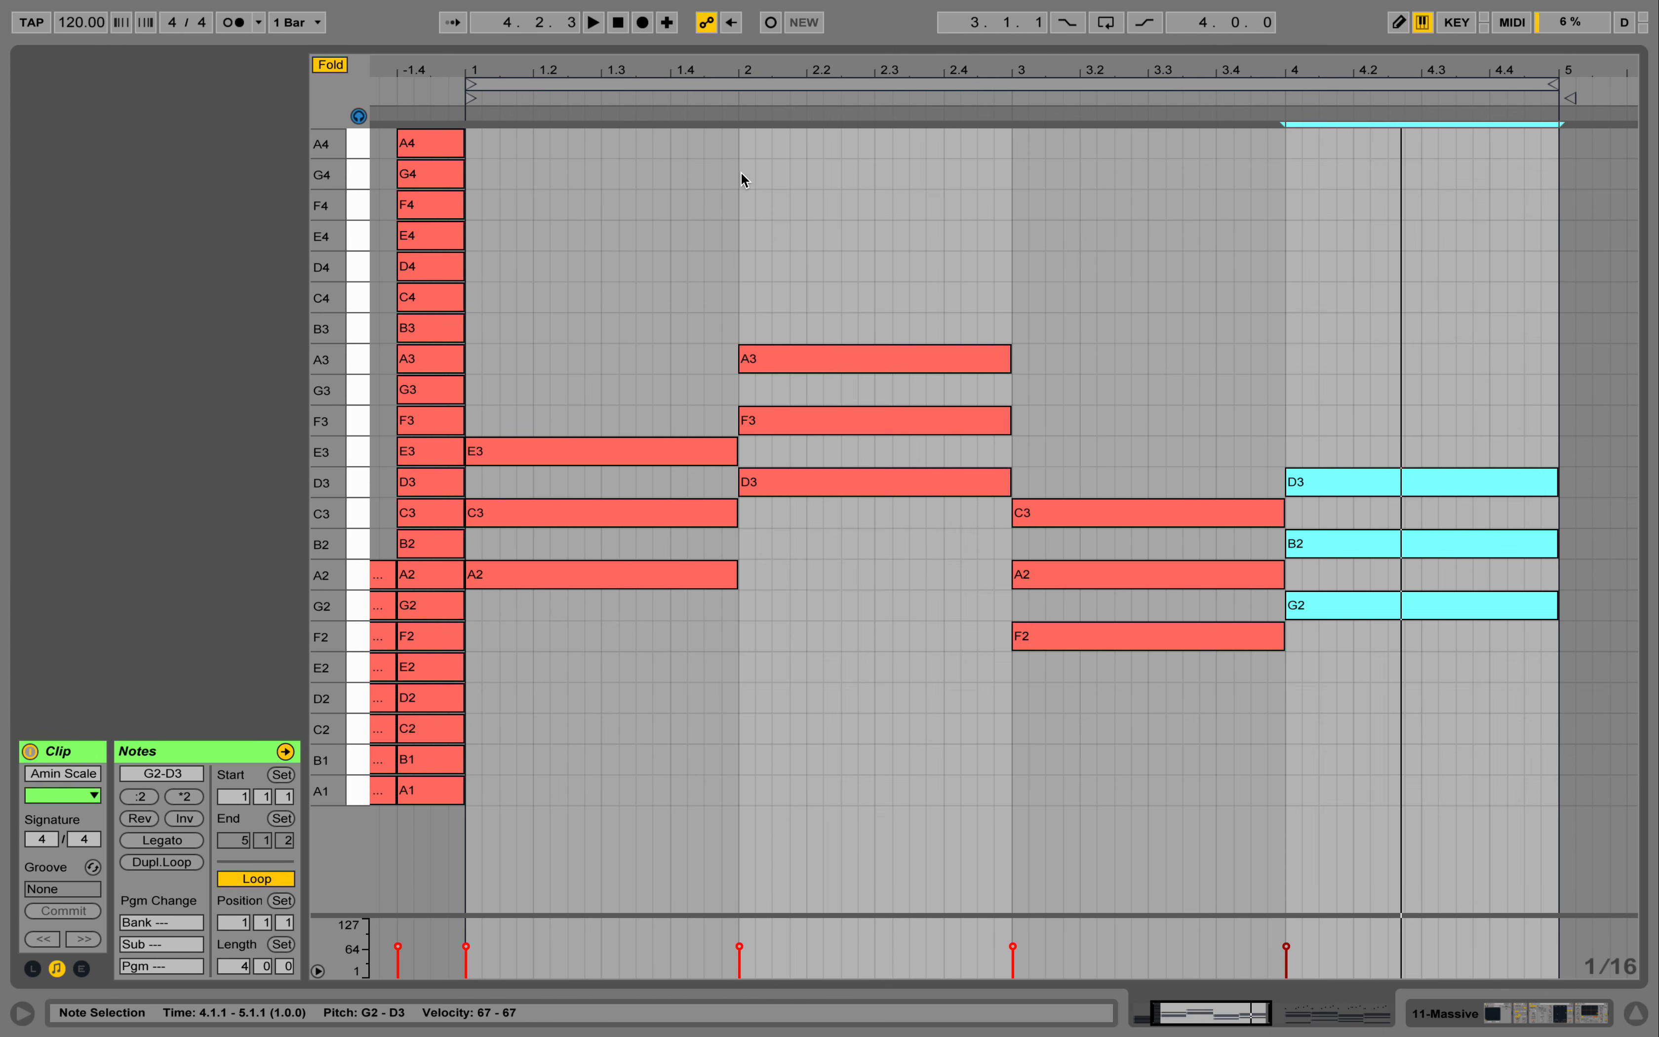
Transpose the A3 note of the bar 2 chord down one octave to A2 and play the progression
{"action": "left_click", "coordinate": [788, 270]}
{"action": "left_click", "coordinate": [840, 370]}
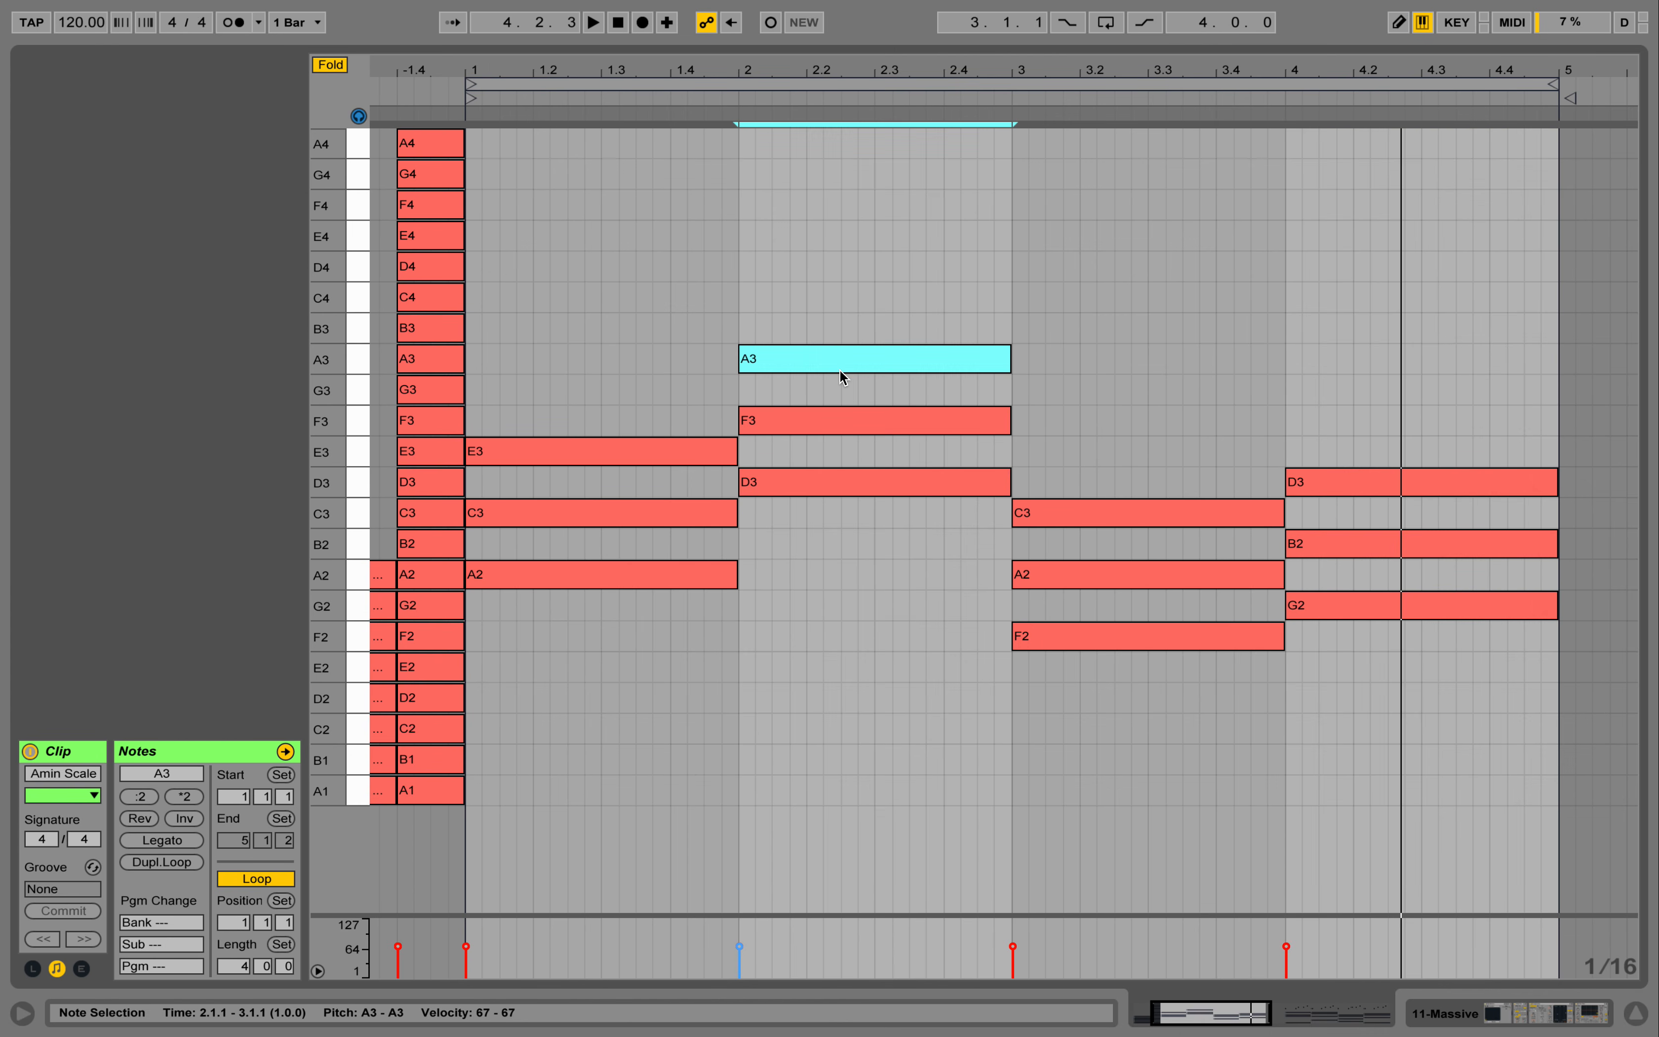
{"action": "key", "text": "shift+Down"}
{"action": "key", "text": "space"}
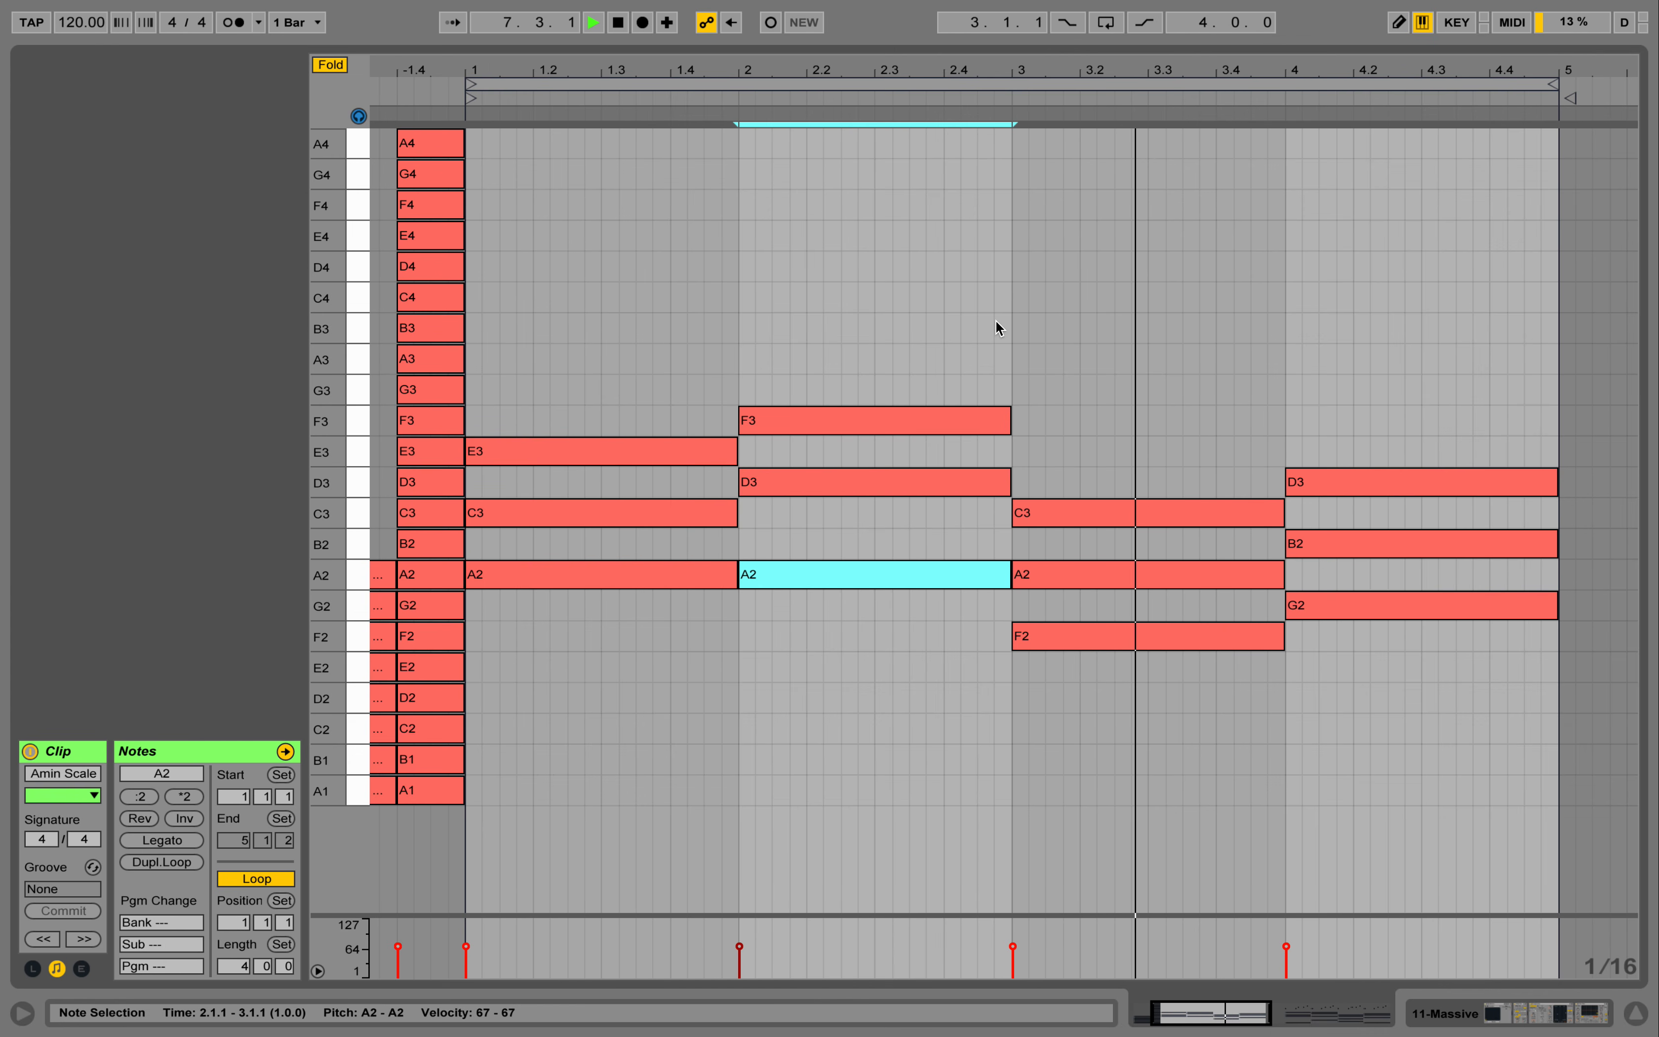
{"action": "key", "text": "space"}
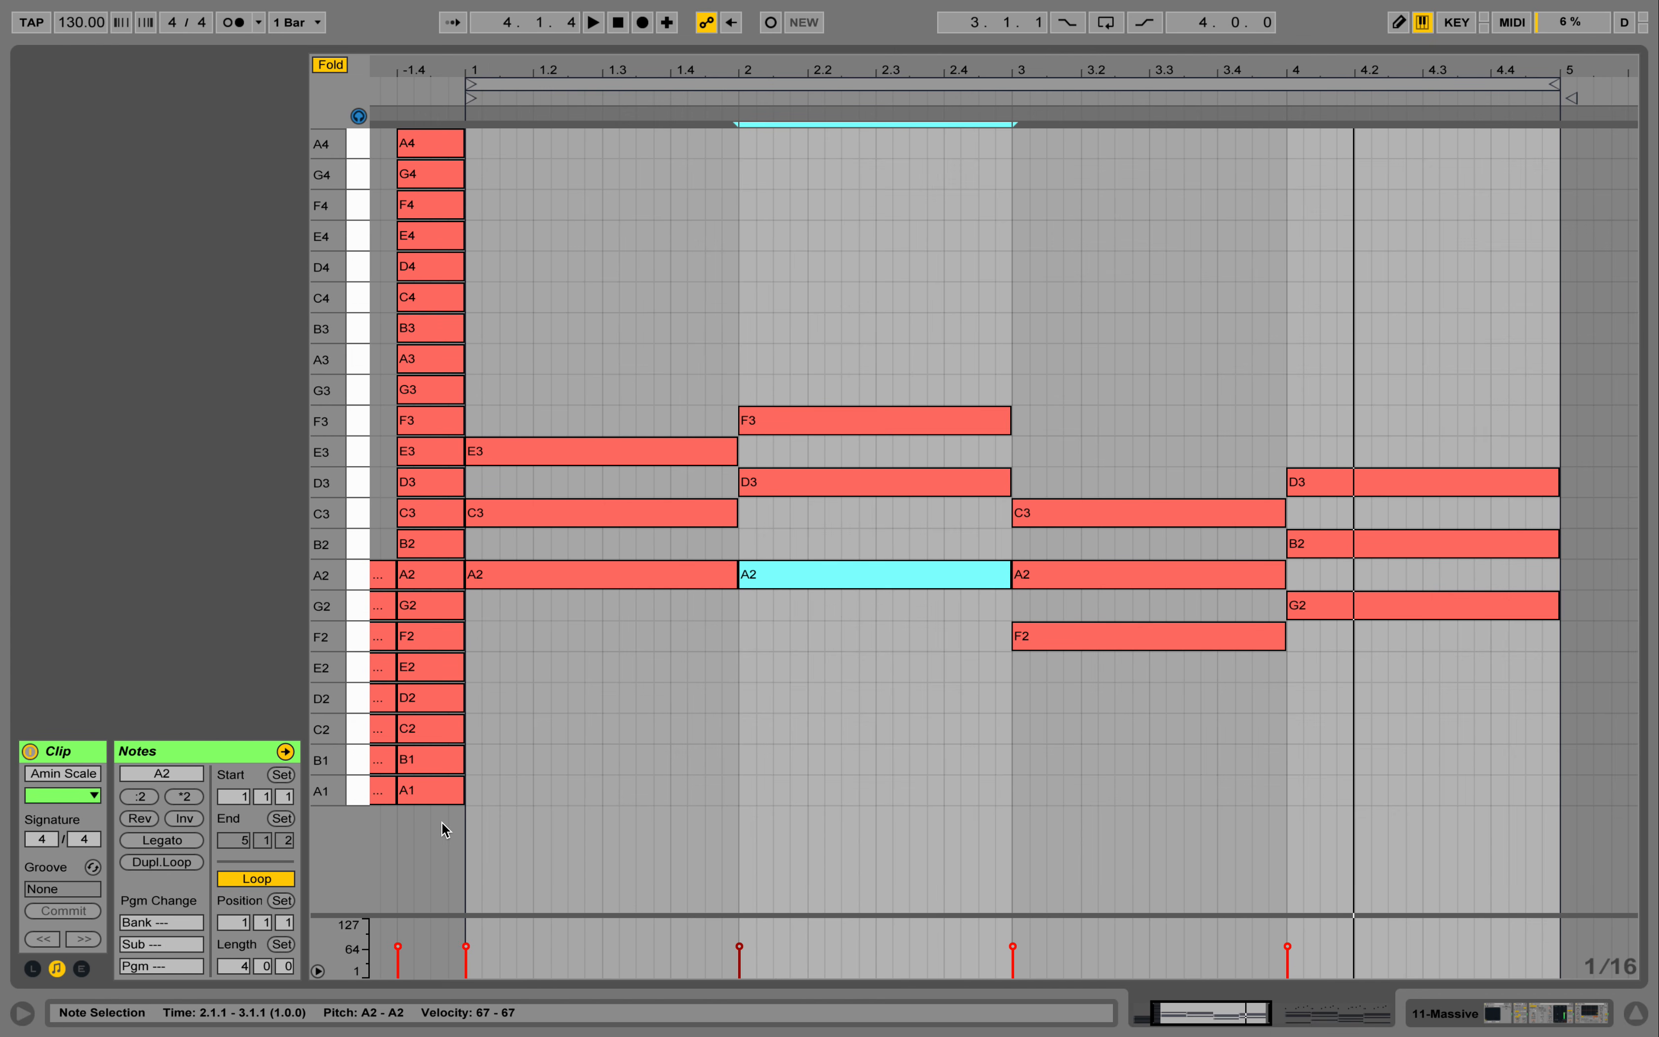
Extend the A minor guide notes before the clip start down one octave to A0 and fold the piano roll again
{"action": "left_click", "coordinate": [330, 64]}
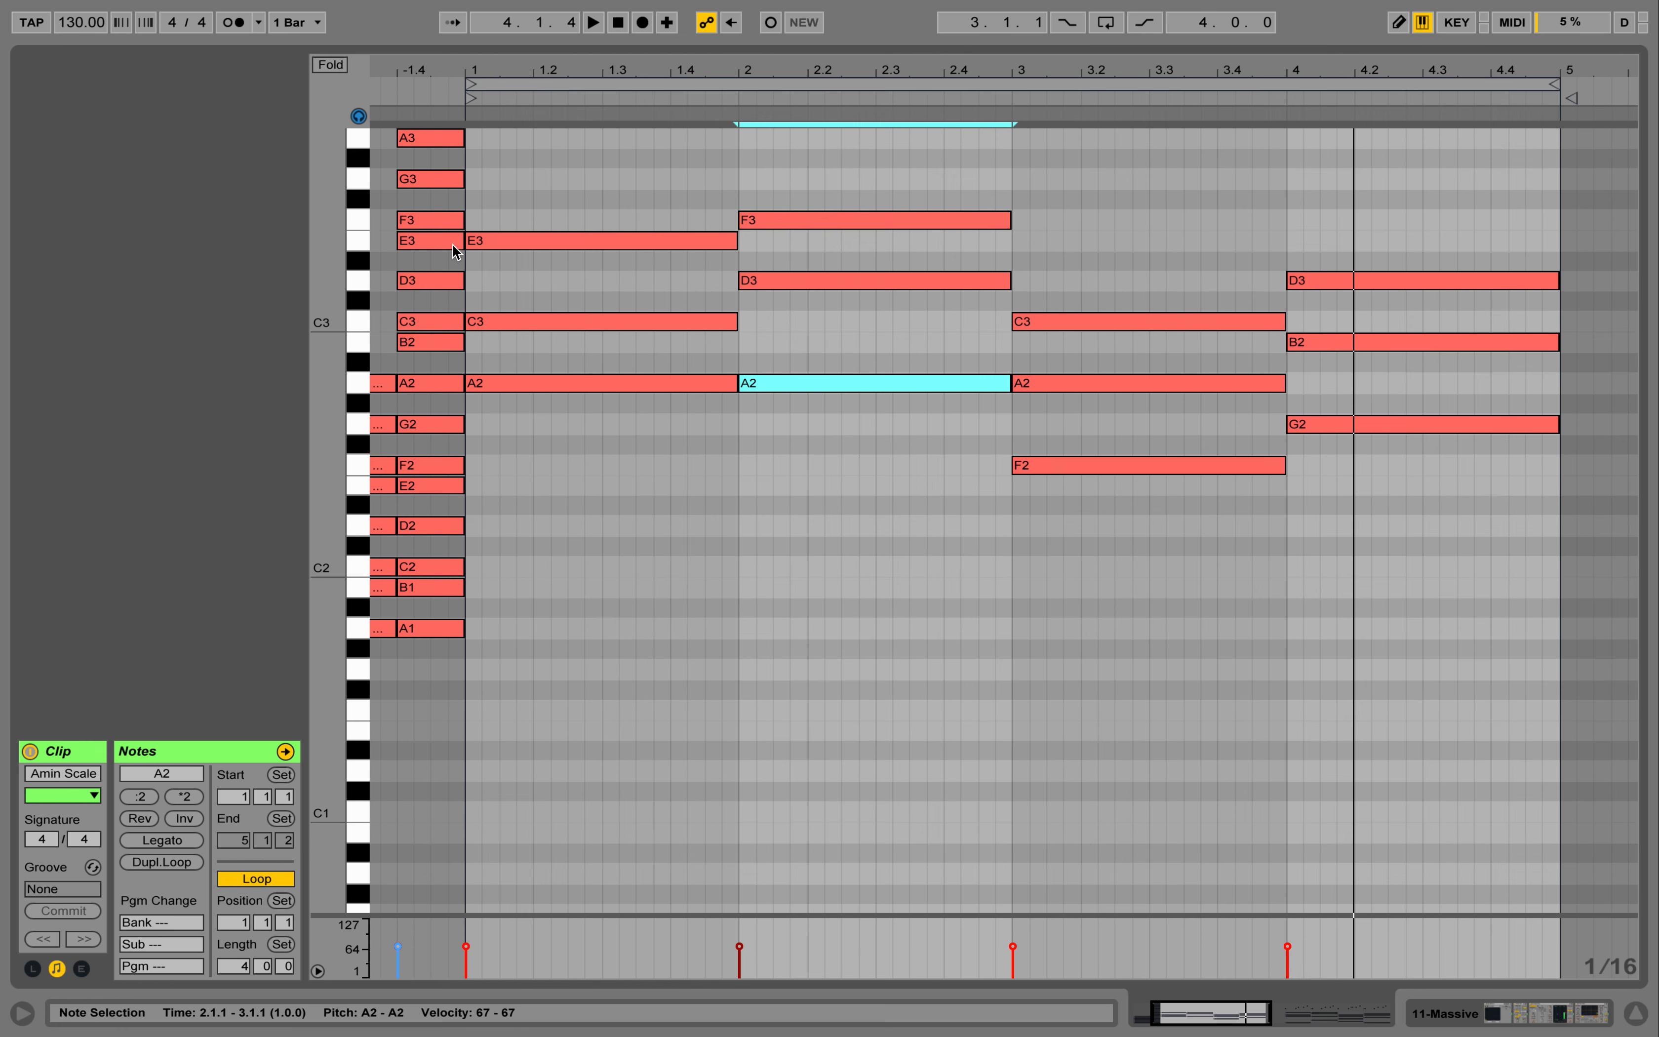
{"action": "left_click_drag", "start_coordinate": [482, 668], "coordinate": [444, 869]}
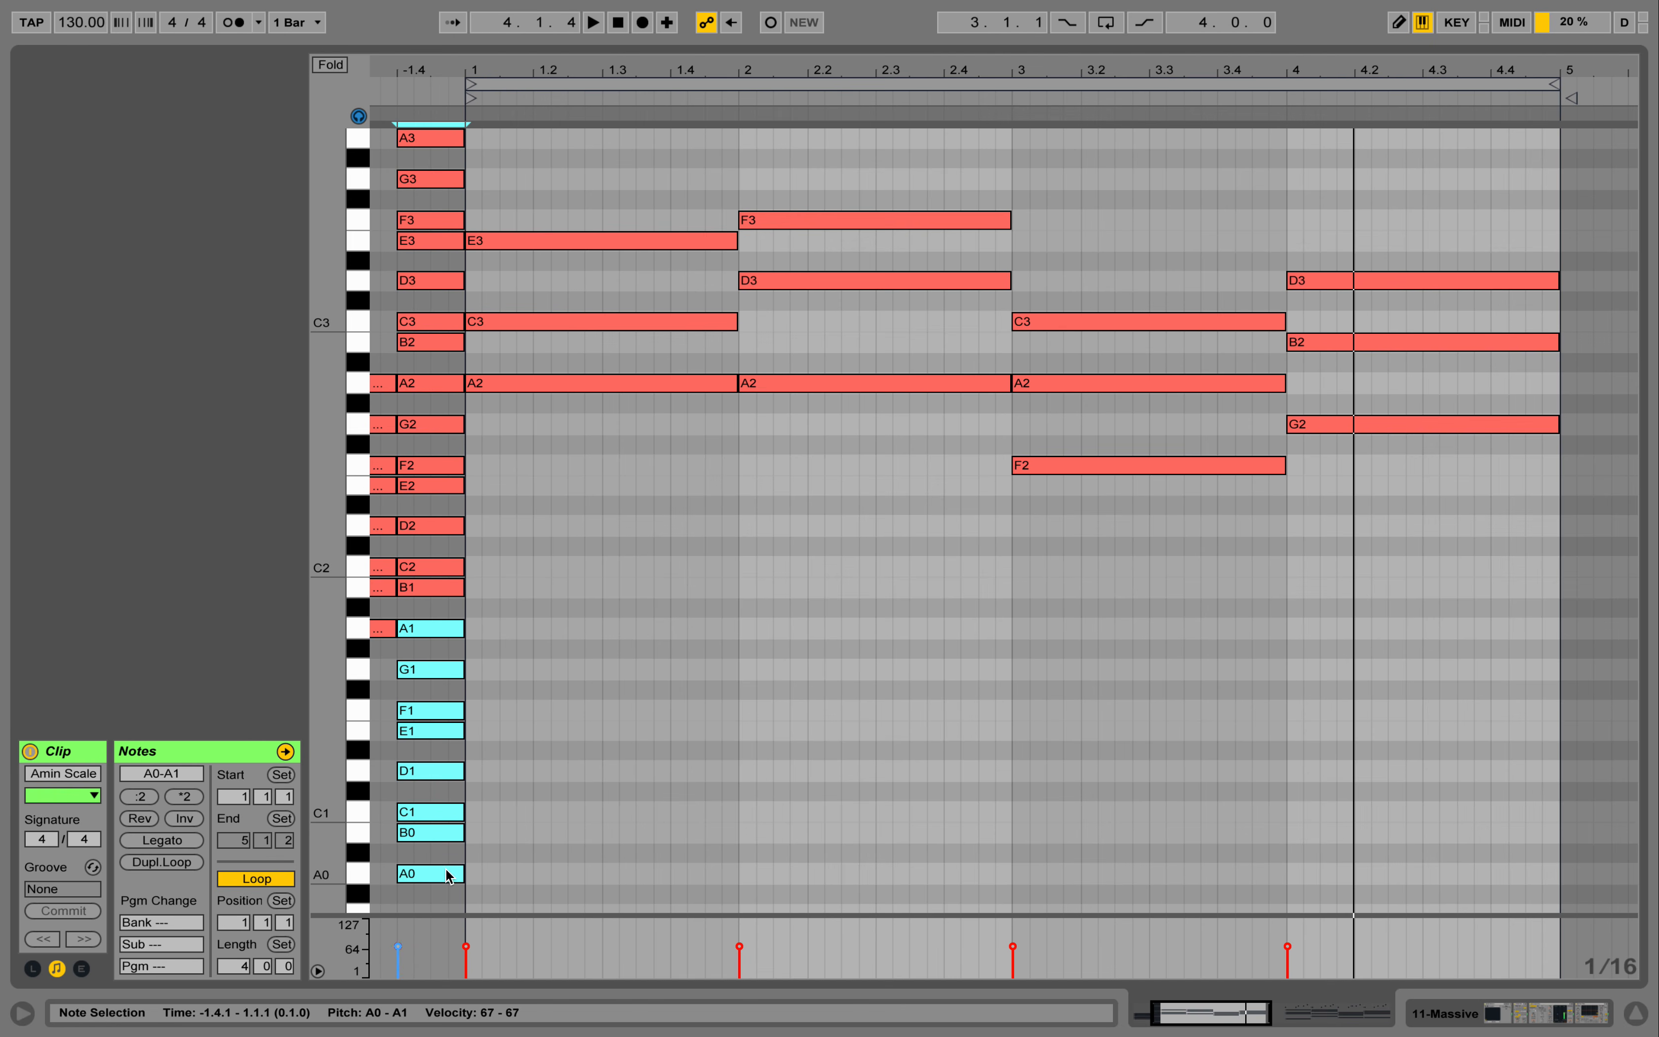
{"action": "left_click", "coordinate": [330, 66]}
{"action": "left_click", "coordinate": [563, 547]}
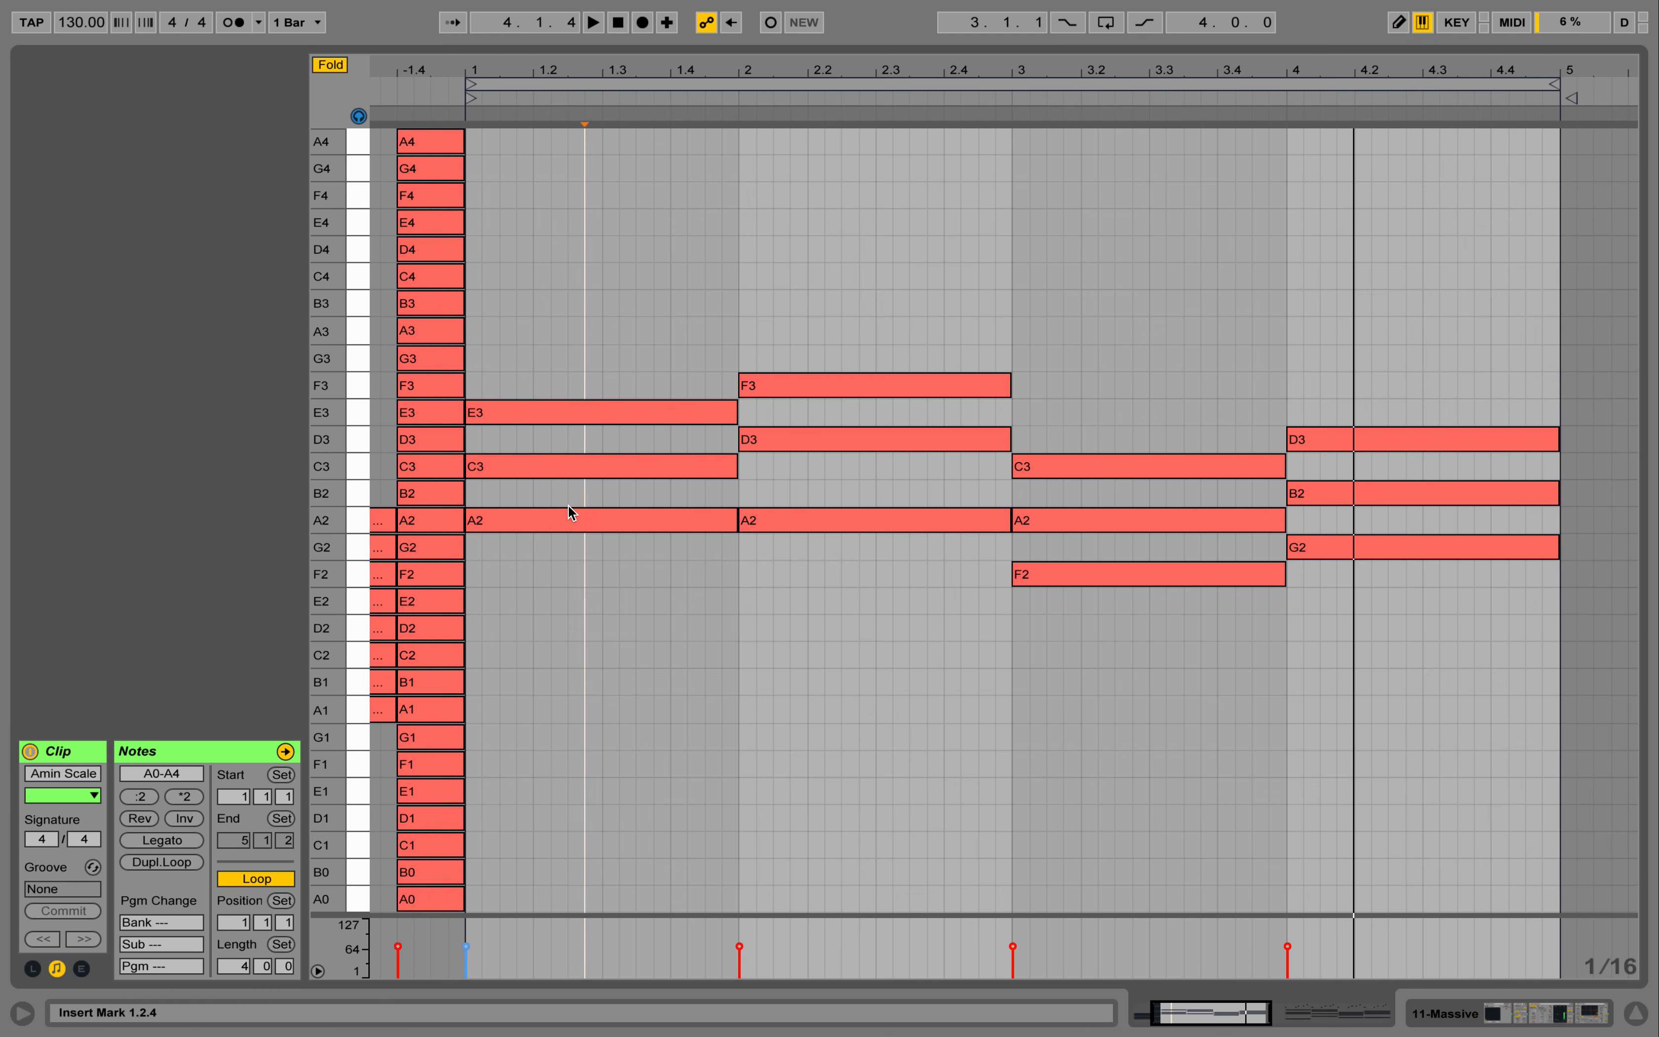
Add one-bar bass root notes below the chords, A1 in bar 1, D2 in bar 2, F1 in bar 3 and G1 in bar 4
{"action": "left_click_drag", "start_coordinate": [558, 518], "coordinate": [897, 635]}
{"action": "key", "text": "space"}
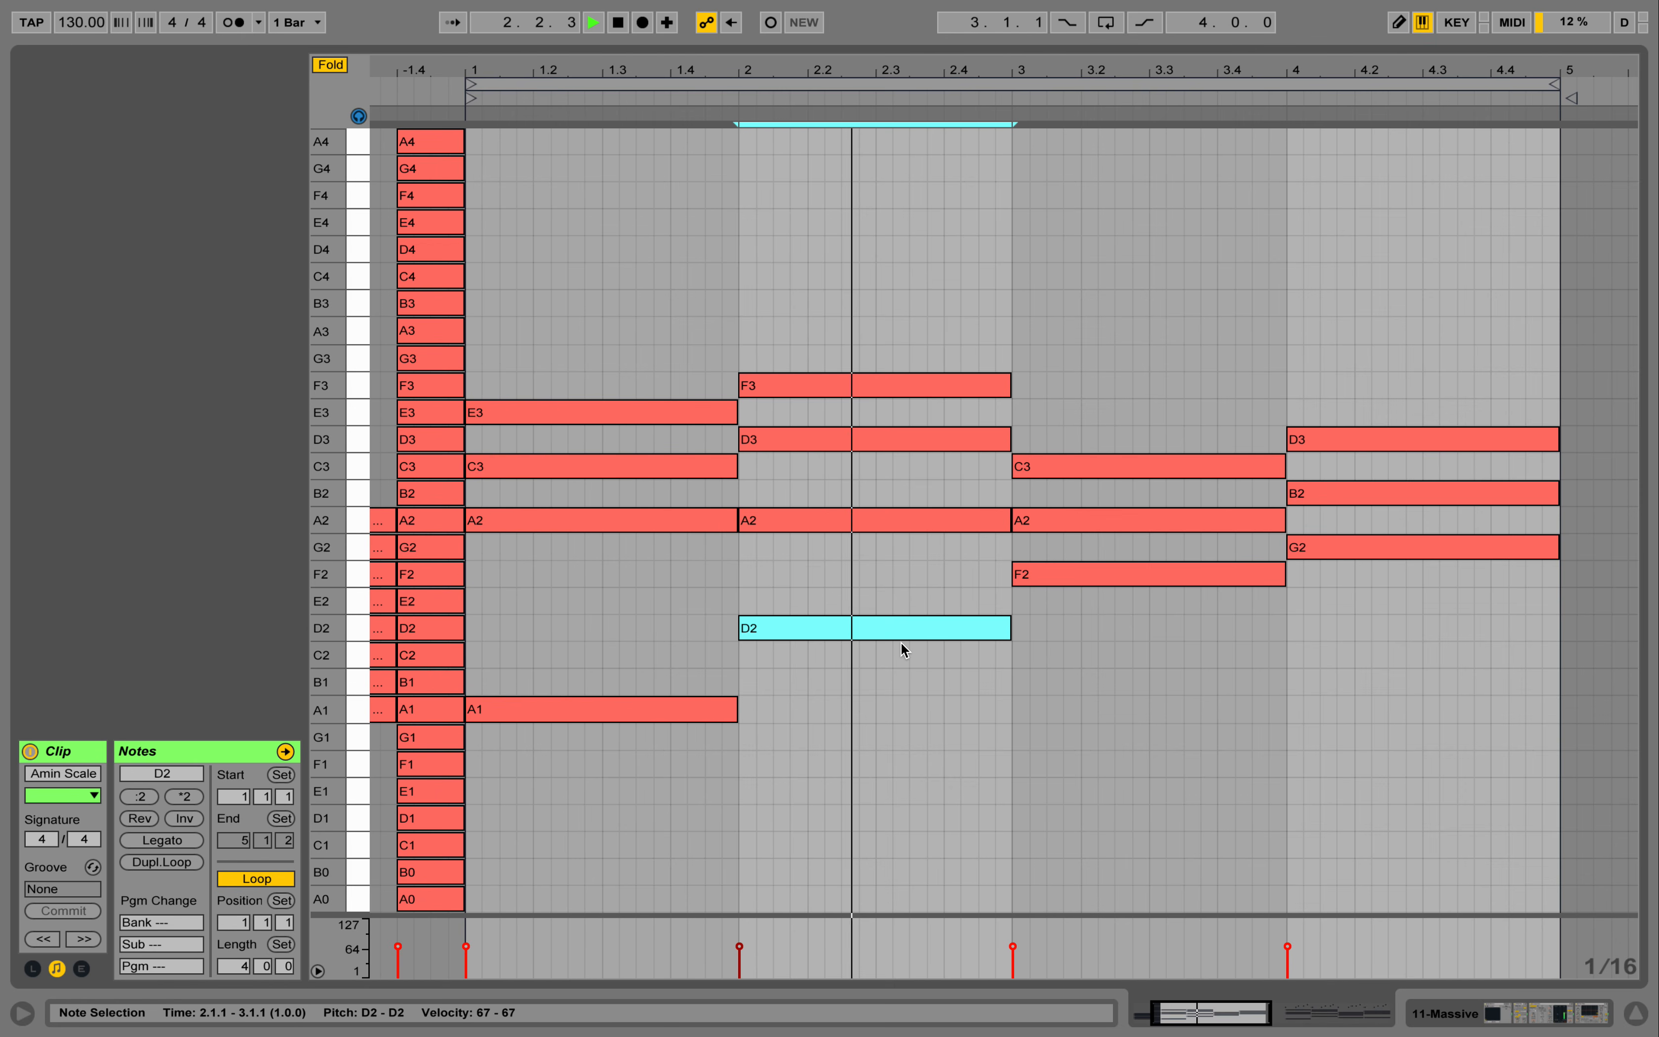
{"action": "key", "text": "space"}
{"action": "left_click_drag", "start_coordinate": [901, 639], "coordinate": [1431, 735]}
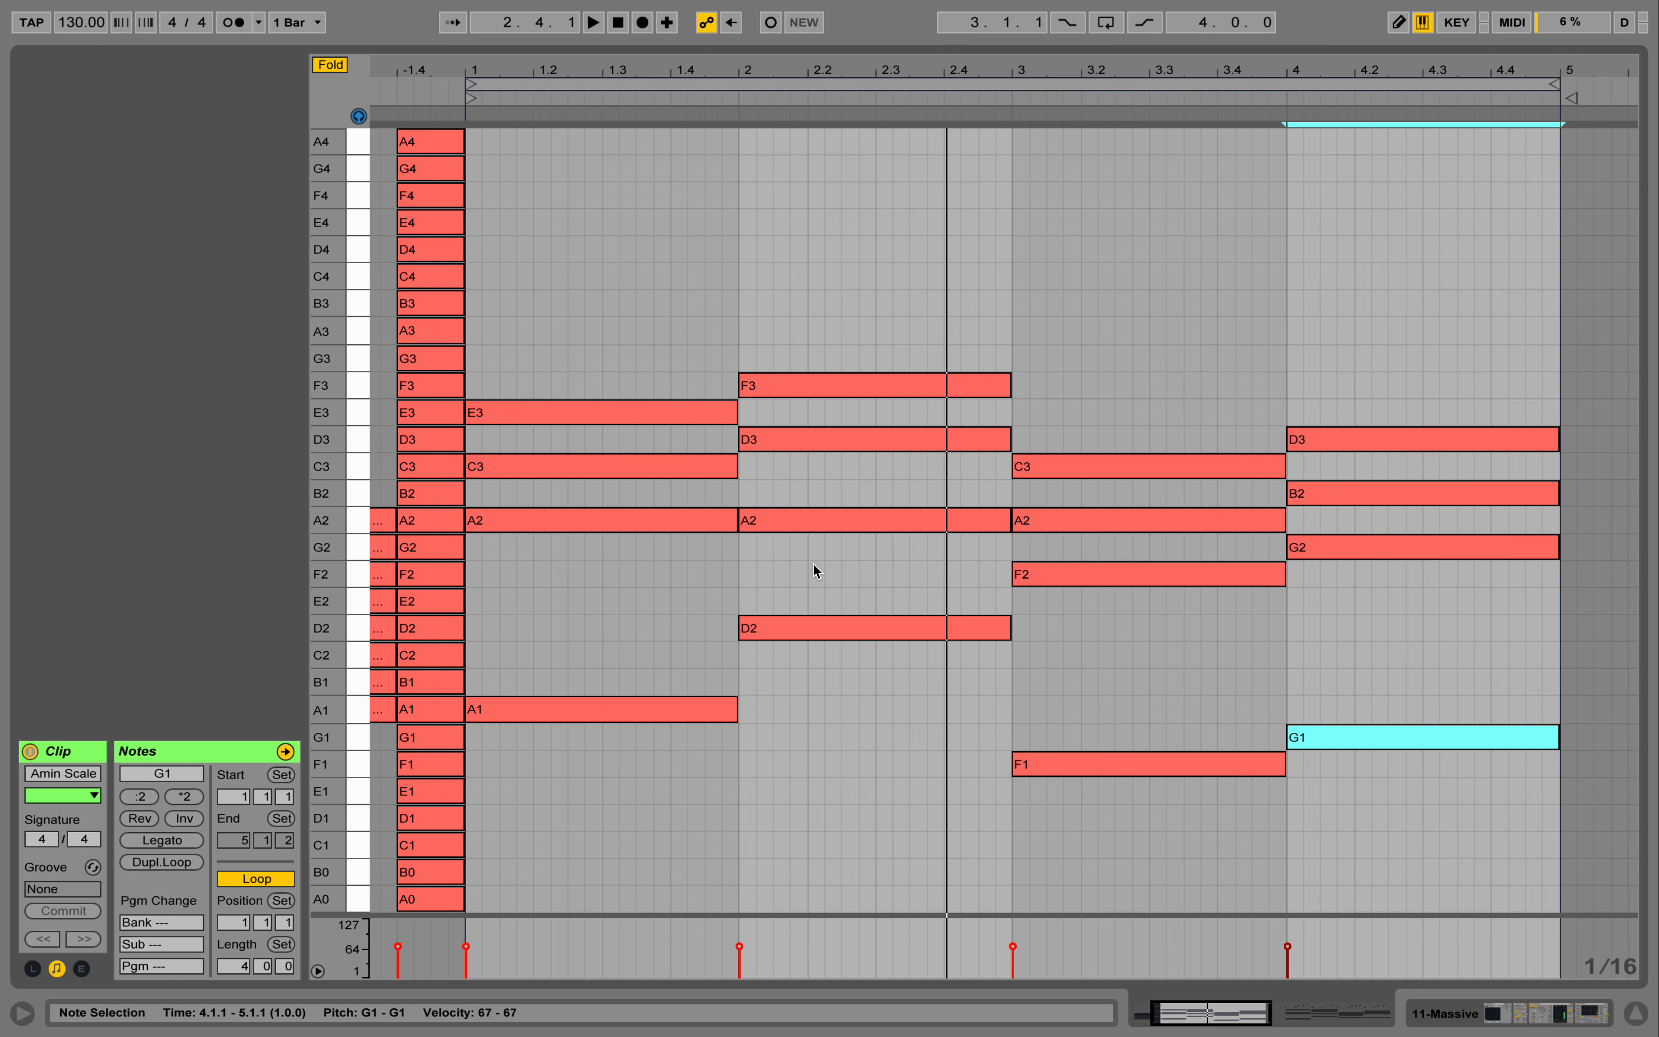
Try the bar 2 chord's A2 note an octave higher at A3, undo the move and play the progression
{"action": "left_click_drag", "start_coordinate": [765, 506], "coordinate": [830, 321]}
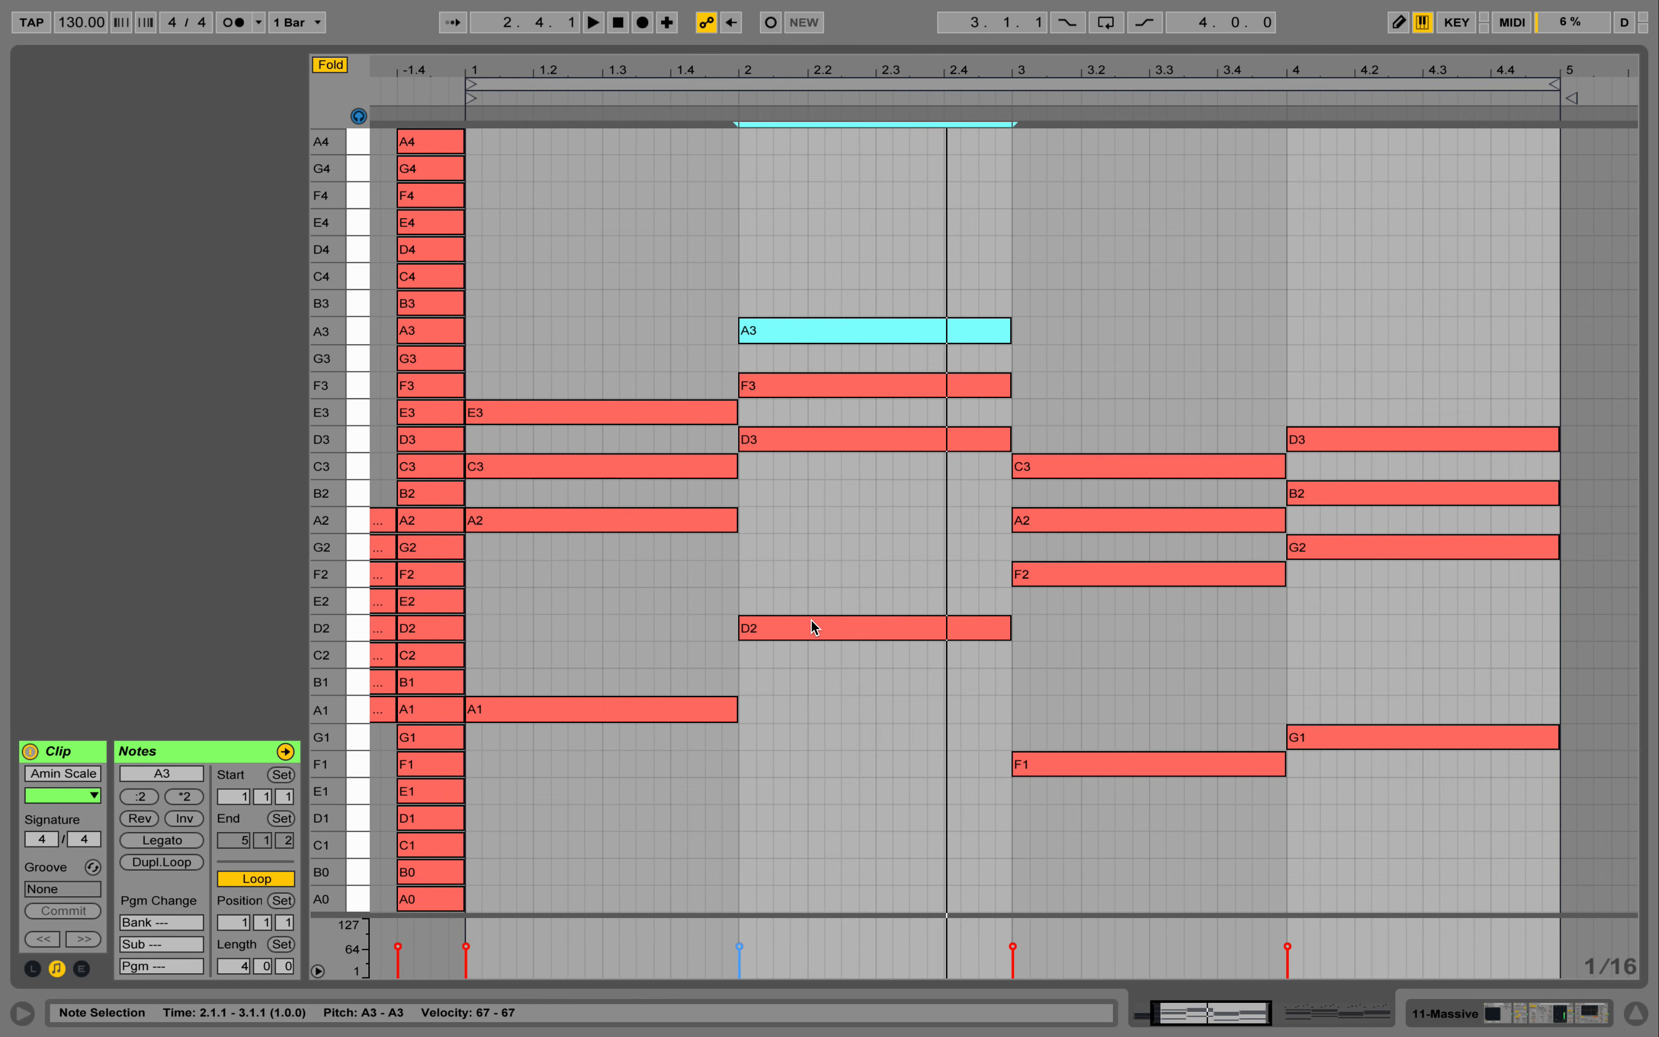
{"action": "key", "text": "super+z"}
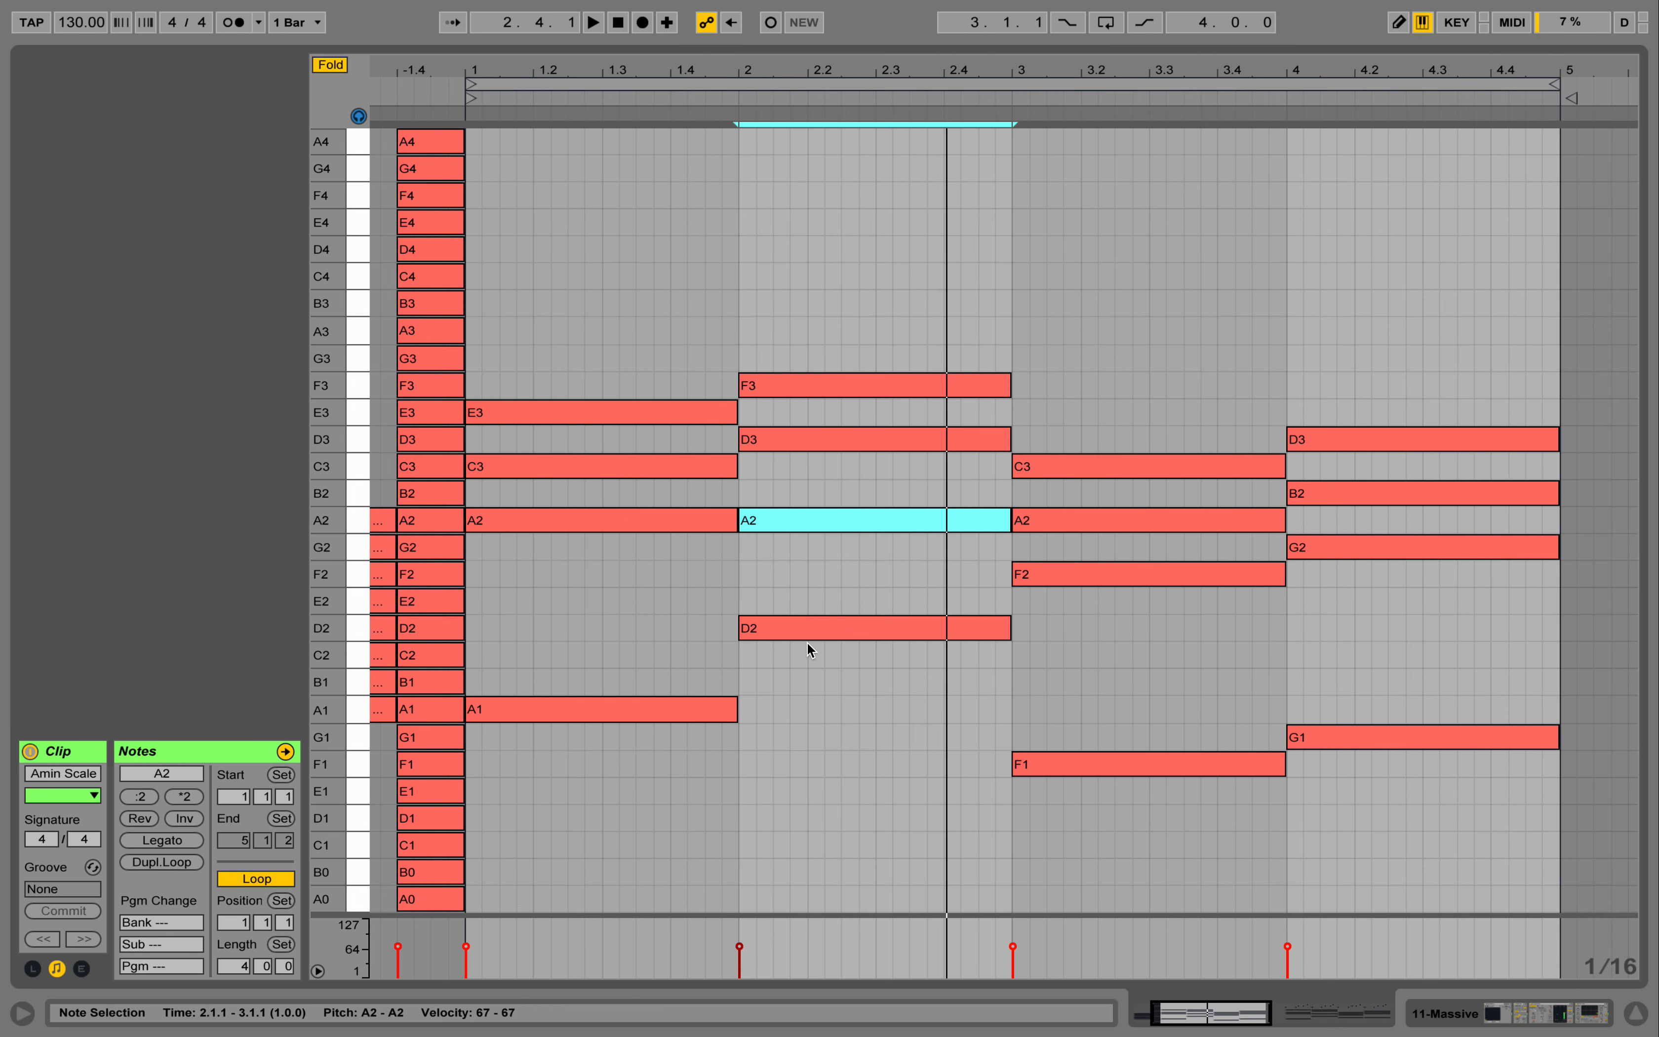
{"action": "left_click", "coordinate": [807, 630]}
{"action": "left_click", "coordinate": [791, 443]}
{"action": "key", "text": "space"}
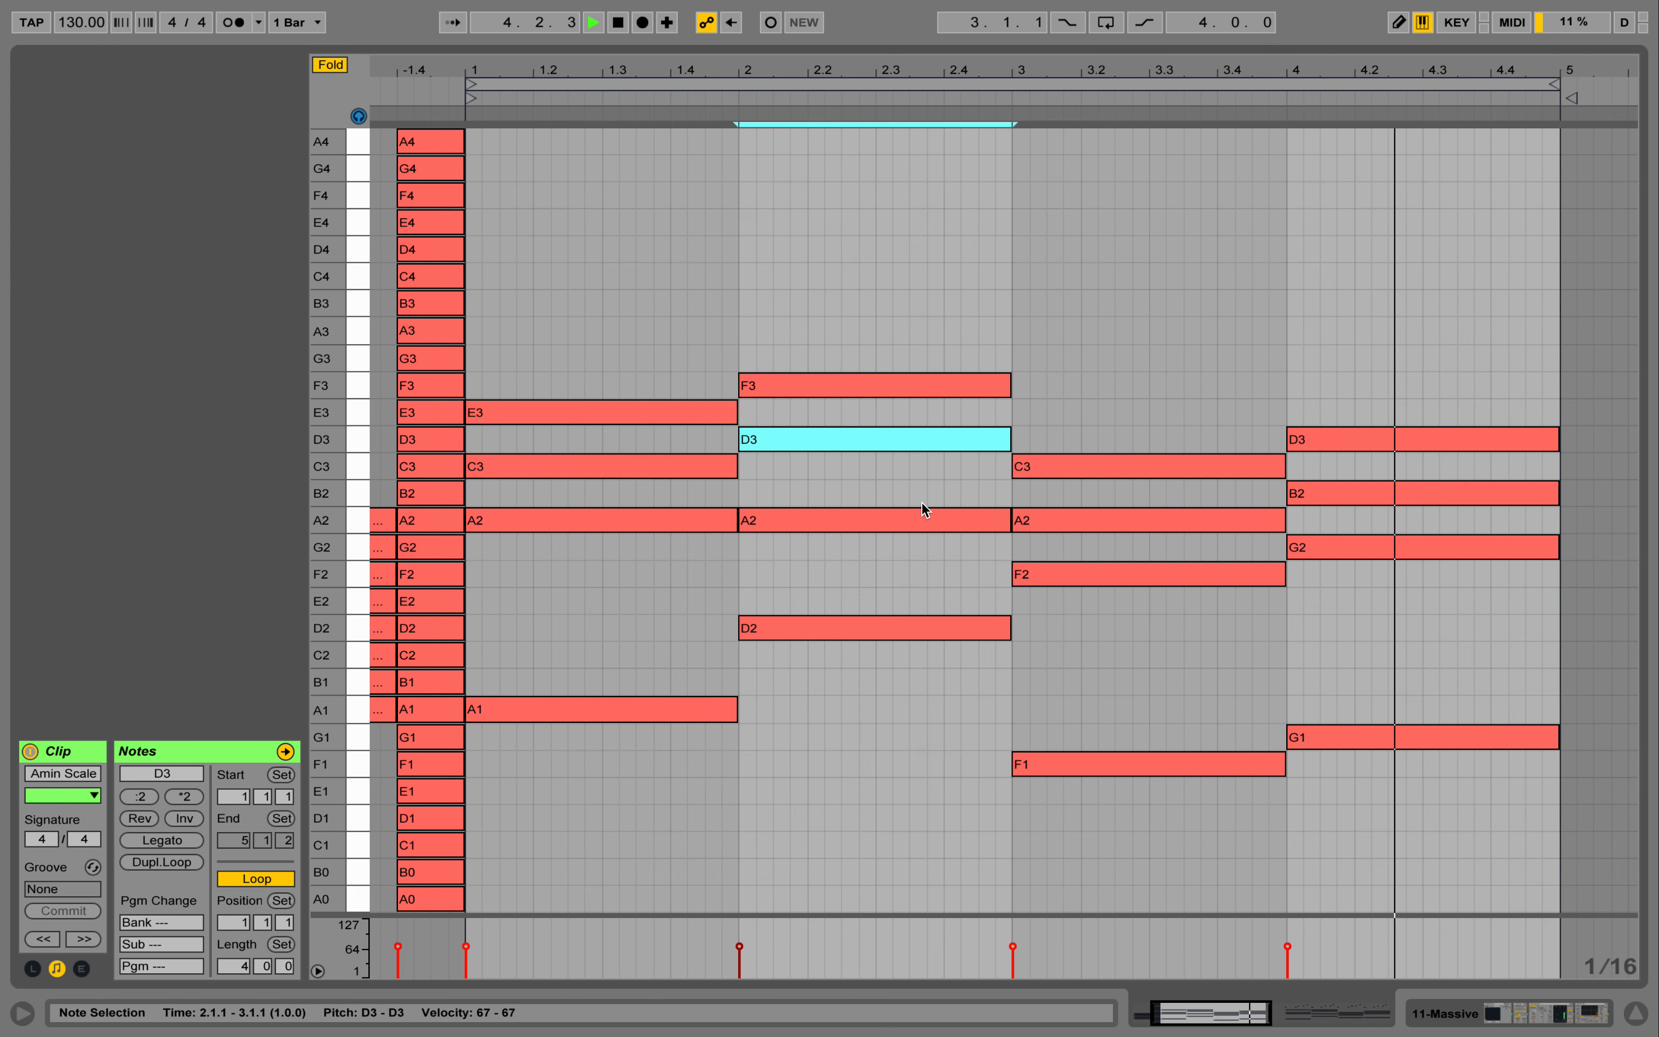
{"action": "key", "text": "space"}
Copy bar 1's E3 up to E4, shorten it to two sixteenths, add C4 and A3 copies at 1.1.4 and 1.2.3, and play
{"action": "left_click", "coordinate": [627, 418]}
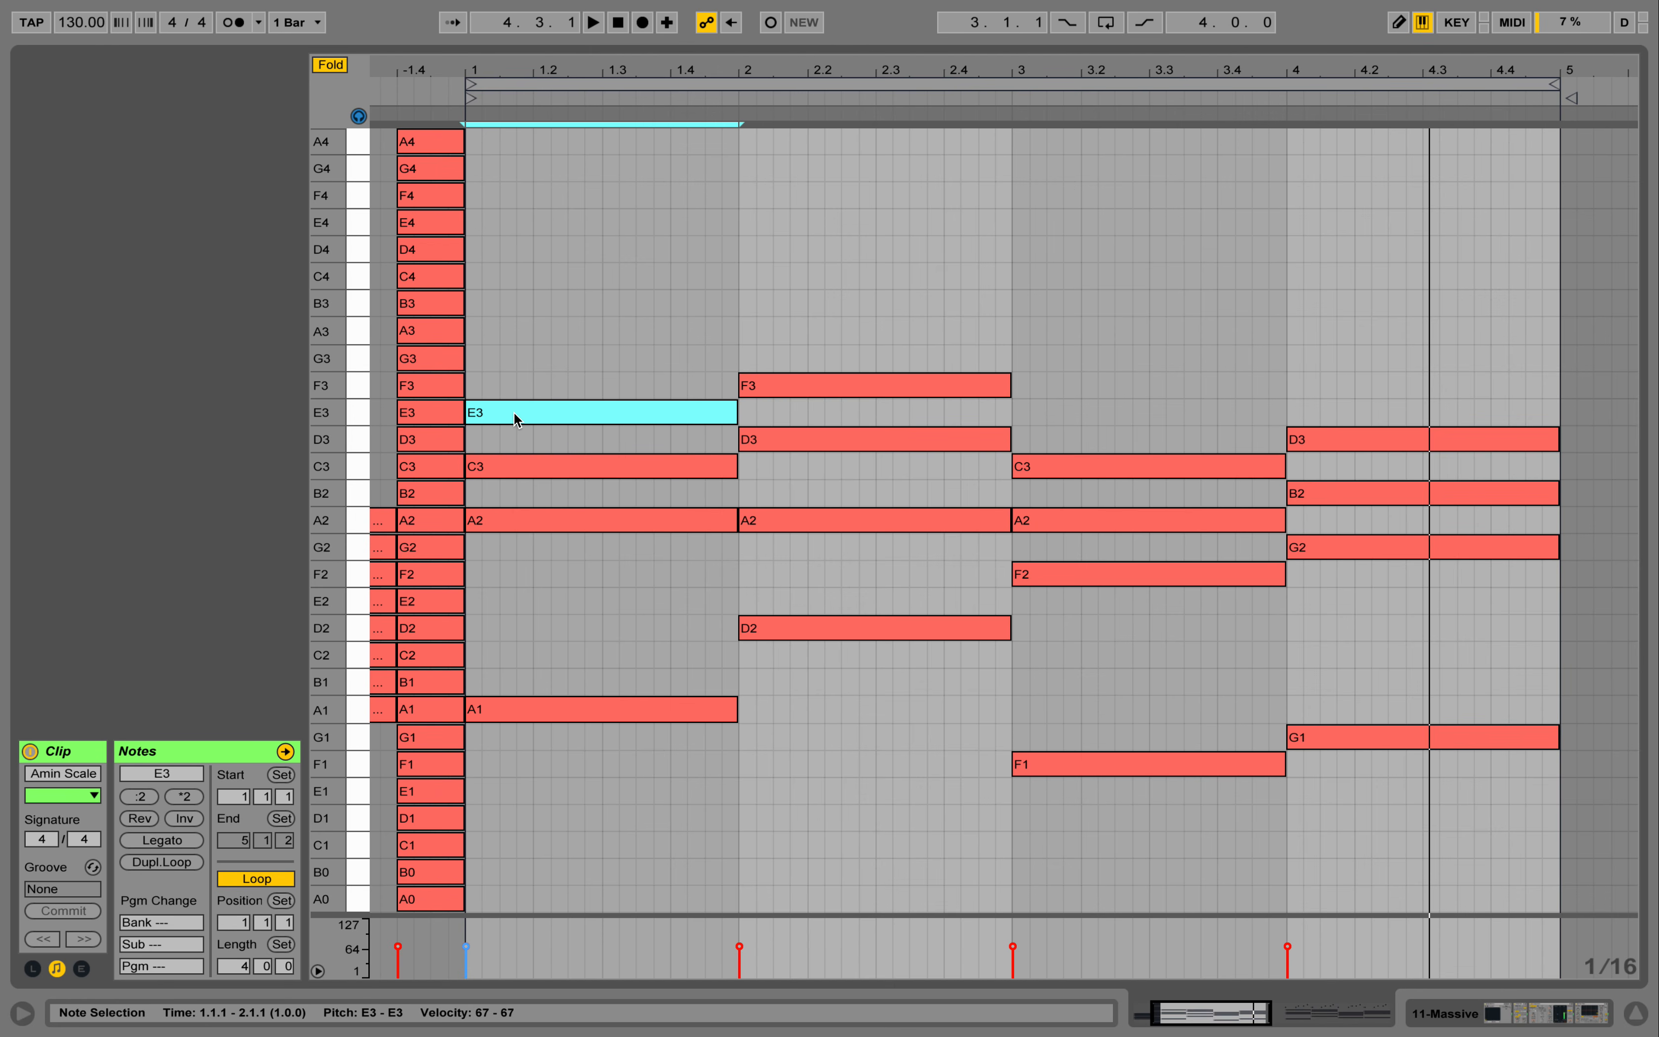
{"action": "left_click_drag", "start_coordinate": [514, 411], "coordinate": [521, 228]}
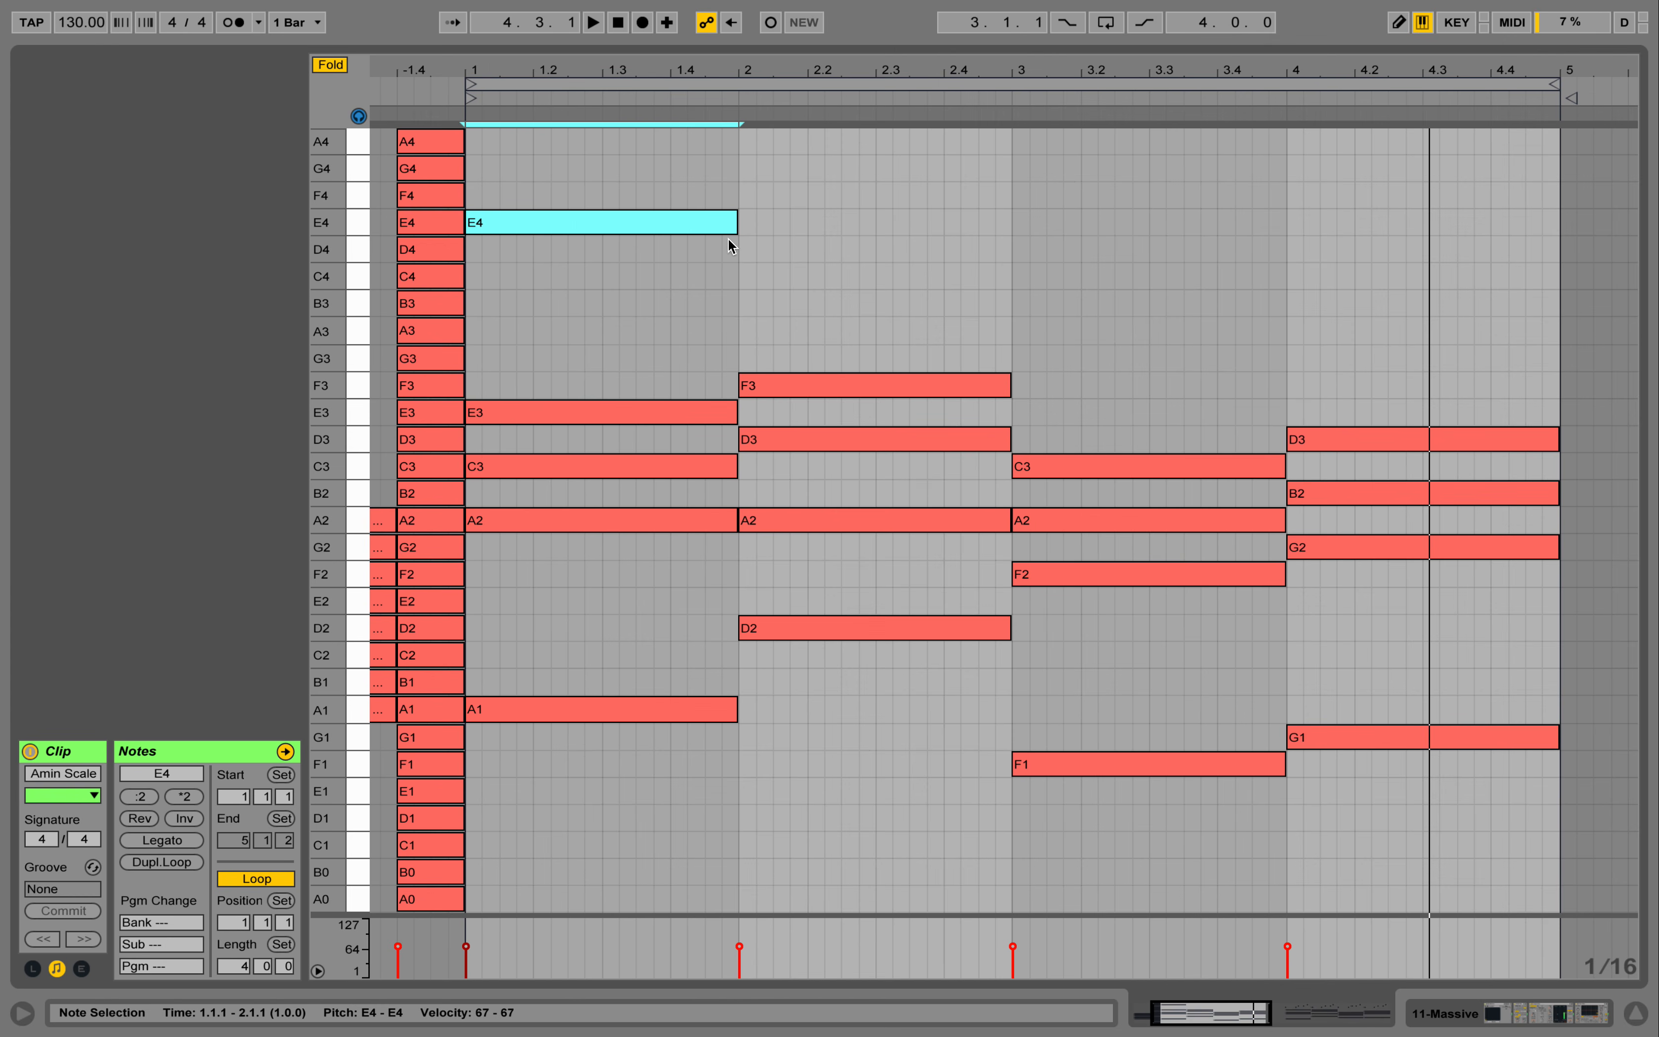
{"action": "left_click_drag", "start_coordinate": [741, 226], "coordinate": [595, 338]}
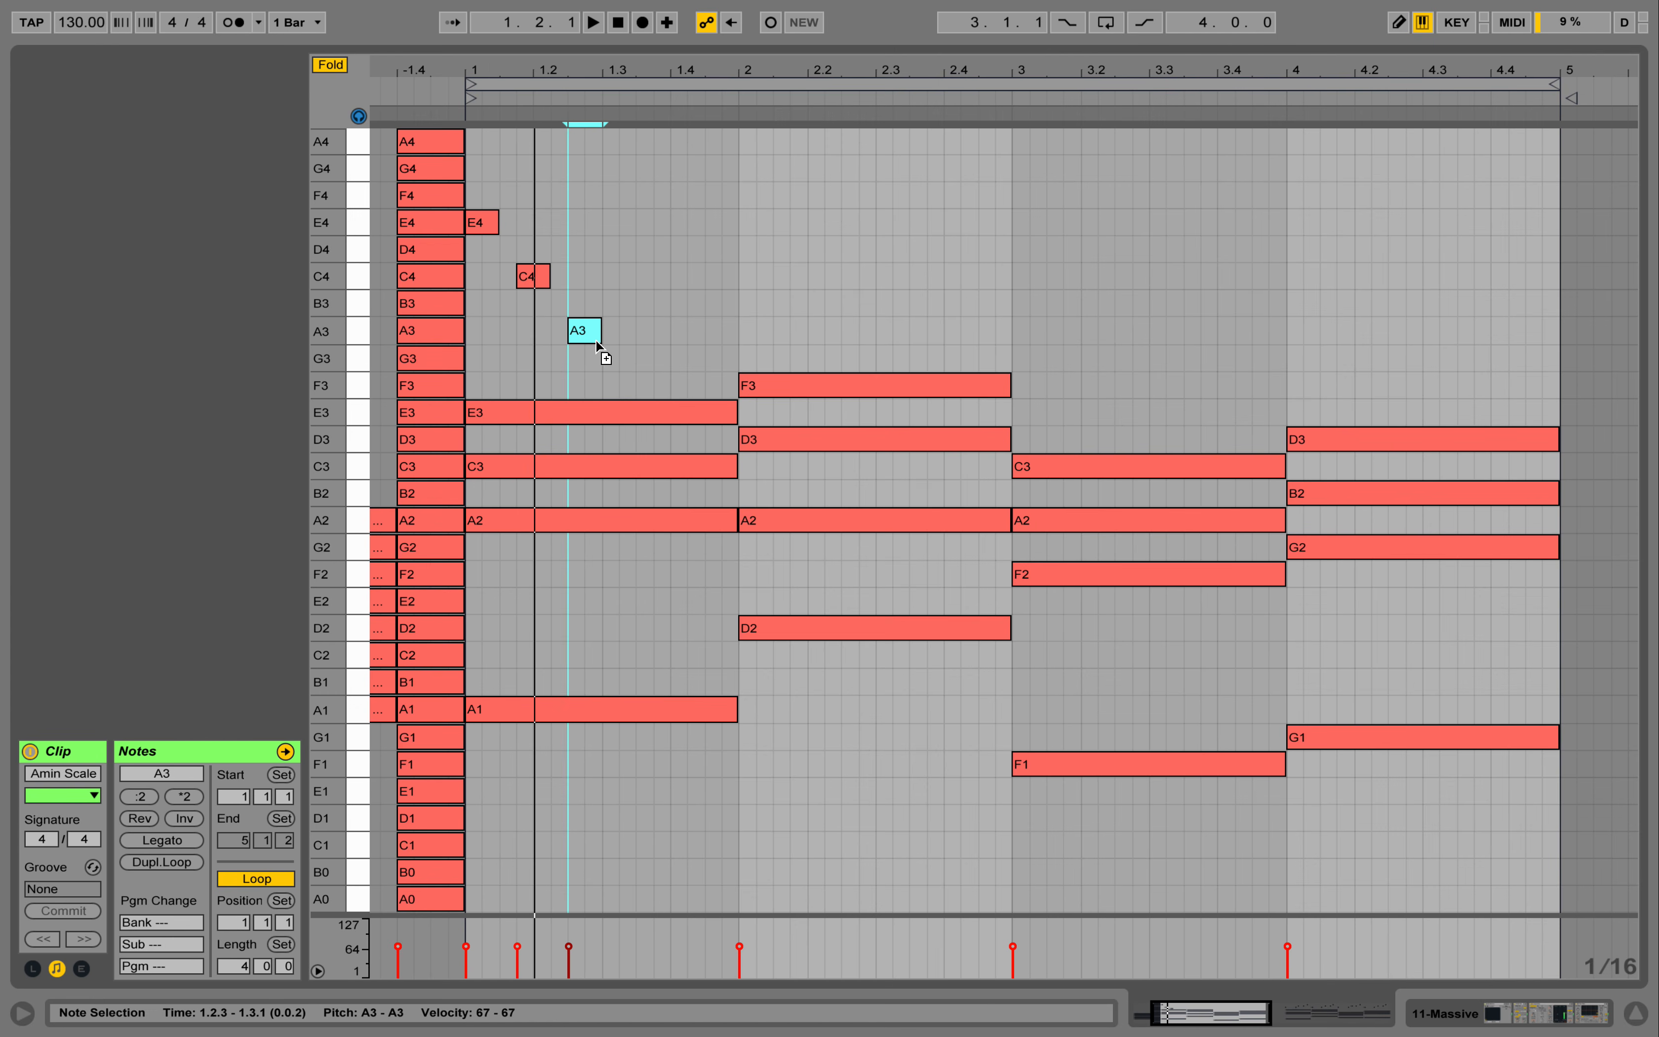
{"action": "key", "text": "space"}
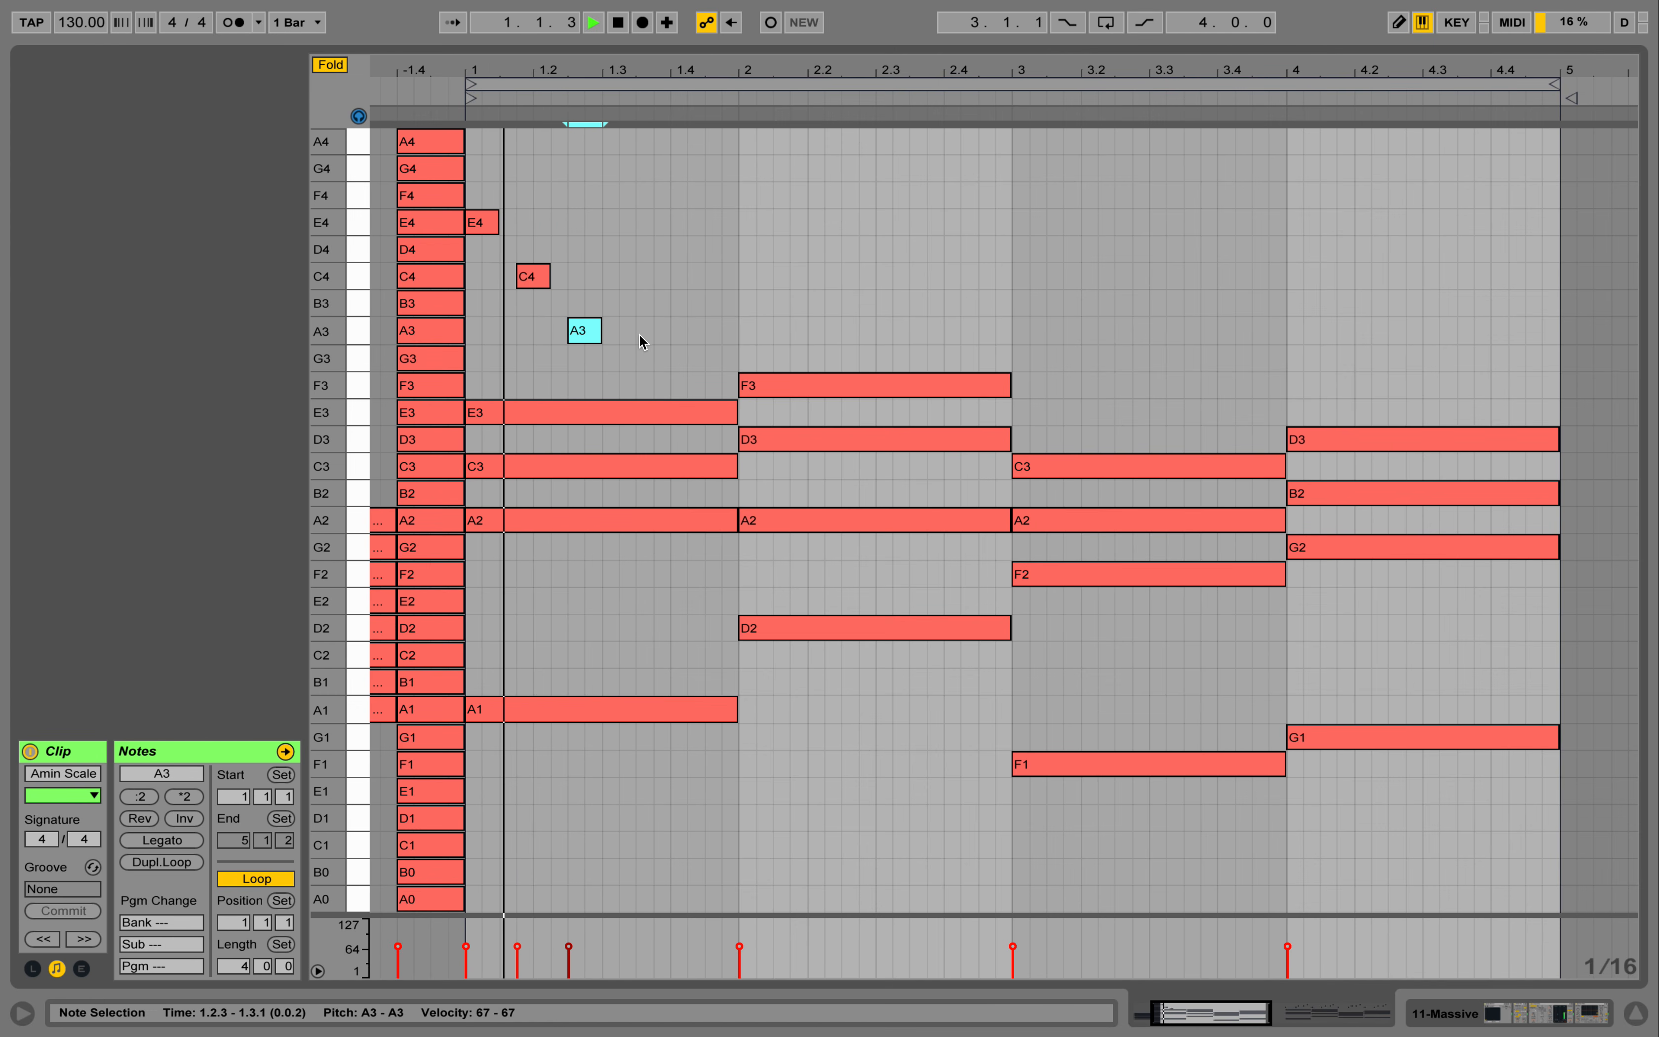
Duplicate the E4–C4–A3 melody run to beat 1.3 so it fills the second half of bar 1, and play it back
{"action": "left_click_drag", "start_coordinate": [588, 335], "coordinate": [649, 231]}
{"action": "key", "text": "space"}
{"action": "key", "text": "space"}
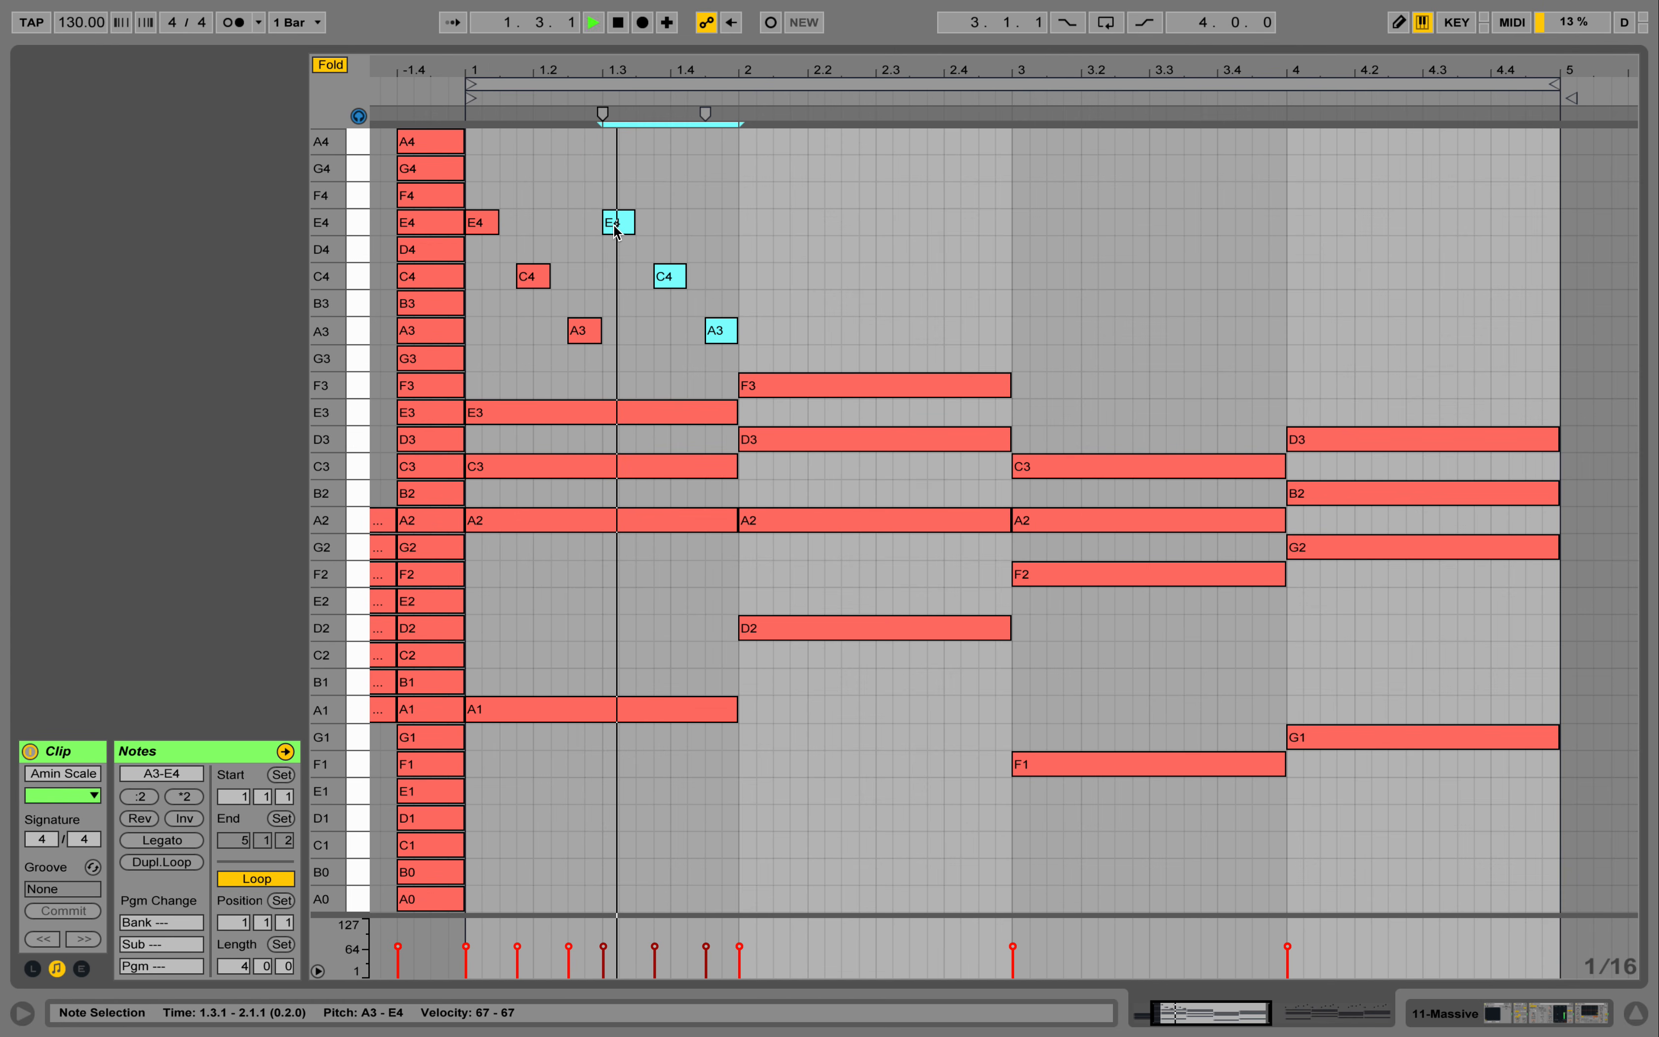
{"action": "key", "text": "space"}
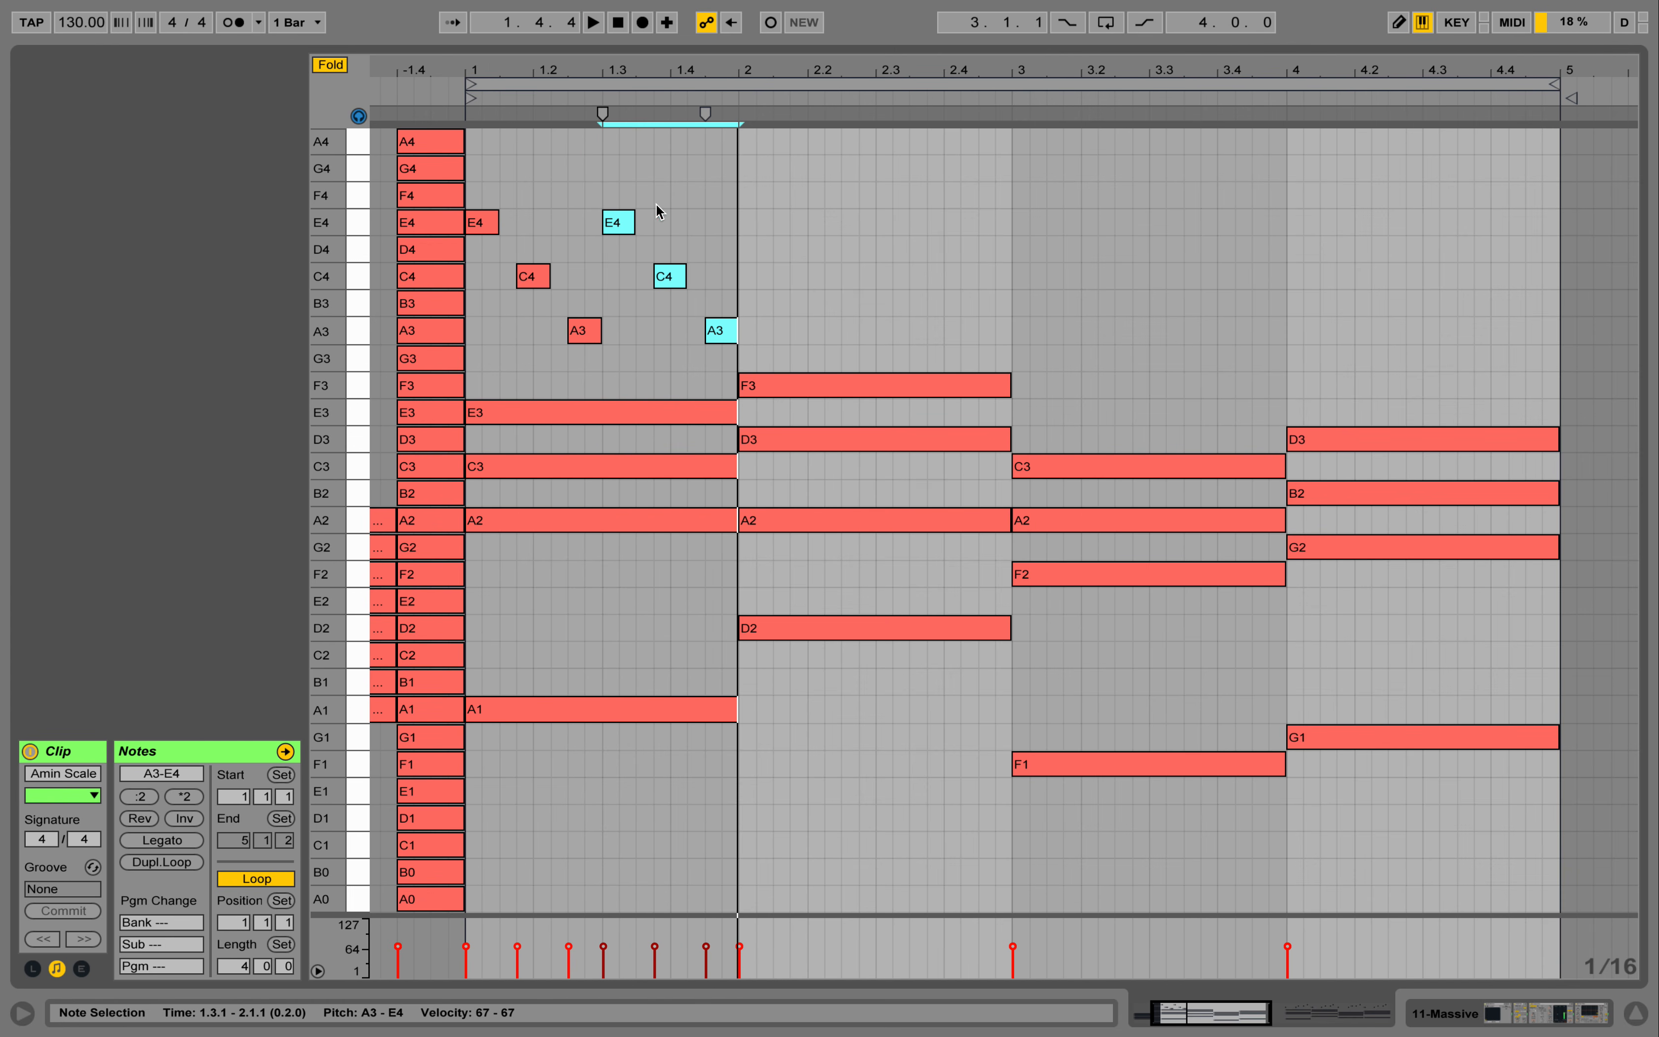
Fill bar 2 with two F4–C4–A3 melody runs starting at beats 2.1 and 2.3, and play the clip
{"action": "left_click_drag", "start_coordinate": [629, 222], "coordinate": [849, 326]}
{"action": "left_click", "coordinate": [796, 237]}
{"action": "key", "text": "space"}
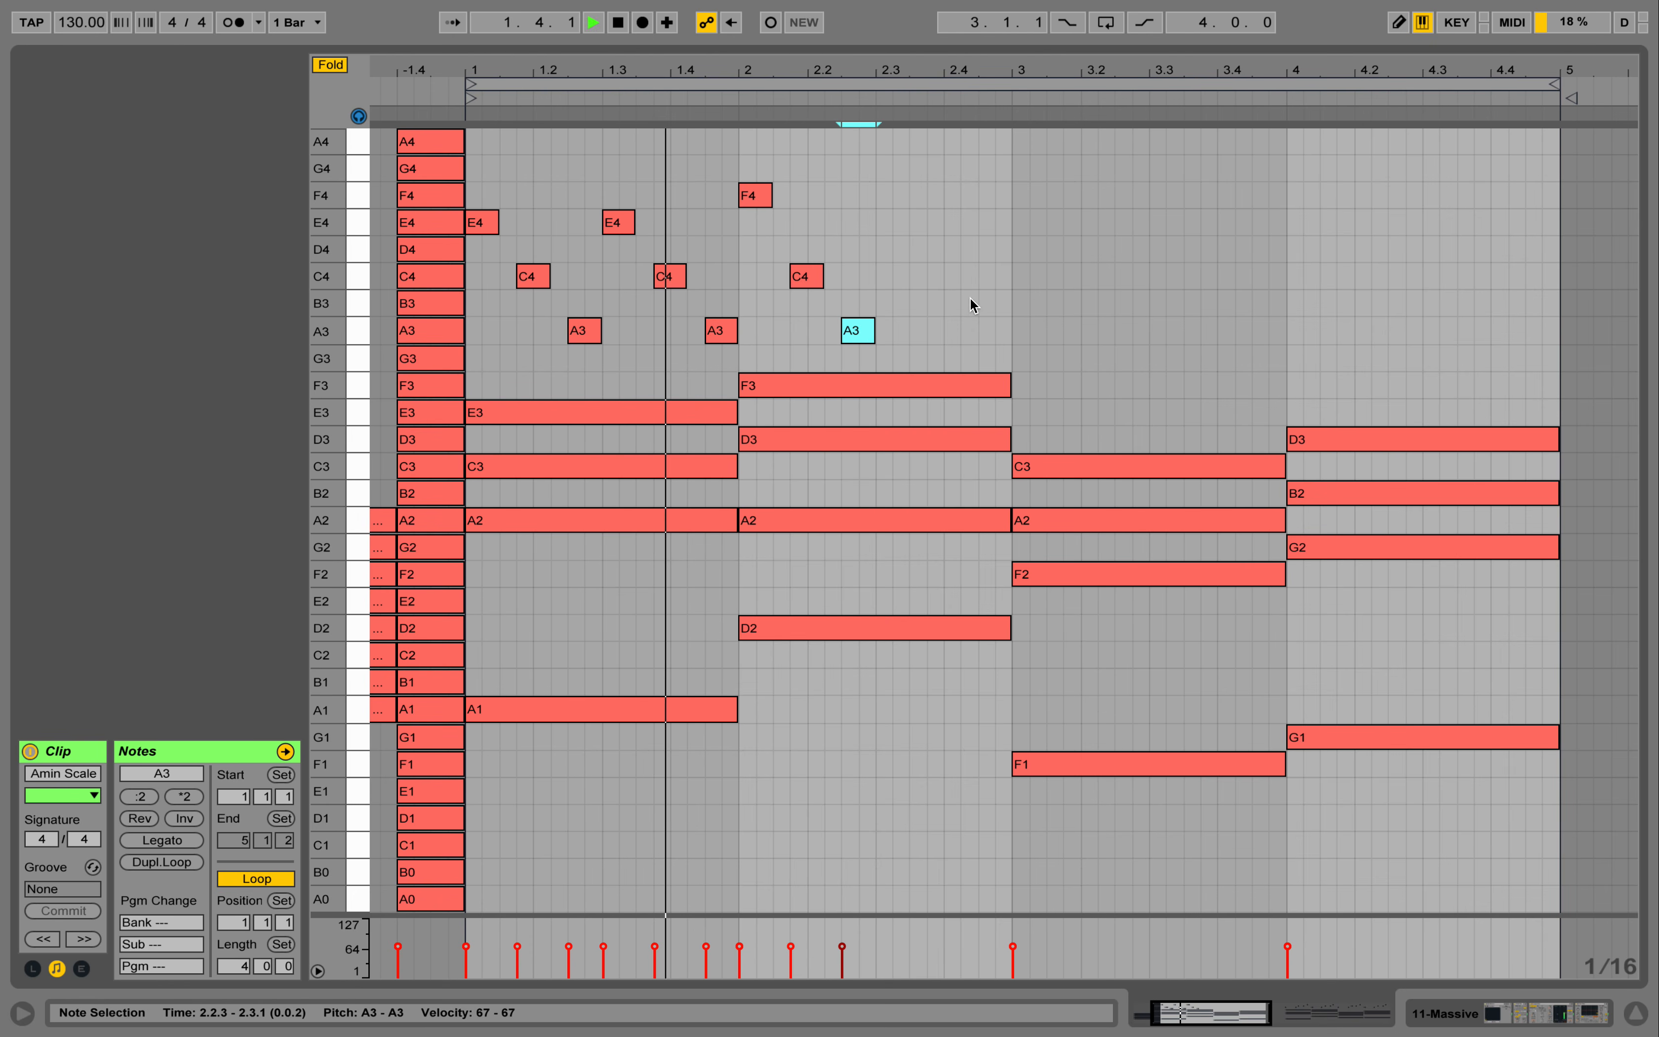
{"action": "key", "text": "space"}
{"action": "left_click_drag", "start_coordinate": [950, 336], "coordinate": [897, 201]}
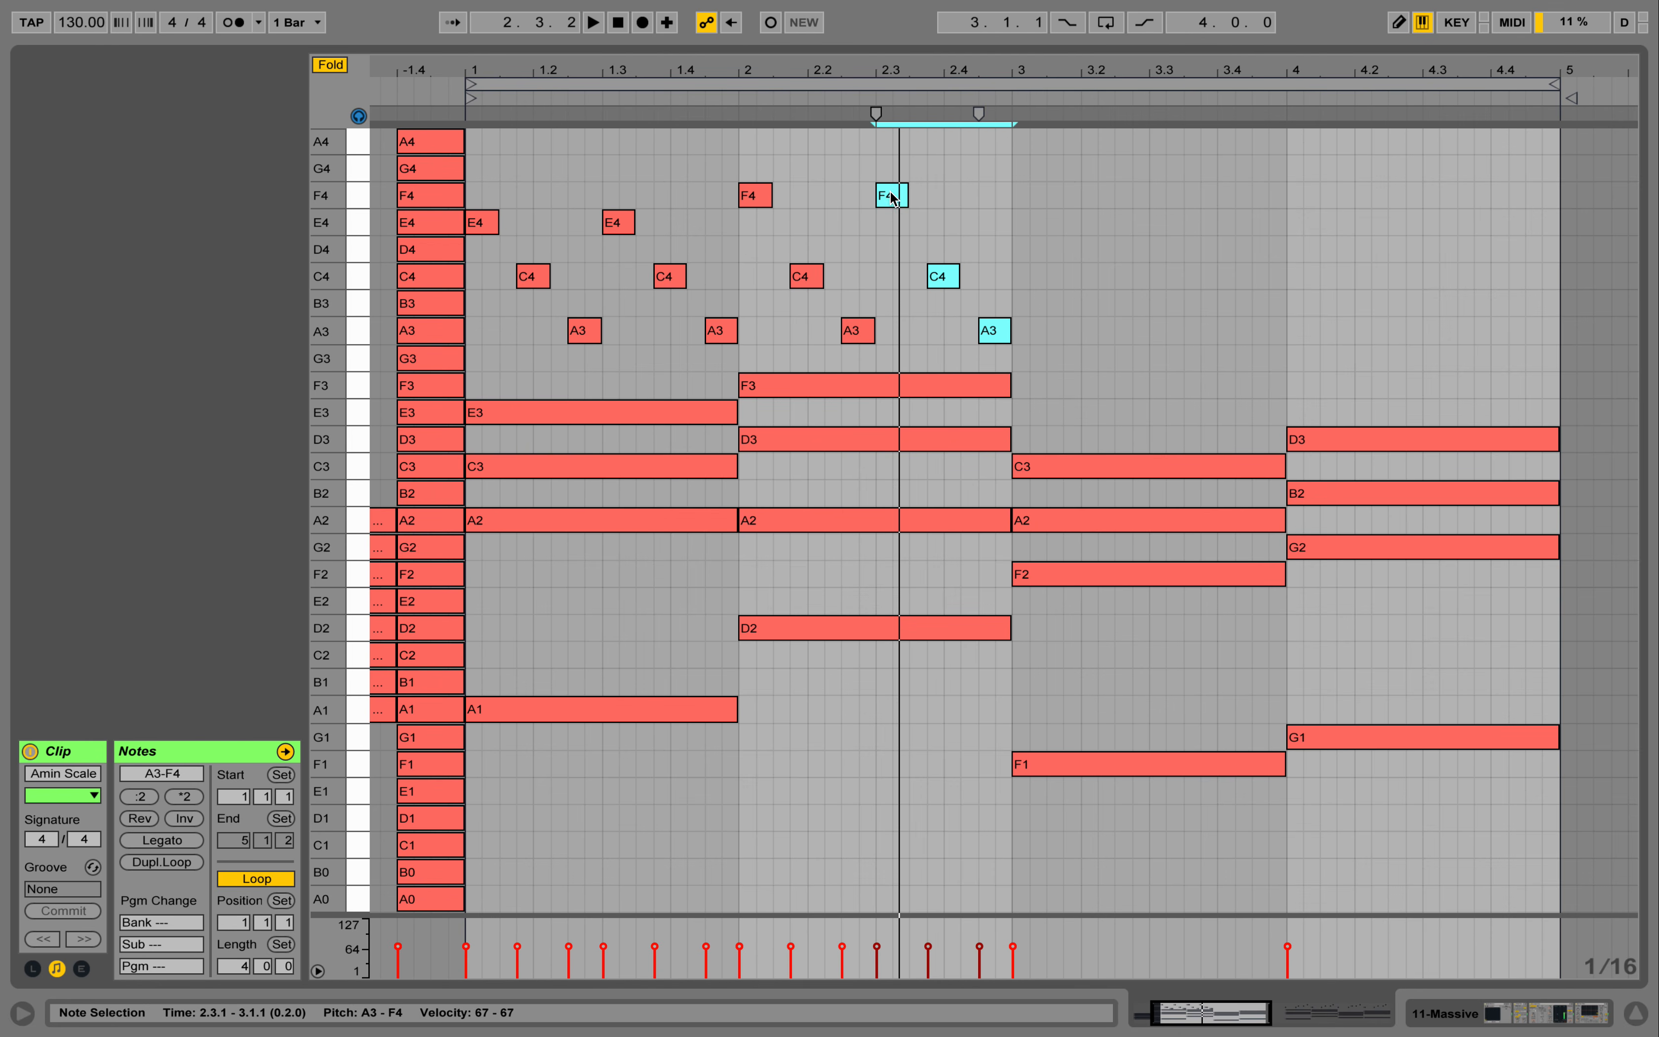
{"action": "key", "text": "space"}
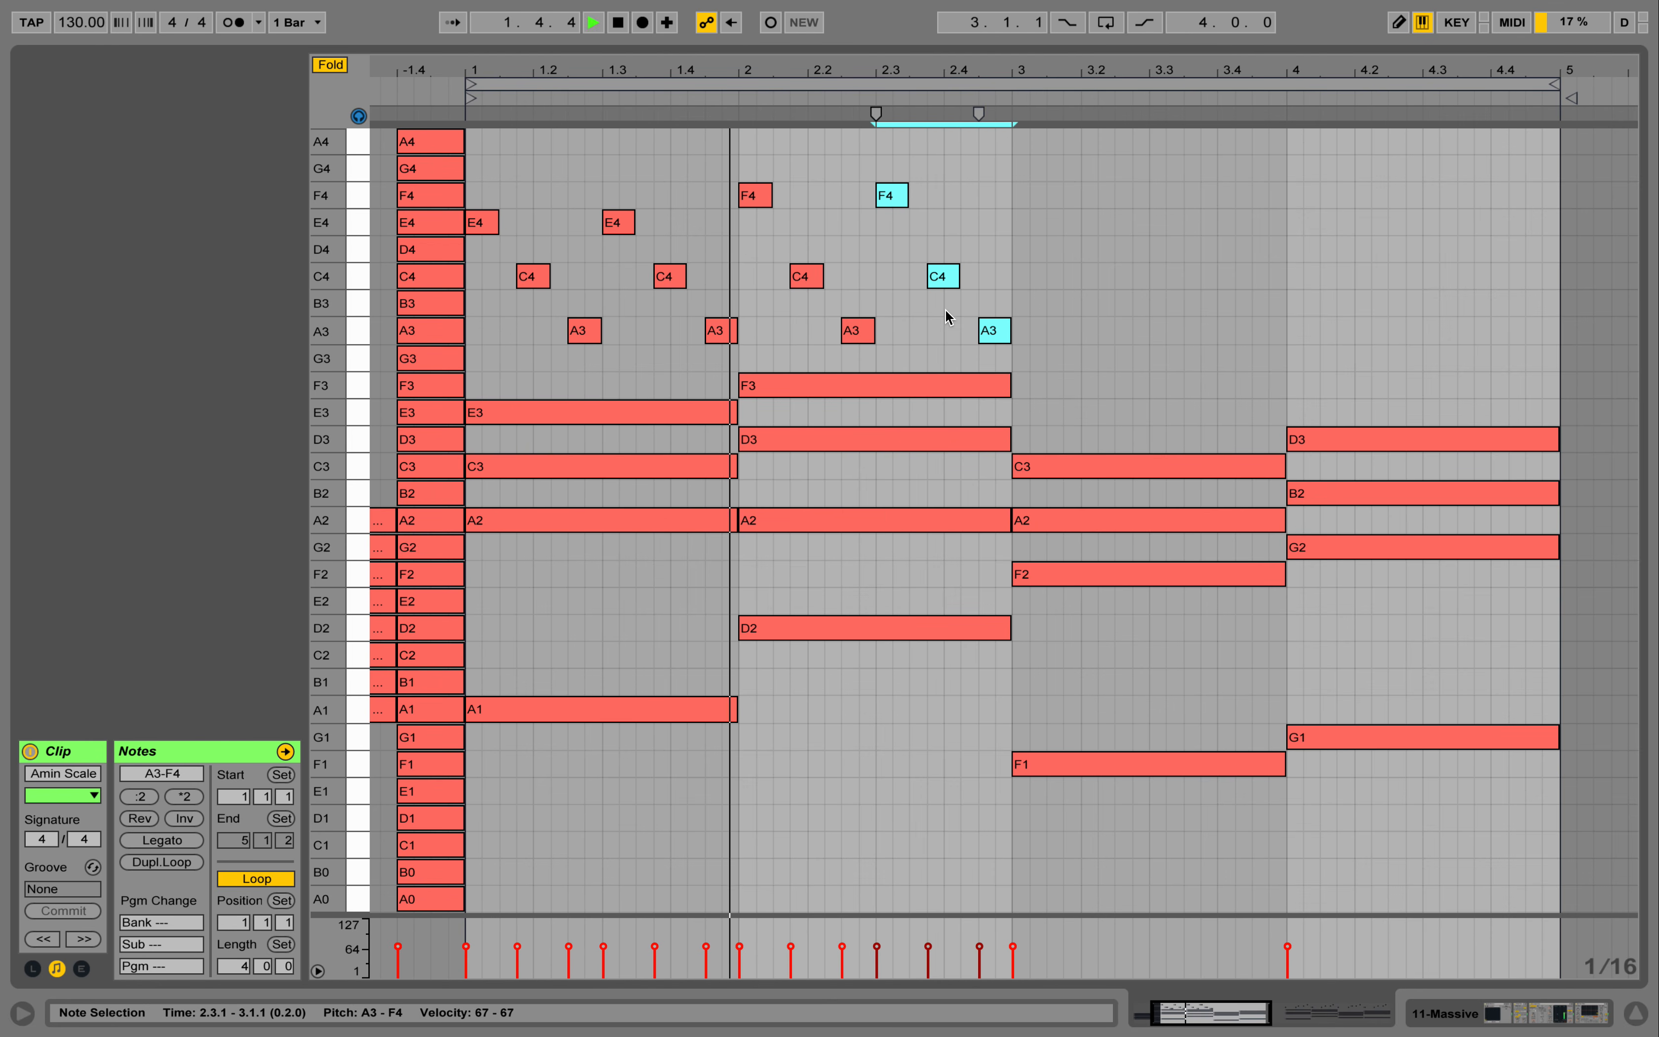
{"action": "key", "text": "space"}
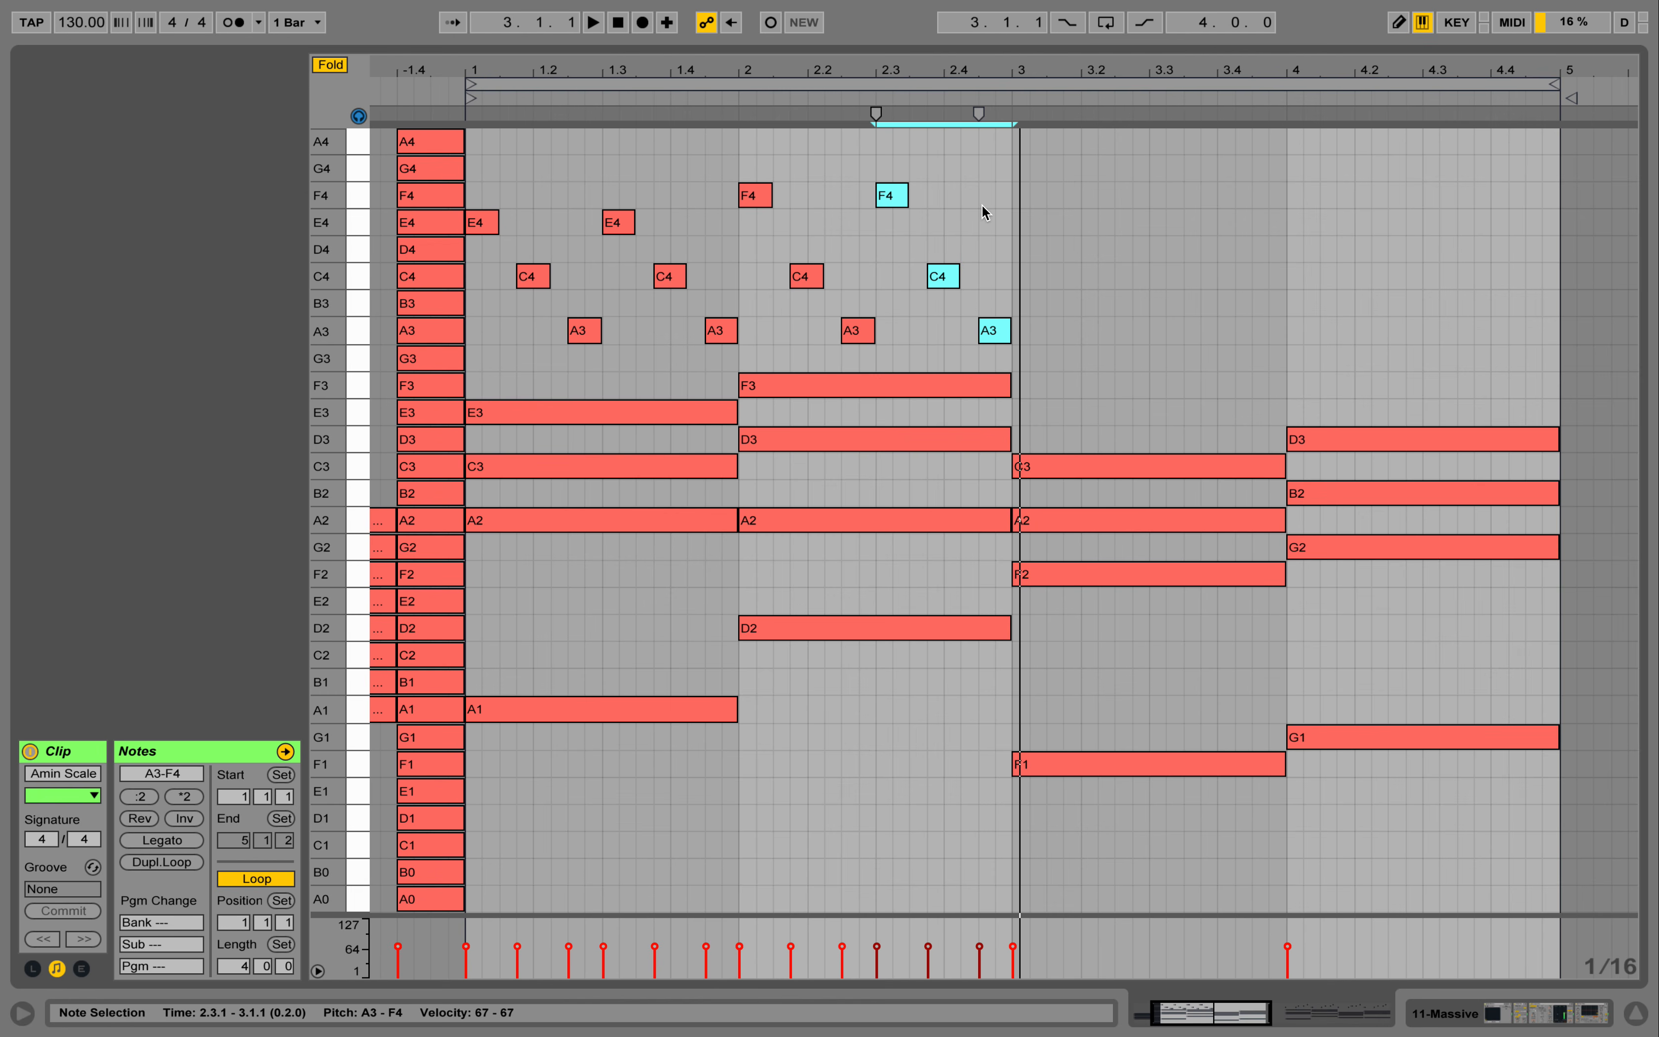
Duplicate bar 1's two E4–C4–A3 melody runs into bar 3
{"action": "left_click_drag", "start_coordinate": [728, 349], "coordinate": [1084, 219]}
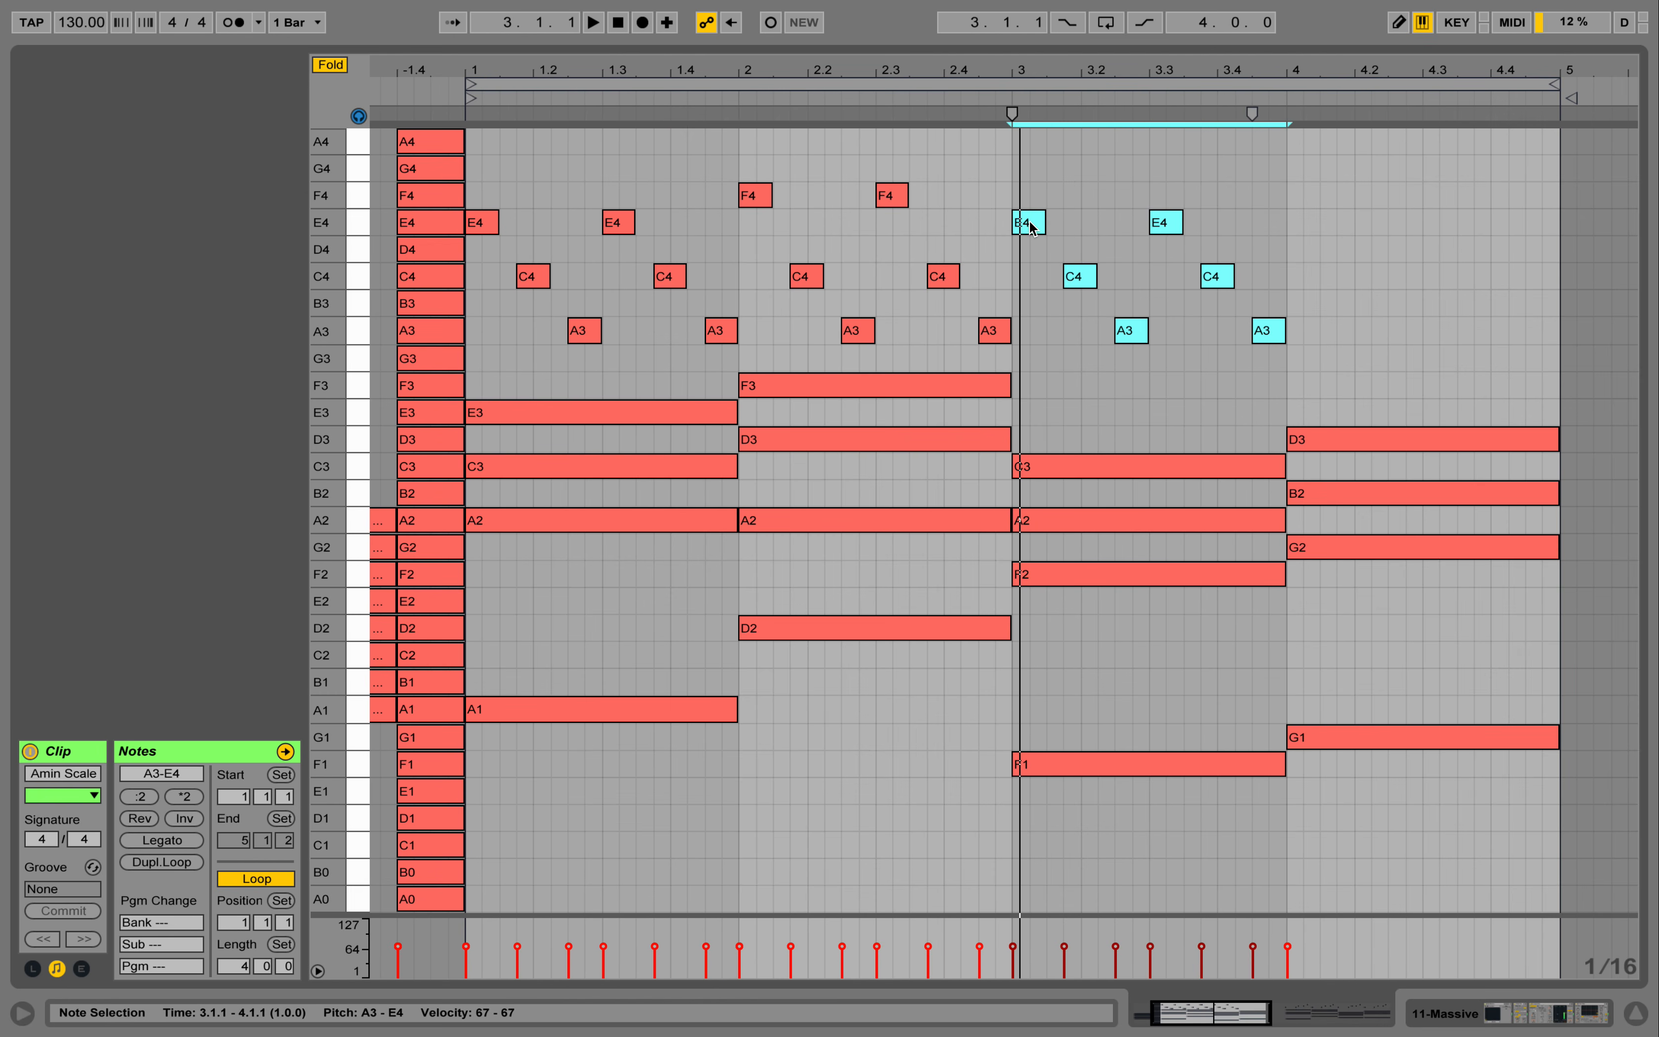
{"action": "left_click", "coordinate": [1029, 222]}
{"action": "left_click", "coordinate": [1083, 283]}
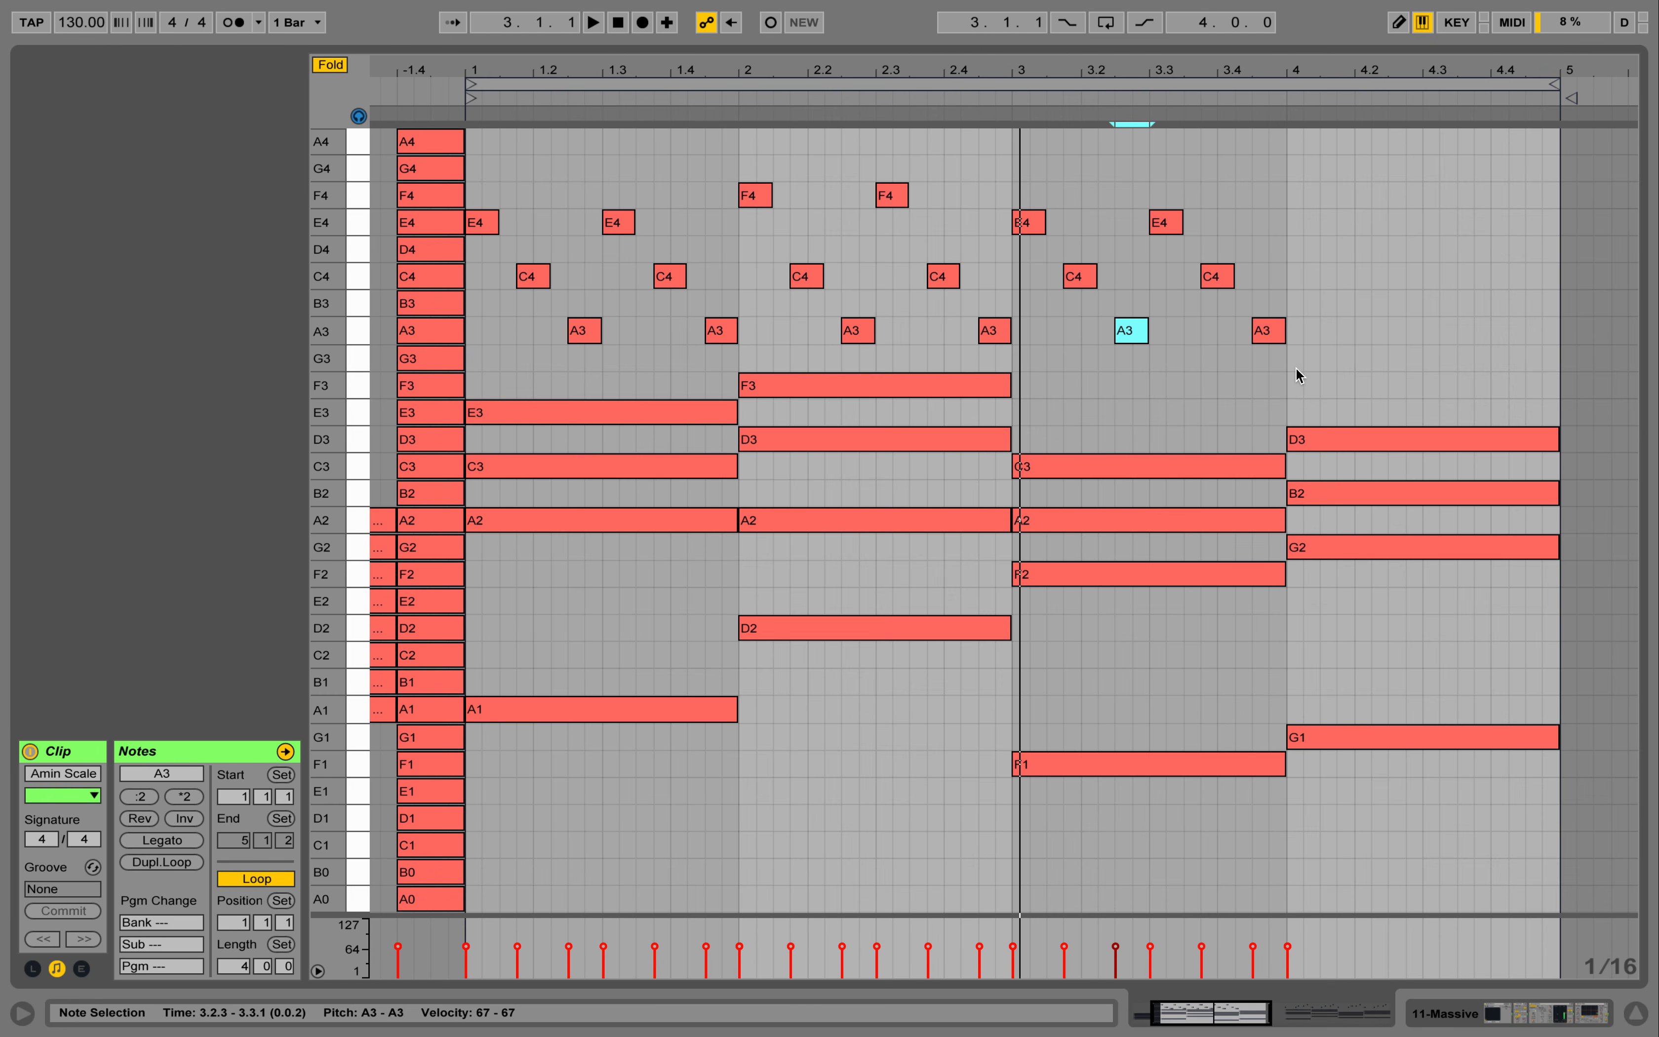
Fill bar 4 with two E4–B3–G3 melody runs starting at beats 4.1 and 4.3, and play the full clip
{"action": "left_click_drag", "start_coordinate": [1304, 370], "coordinate": [1457, 266]}
{"action": "key", "text": "Up"}
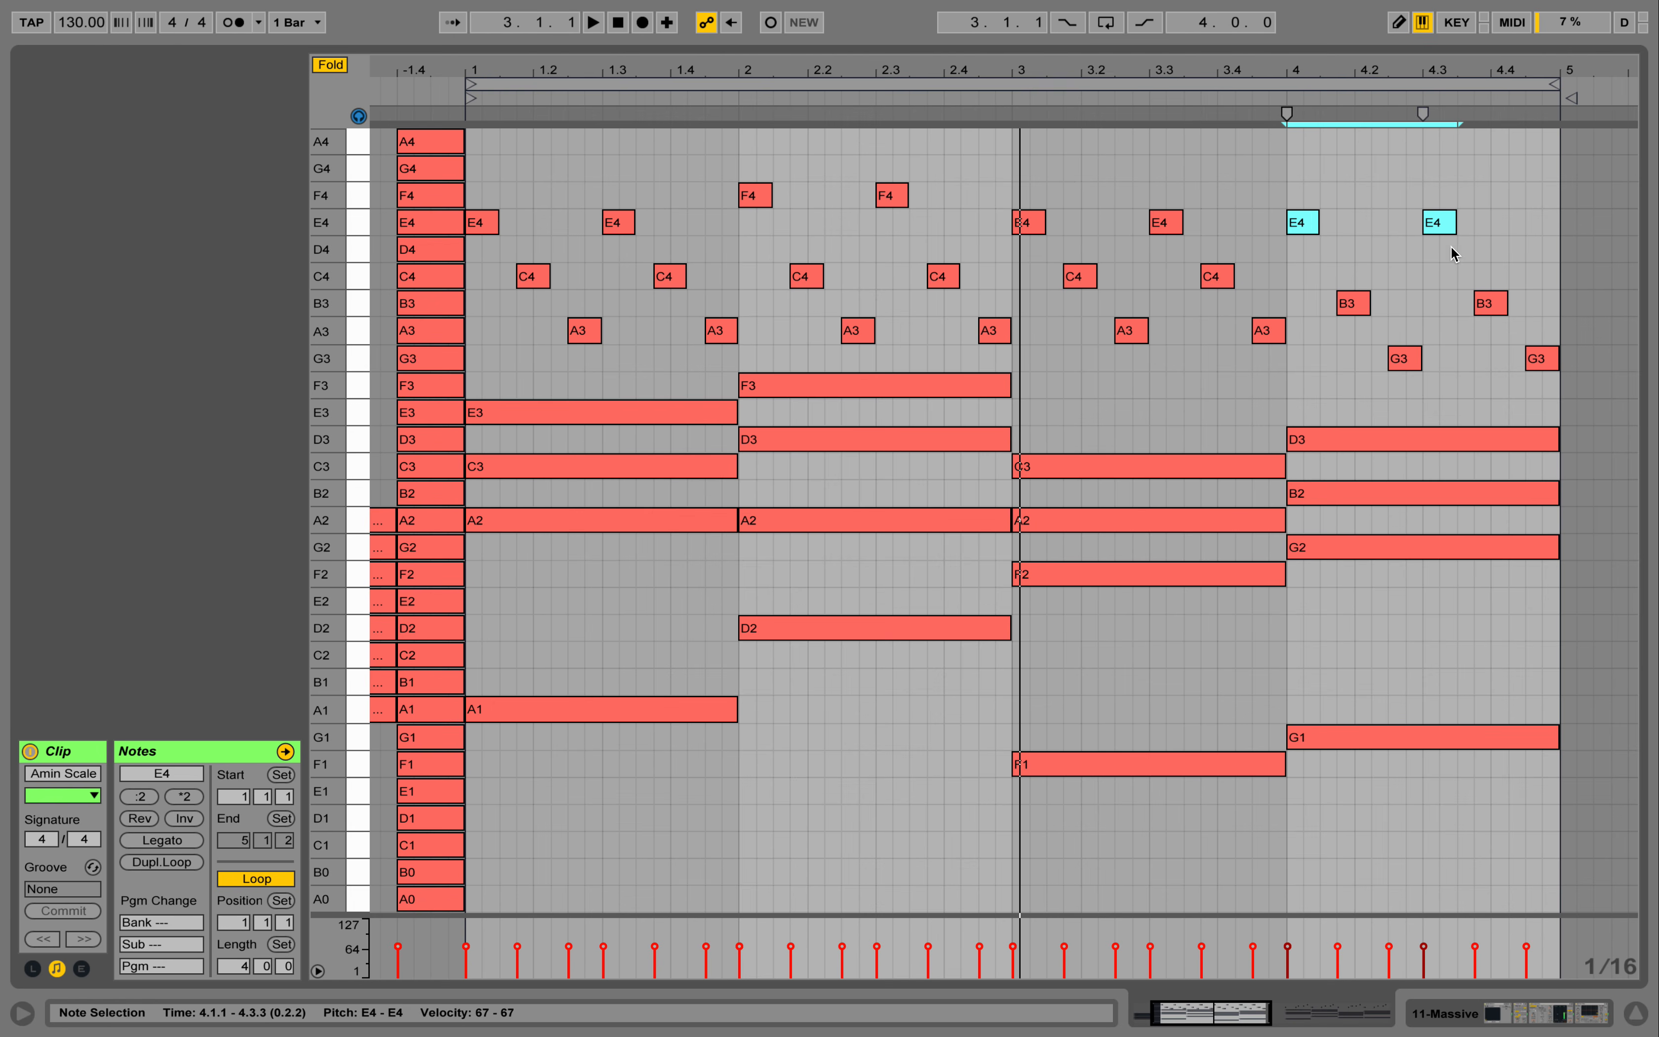
{"action": "left_click", "coordinate": [1364, 306]}
{"action": "left_click", "coordinate": [1402, 359]}
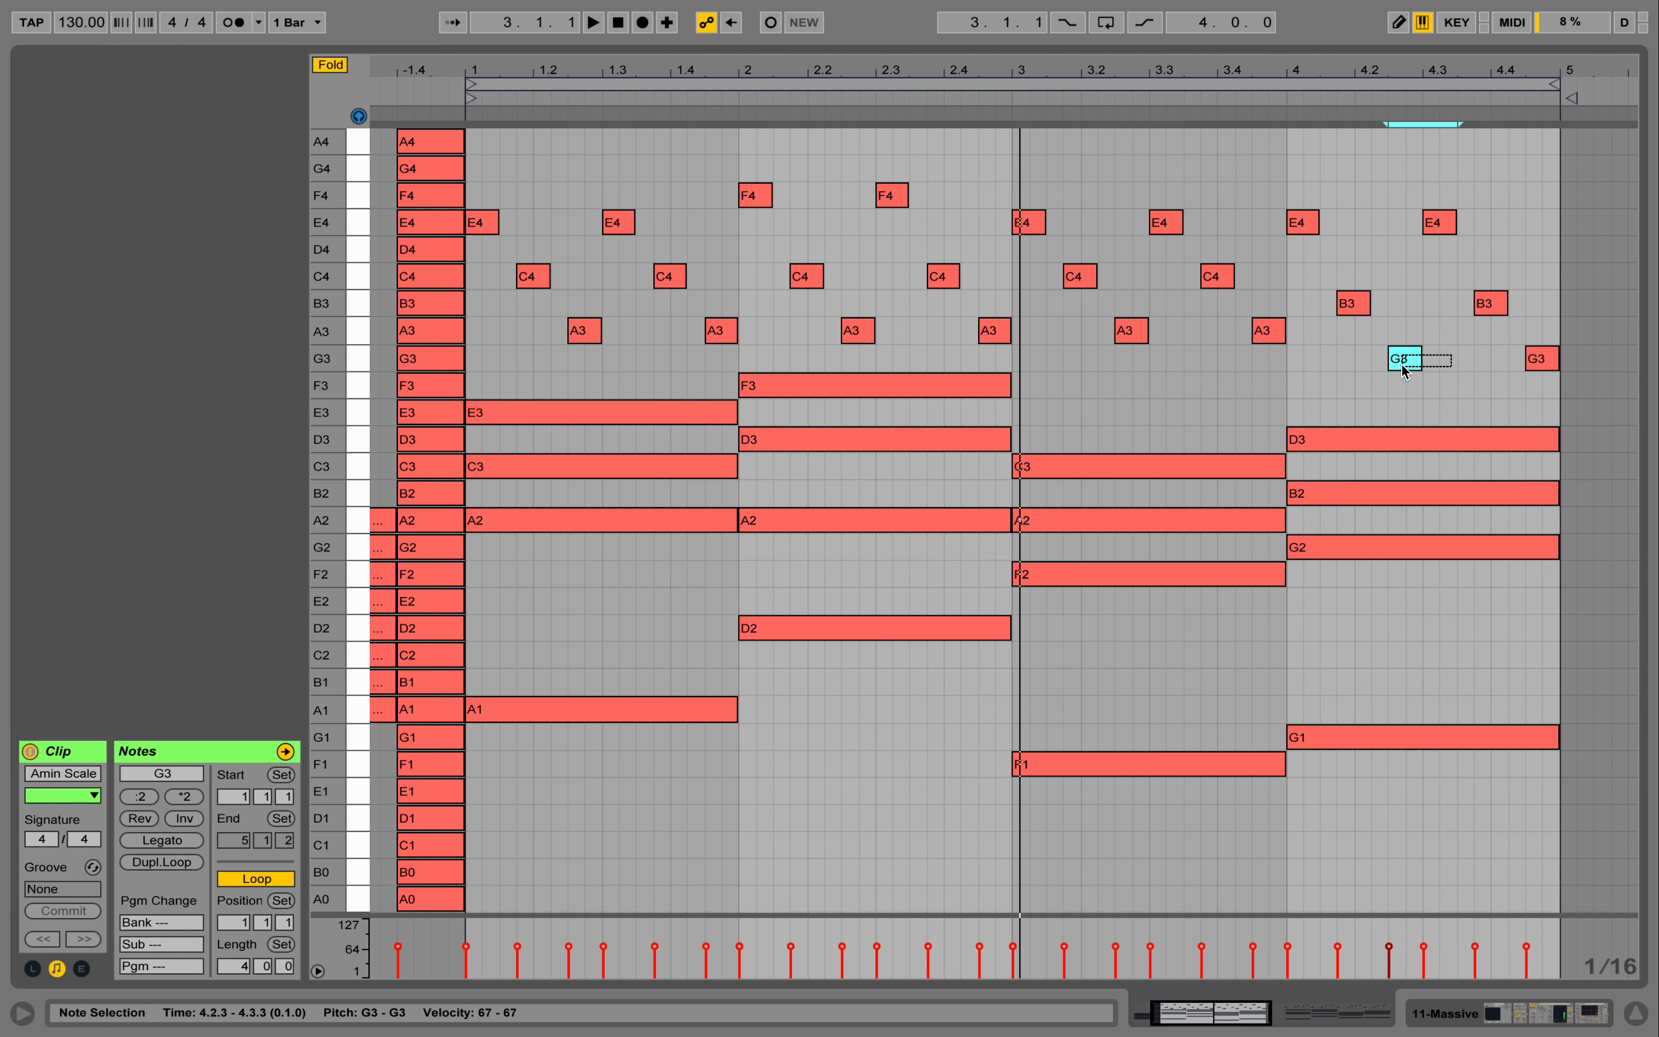
{"action": "key", "text": "space"}
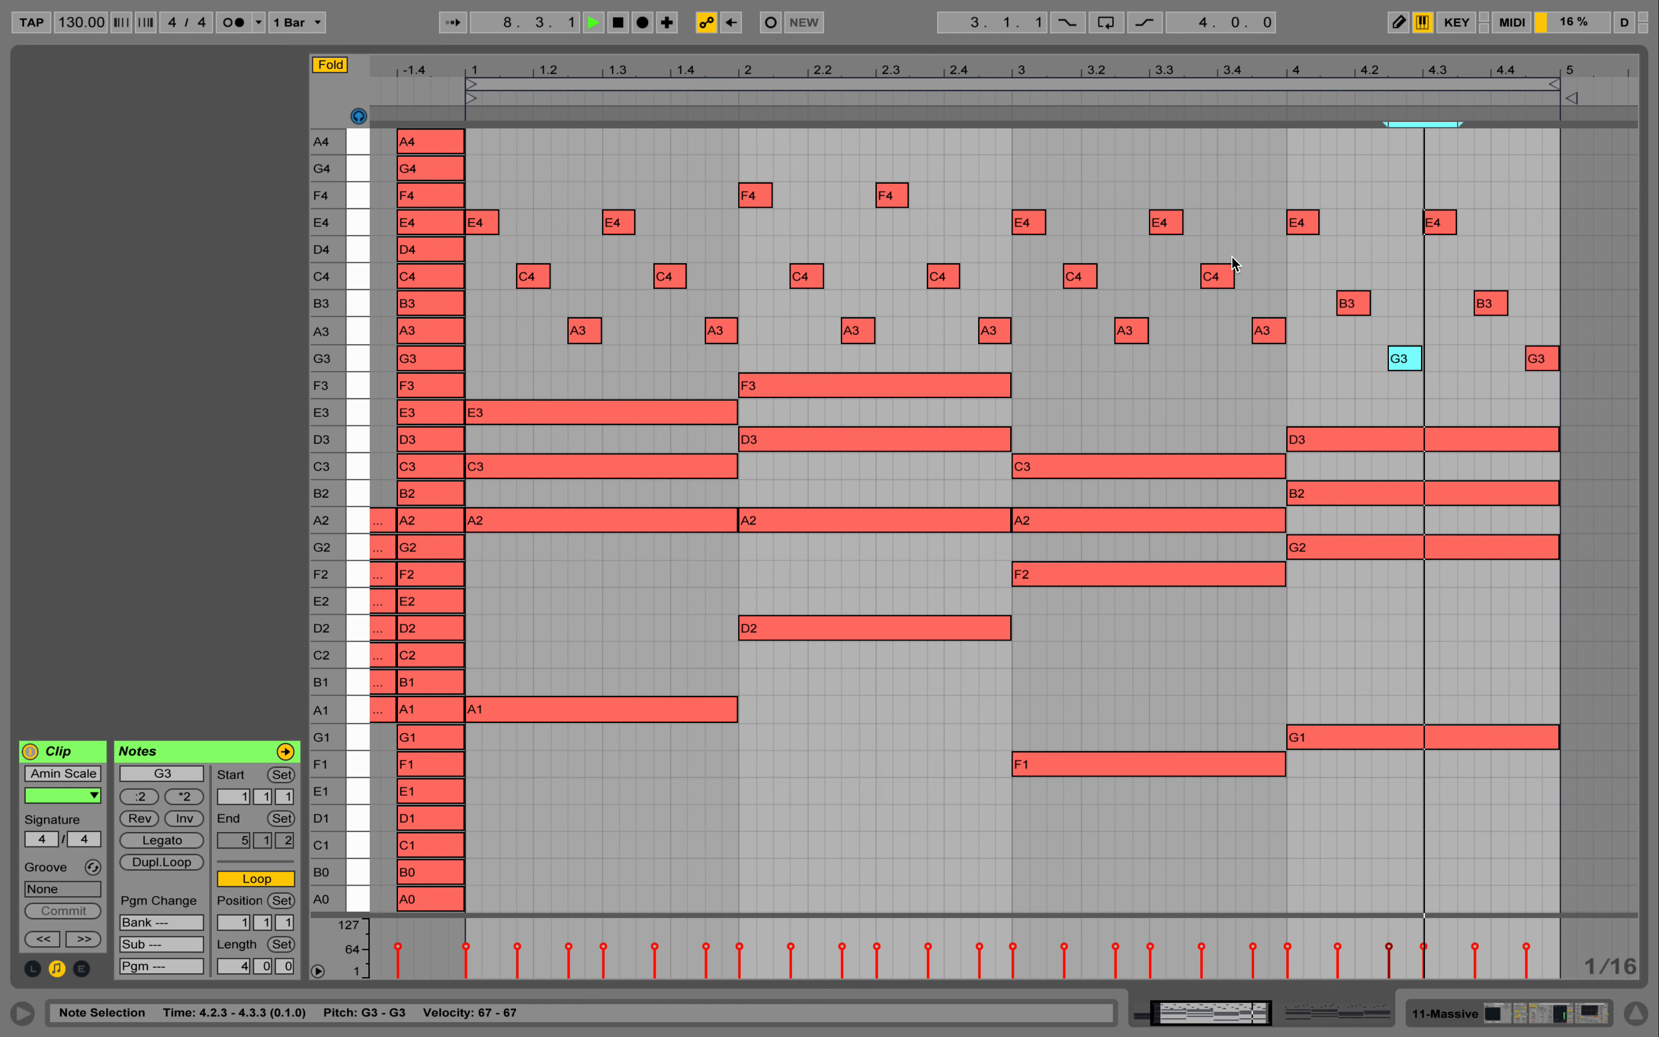
{"action": "key", "text": "space"}
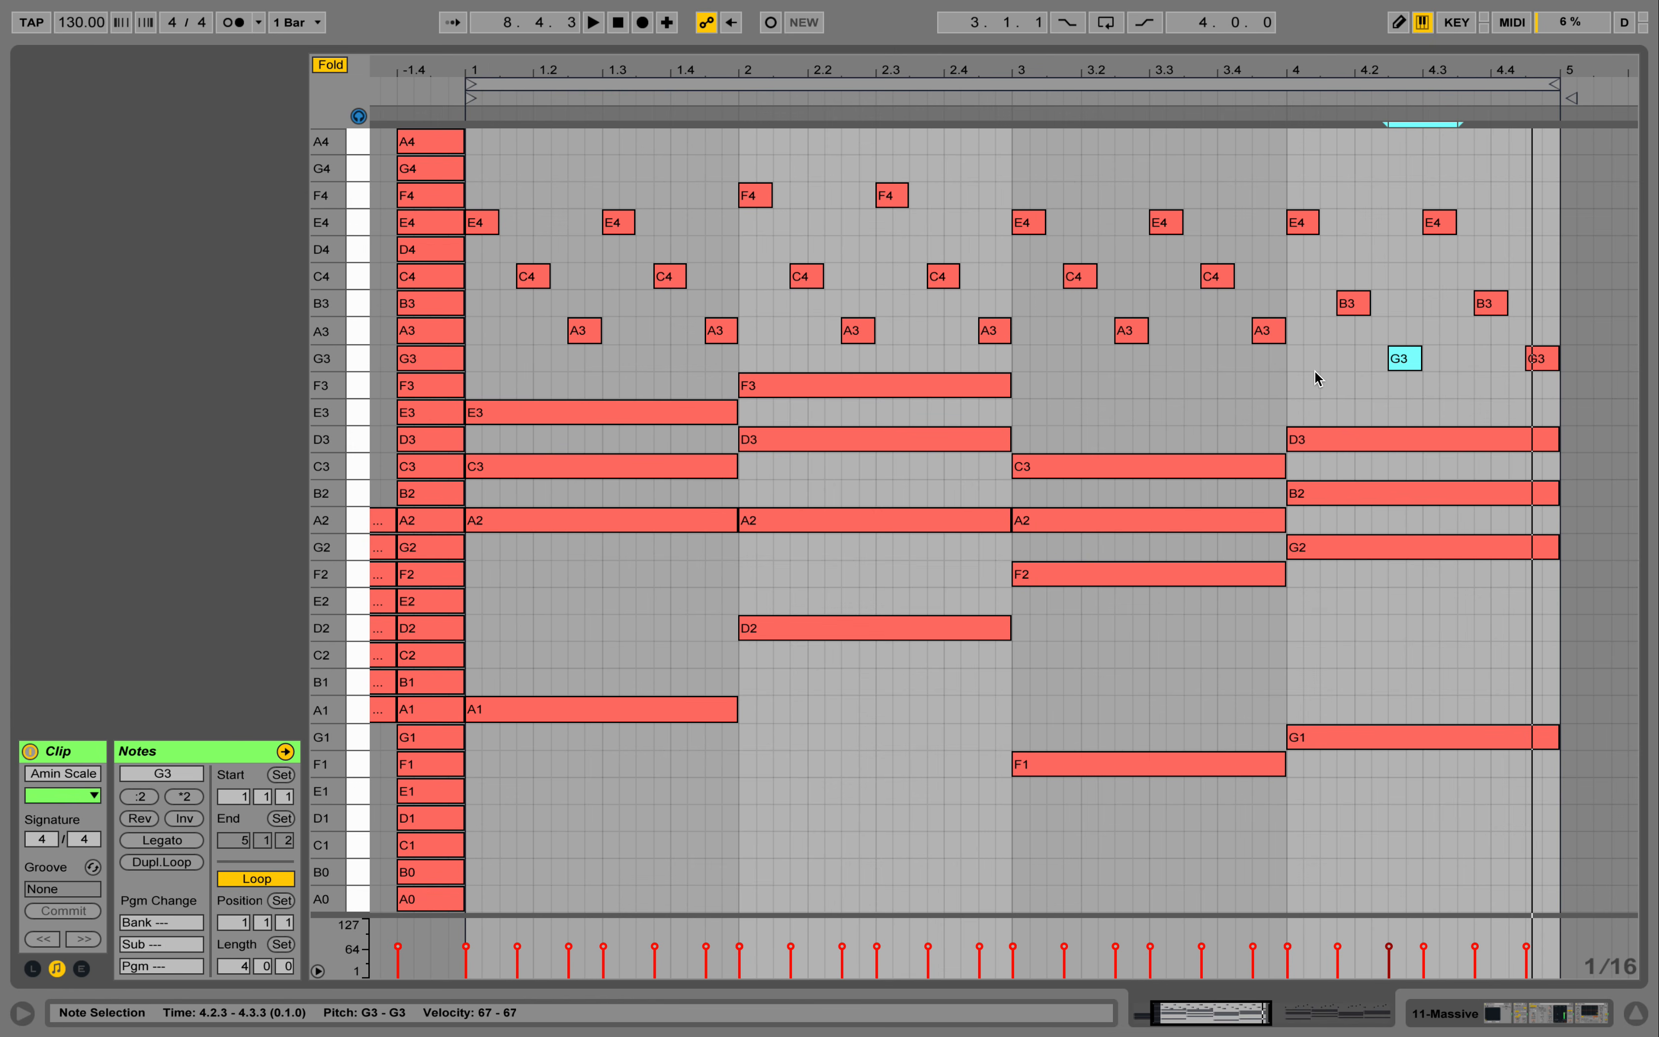
{"action": "left_click", "coordinate": [1313, 437]}
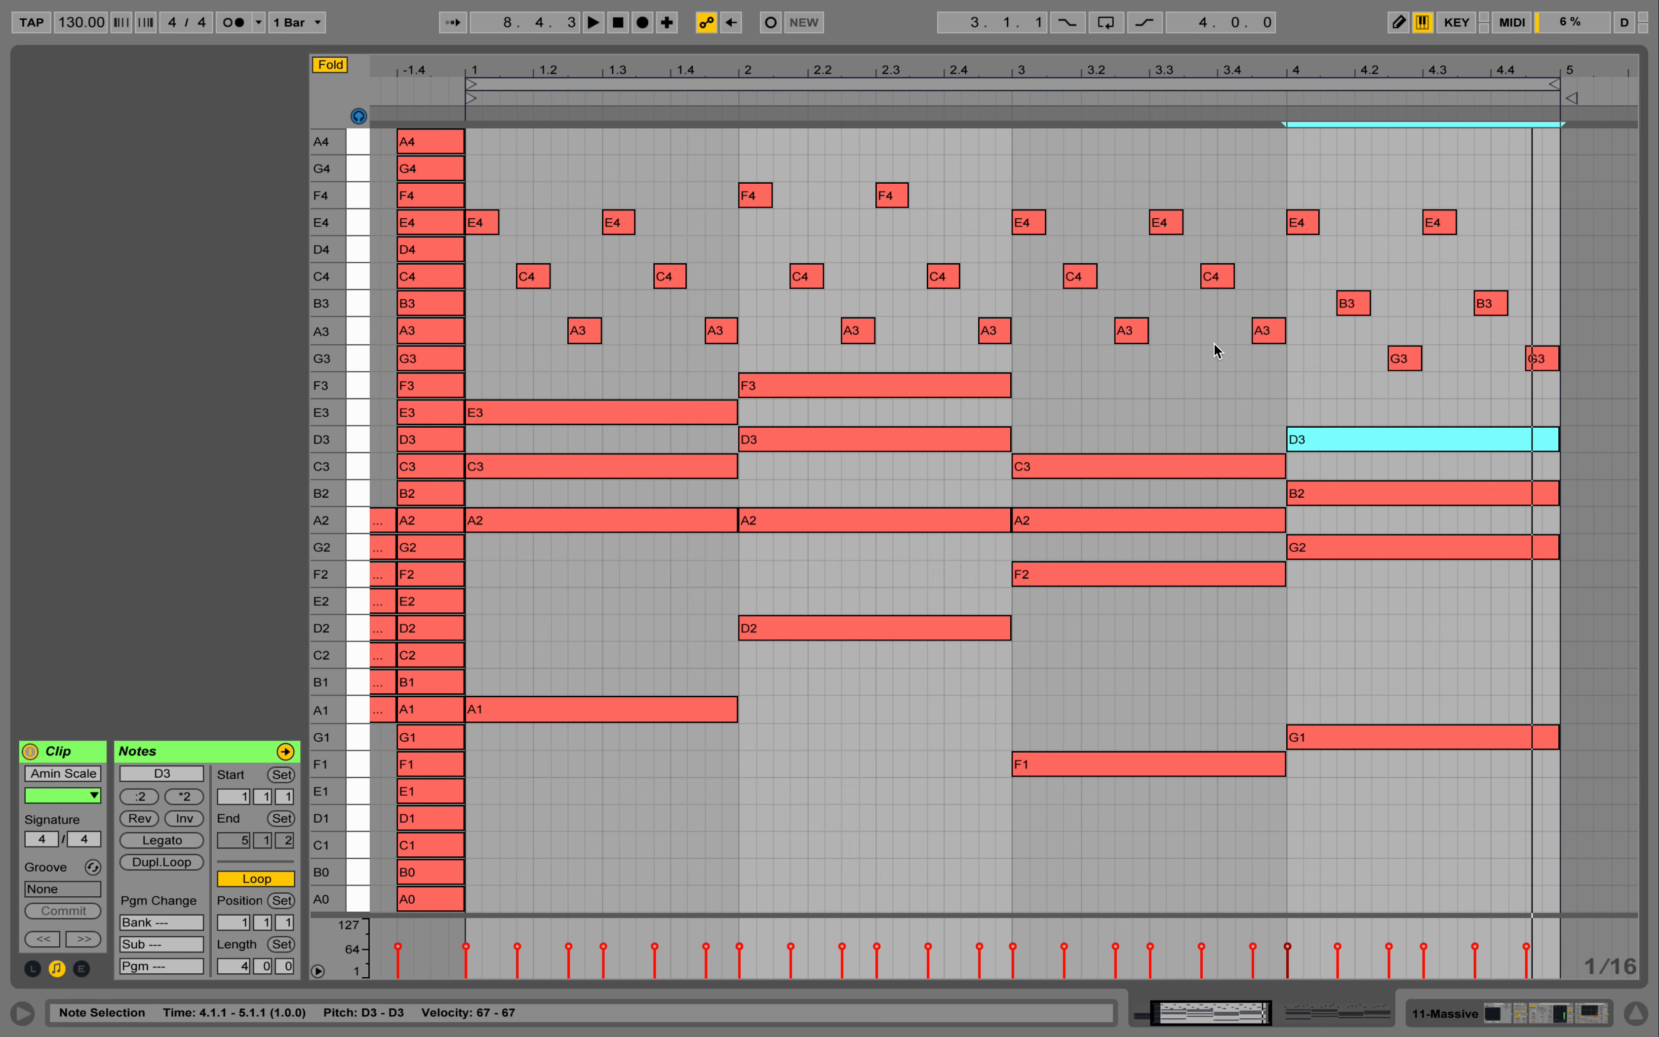
{"action": "key", "text": "space"}
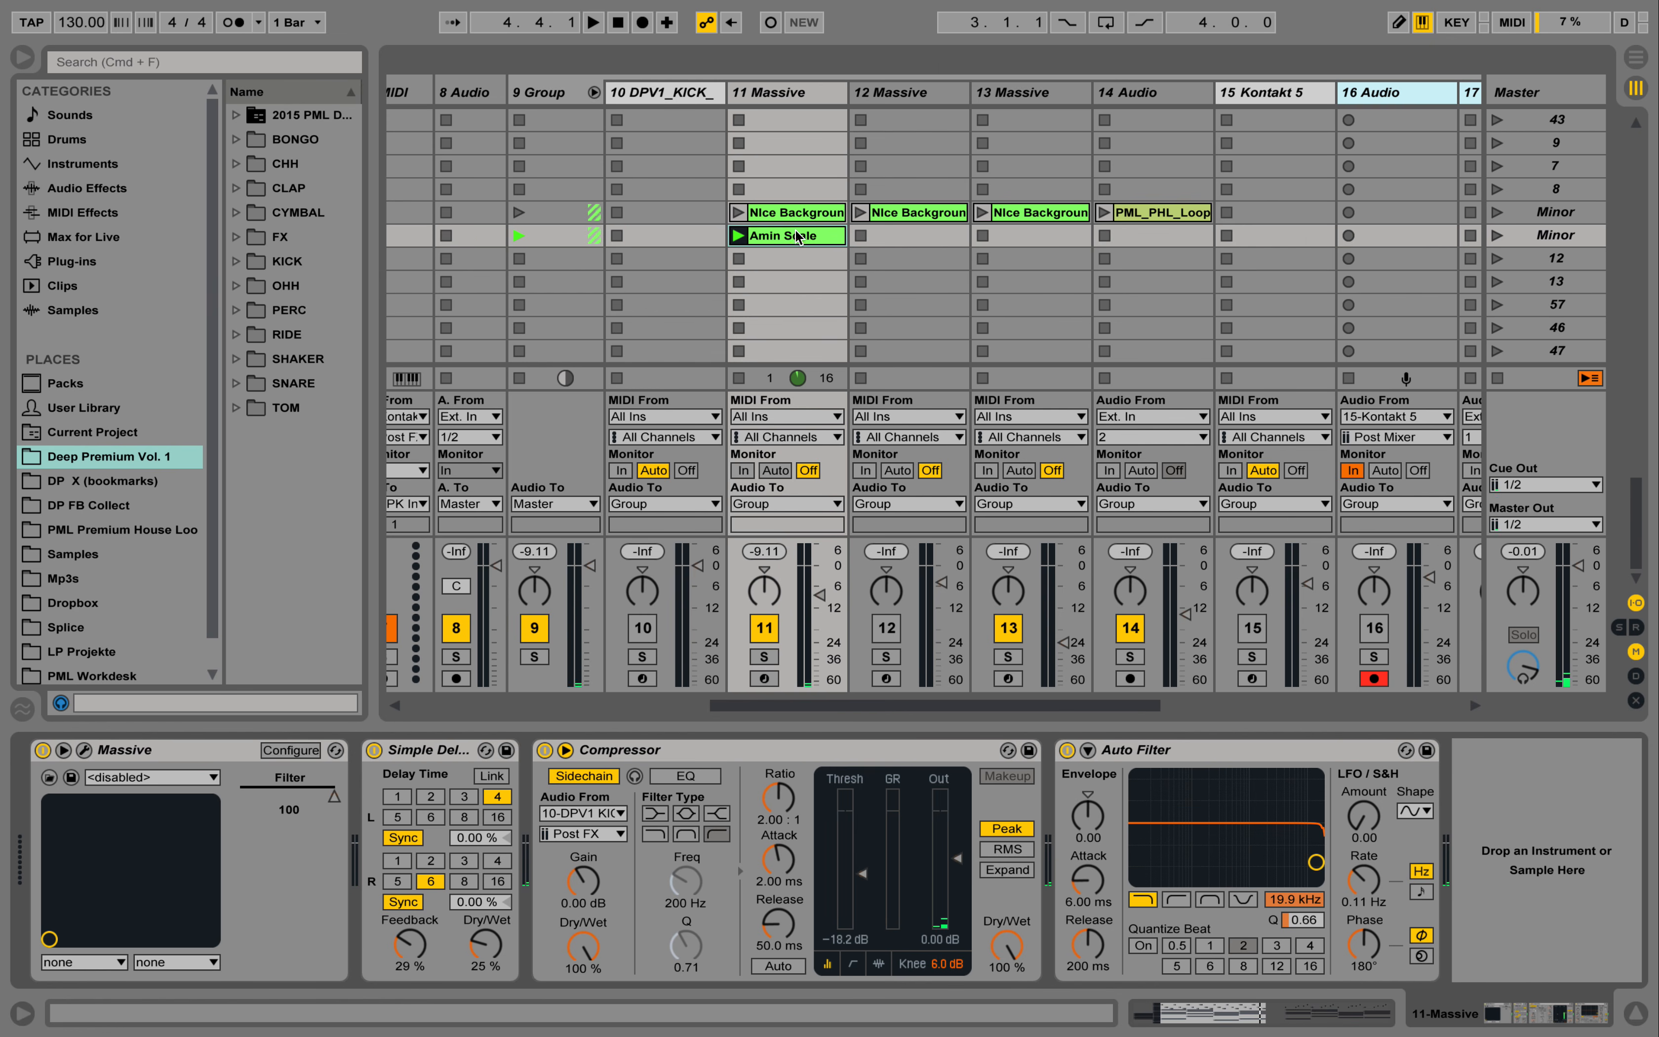
Copy the Amin Scale clip to track 13 Massive and the PML_PHL_Loop clip on track 14 Audio into the same scene
{"action": "left_click_drag", "start_coordinate": [765, 236], "coordinate": [1008, 240]}
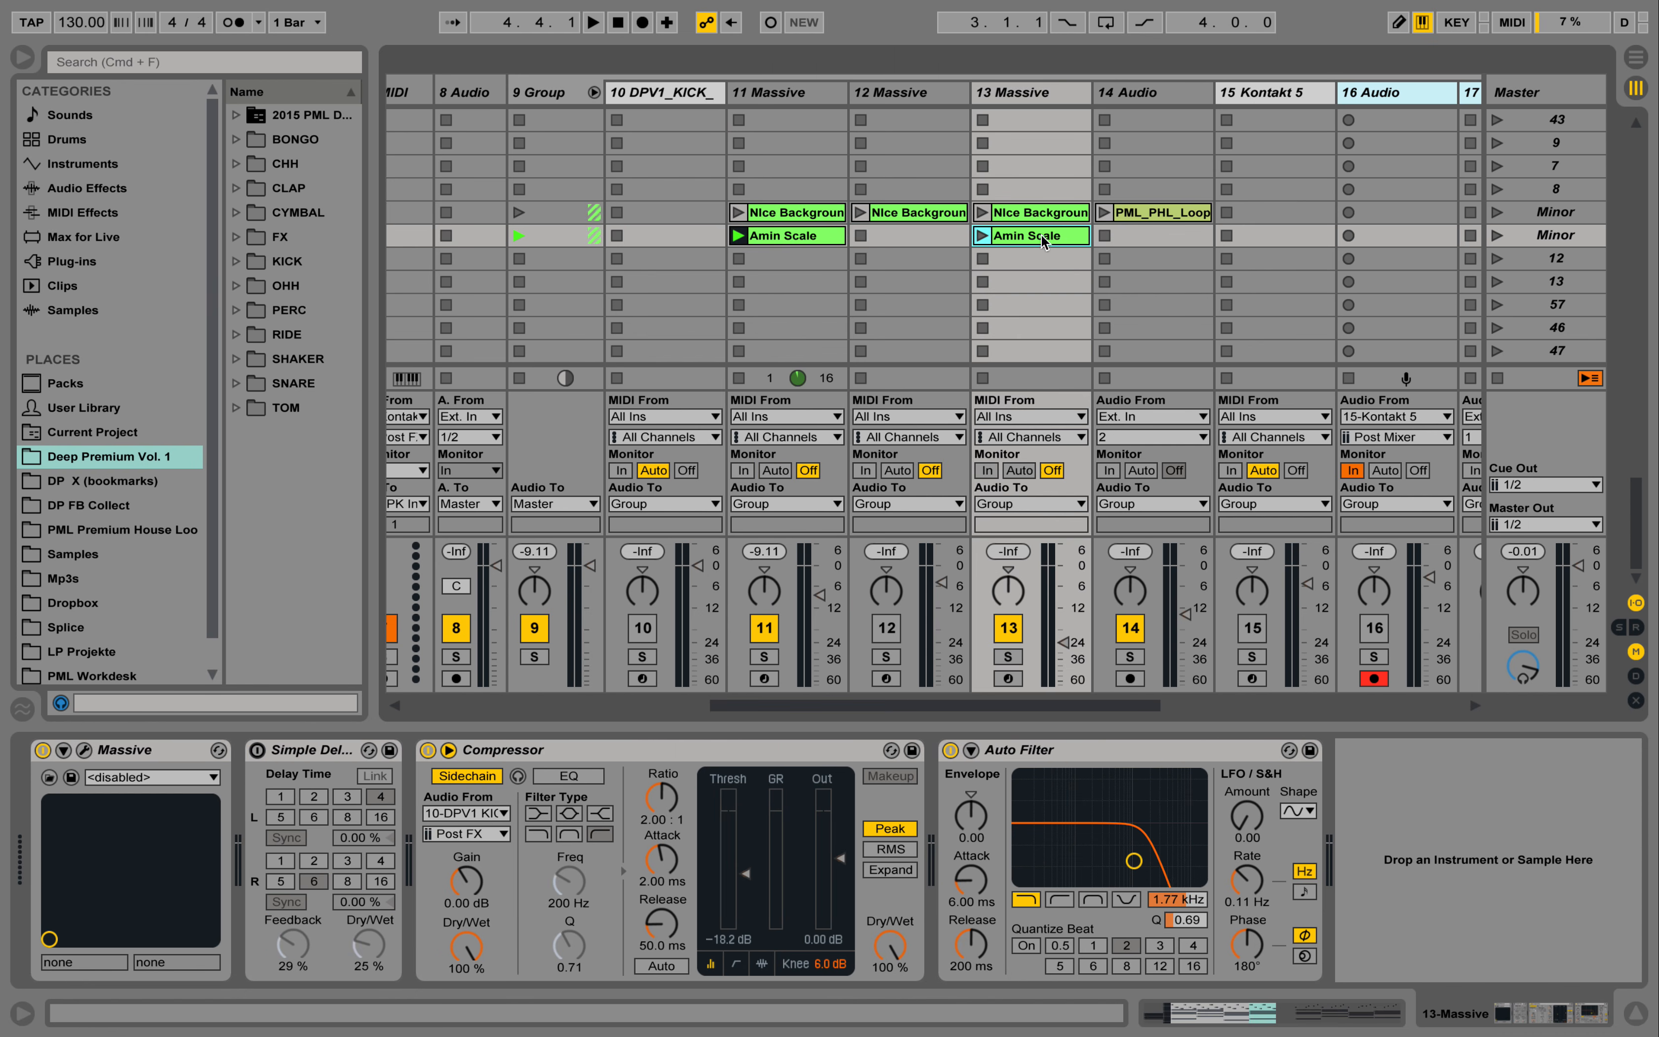
{"action": "left_click_drag", "start_coordinate": [1114, 213], "coordinate": [1114, 235]}
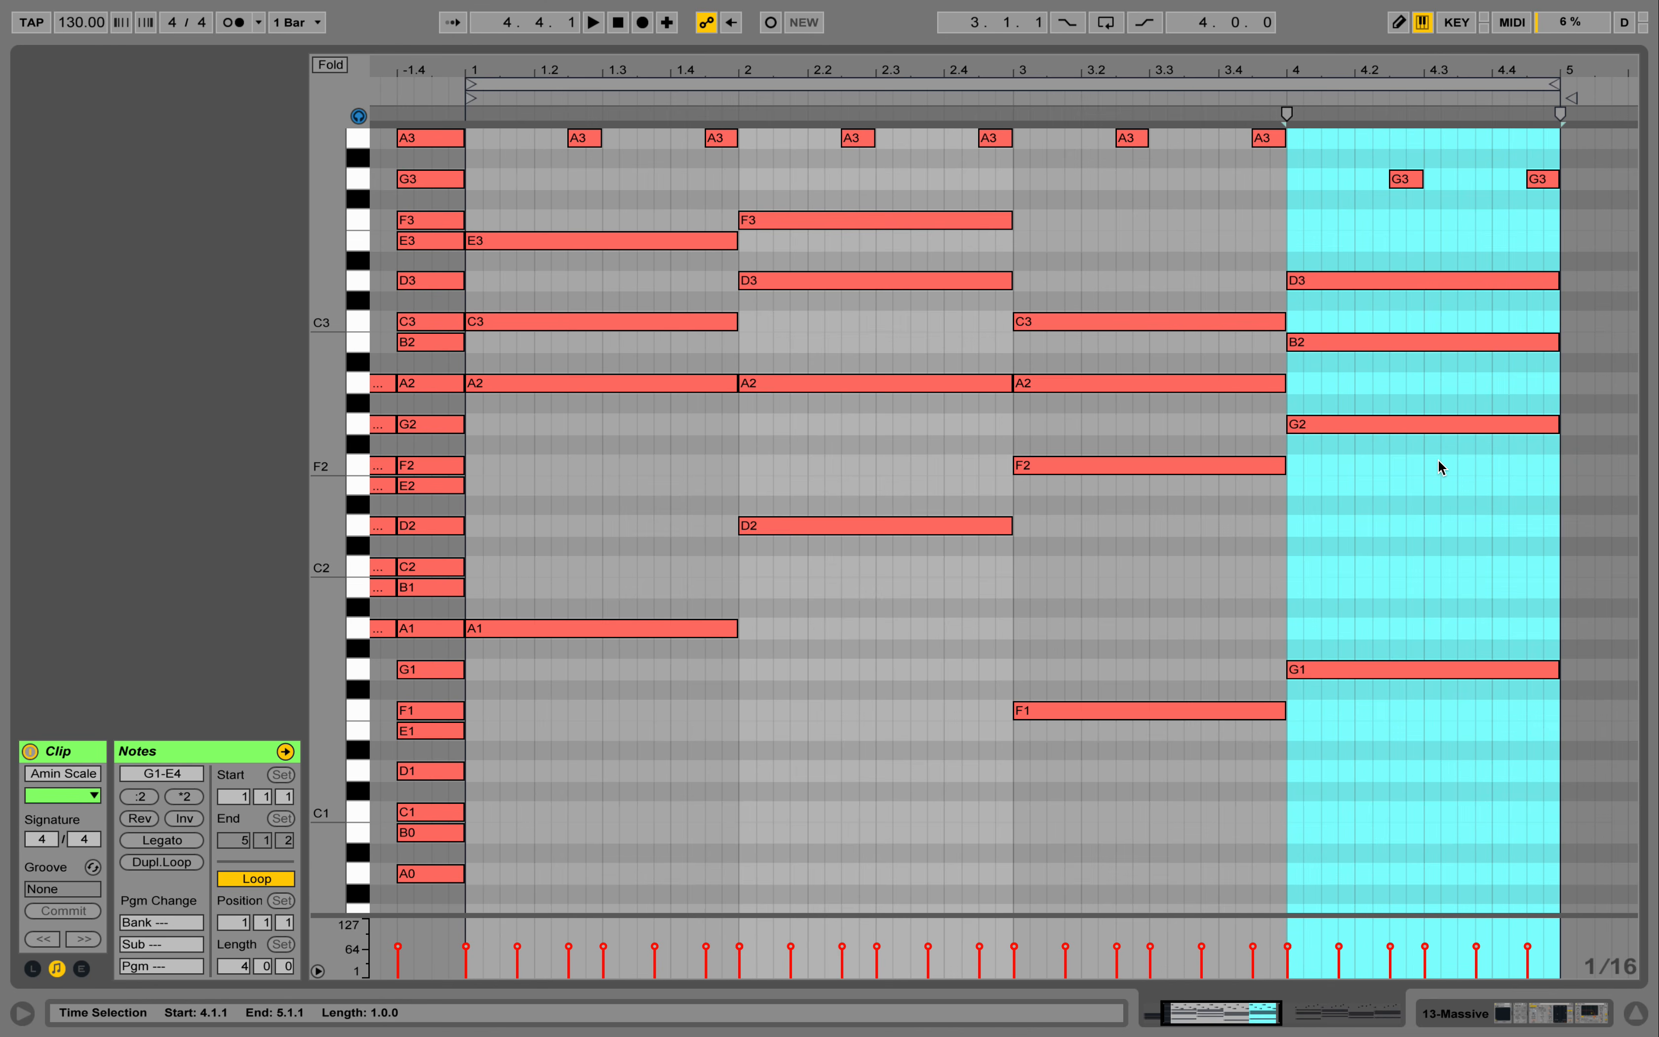
Delete the notes from F2 up to D4 in track 13's Amin Scale clip, keeping the bass root notes
{"action": "scroll", "coordinate": [1442, 467], "scroll_direction": "up", "scroll_amount": 3}
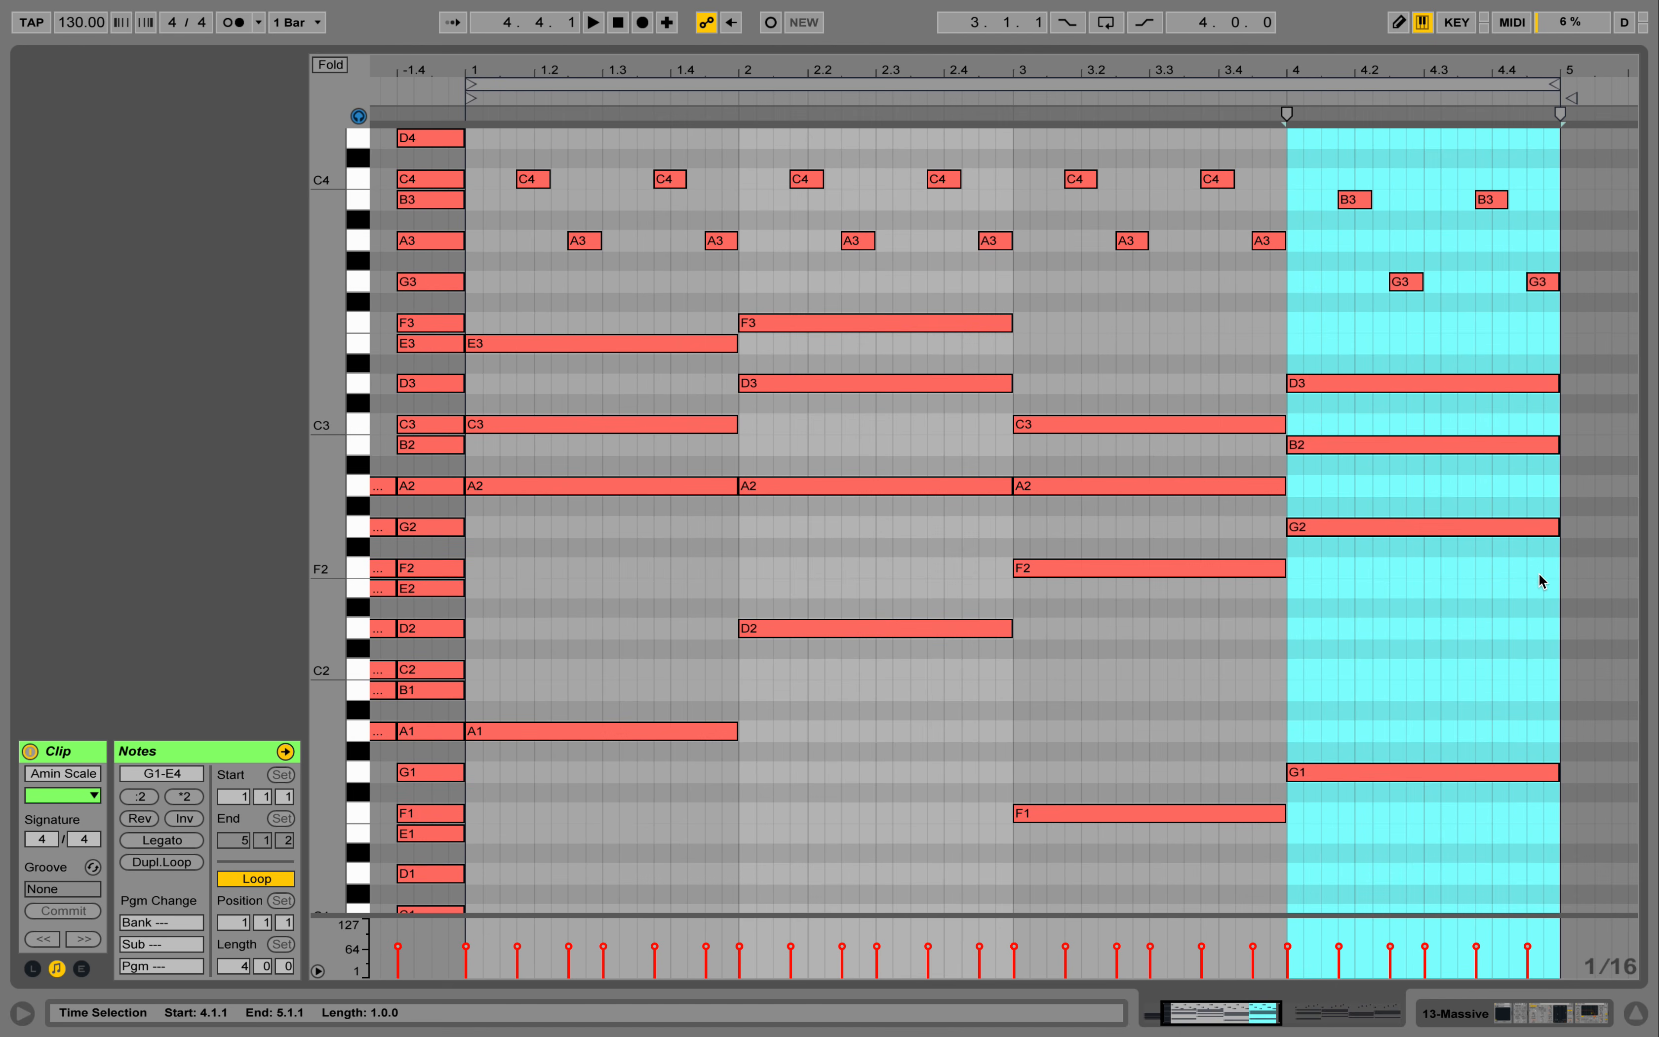
{"action": "left_click_drag", "start_coordinate": [1586, 579], "coordinate": [414, 98]}
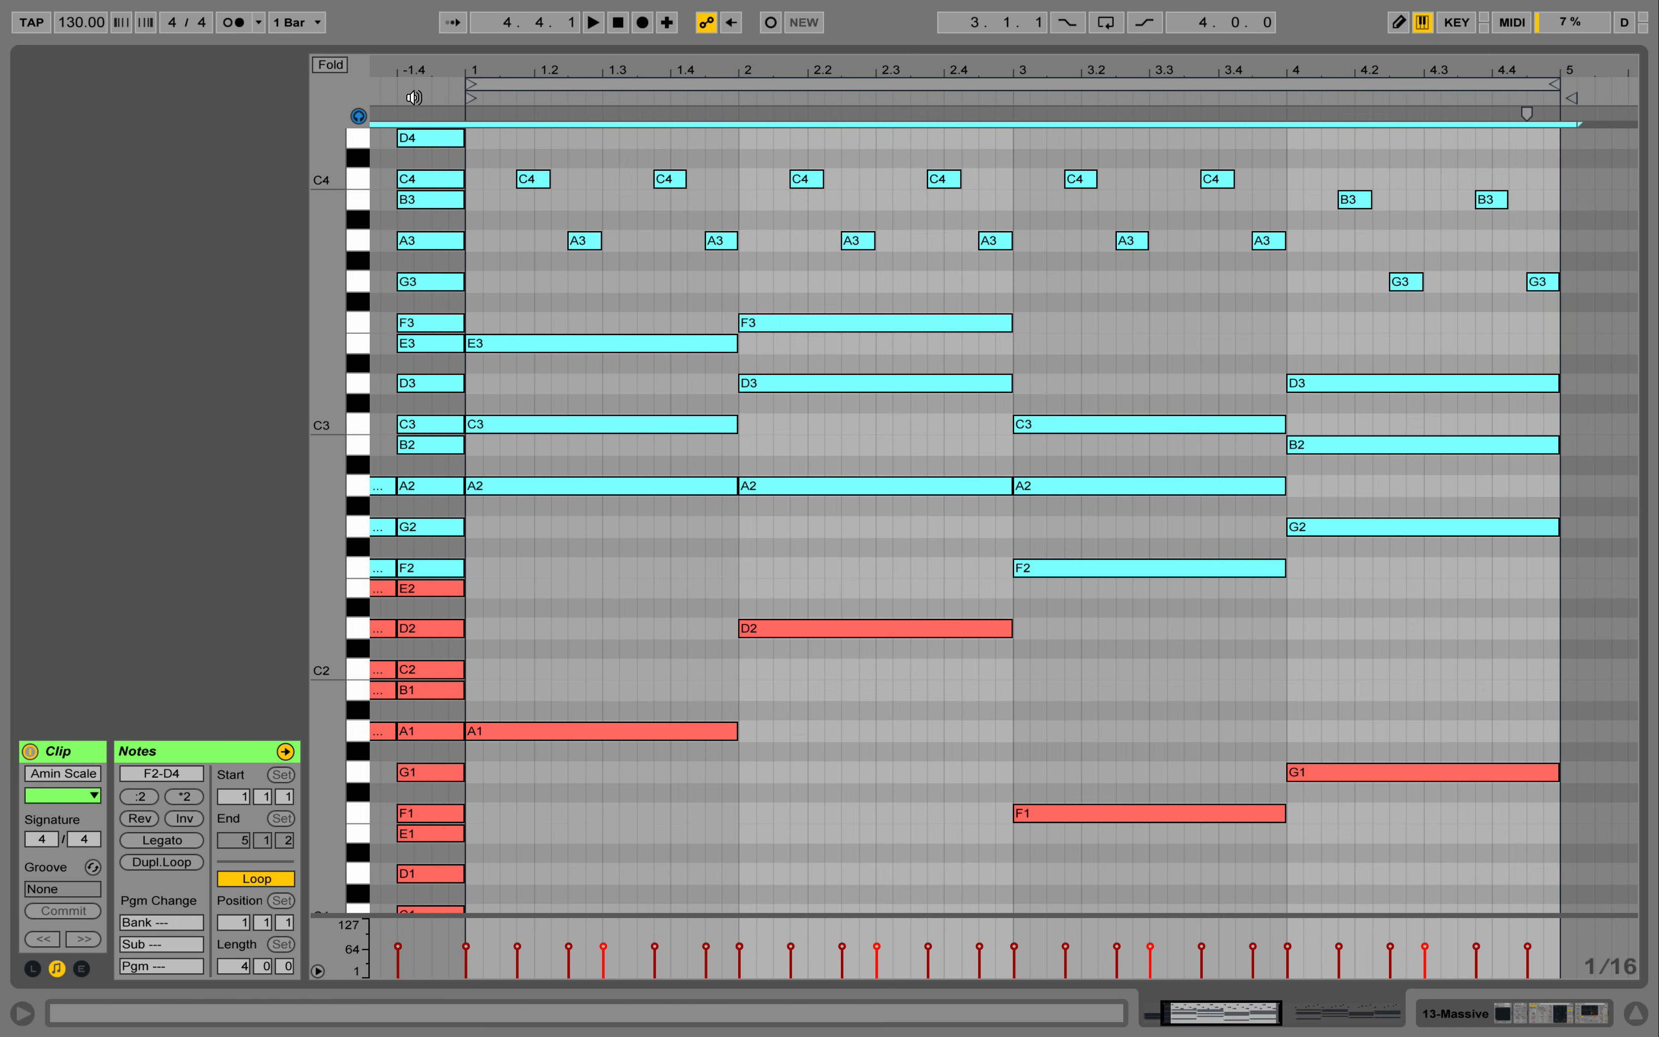
{"action": "key", "text": "Delete"}
Transpose the four bass root notes in bars 1 to 4 up one octave to A2, D3, F2 and G2
{"action": "left_click_drag", "start_coordinate": [721, 465], "coordinate": [648, 810]}
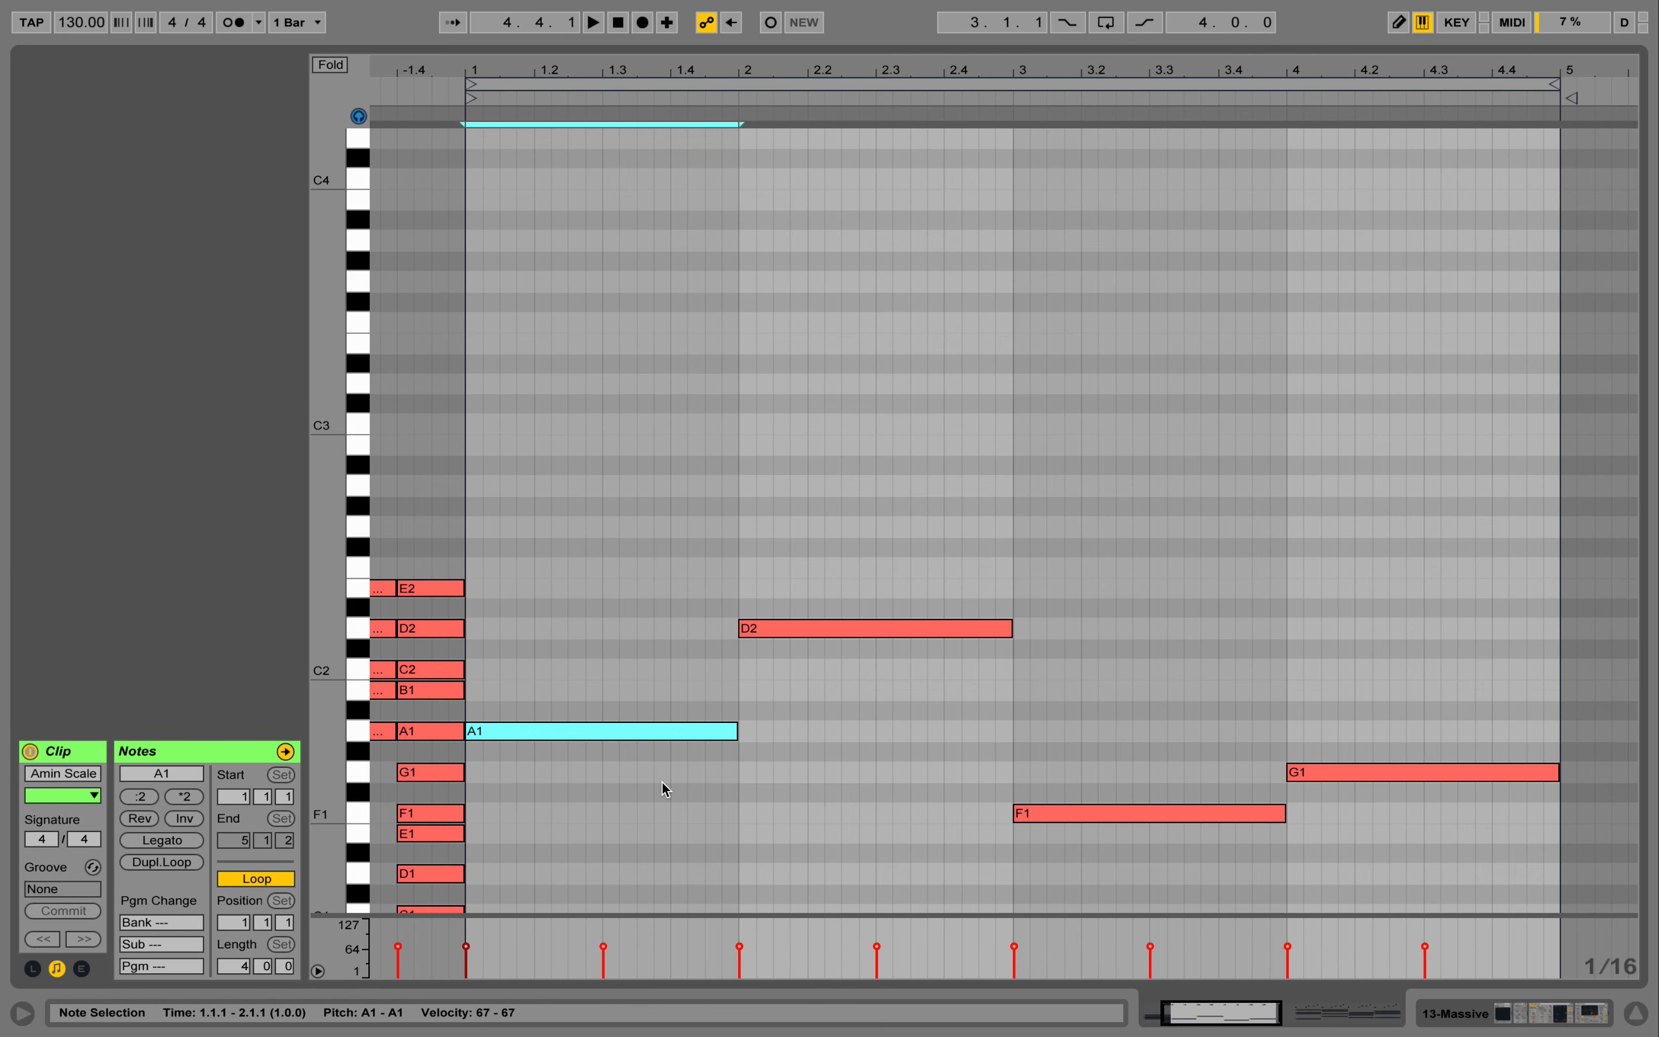
{"action": "left_click", "coordinate": [809, 549]}
{"action": "left_click_drag", "start_coordinate": [878, 719], "coordinate": [897, 755]}
{"action": "left_click_drag", "start_coordinate": [1043, 705], "coordinate": [1096, 866]}
{"action": "left_click_drag", "start_coordinate": [1338, 733], "coordinate": [1394, 789]}
{"action": "left_click_drag", "start_coordinate": [1380, 869], "coordinate": [686, 485]}
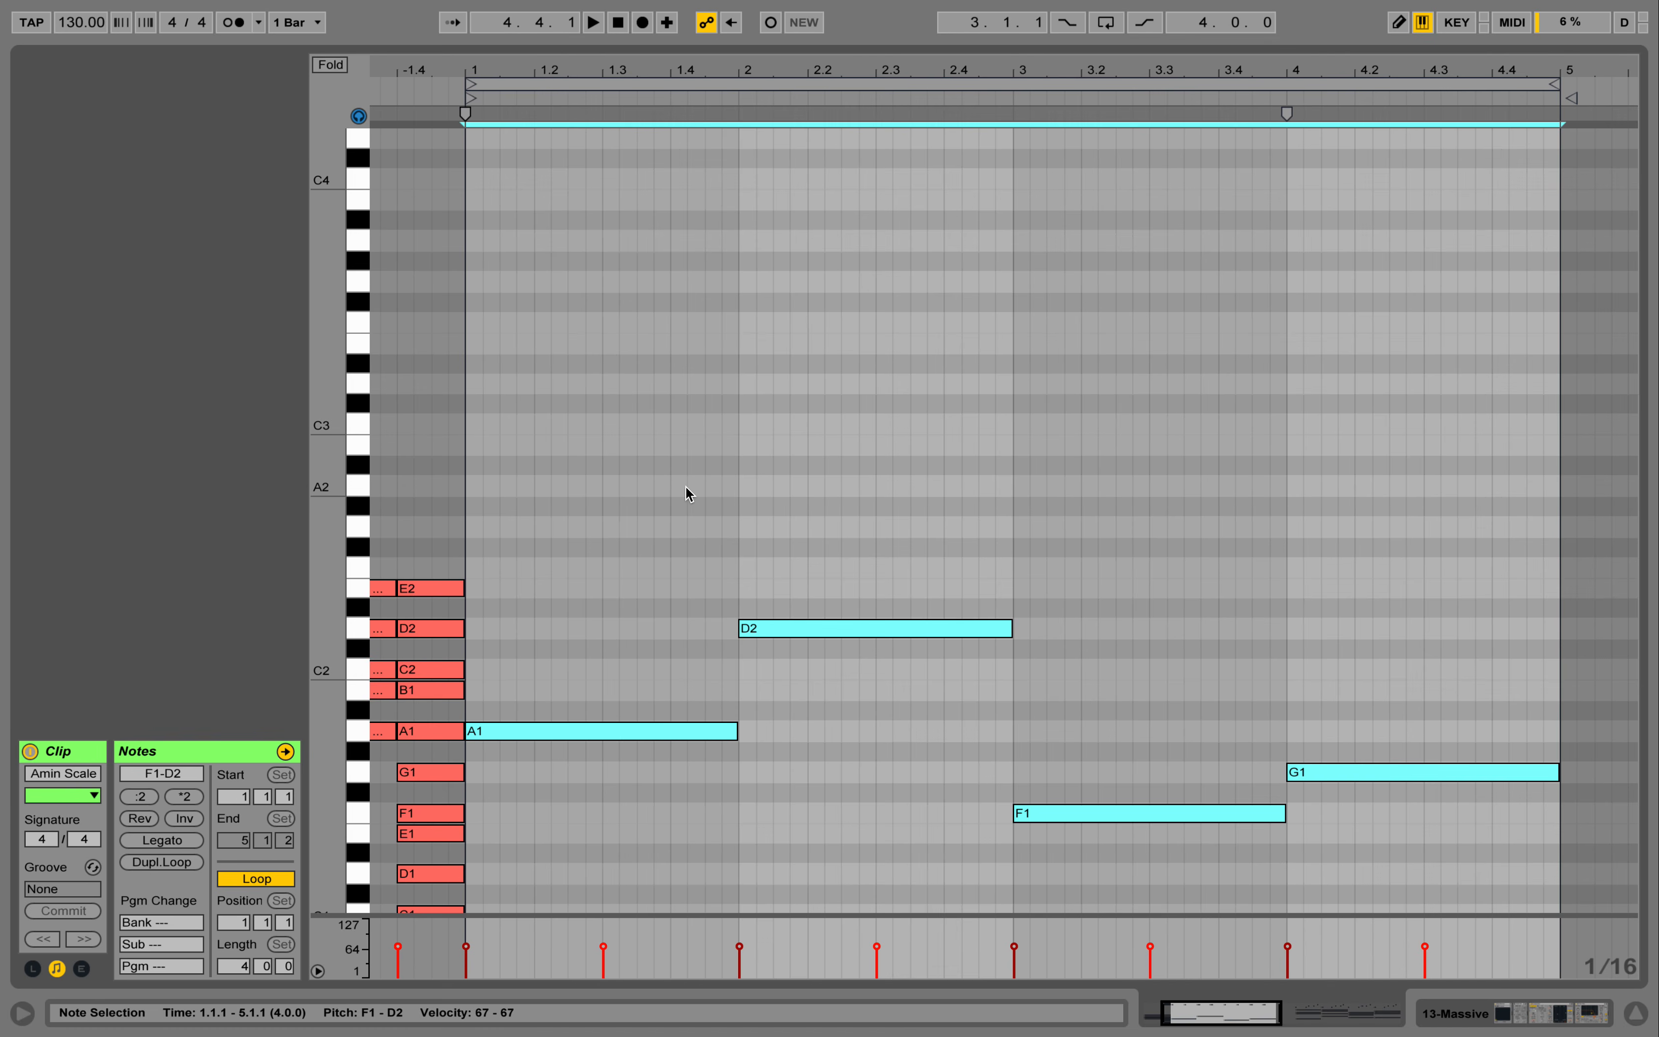
{"action": "key", "text": "shift+Up"}
{"action": "left_click_drag", "start_coordinate": [713, 546], "coordinate": [1405, 496]}
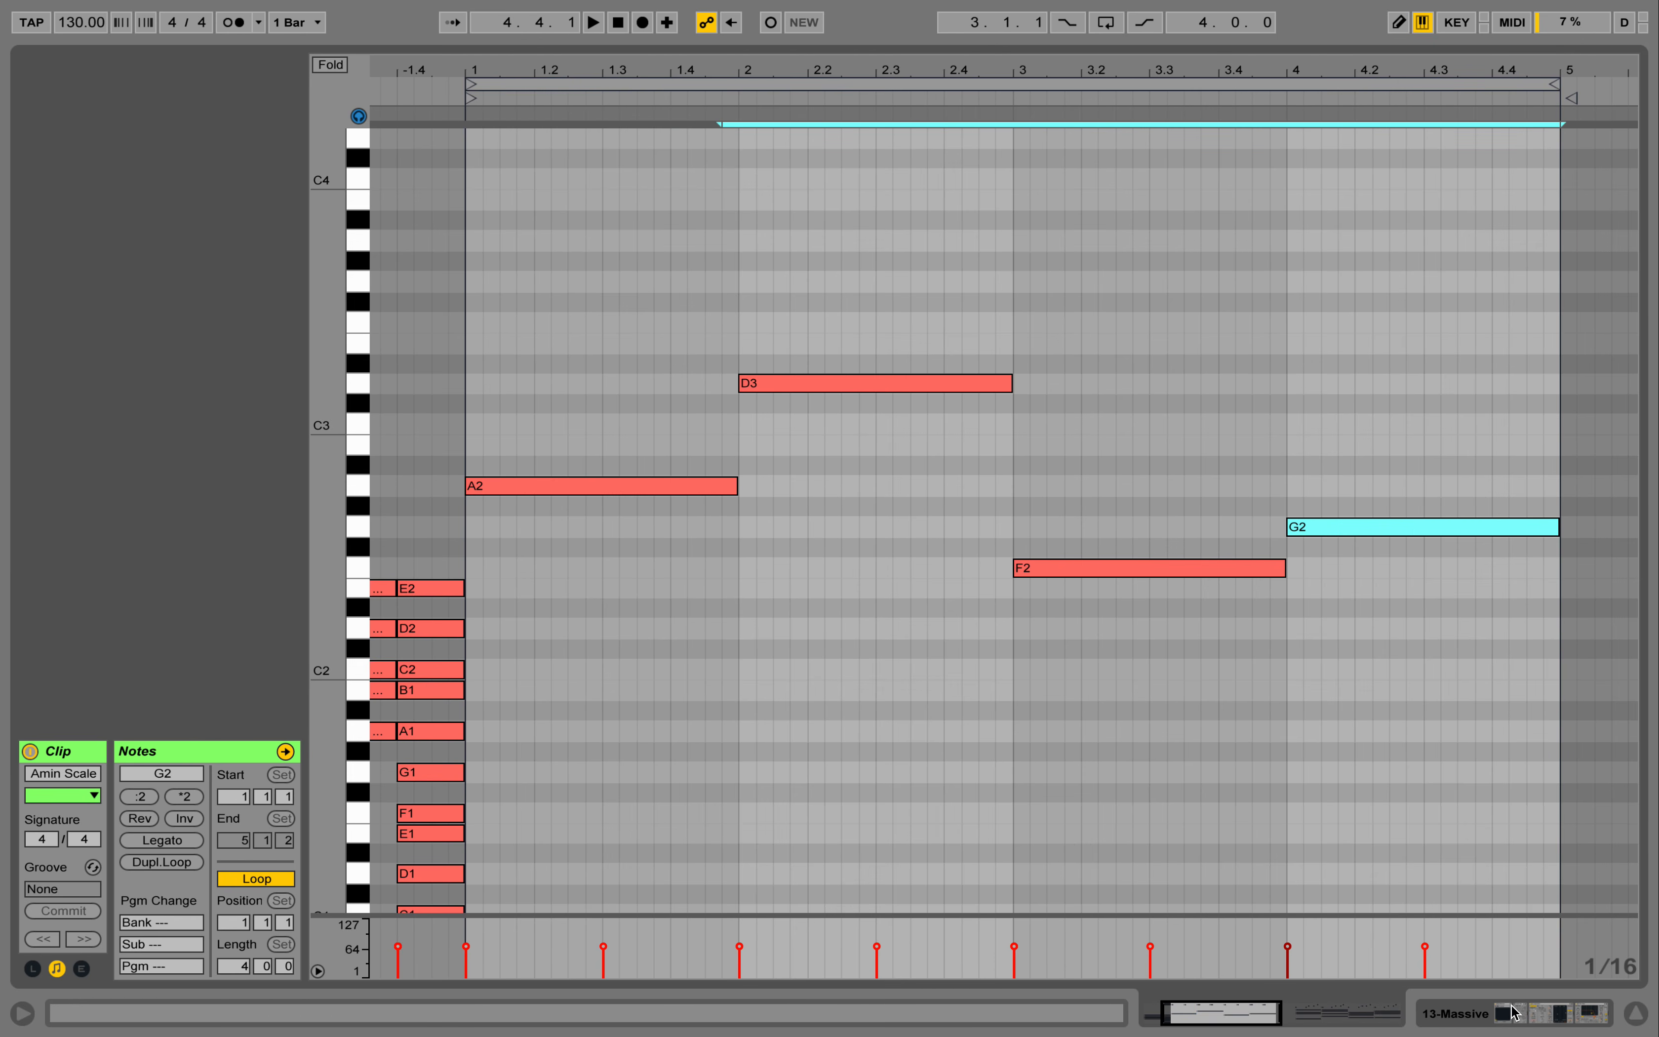
Show the session clips and track 13's device chain again and select the 13 Massive track
{"action": "left_click", "coordinate": [1525, 1019]}
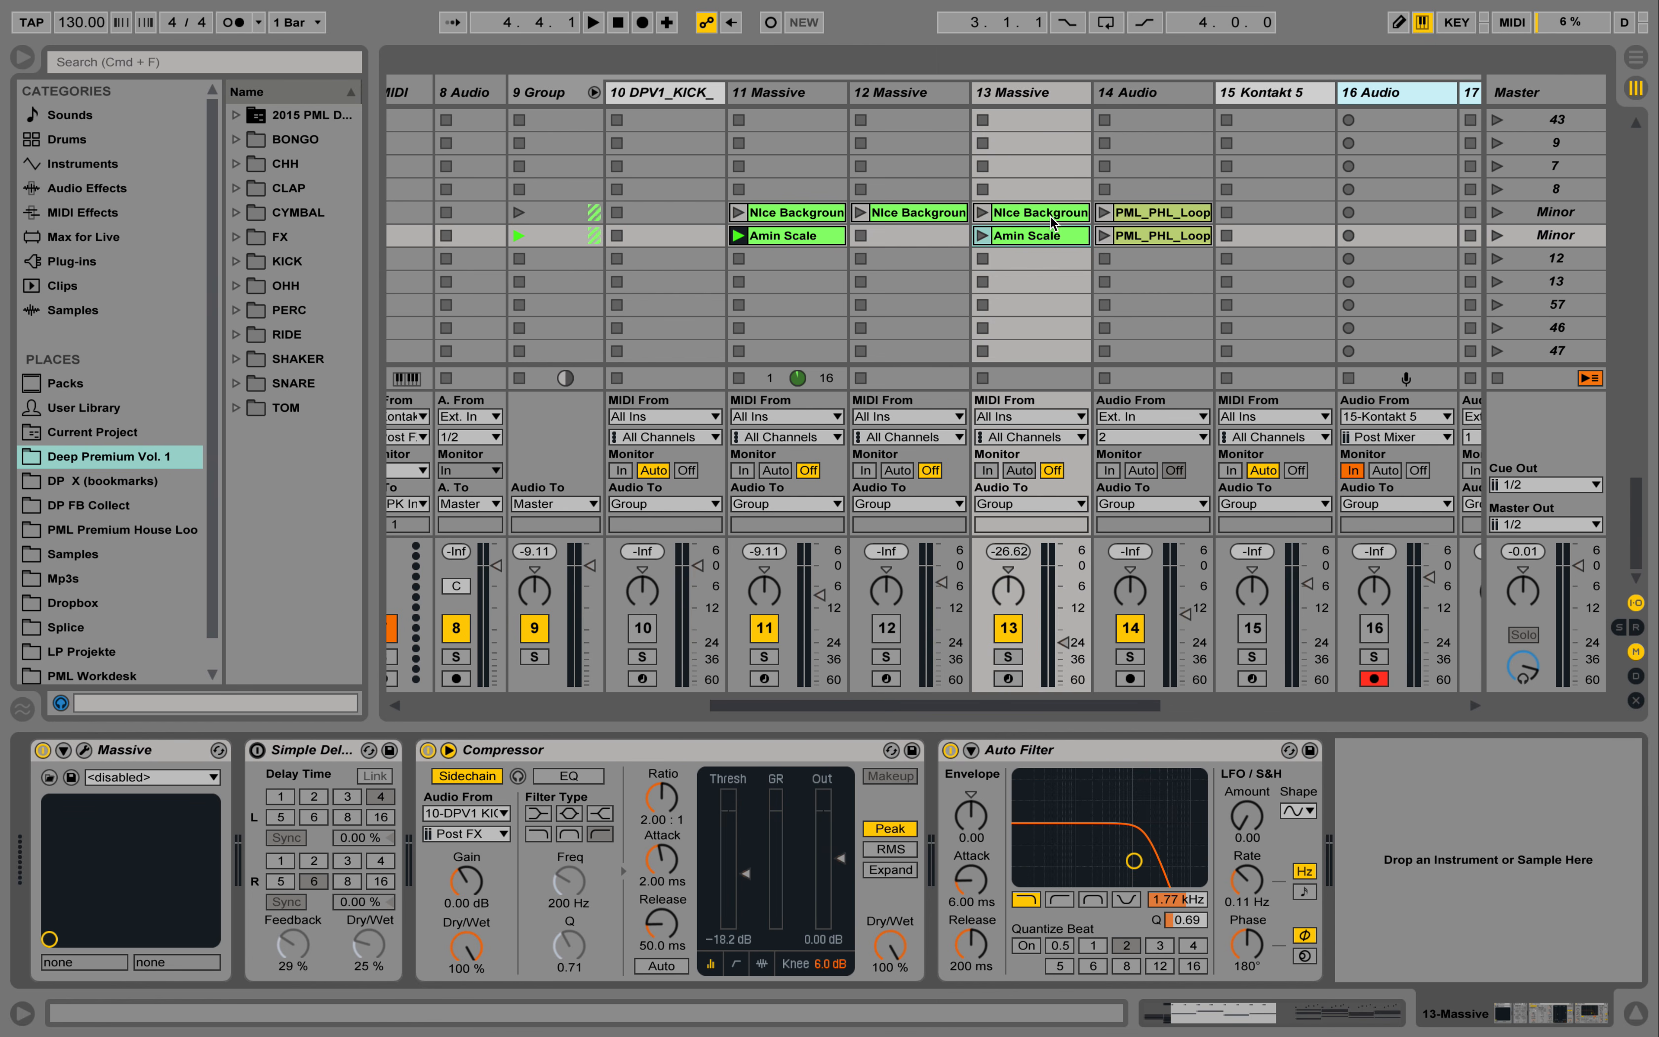
{"action": "left_click", "coordinate": [1038, 95]}
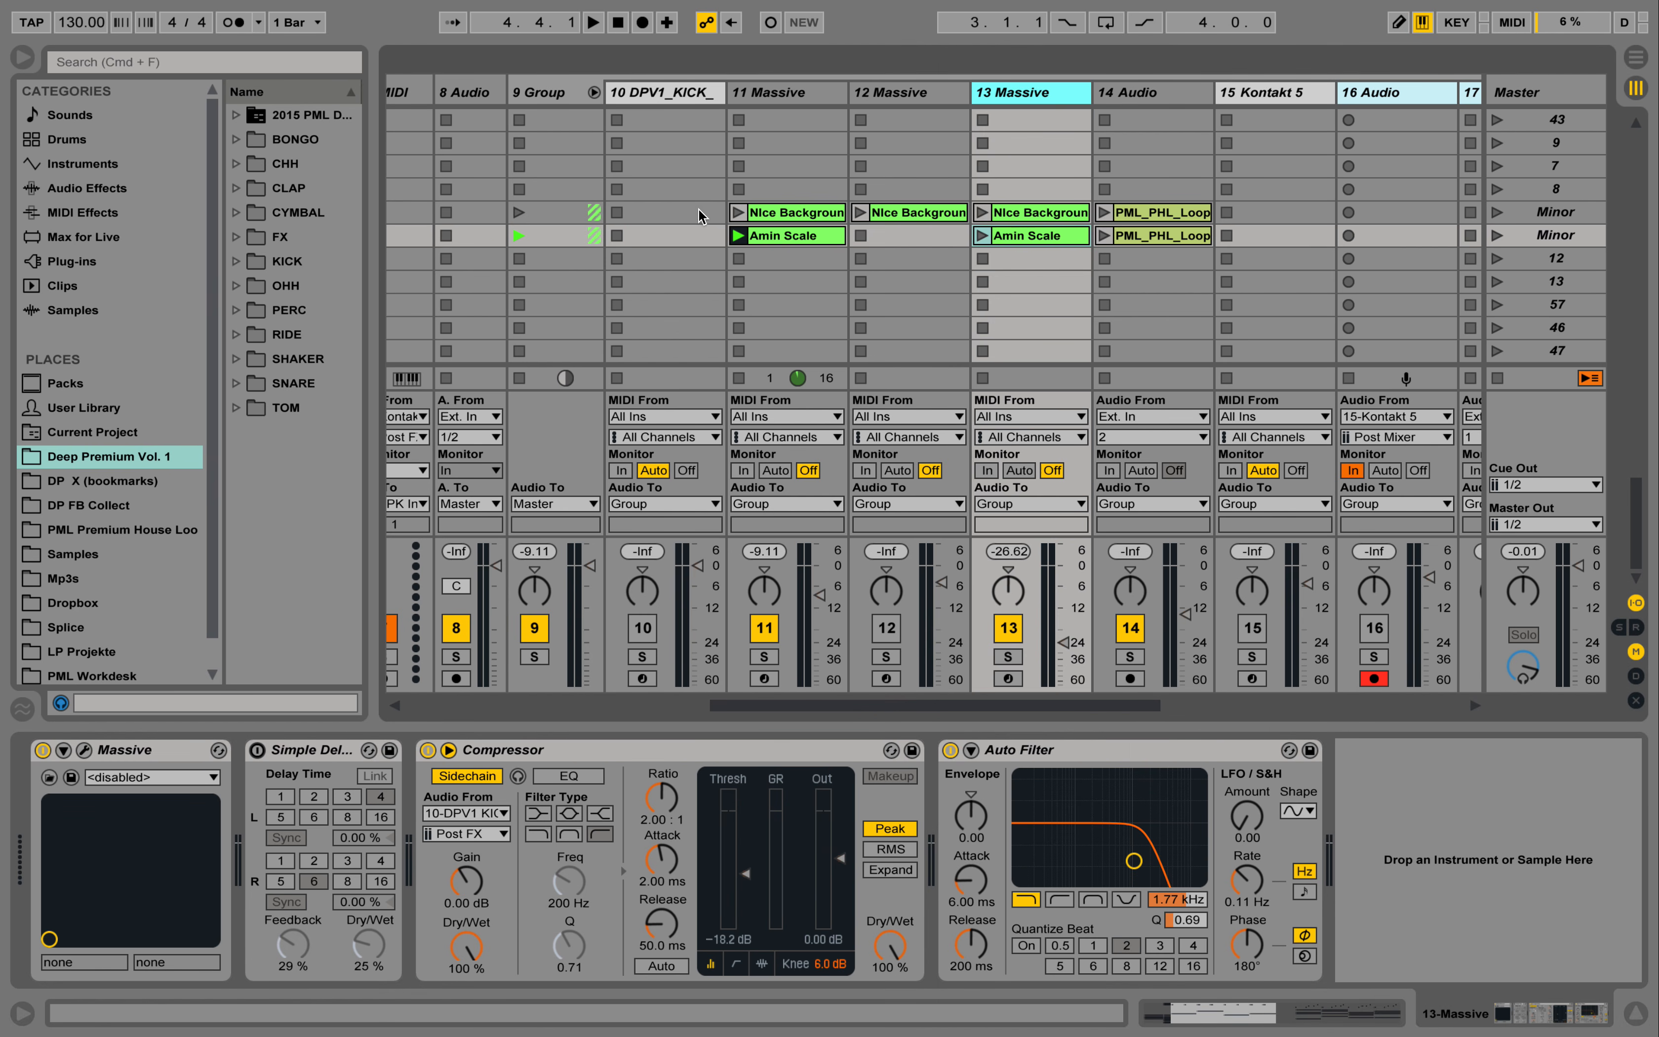
Copy the Amin Scale clip from track 11 Massive to track 12 Massive in the same scene and open it
{"action": "left_click", "coordinate": [784, 236]}
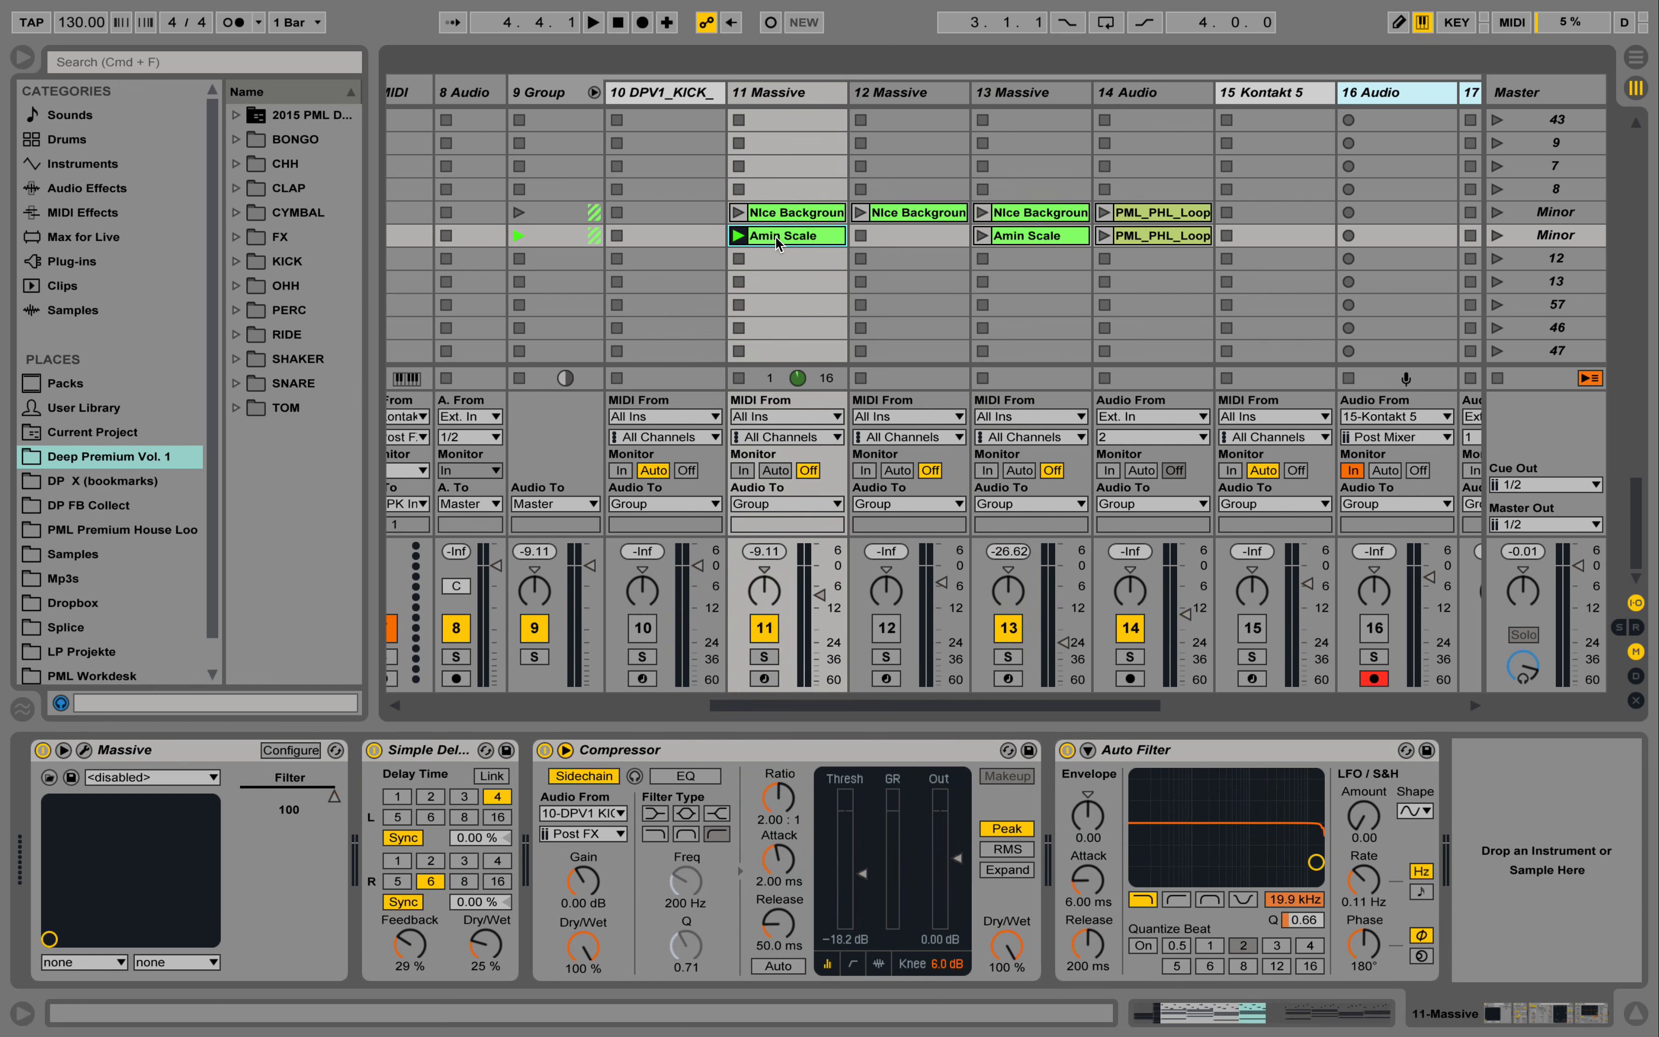
{"action": "left_click_drag", "start_coordinate": [806, 238], "coordinate": [884, 237]}
{"action": "double_click", "coordinate": [884, 236]}
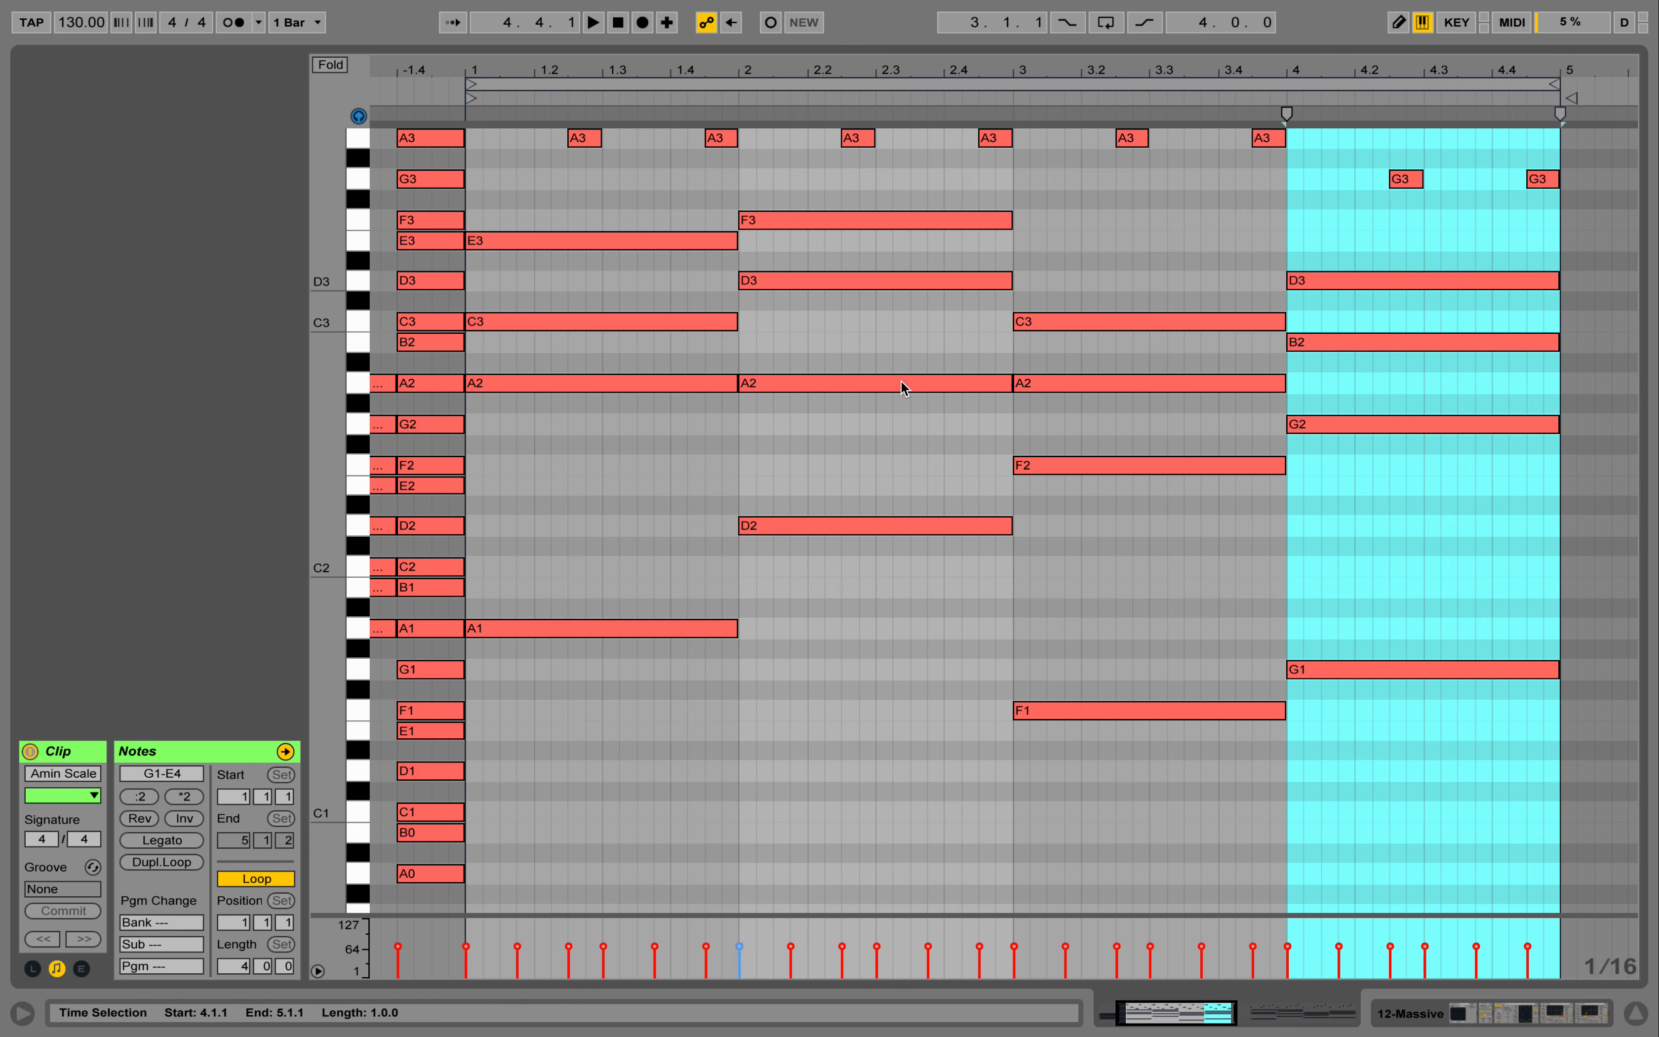
Delete the bass and chord notes in bars 1 to 4 of track 12's Amin Scale clip, keeping only the melody
{"action": "scroll", "coordinate": [765, 405], "scroll_direction": "up", "scroll_amount": 1}
{"action": "scroll", "coordinate": [765, 405], "scroll_direction": "up", "scroll_amount": 4}
{"action": "left_click_drag", "start_coordinate": [590, 381], "coordinate": [1426, 912]}
{"action": "key", "text": "Delete"}
{"action": "left_click", "coordinate": [1545, 1018]}
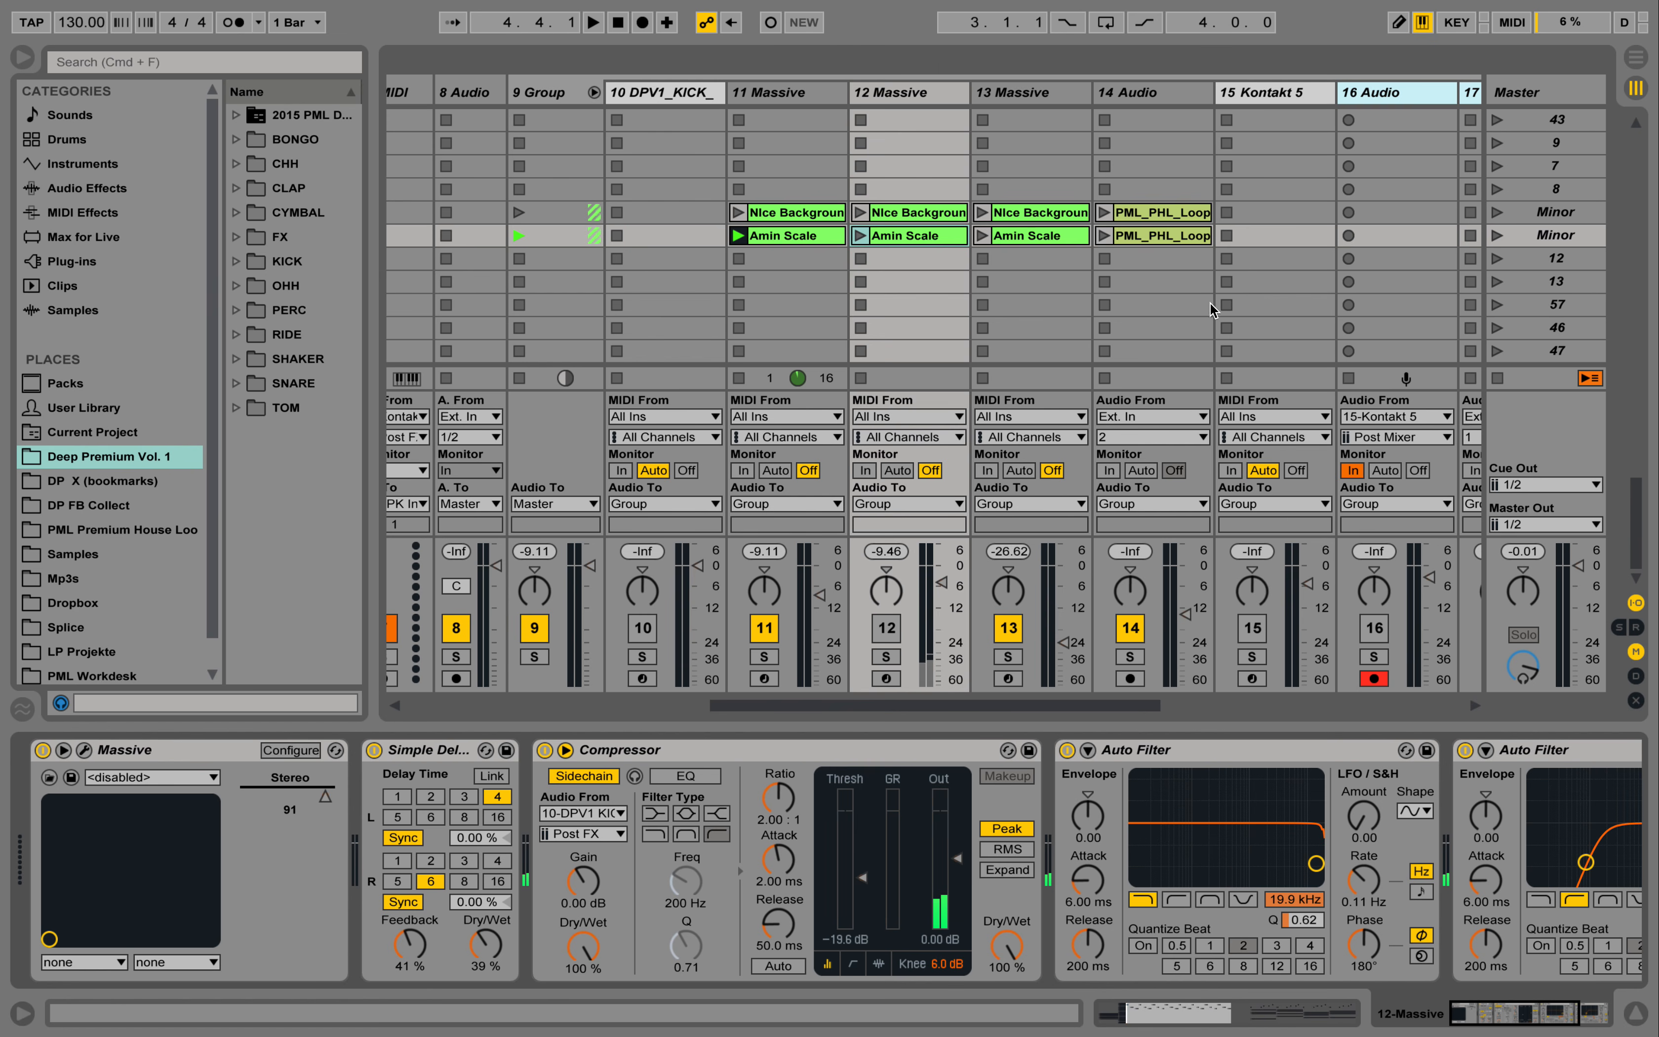
Launch the Amin Scale scene with track 12 Massive activated and set that track's volume to -8.4 dB
{"action": "left_click", "coordinate": [1498, 235]}
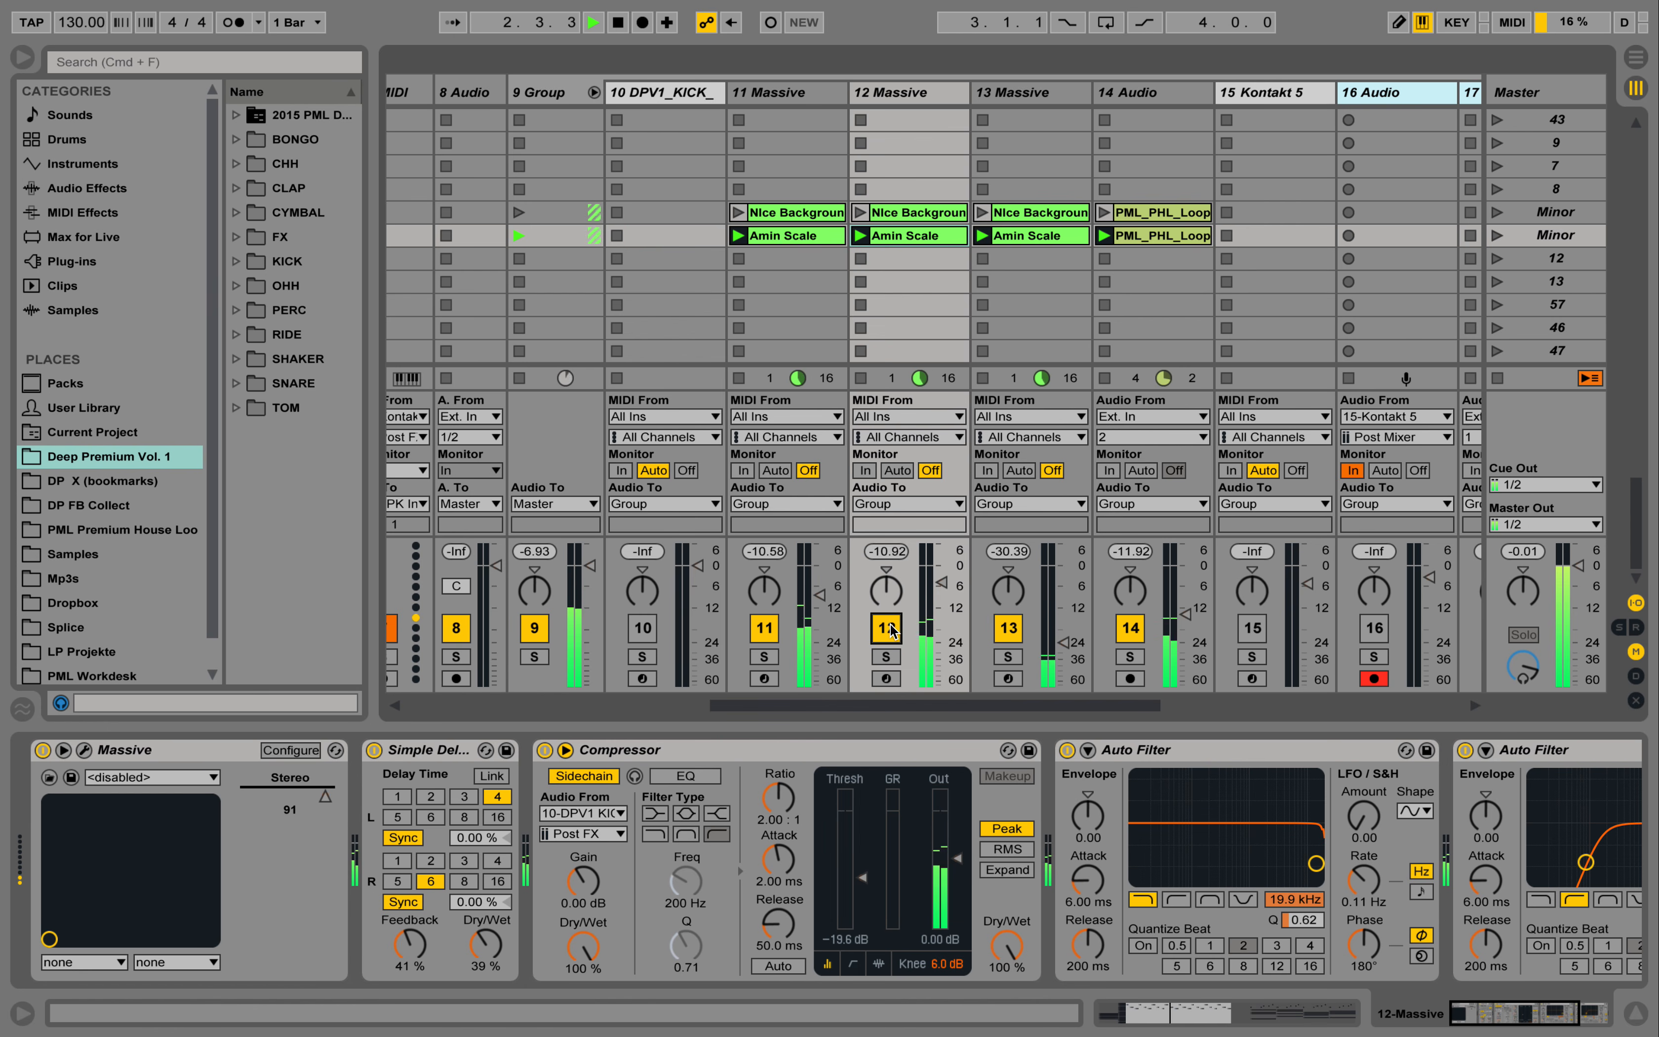
{"action": "left_click_drag", "start_coordinate": [943, 582], "coordinate": [943, 590]}
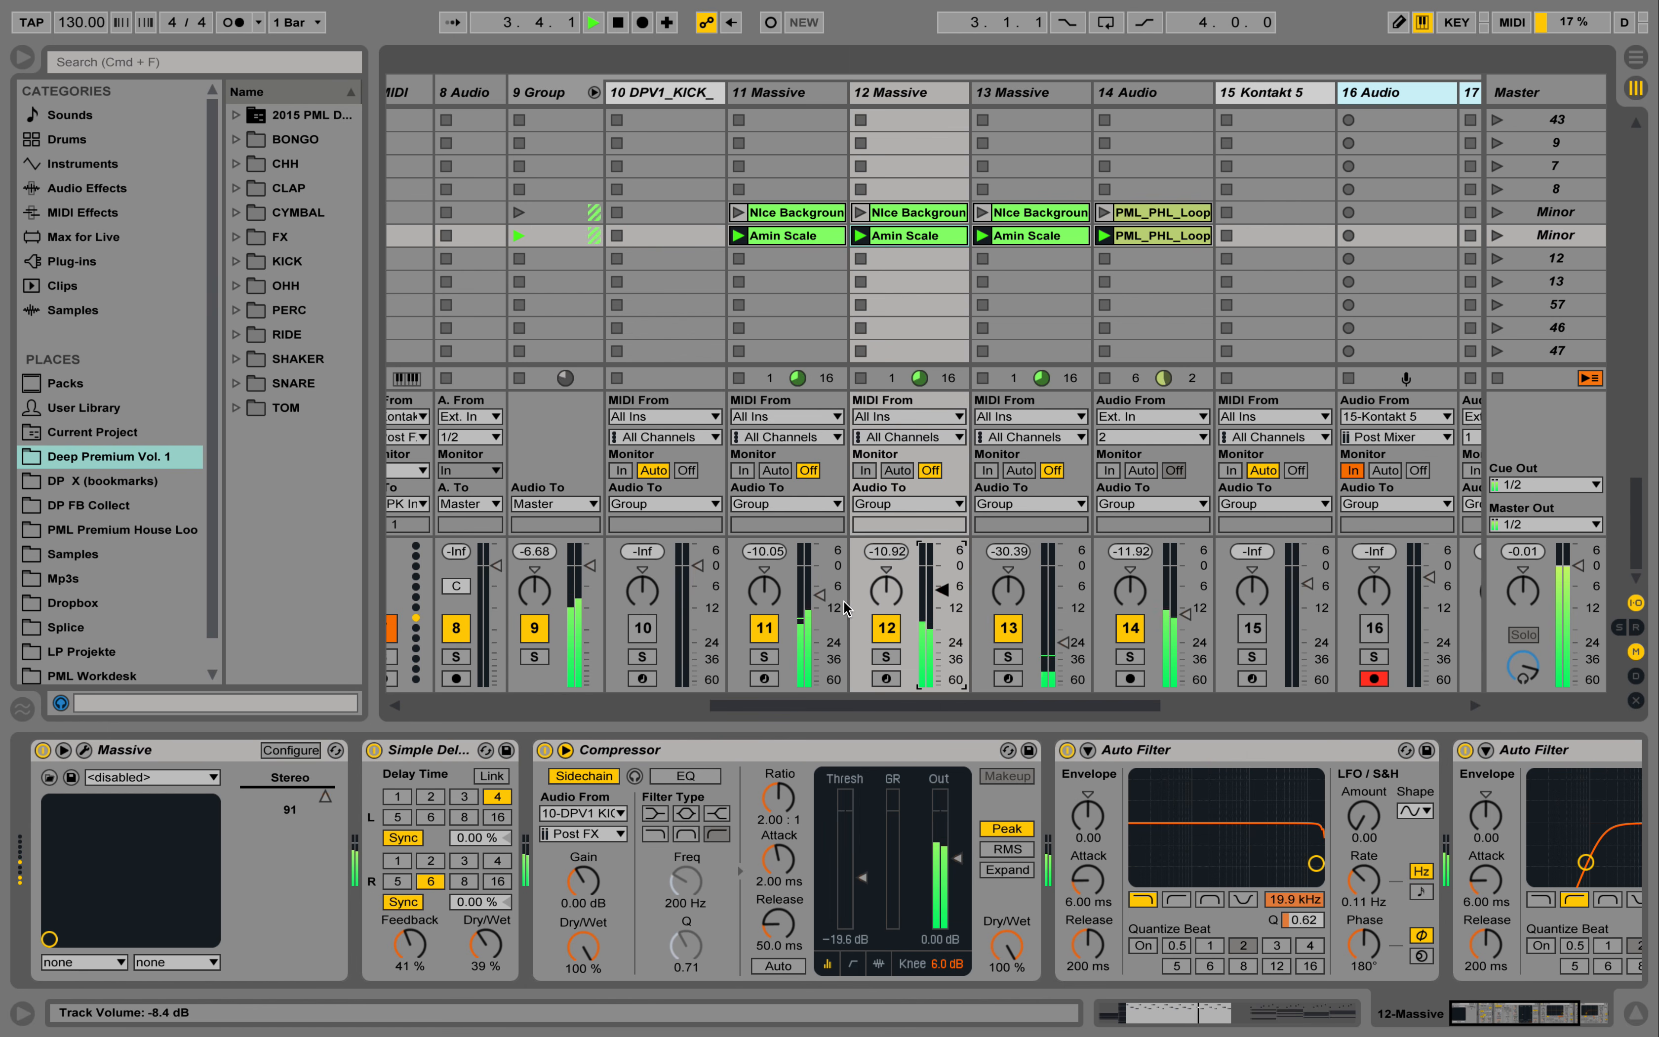
Deactivate the melody notes from G3 up to F4 in bars 1 to 4 of track 11's Amin Scale clip
{"action": "double_click", "coordinate": [801, 240]}
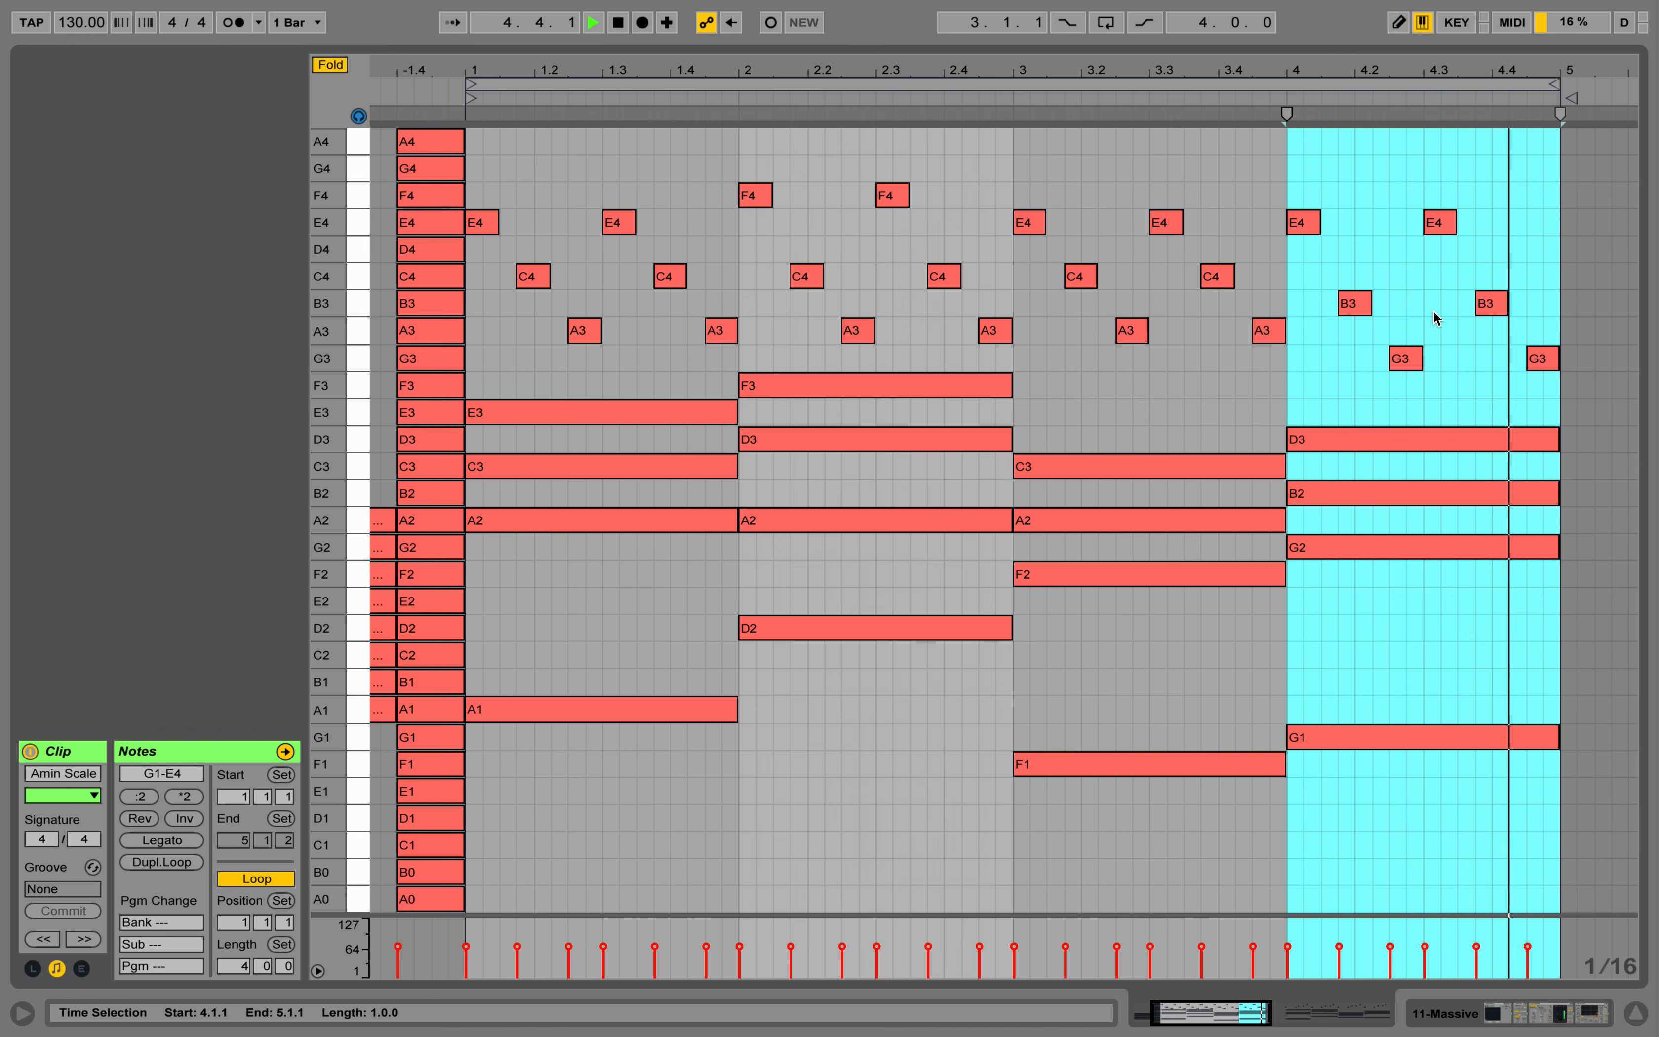
{"action": "left_click_drag", "start_coordinate": [488, 163], "coordinate": [1551, 361]}
{"action": "left_click", "coordinate": [1200, 354]}
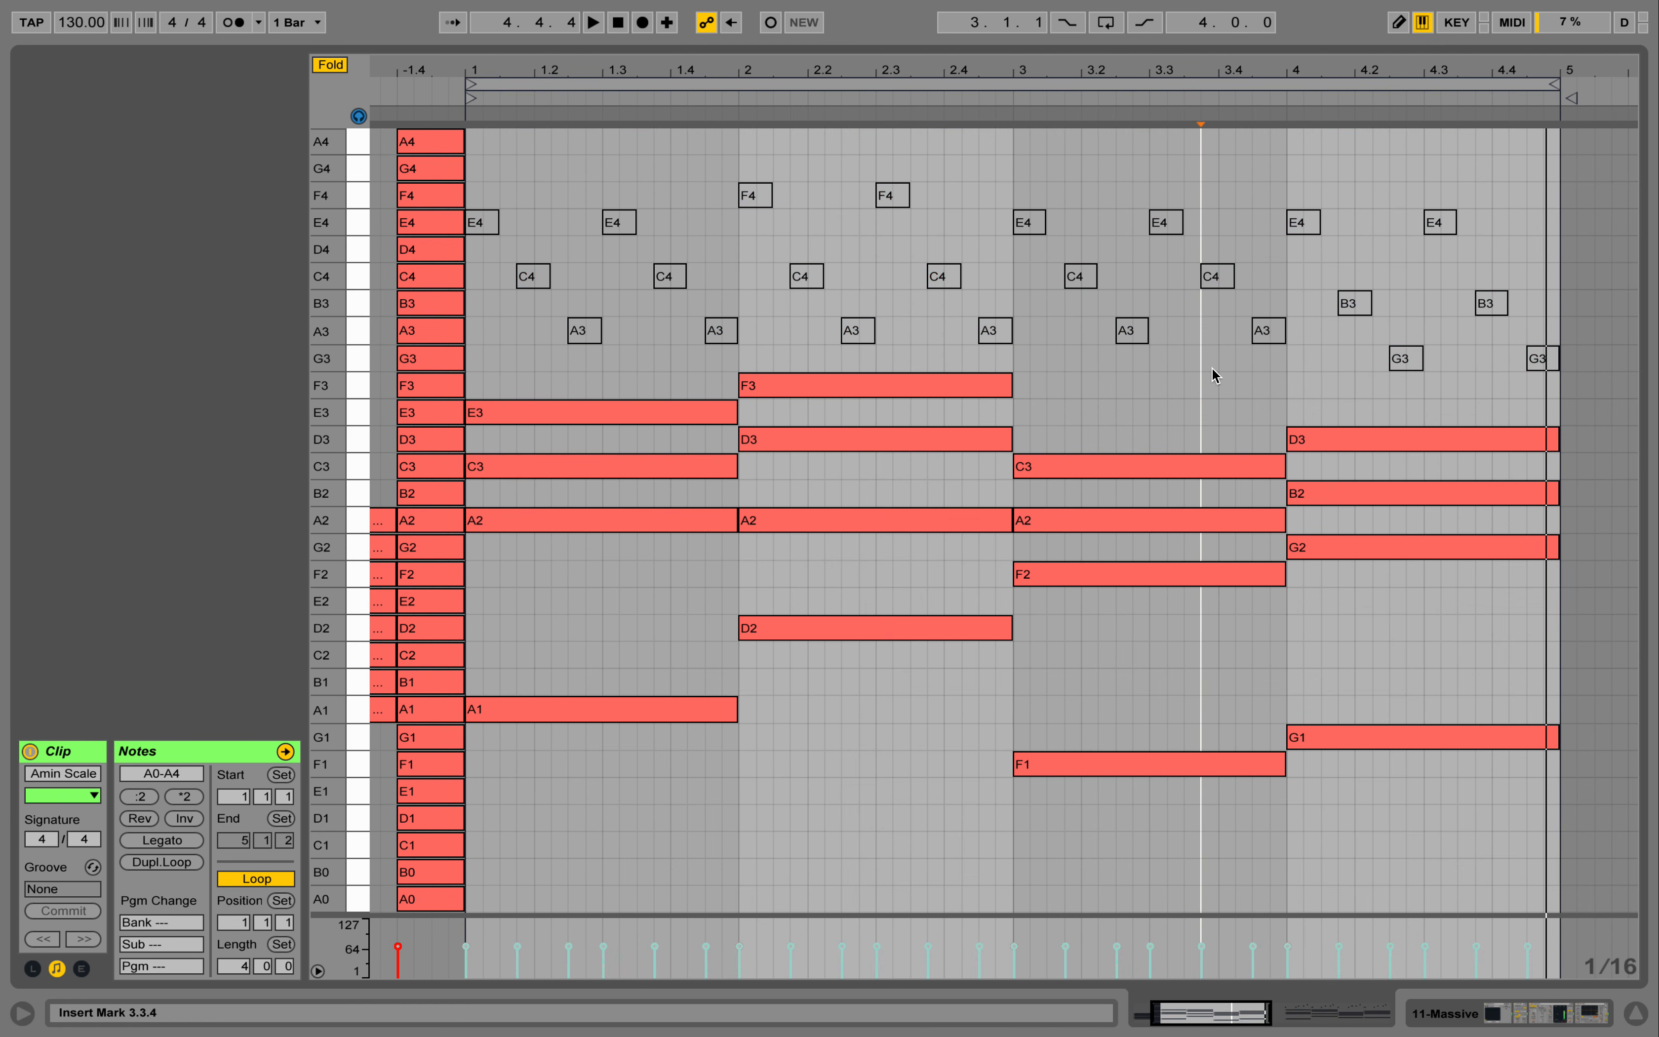
{"action": "left_click", "coordinate": [1514, 1009]}
Solo track 12 Massive and reduce its Simple Delay to 16 % feedback and 13 % dry/wet while auditioning it
{"action": "left_click", "coordinate": [902, 237]}
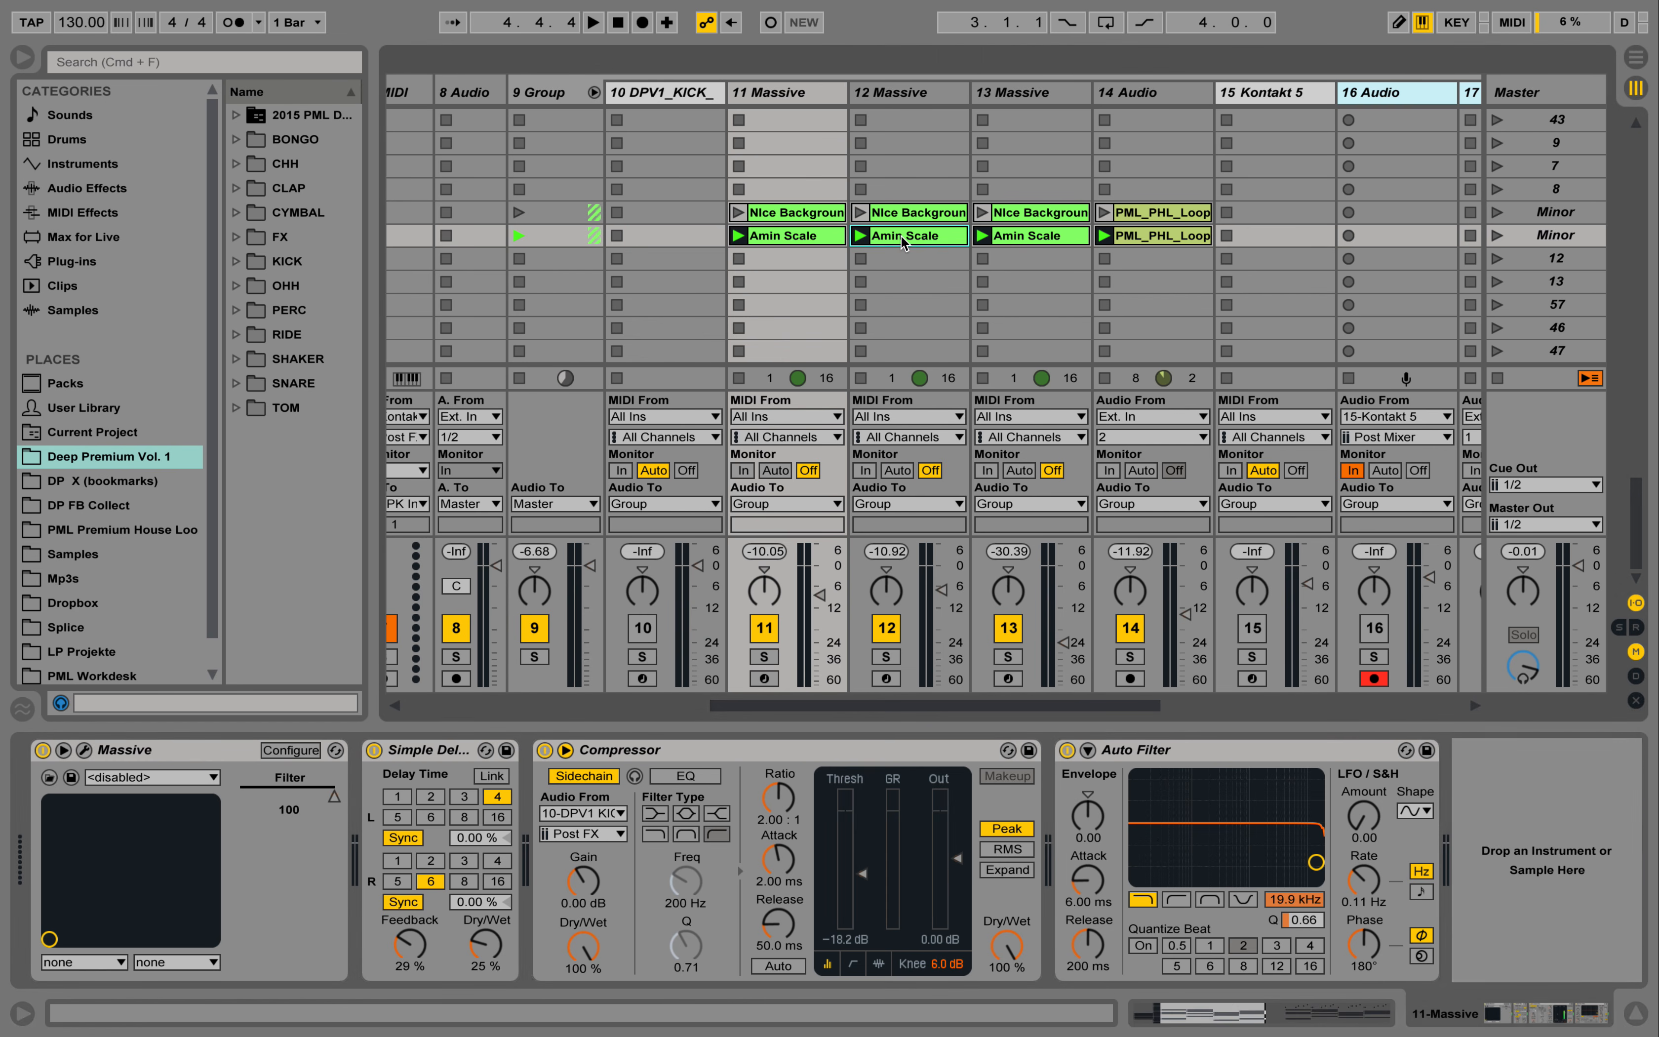
{"action": "left_click", "coordinate": [886, 657]}
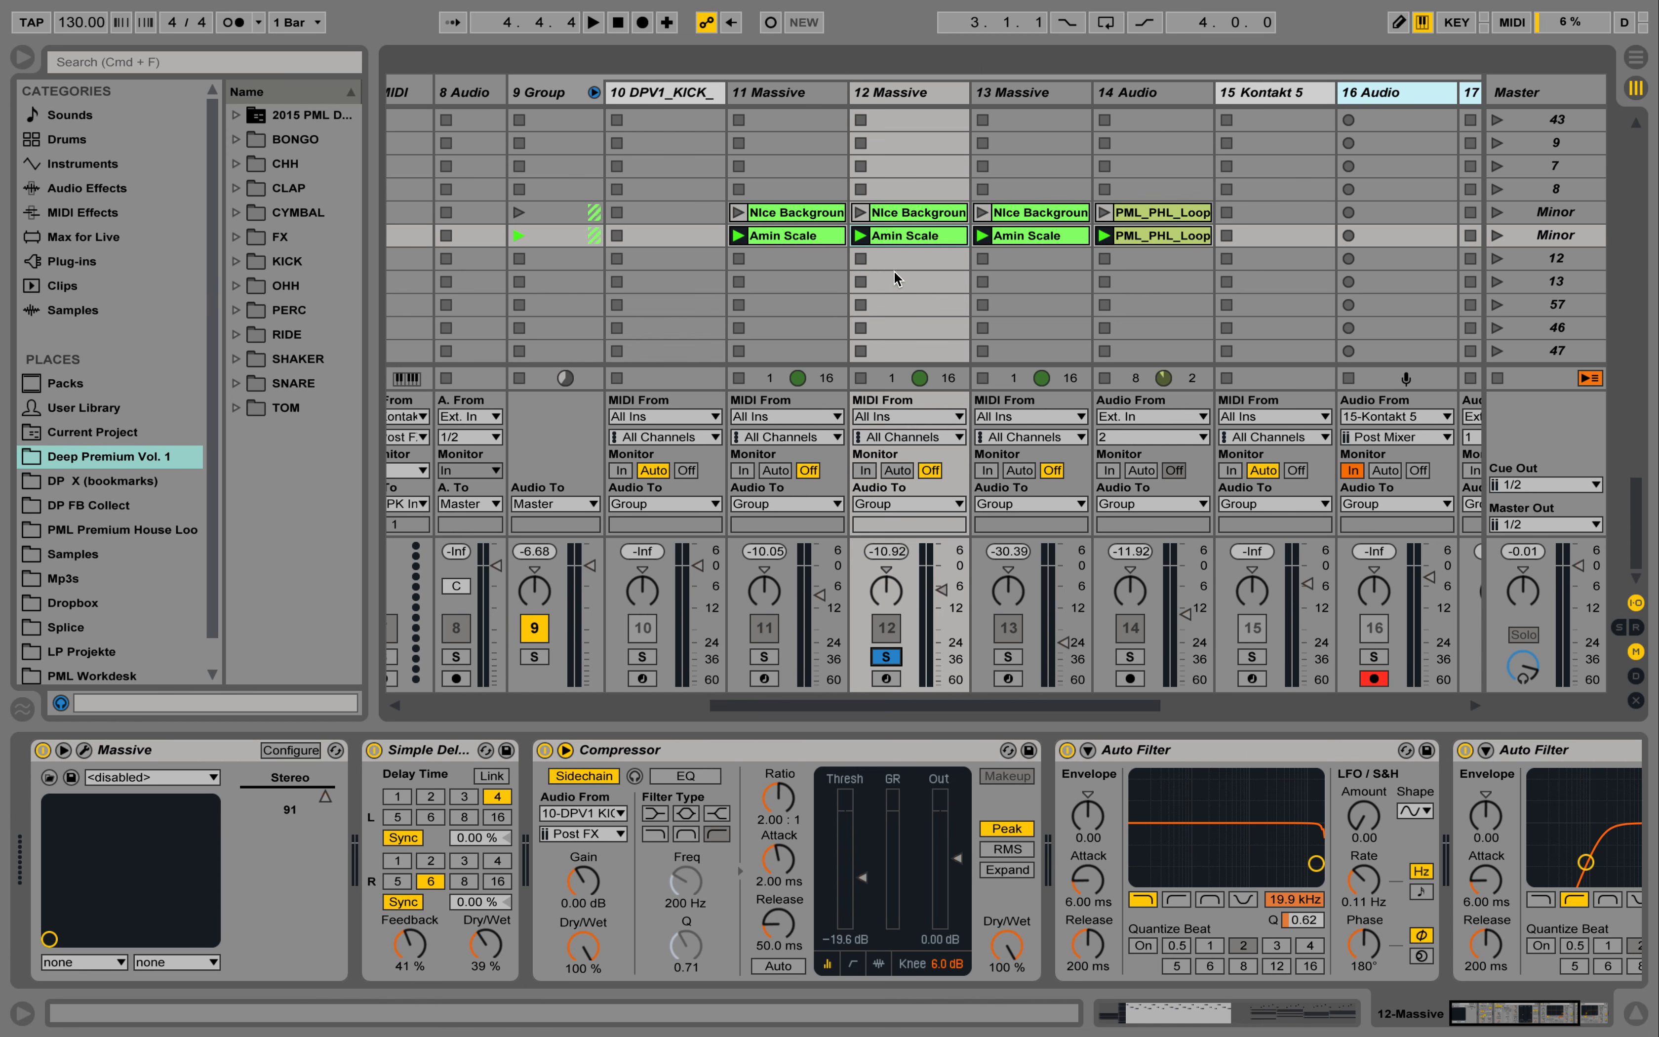
{"action": "key", "text": "space"}
{"action": "key", "text": "space"}
{"action": "mouse_move", "coordinate": [486, 946]}
{"action": "left_mouse_down"}
{"action": "mouse_move", "coordinate": [485, 968]}
{"action": "mouse_move", "coordinate": [410, 960]}
{"action": "mouse_move", "coordinate": [482, 954]}
{"action": "left_mouse_up"}
{"action": "key", "text": "space"}
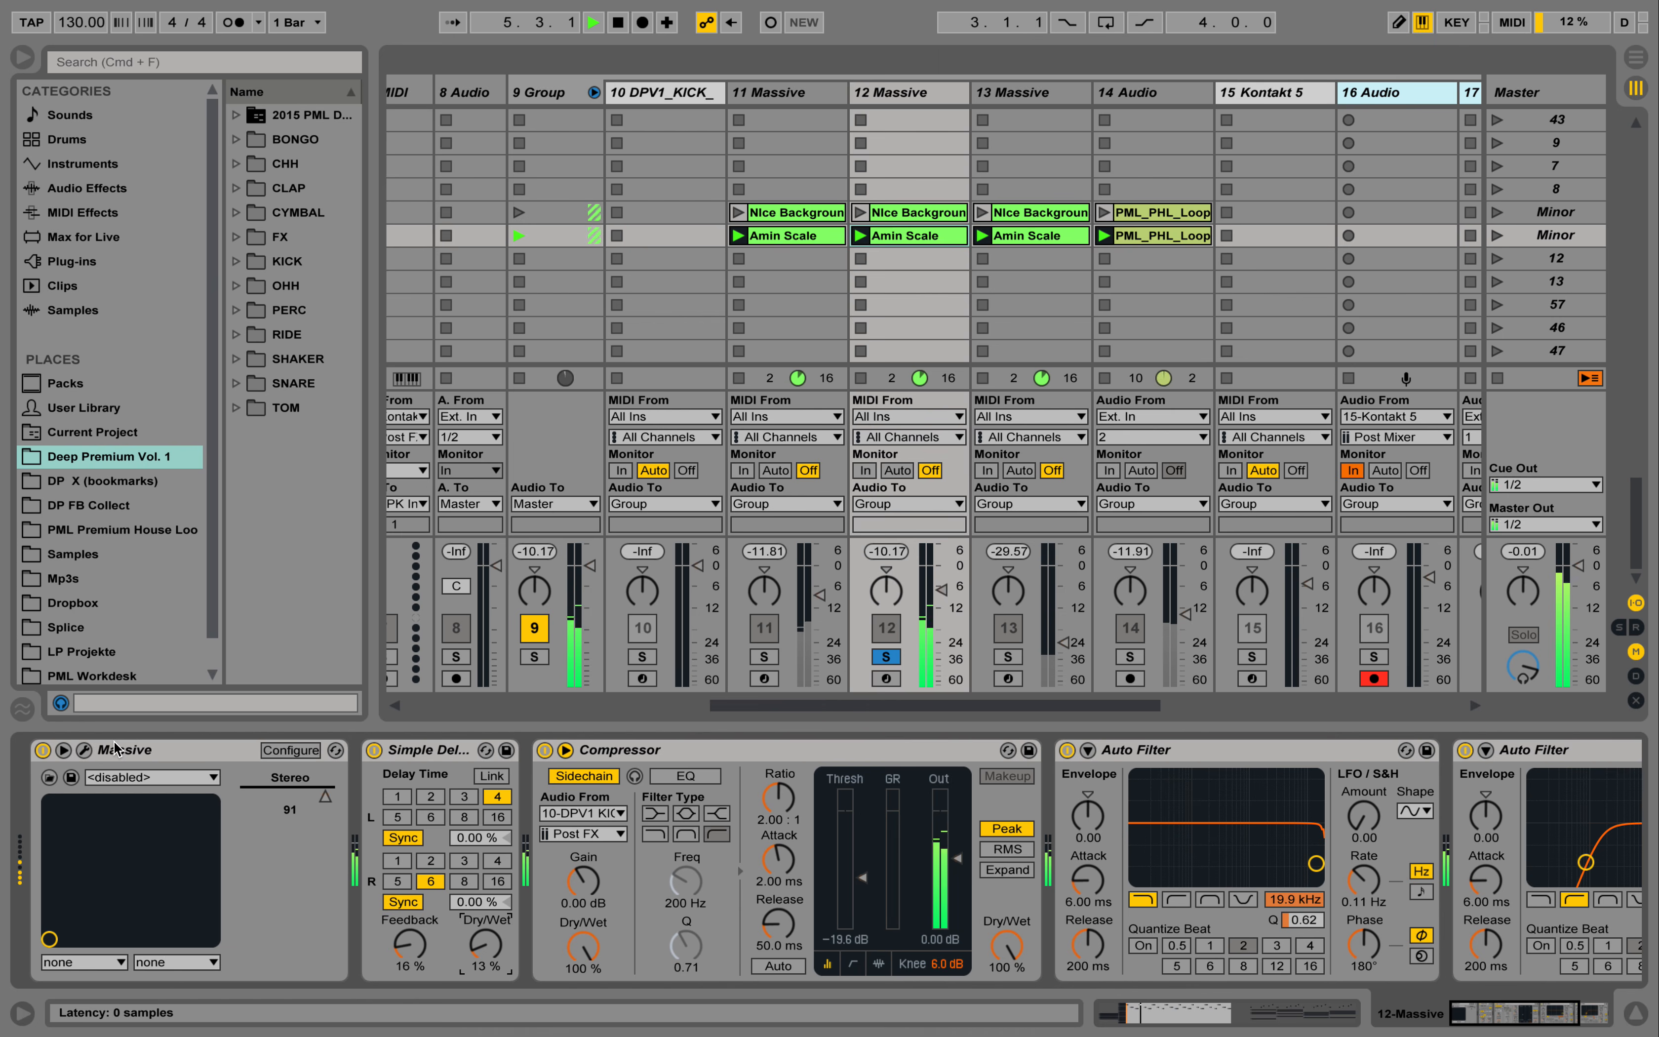
Set oscillator 1's envelope 1 pitch modulation to 0.00 in track 12's Massive and audition the sound
{"action": "left_click", "coordinate": [85, 750]}
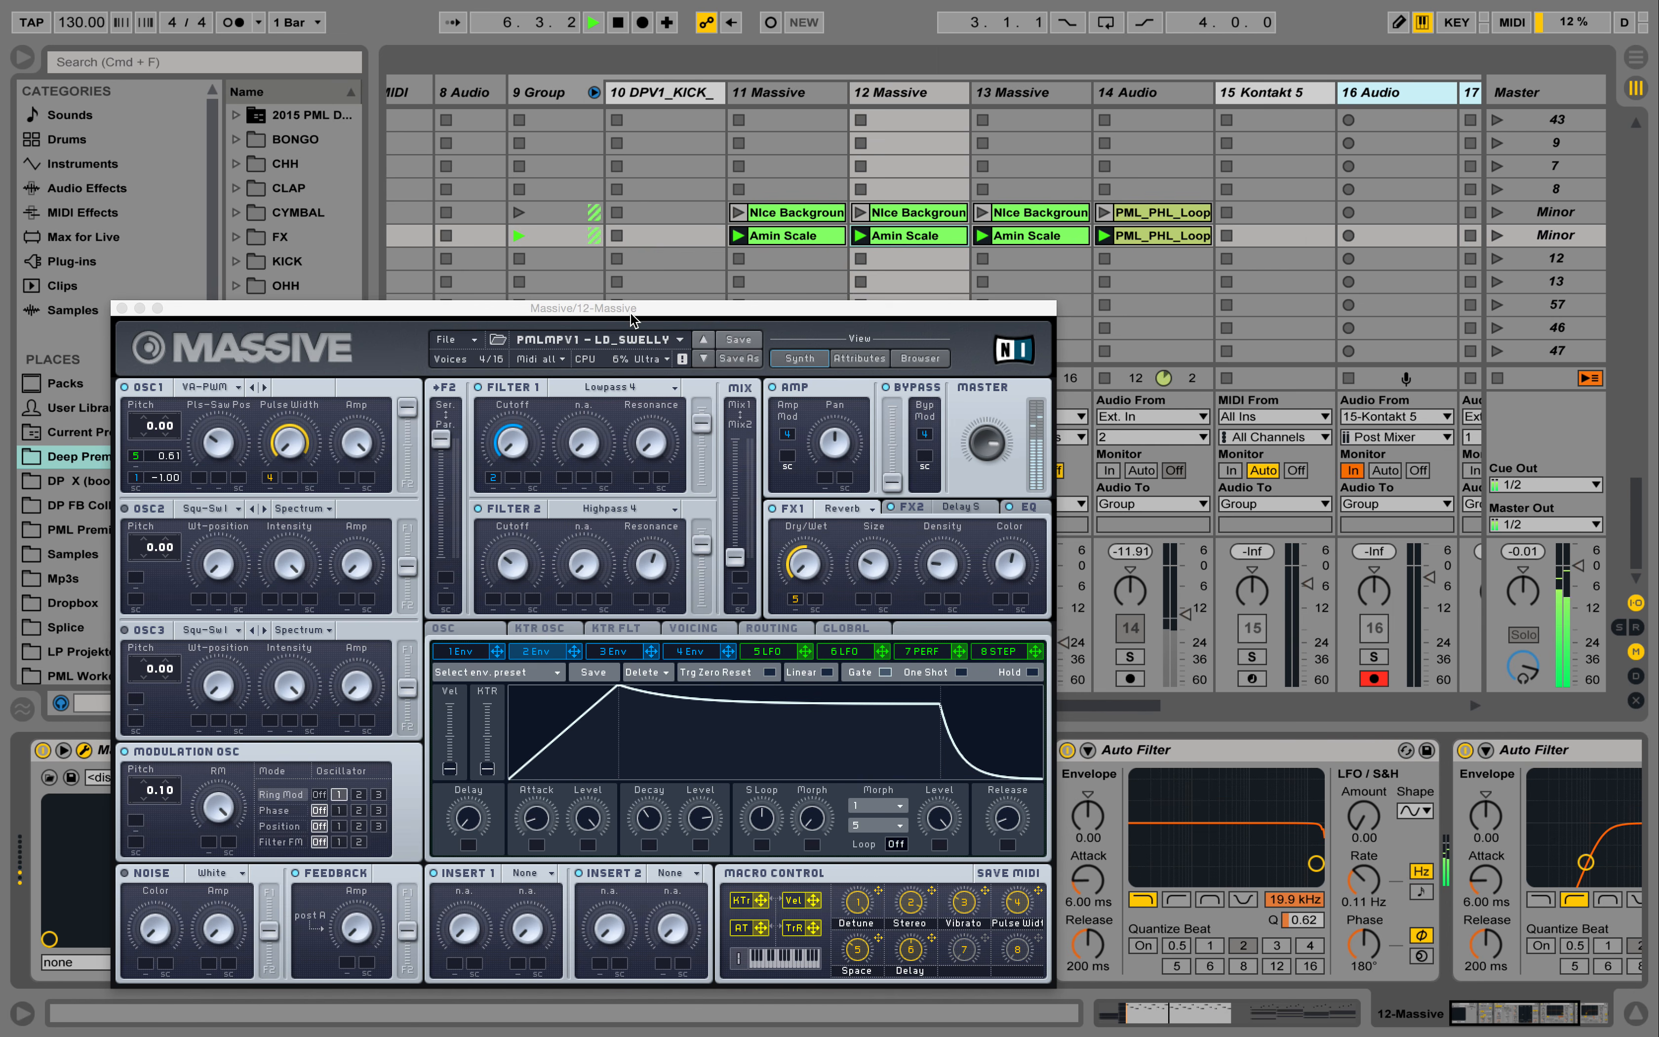
{"action": "left_click_drag", "start_coordinate": [634, 320], "coordinate": [916, 124]}
{"action": "left_click", "coordinate": [746, 455]}
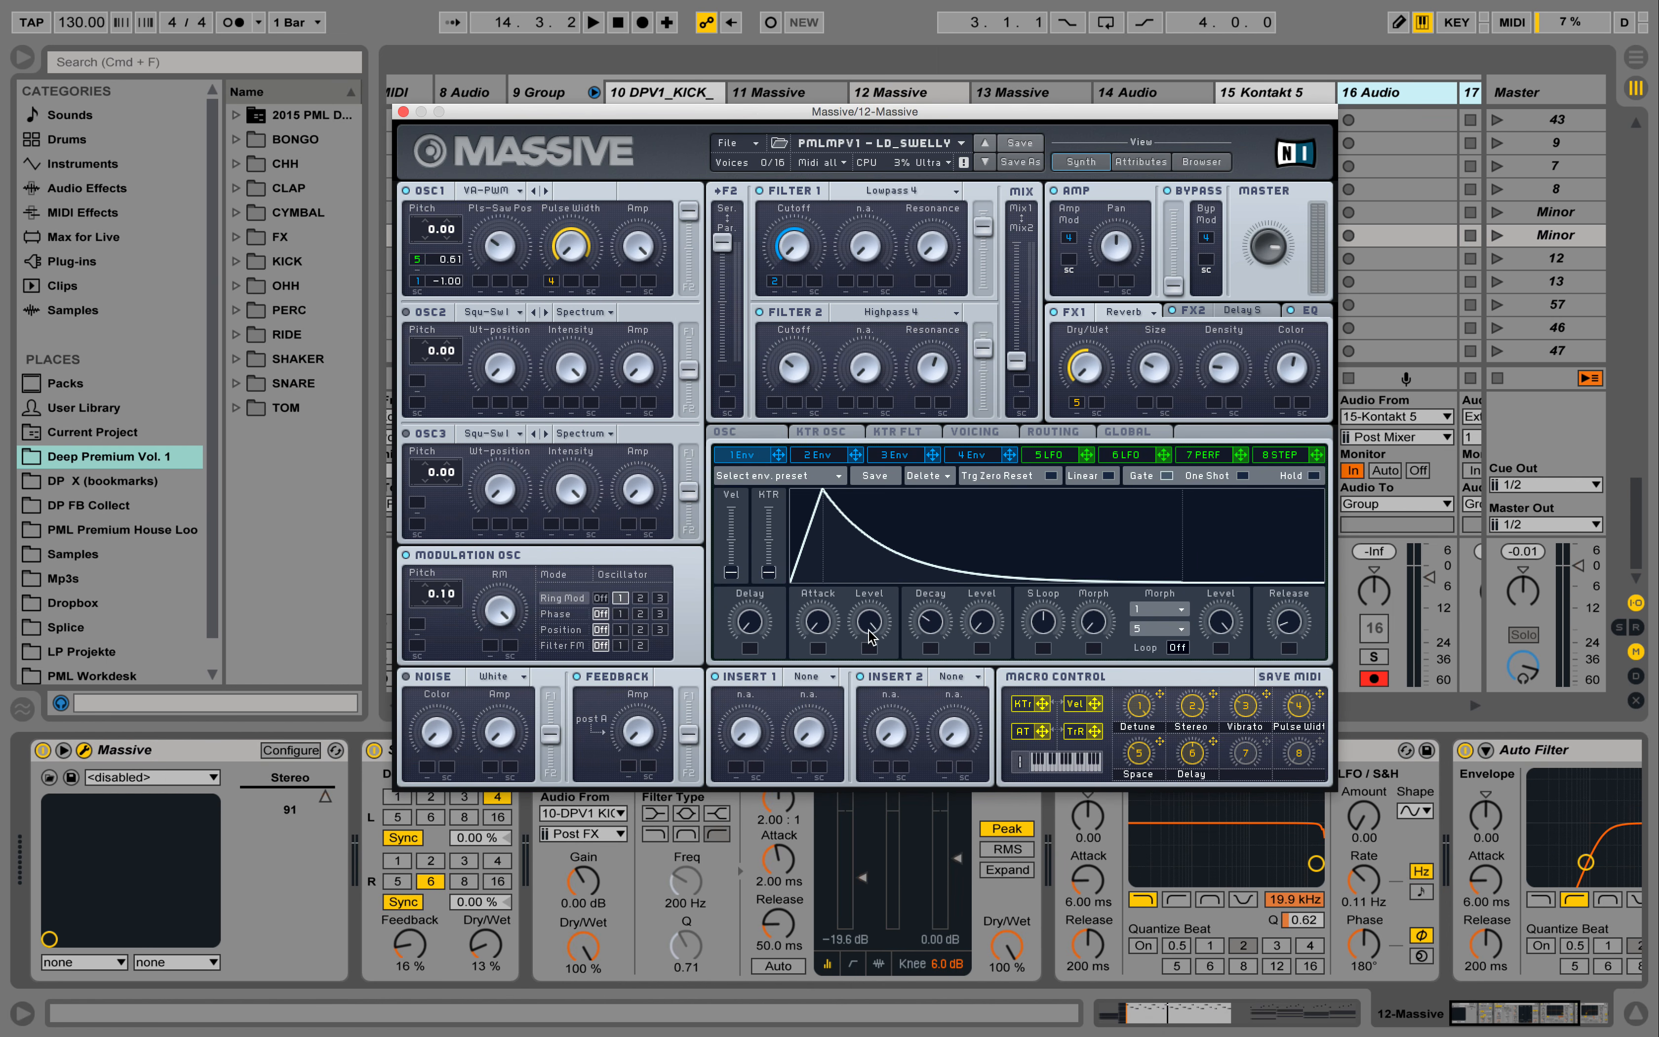
{"action": "key", "text": "space"}
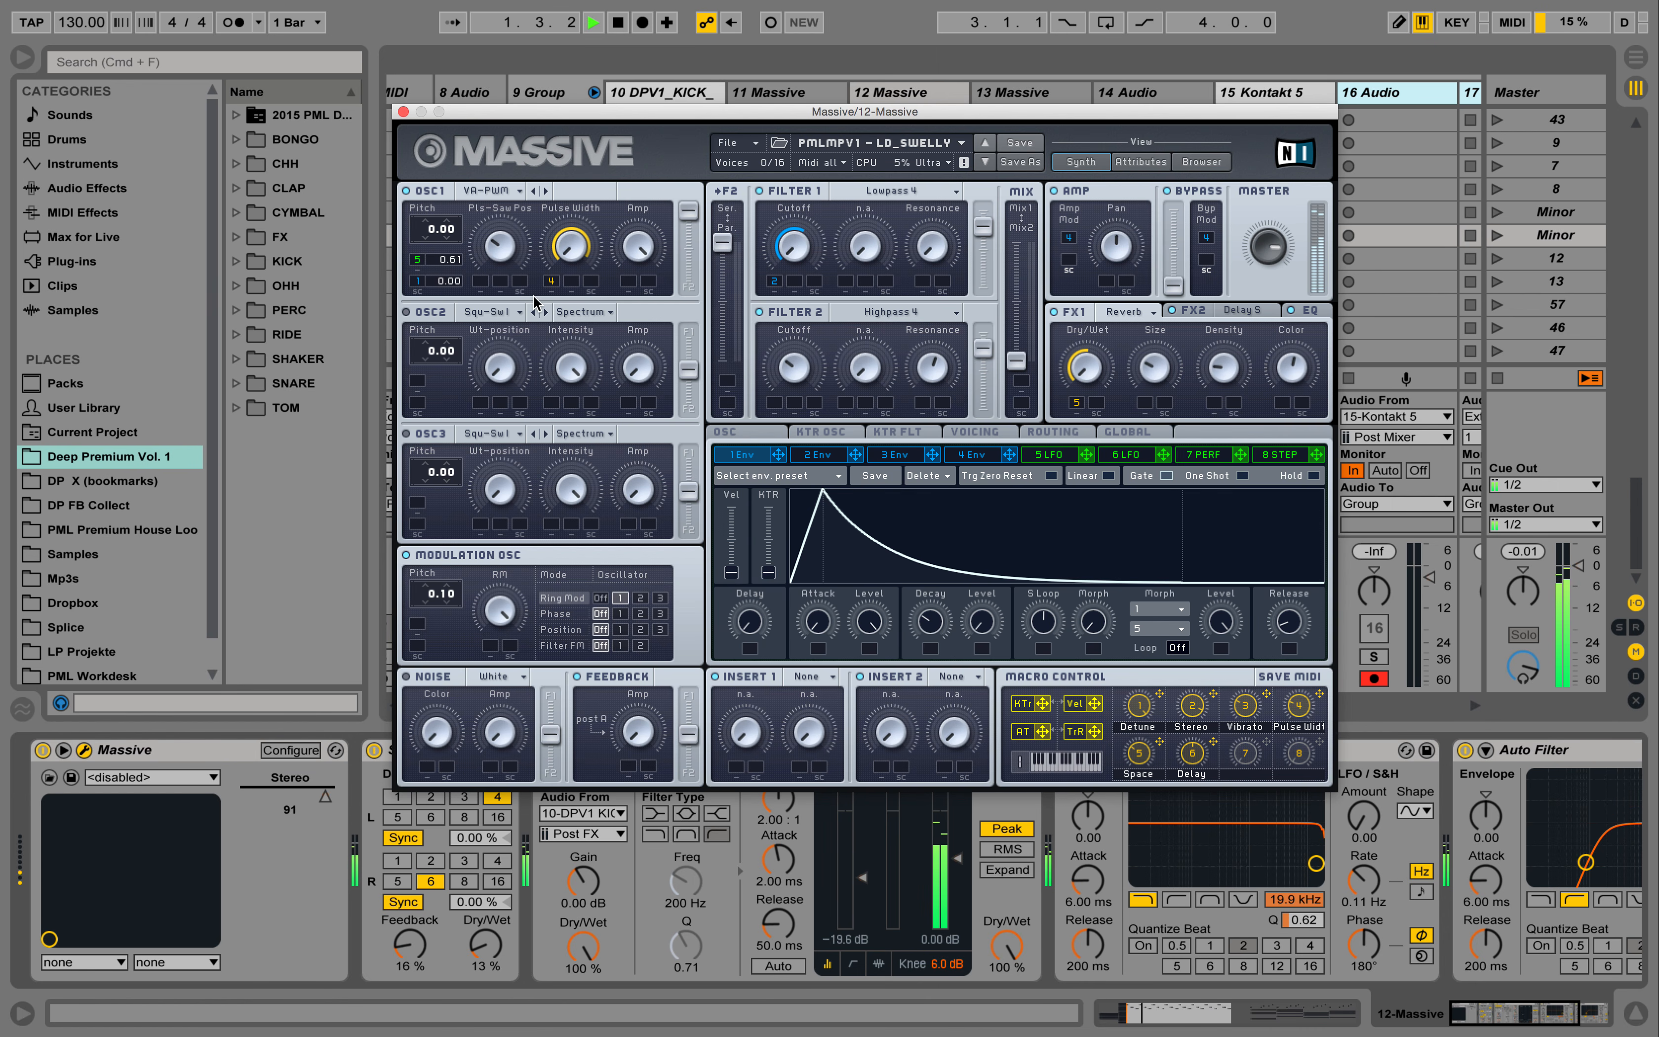
{"action": "key", "text": "space"}
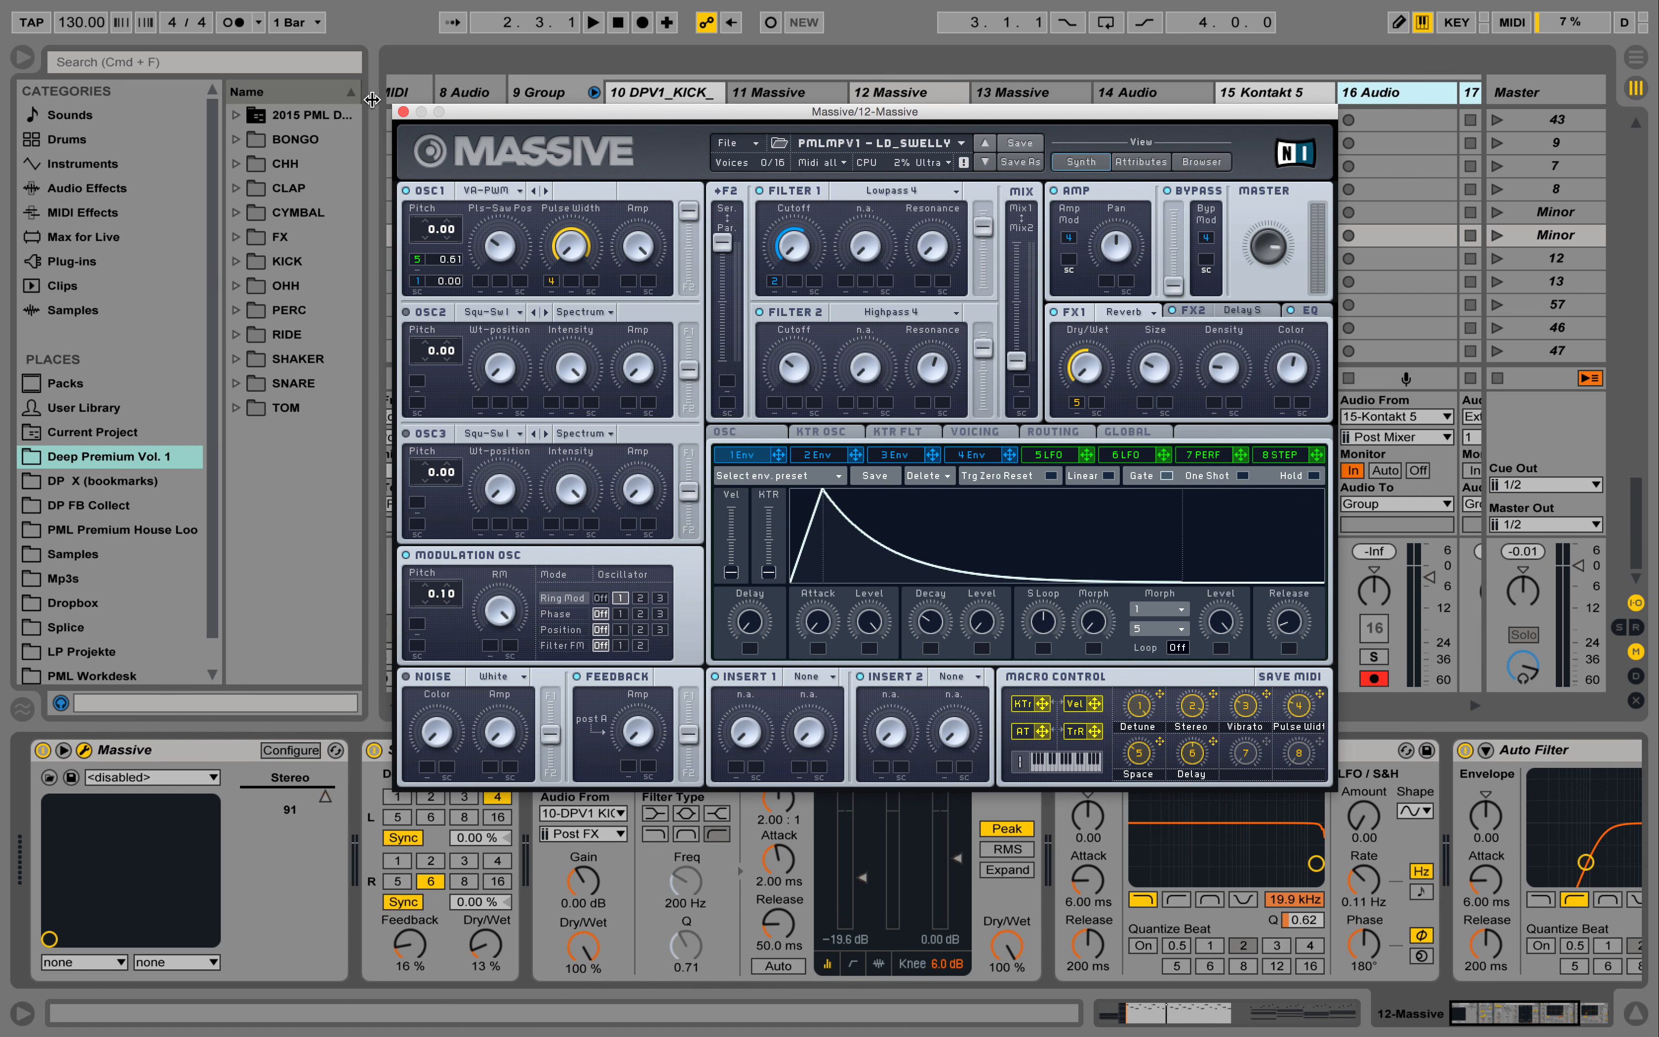
{"action": "left_click", "coordinate": [403, 111]}
Play the soloed melody and lower the decay level of envelope 2 in track 12's Massive
{"action": "key", "text": "space"}
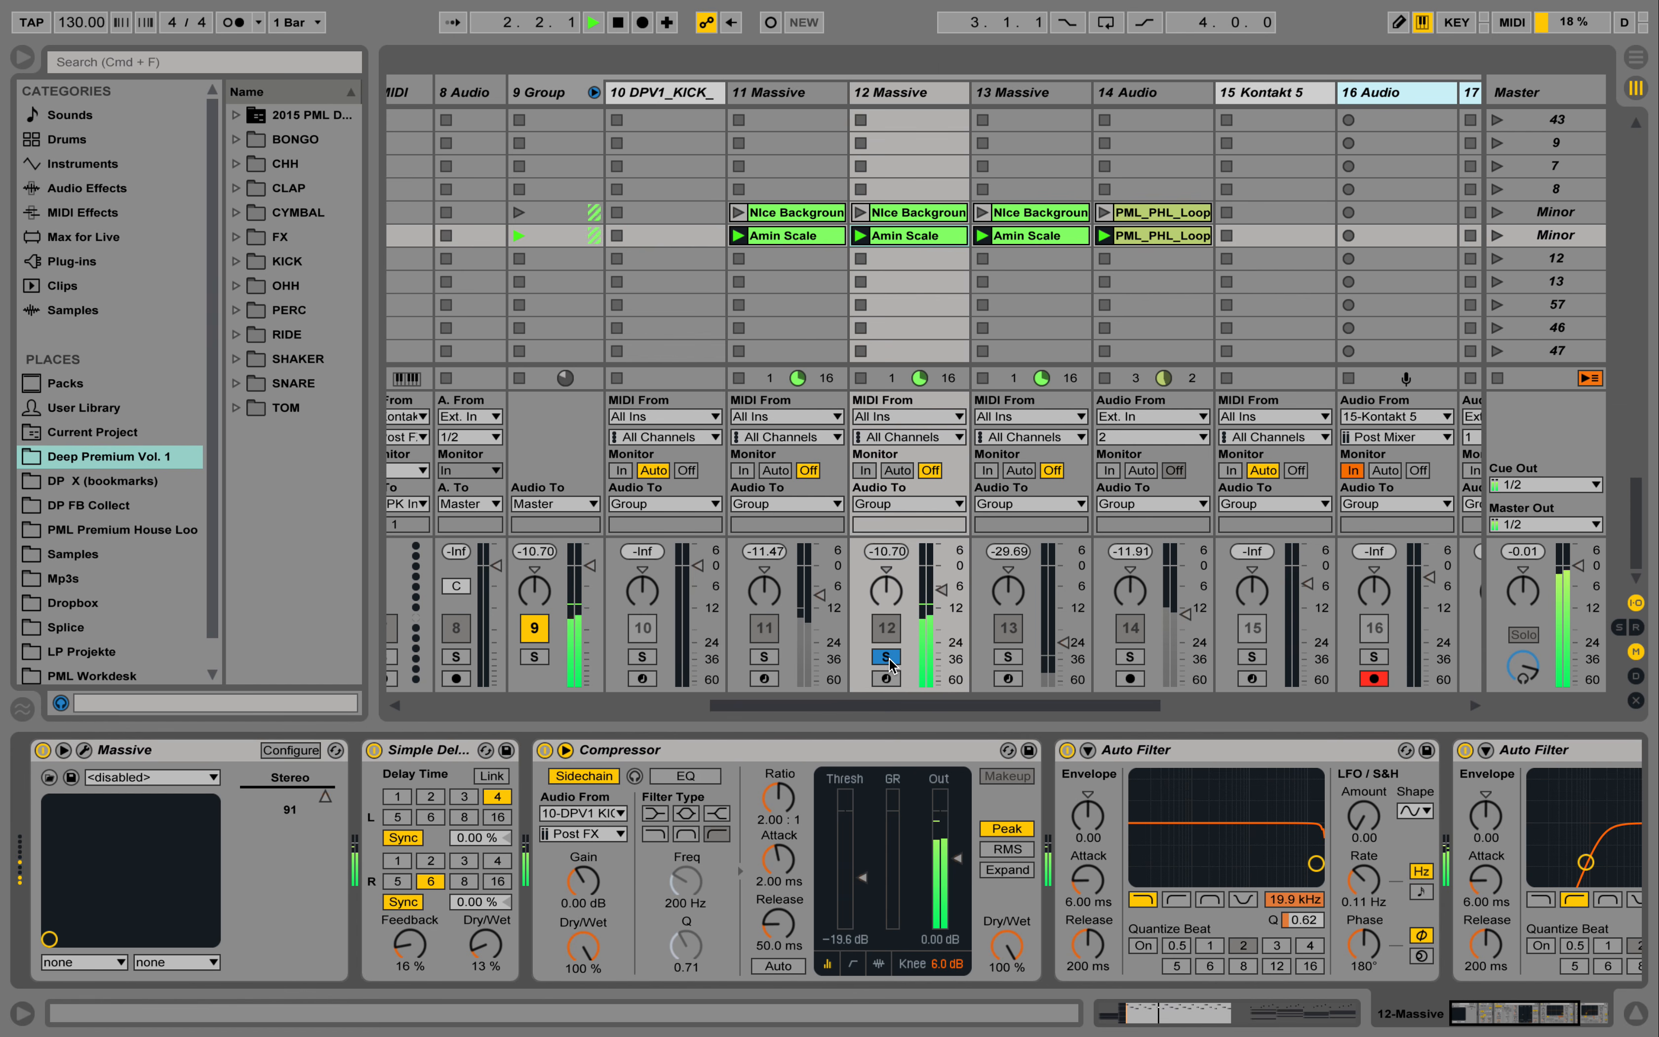
{"action": "mouse_move", "coordinate": [1490, 1007]}
{"action": "left_mouse_down"}
{"action": "mouse_move", "coordinate": [1518, 1008]}
{"action": "mouse_move", "coordinate": [1485, 1010]}
{"action": "left_mouse_up"}
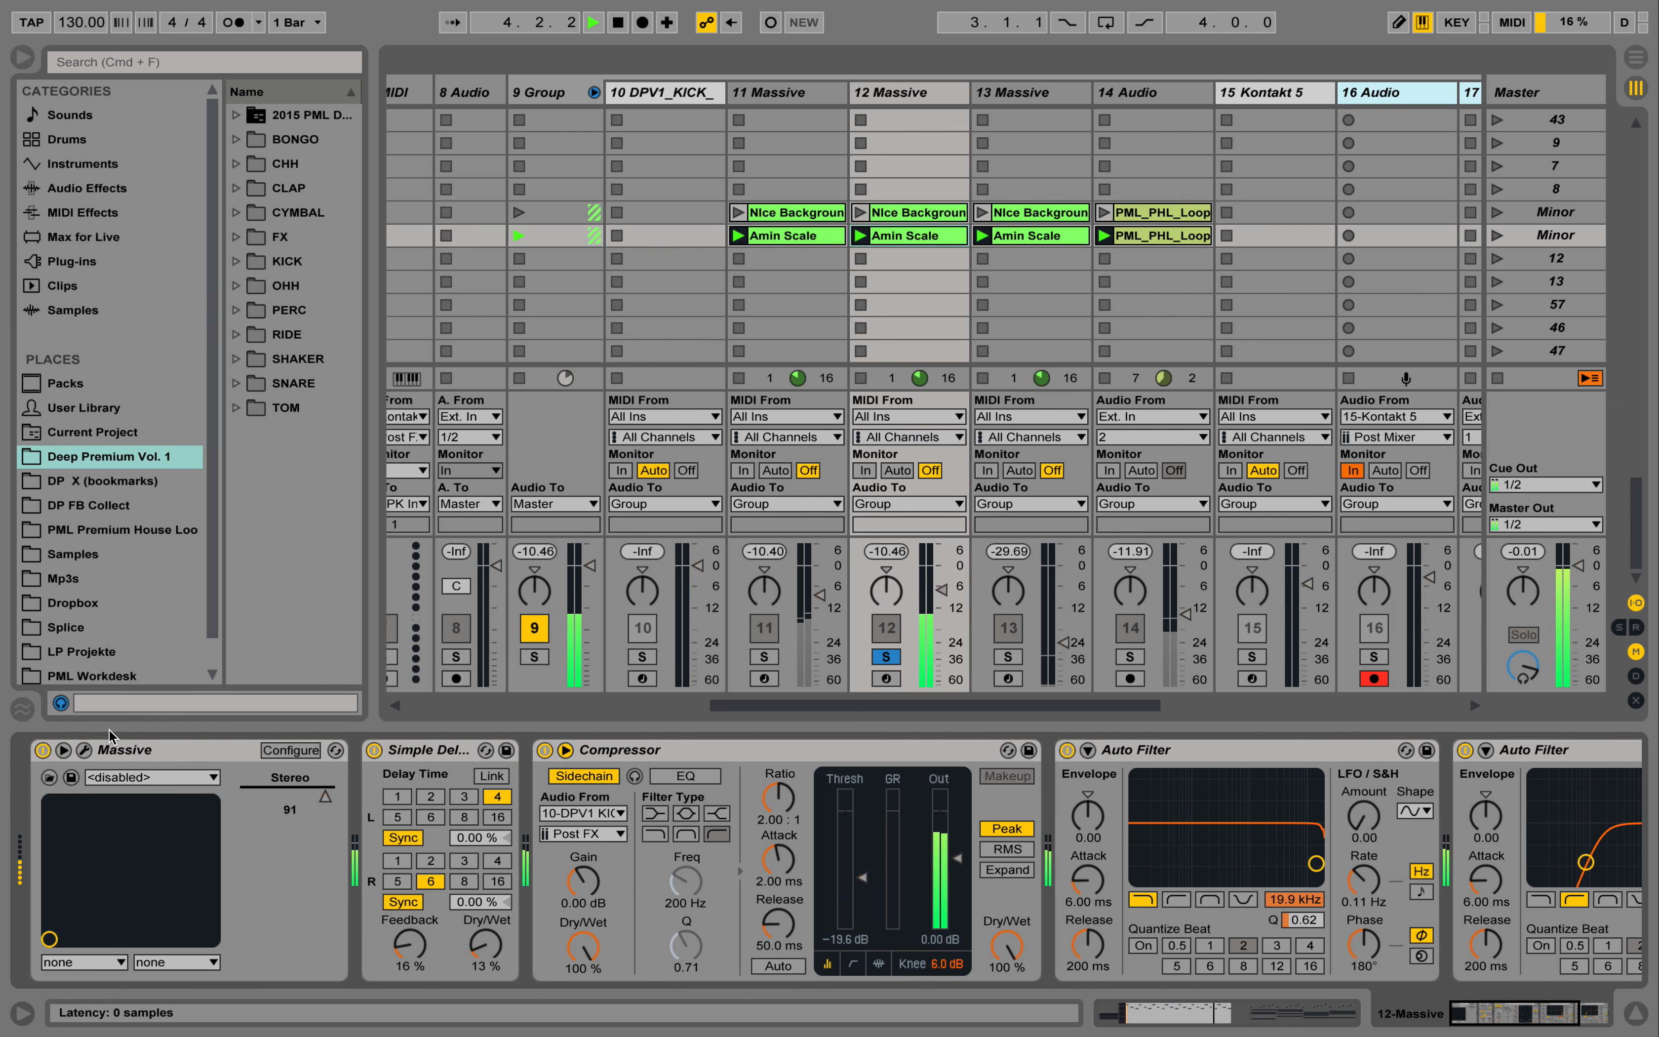
{"action": "left_click", "coordinate": [85, 750]}
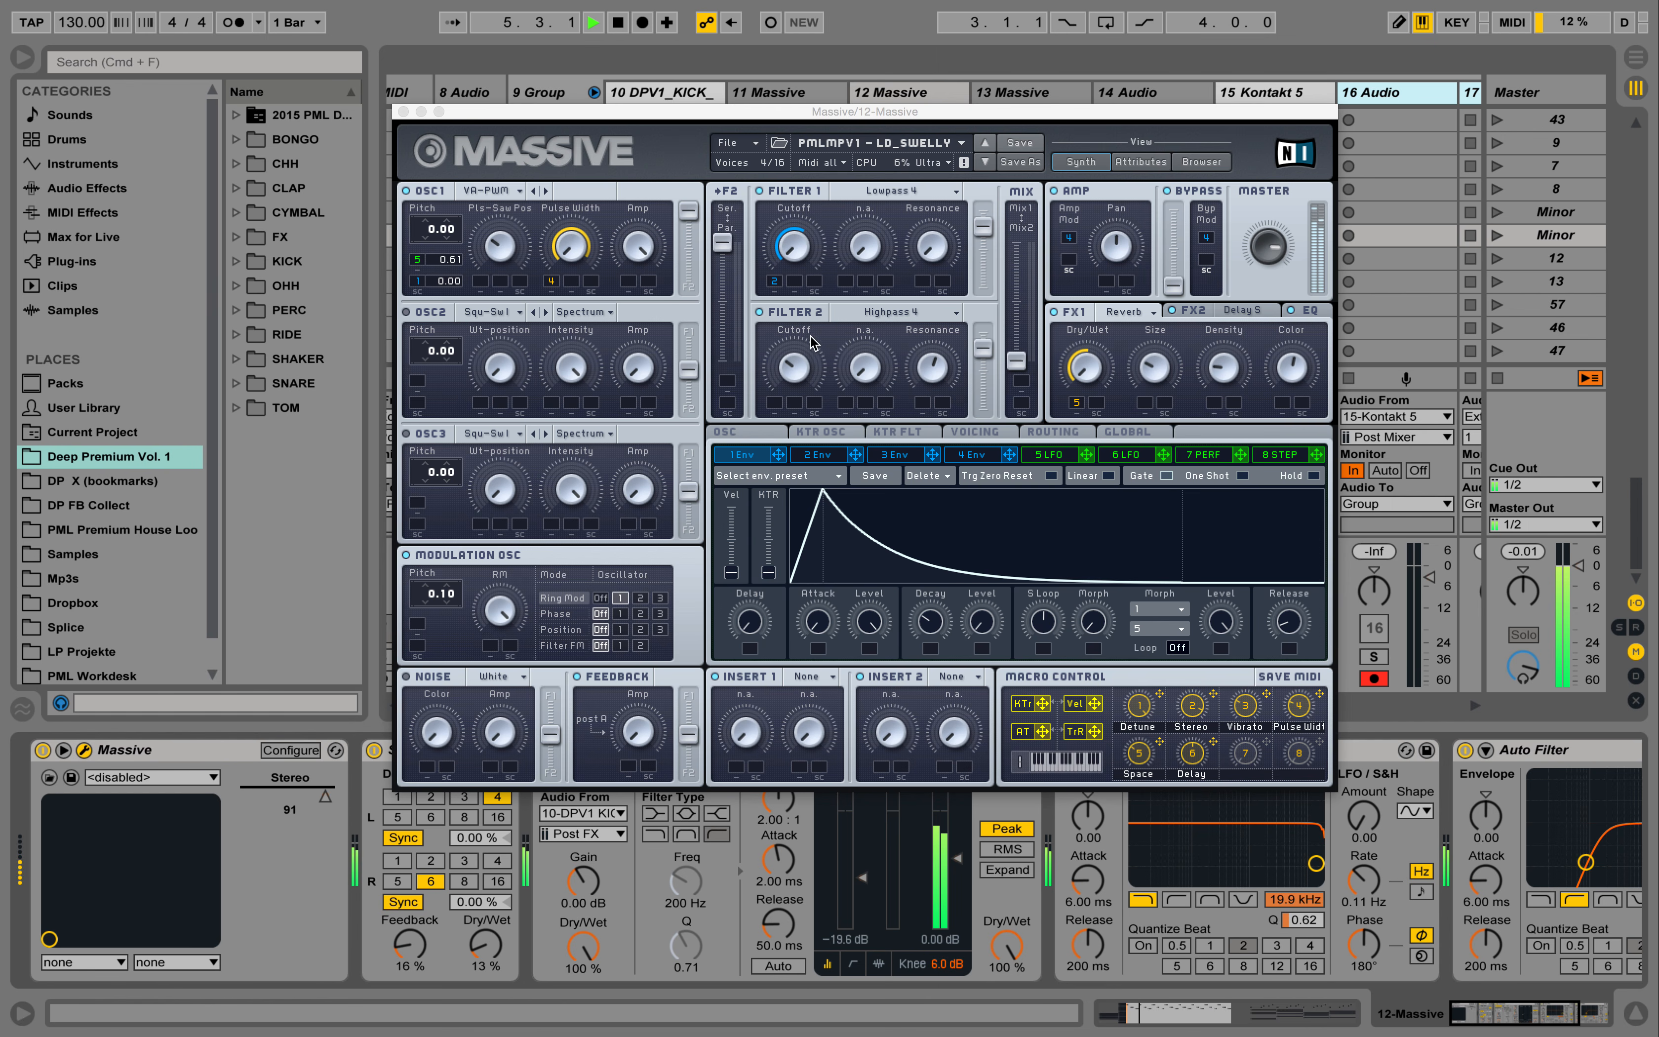
{"action": "left_click", "coordinate": [799, 223]}
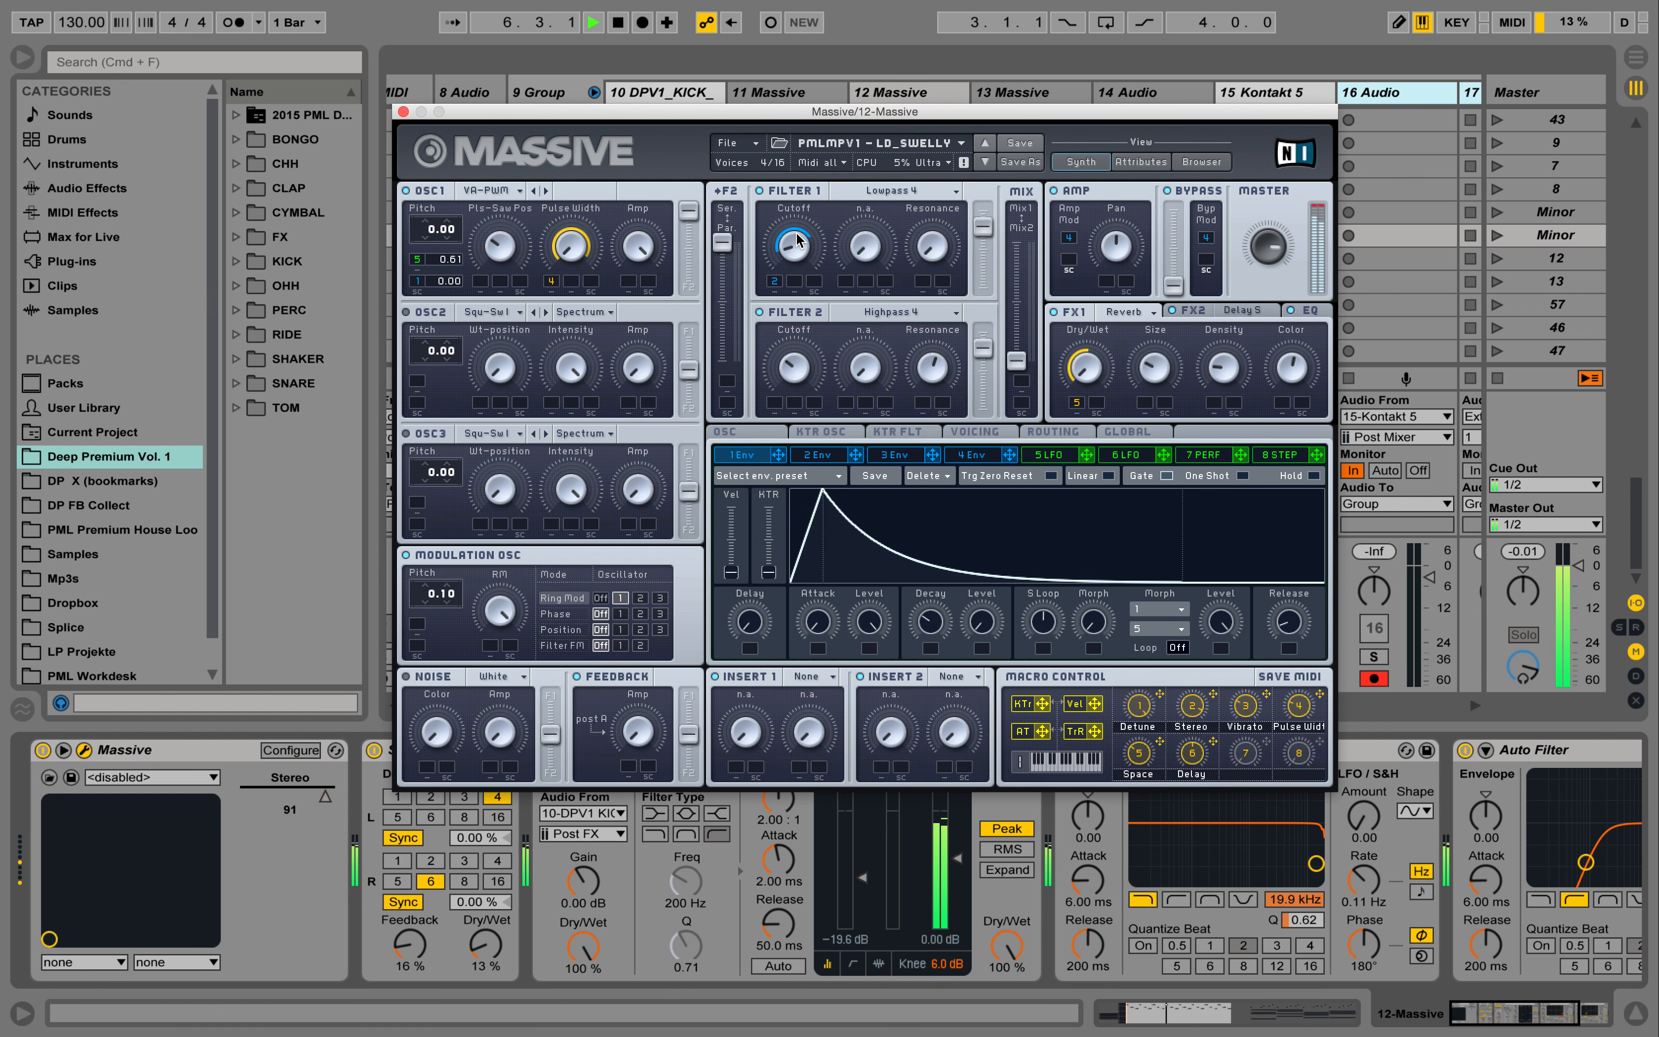
{"action": "left_click", "coordinate": [833, 453]}
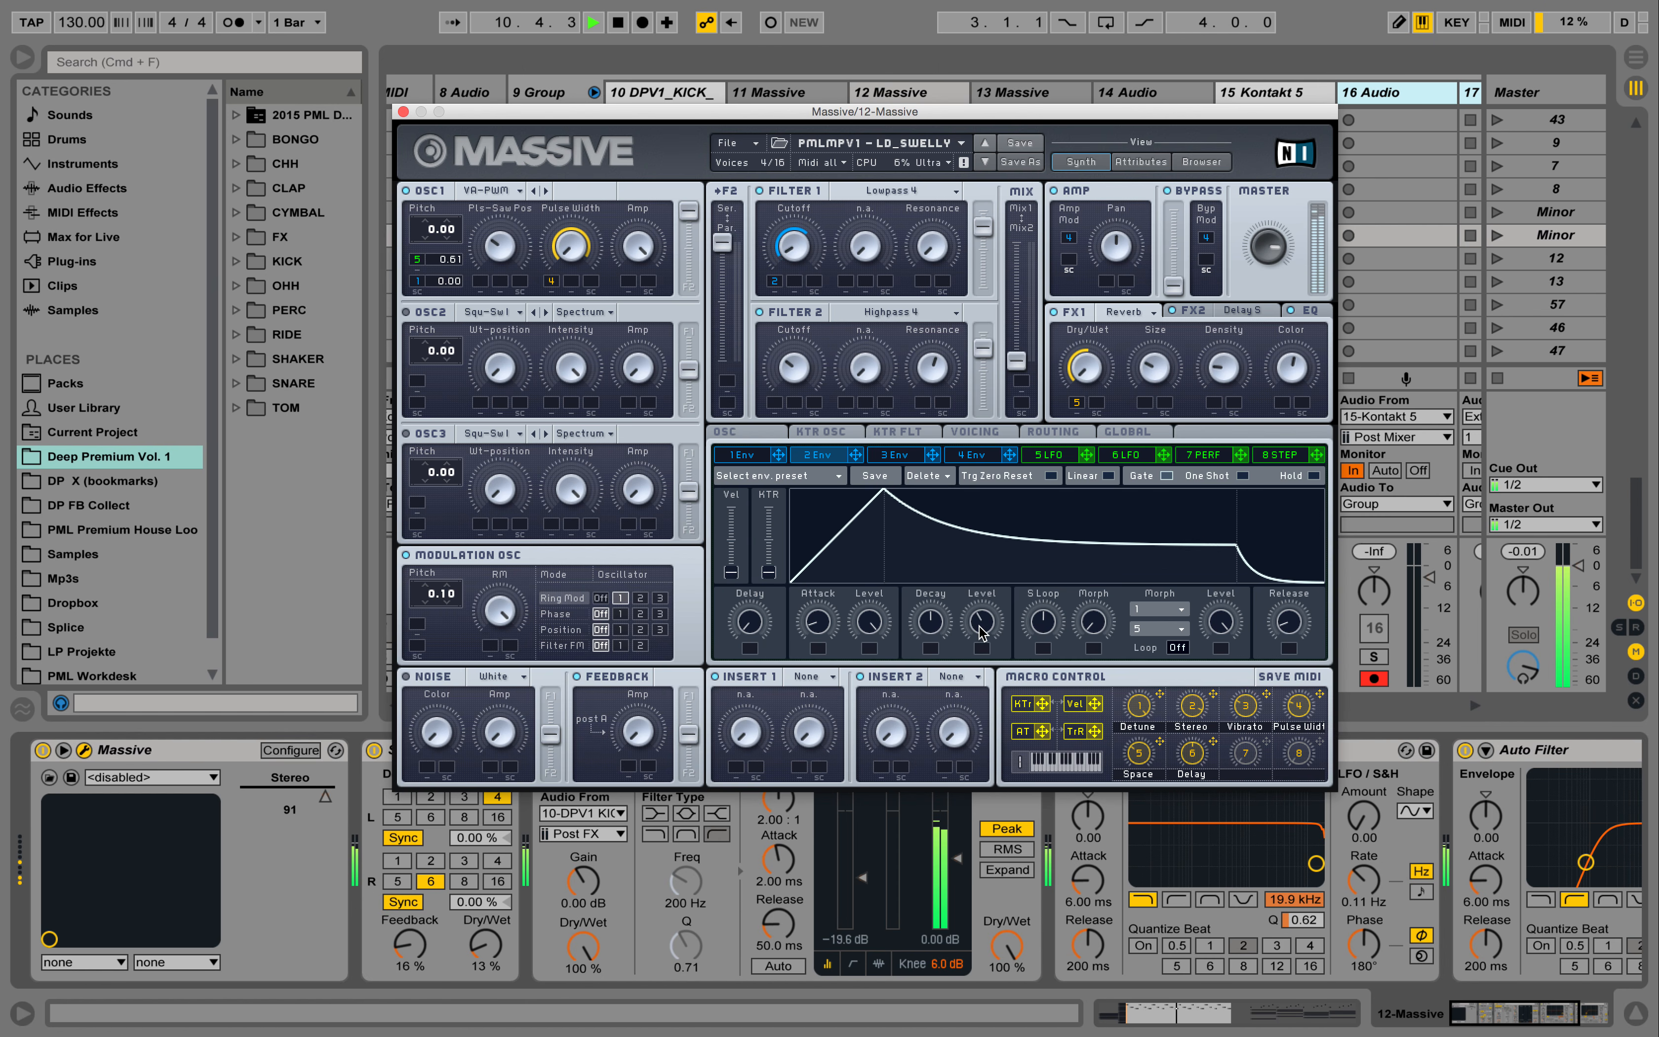
{"action": "left_click", "coordinate": [403, 111]}
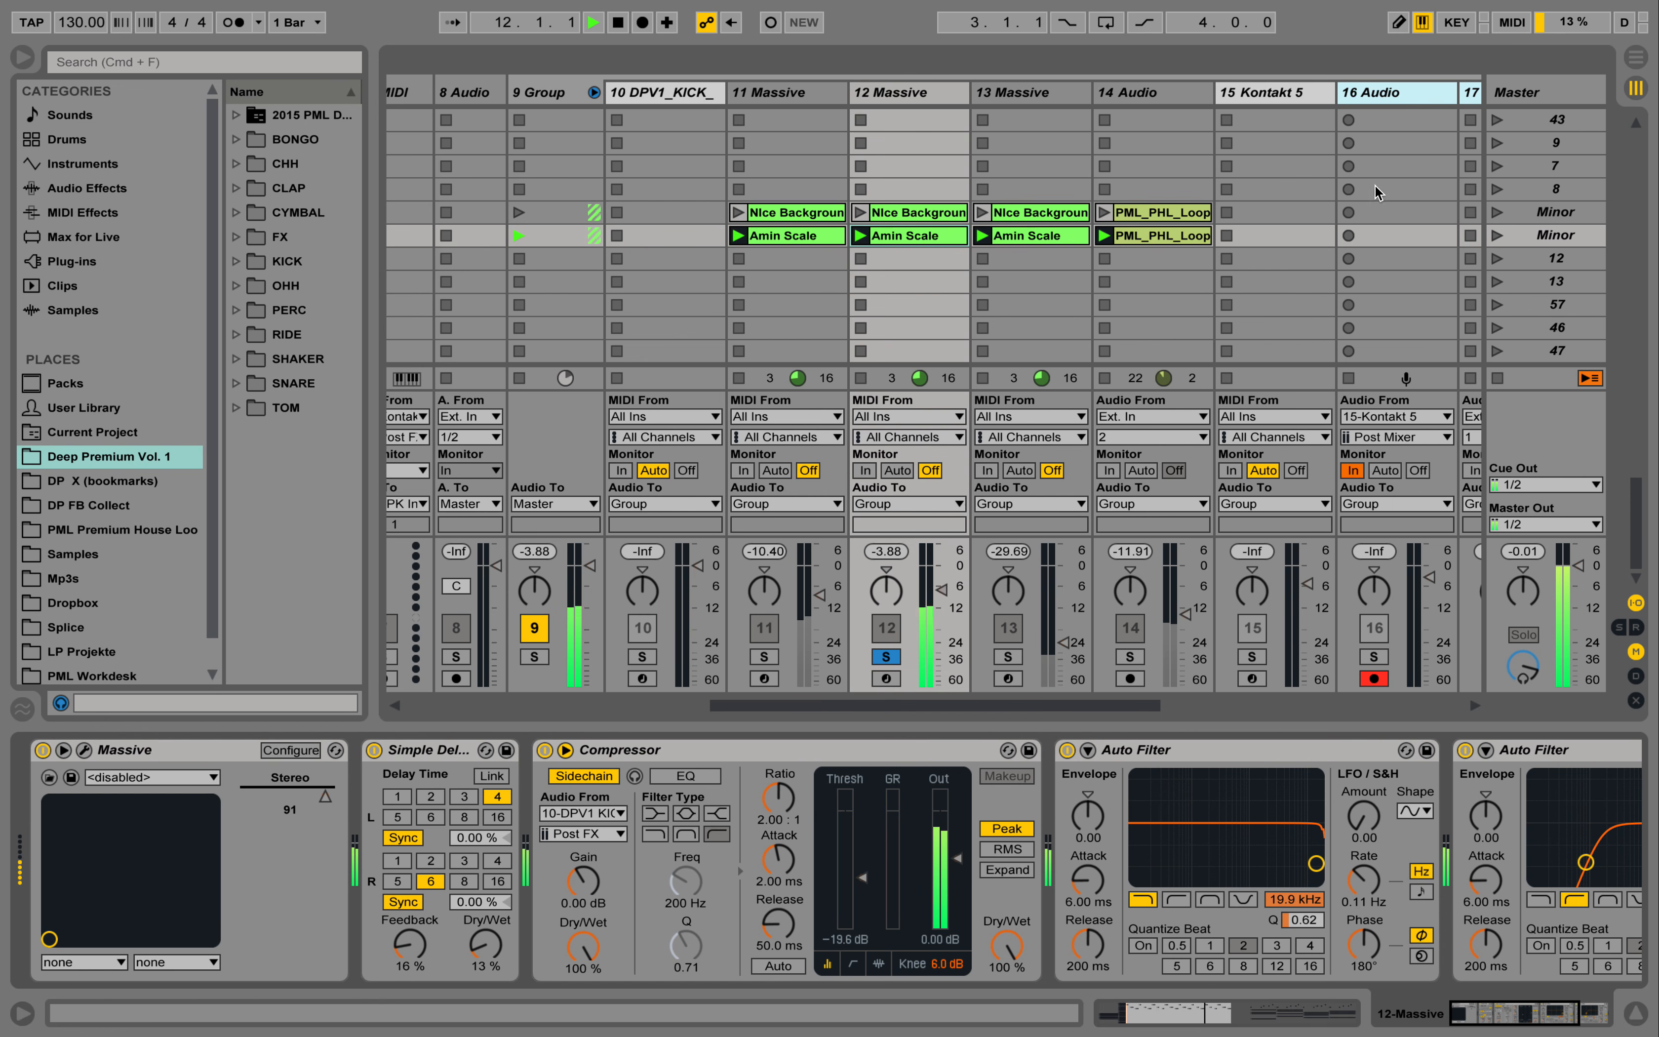
Unsolo track 12 Massive and set its volume to -8.8 dB against the other parts
{"action": "left_click", "coordinate": [886, 657]}
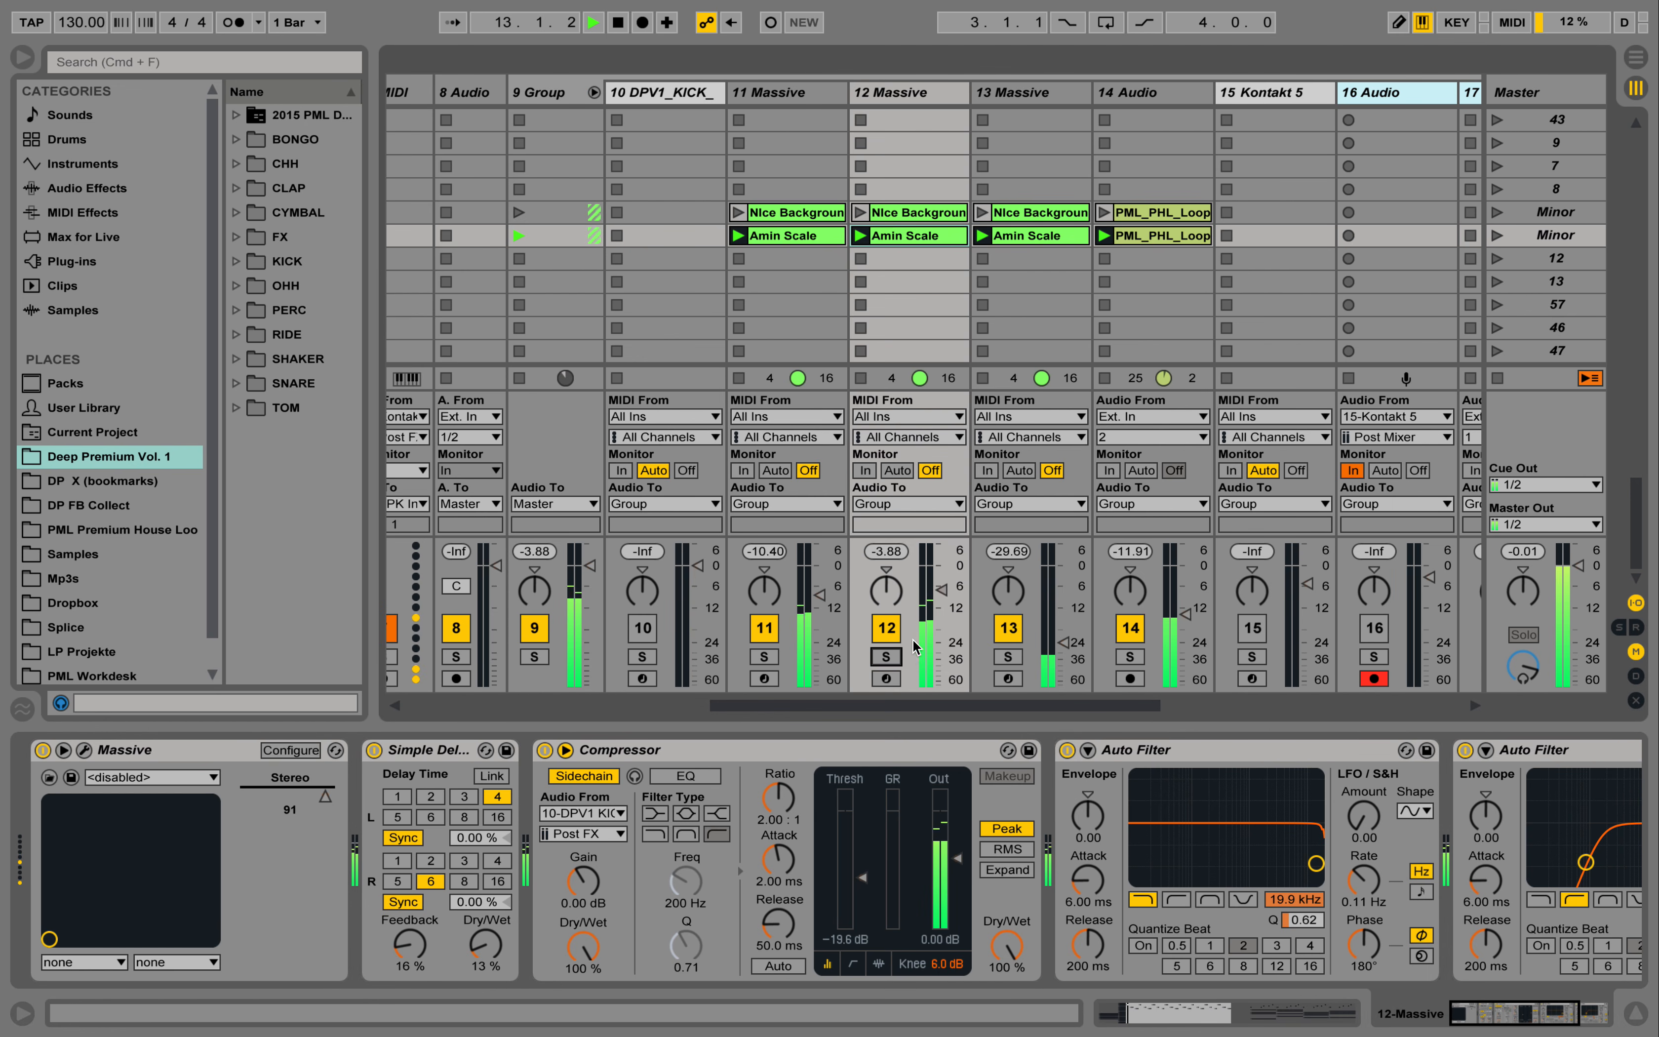
{"action": "mouse_move", "coordinate": [941, 588]}
{"action": "left_mouse_down"}
{"action": "mouse_move", "coordinate": [941, 613]}
{"action": "mouse_move", "coordinate": [941, 596]}
{"action": "left_mouse_up"}
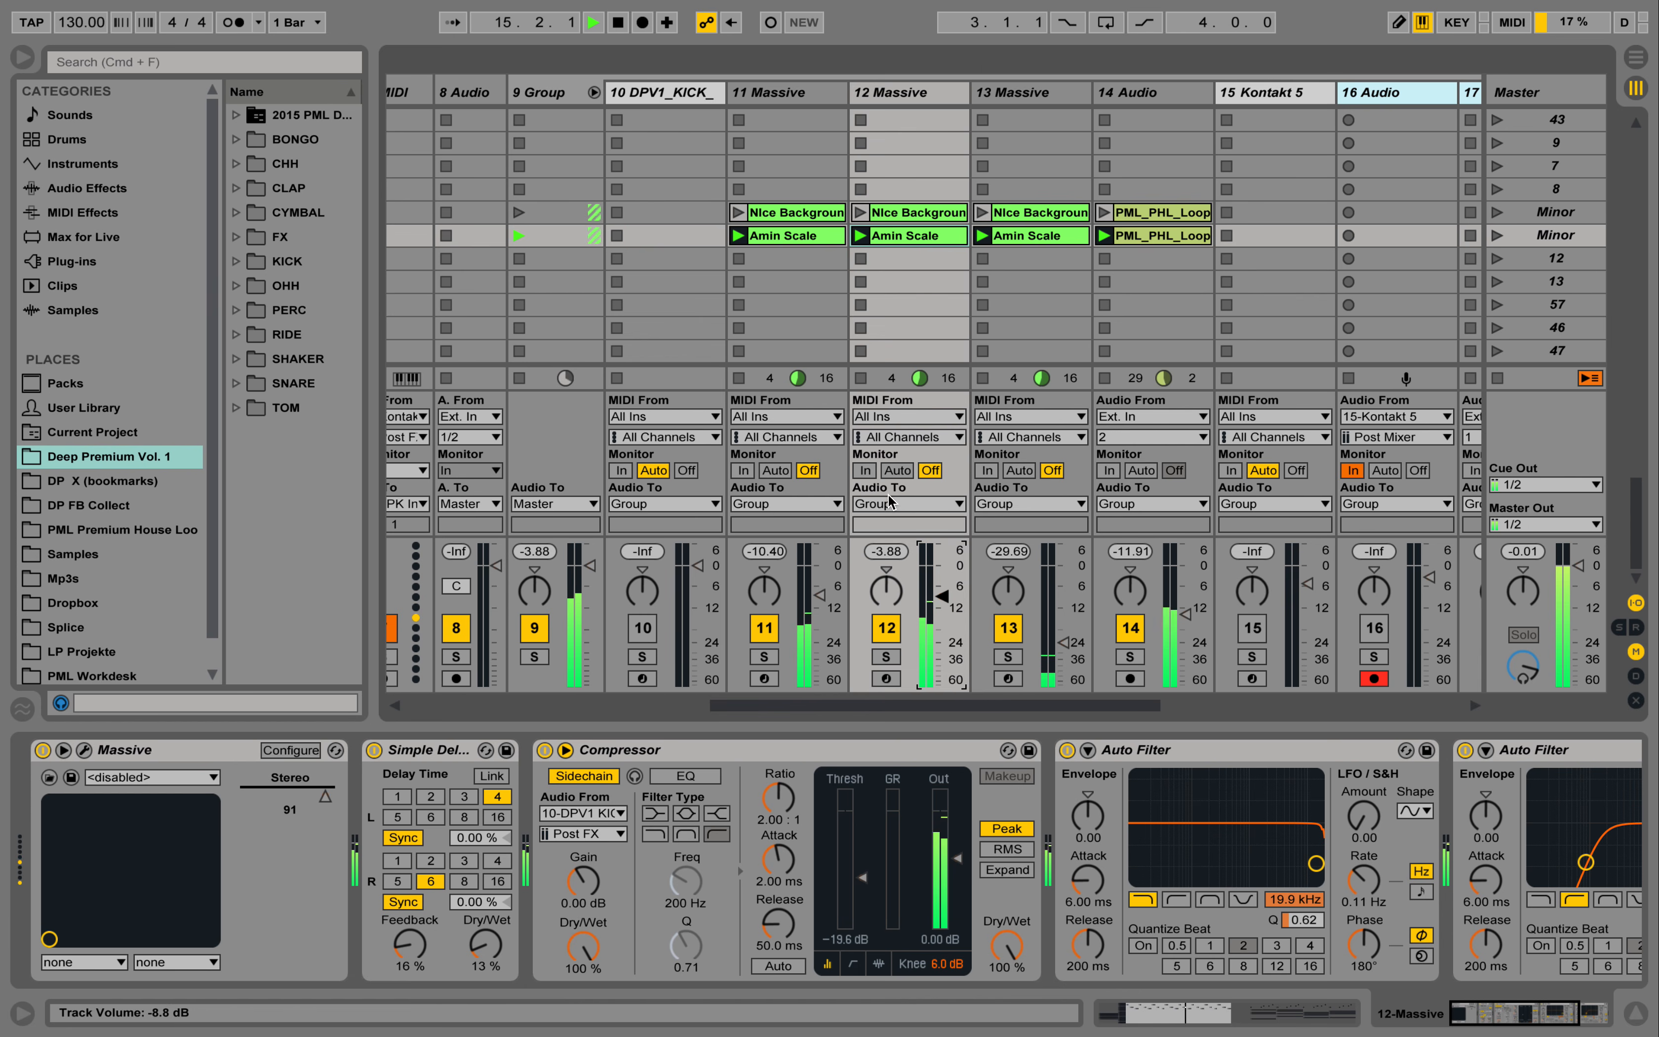
{"action": "key", "text": "space"}
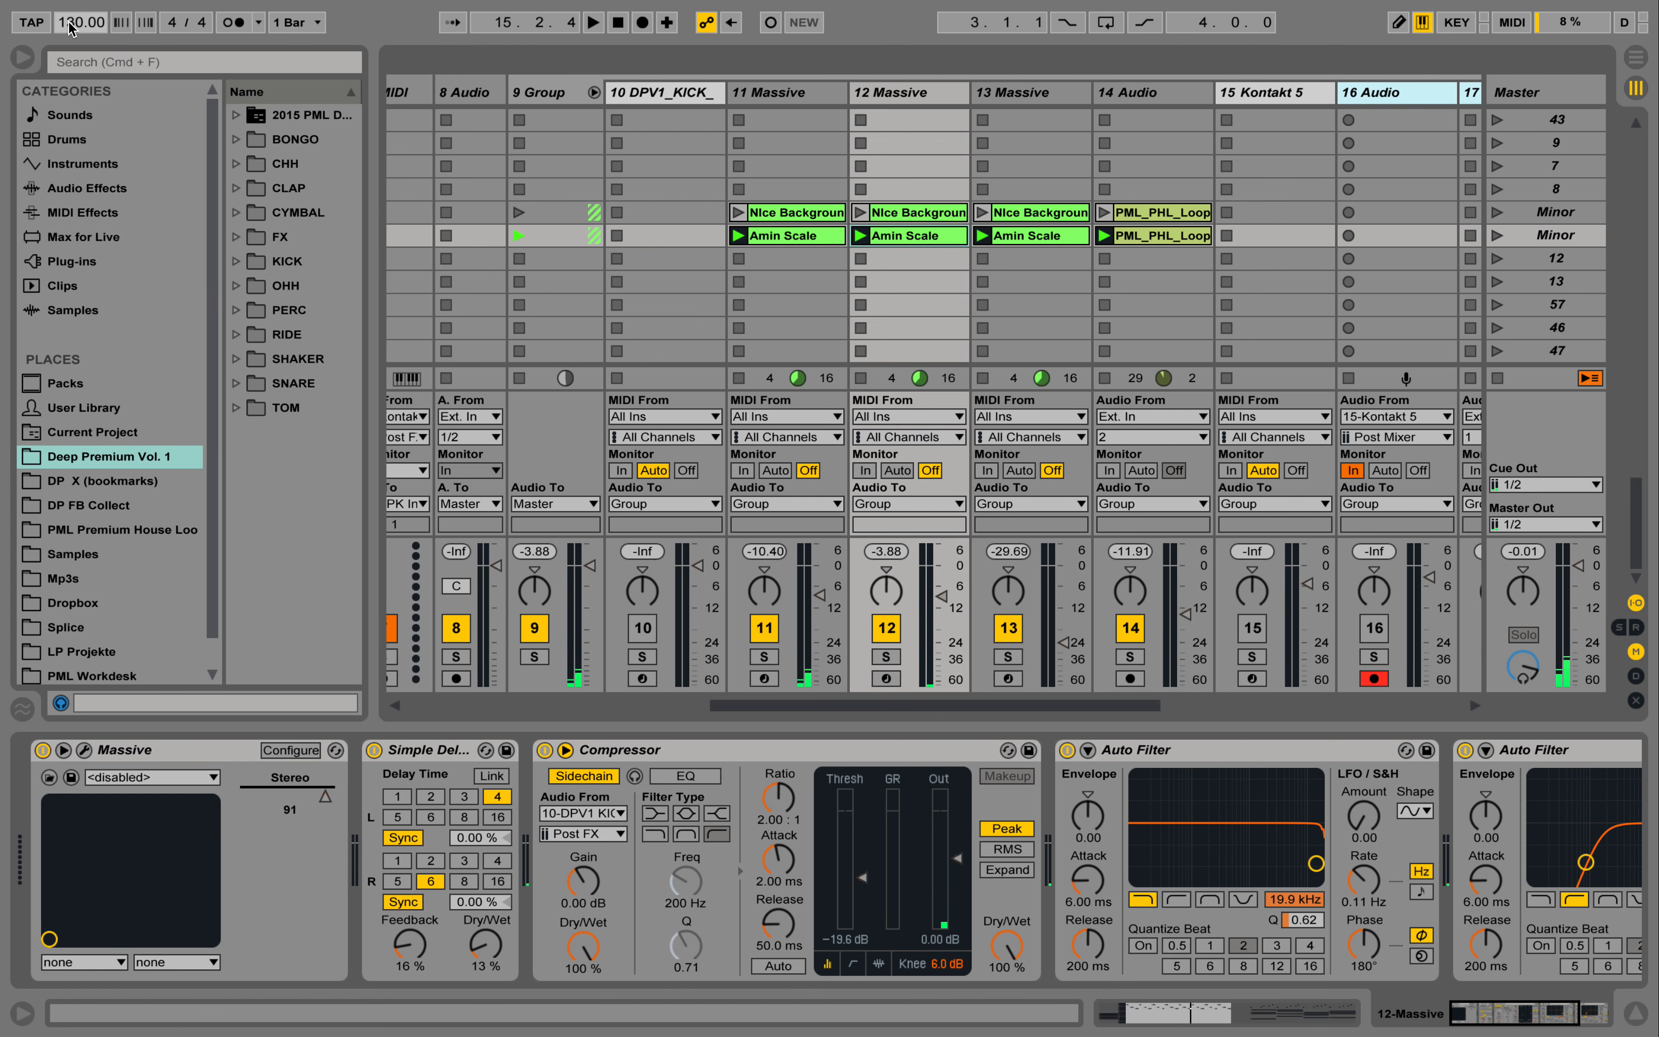
Set the song tempo to 125 BPM and play the scene briefly
{"action": "left_click", "coordinate": [77, 22]}
{"action": "type", "text": "125"}
{"action": "key", "text": "space"}
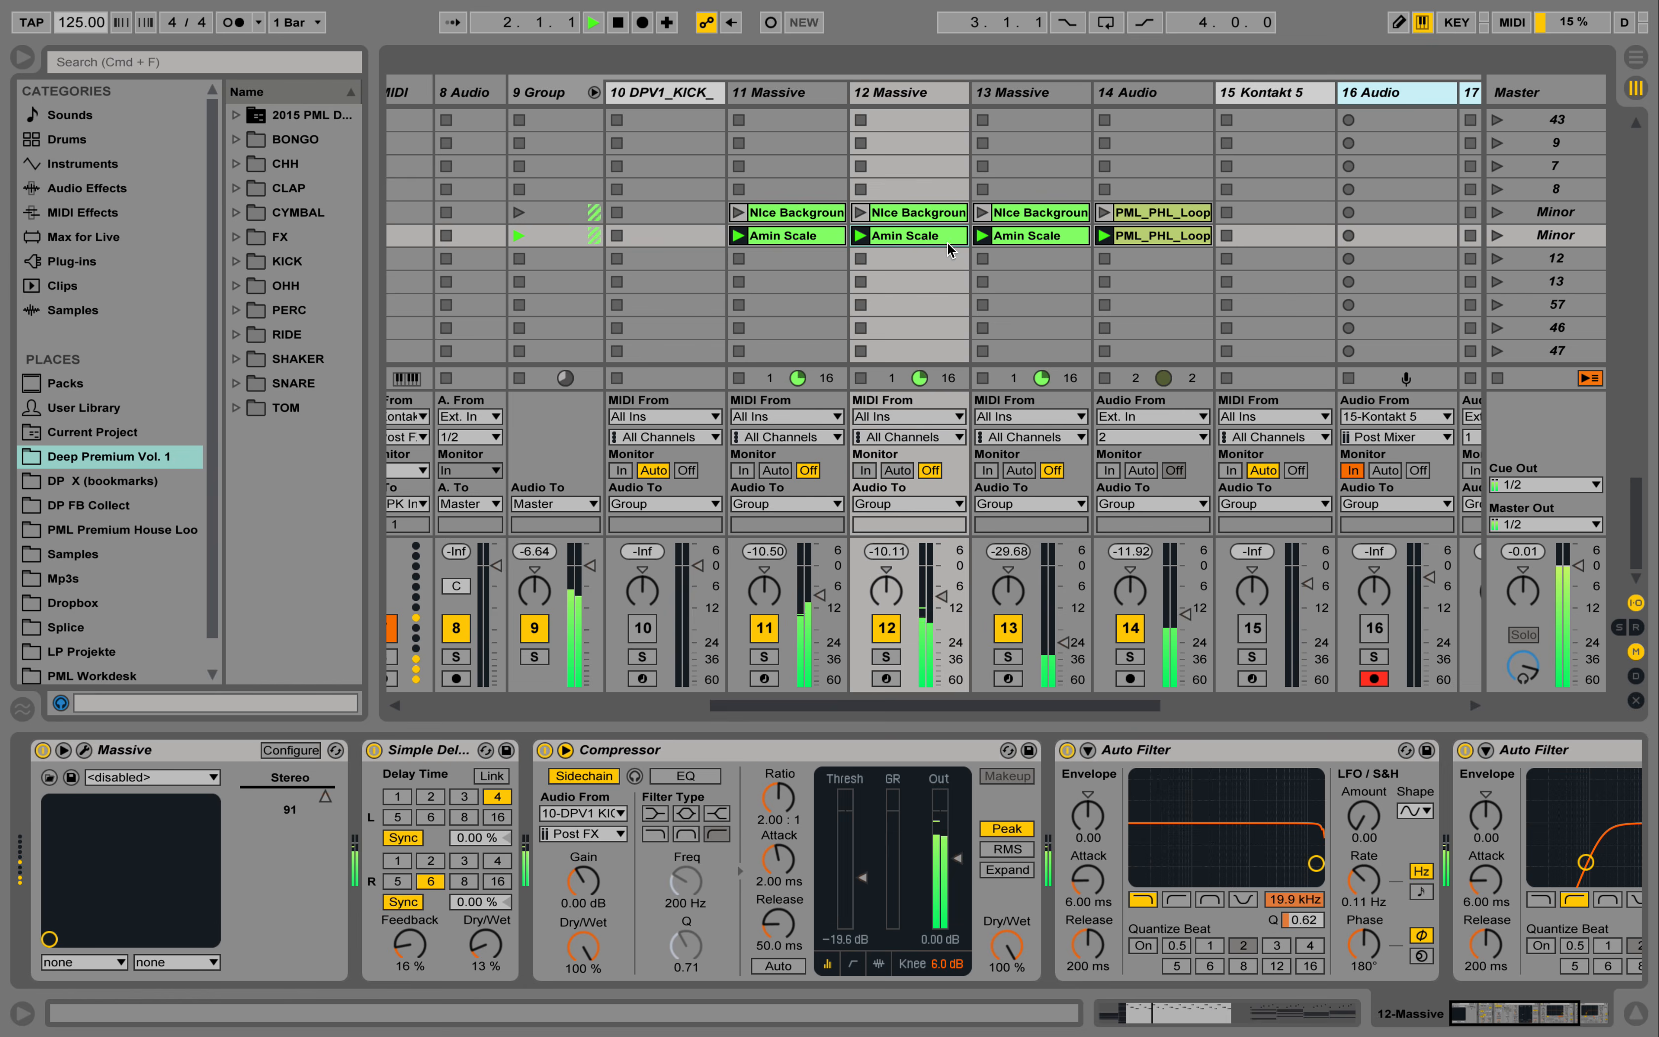
{"action": "key", "text": "space"}
Save the set and transpose all notes in track 12's Amin Scale clip down one octave
{"action": "double_click", "coordinate": [927, 234]}
{"action": "key", "text": "super+s"}
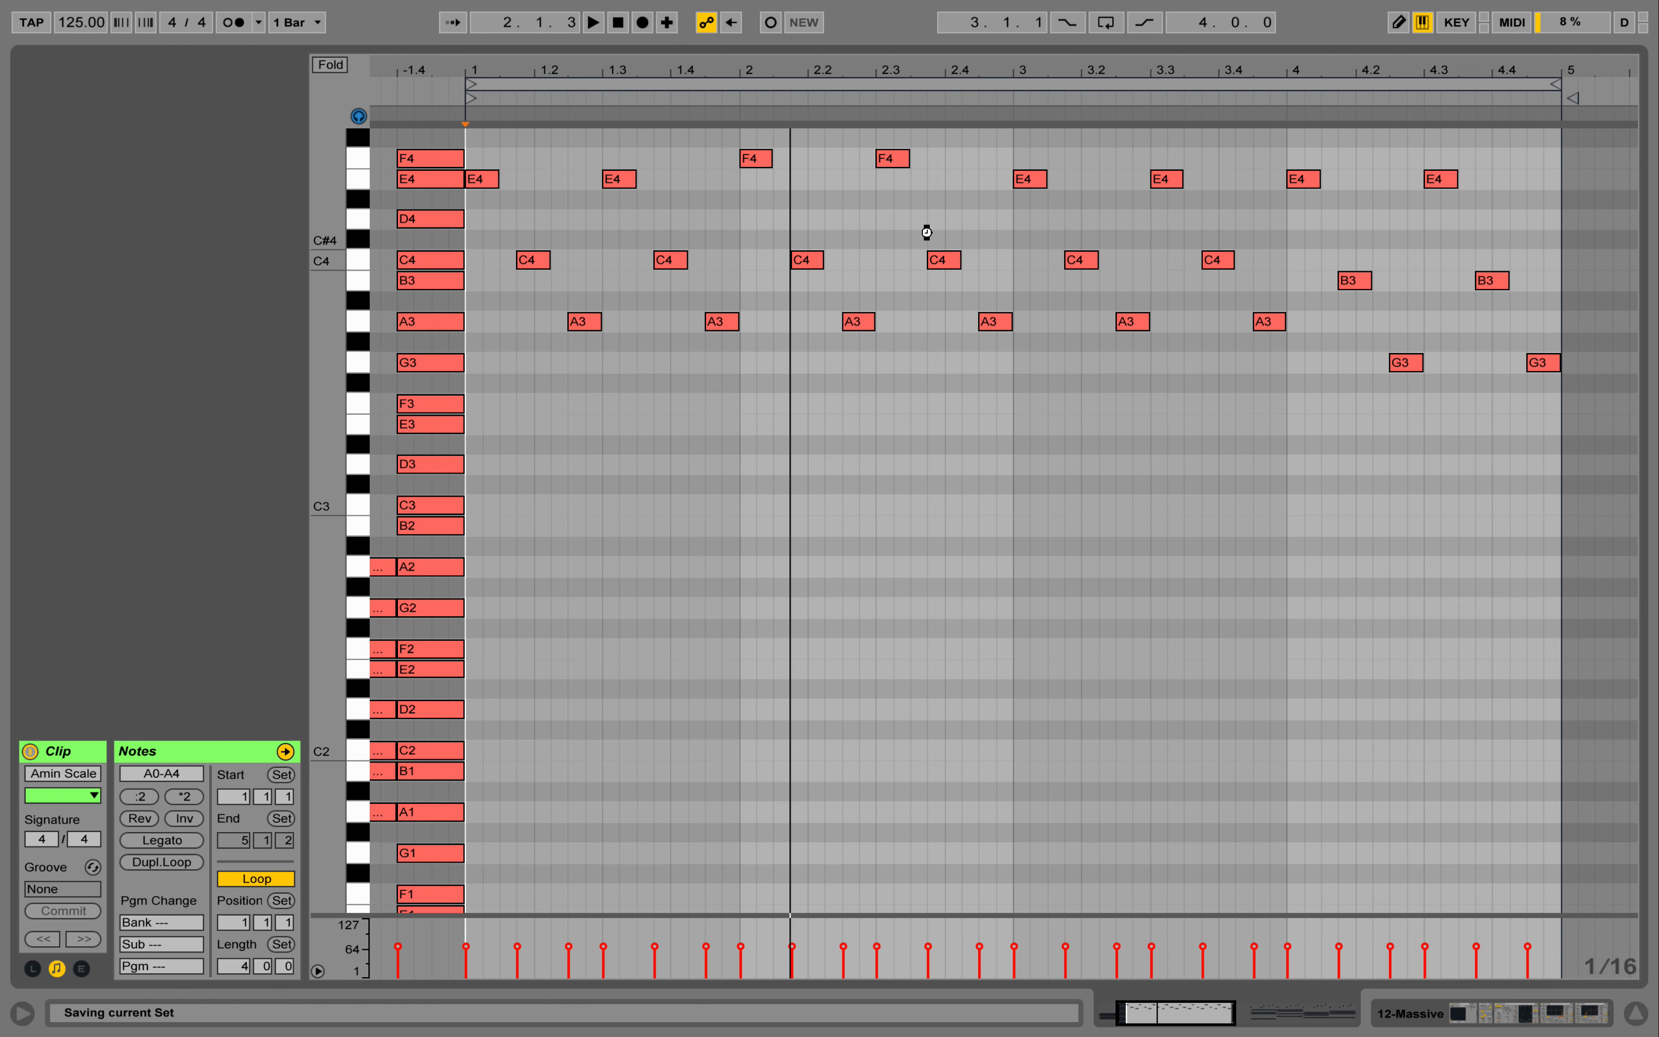
{"action": "key", "text": "super+a"}
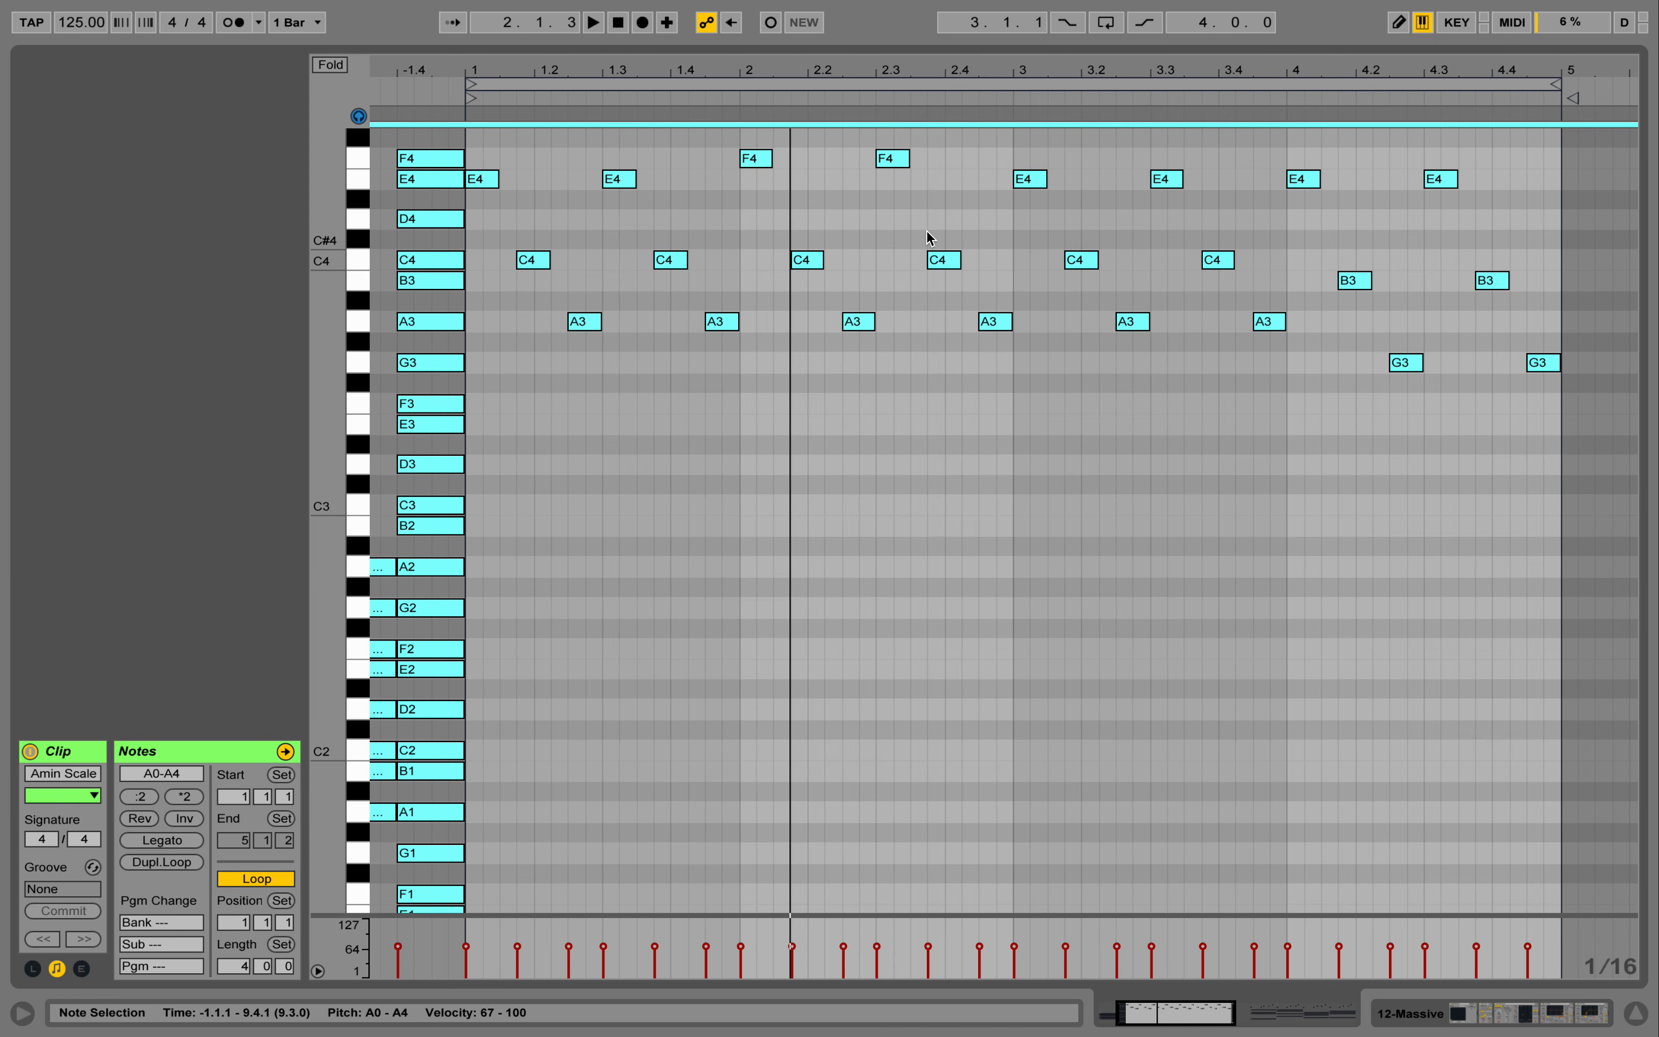
{"action": "key", "text": "shift+Down"}
{"action": "key", "text": "space"}
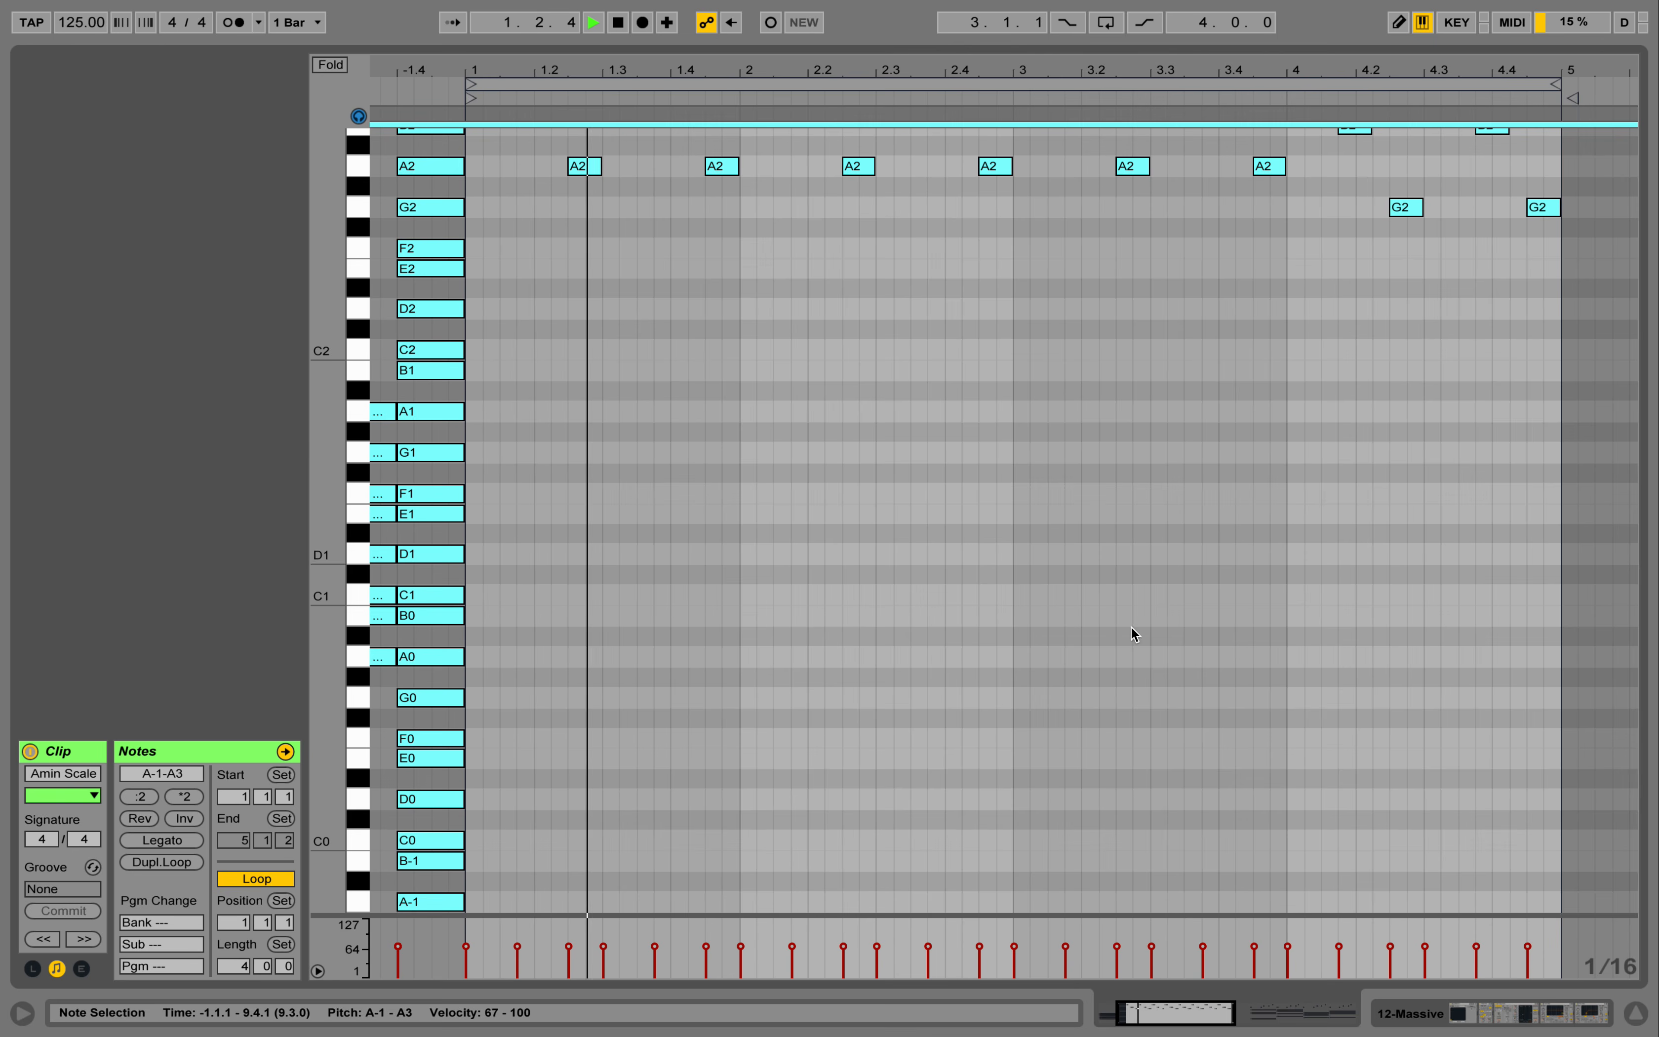
{"action": "scroll", "coordinate": [1268, 734], "scroll_direction": "up", "scroll_amount": 6}
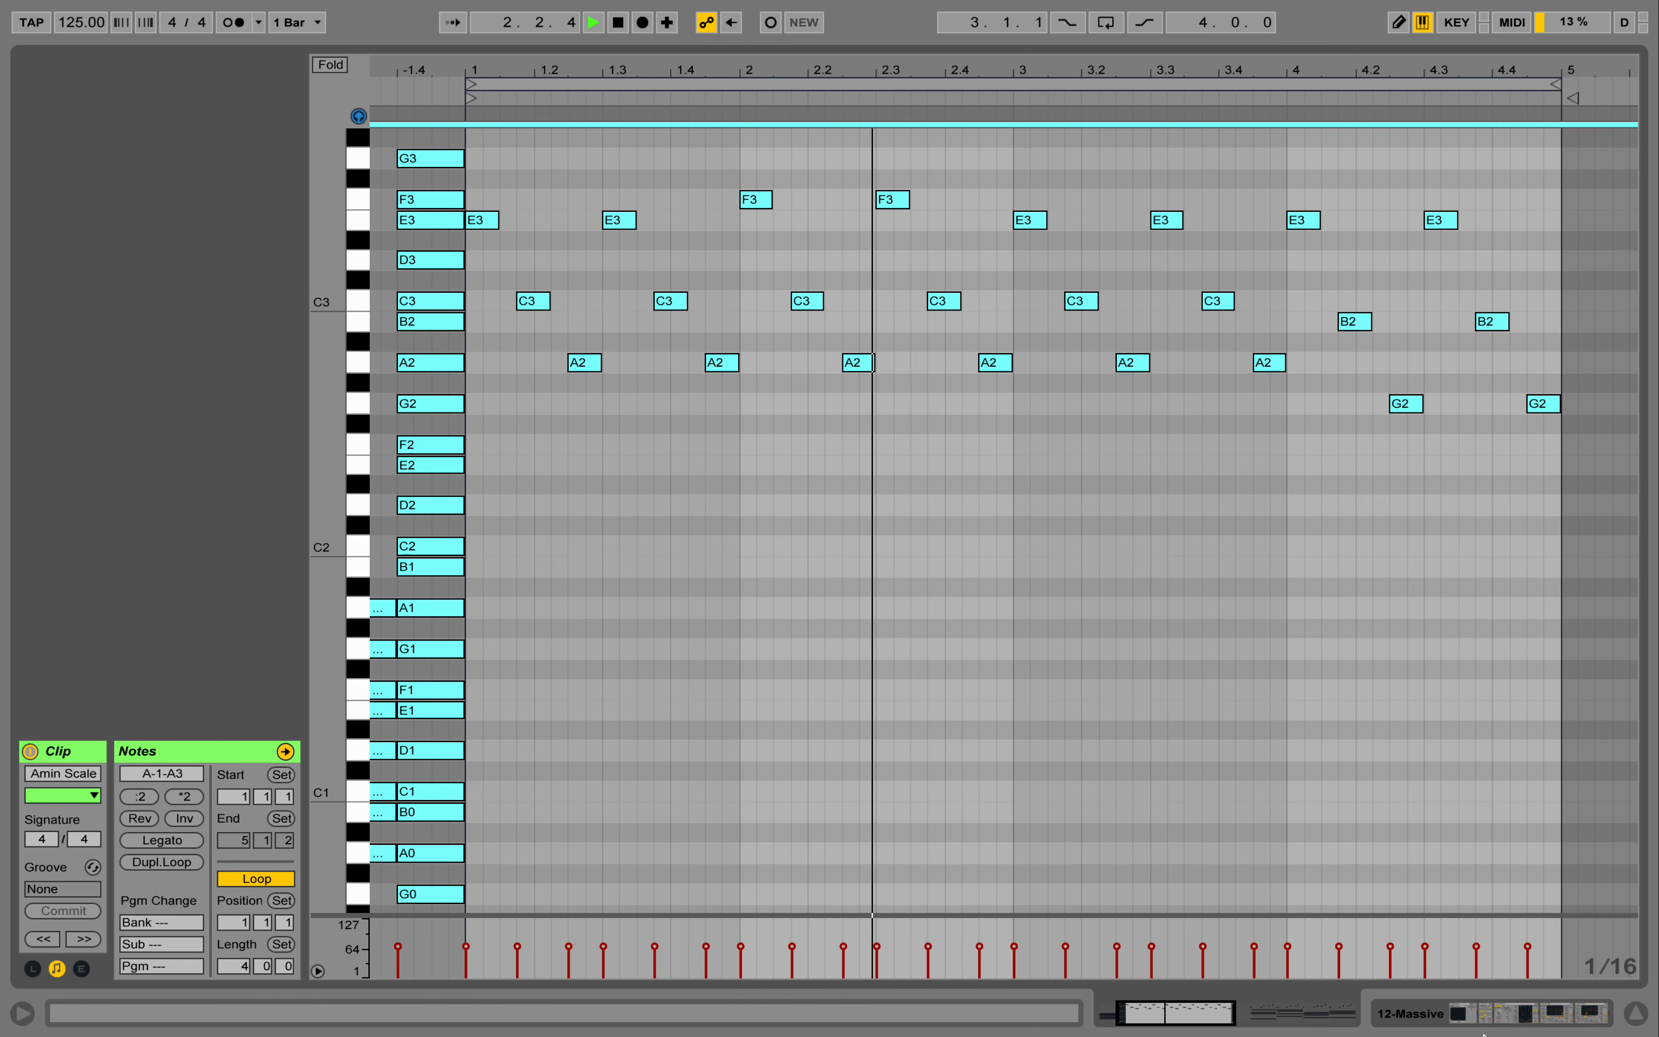
Listen to the scene in the session overview, then examine the notes in track 11's Amin Scale clip
{"action": "left_click", "coordinate": [1483, 1018]}
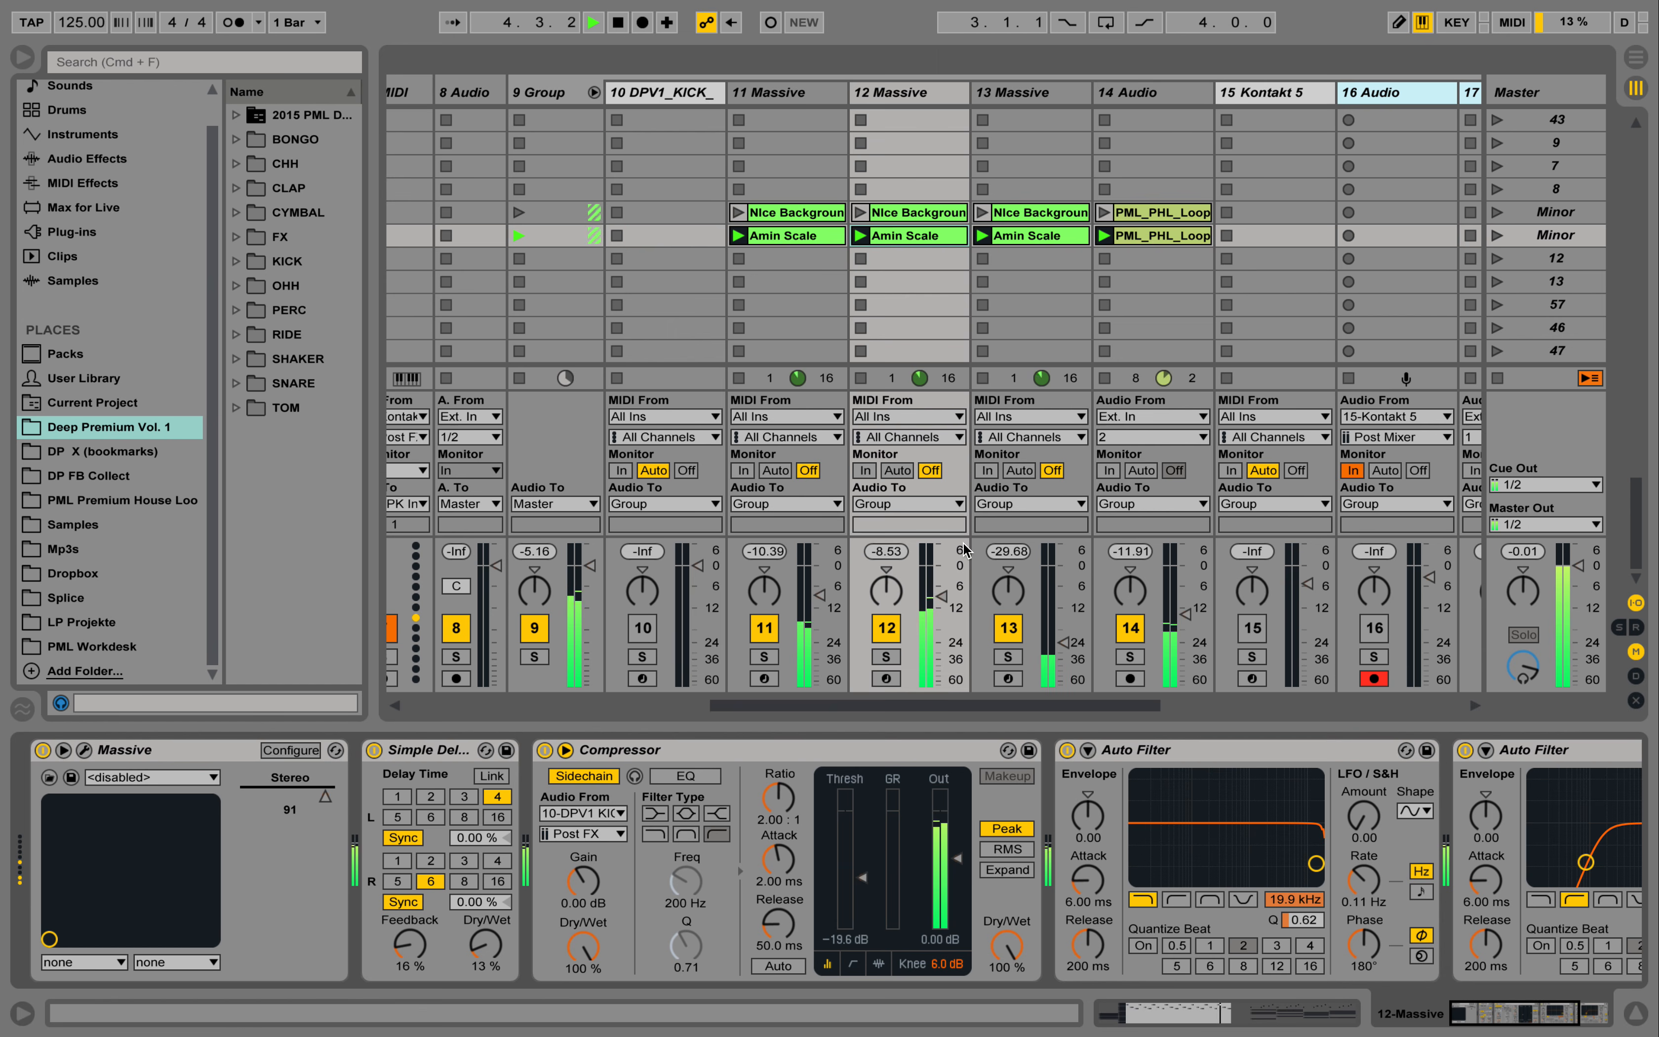
{"action": "scroll", "coordinate": [964, 549], "scroll_direction": "up", "scroll_amount": 4}
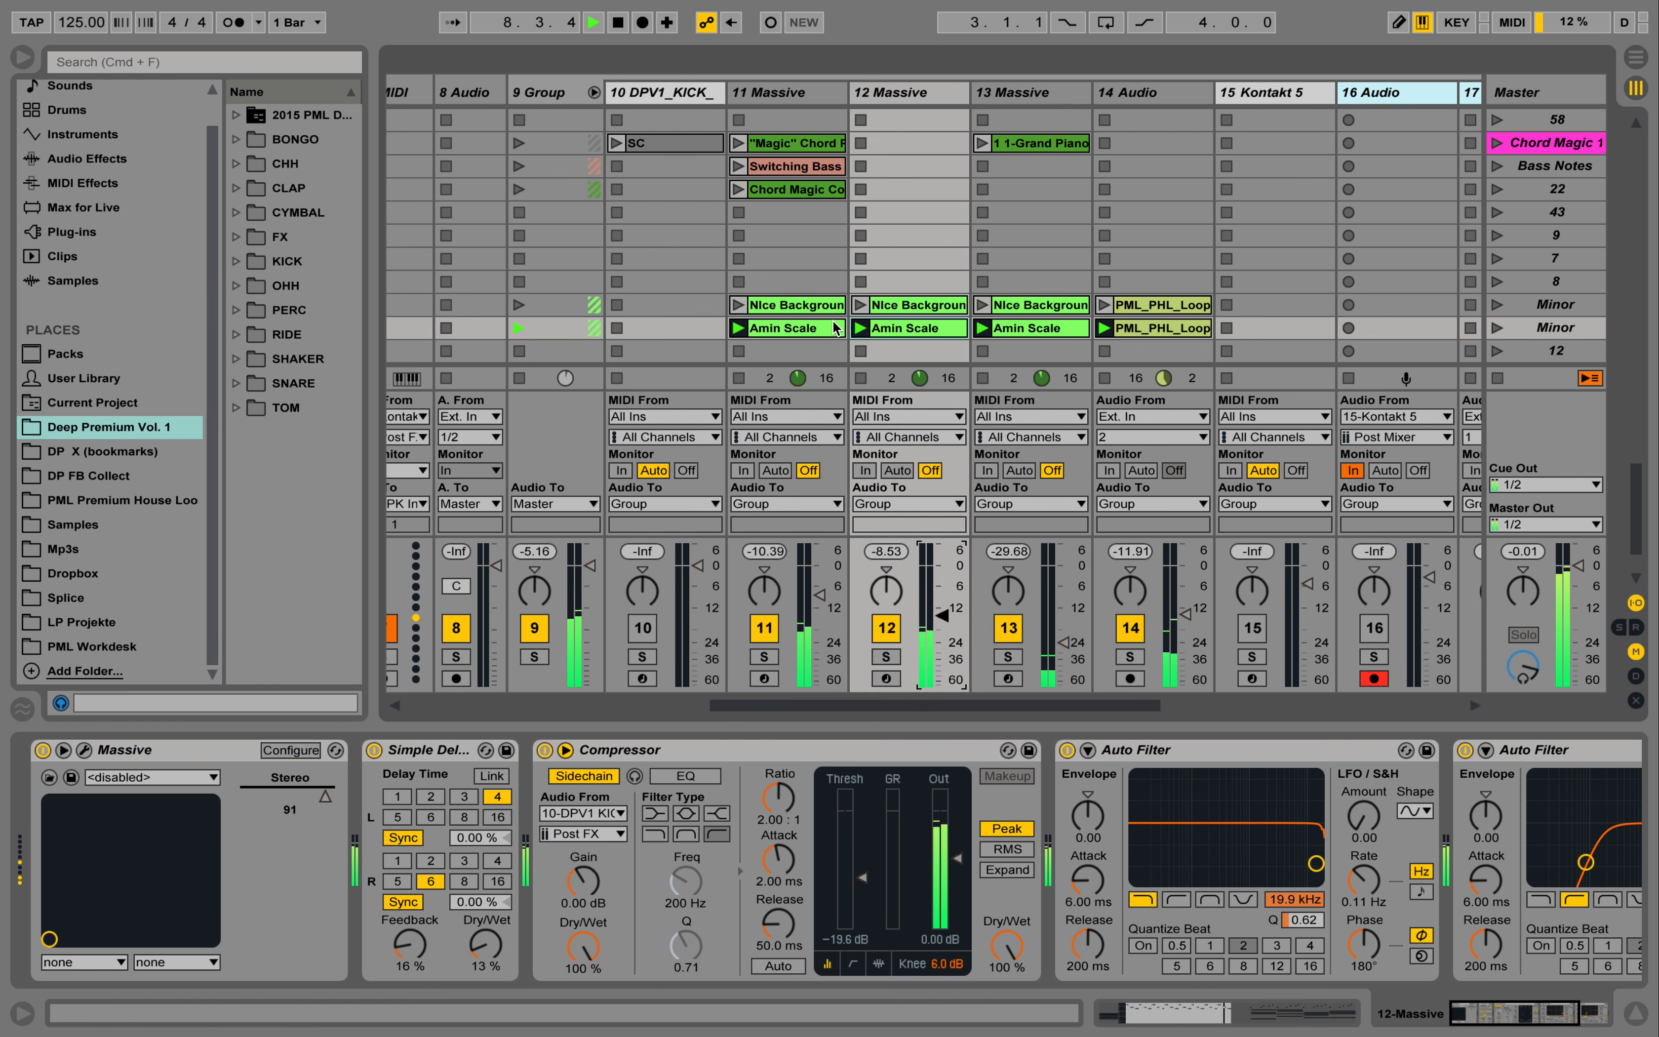
{"action": "scroll", "coordinate": [831, 308], "scroll_direction": "down", "scroll_amount": 3}
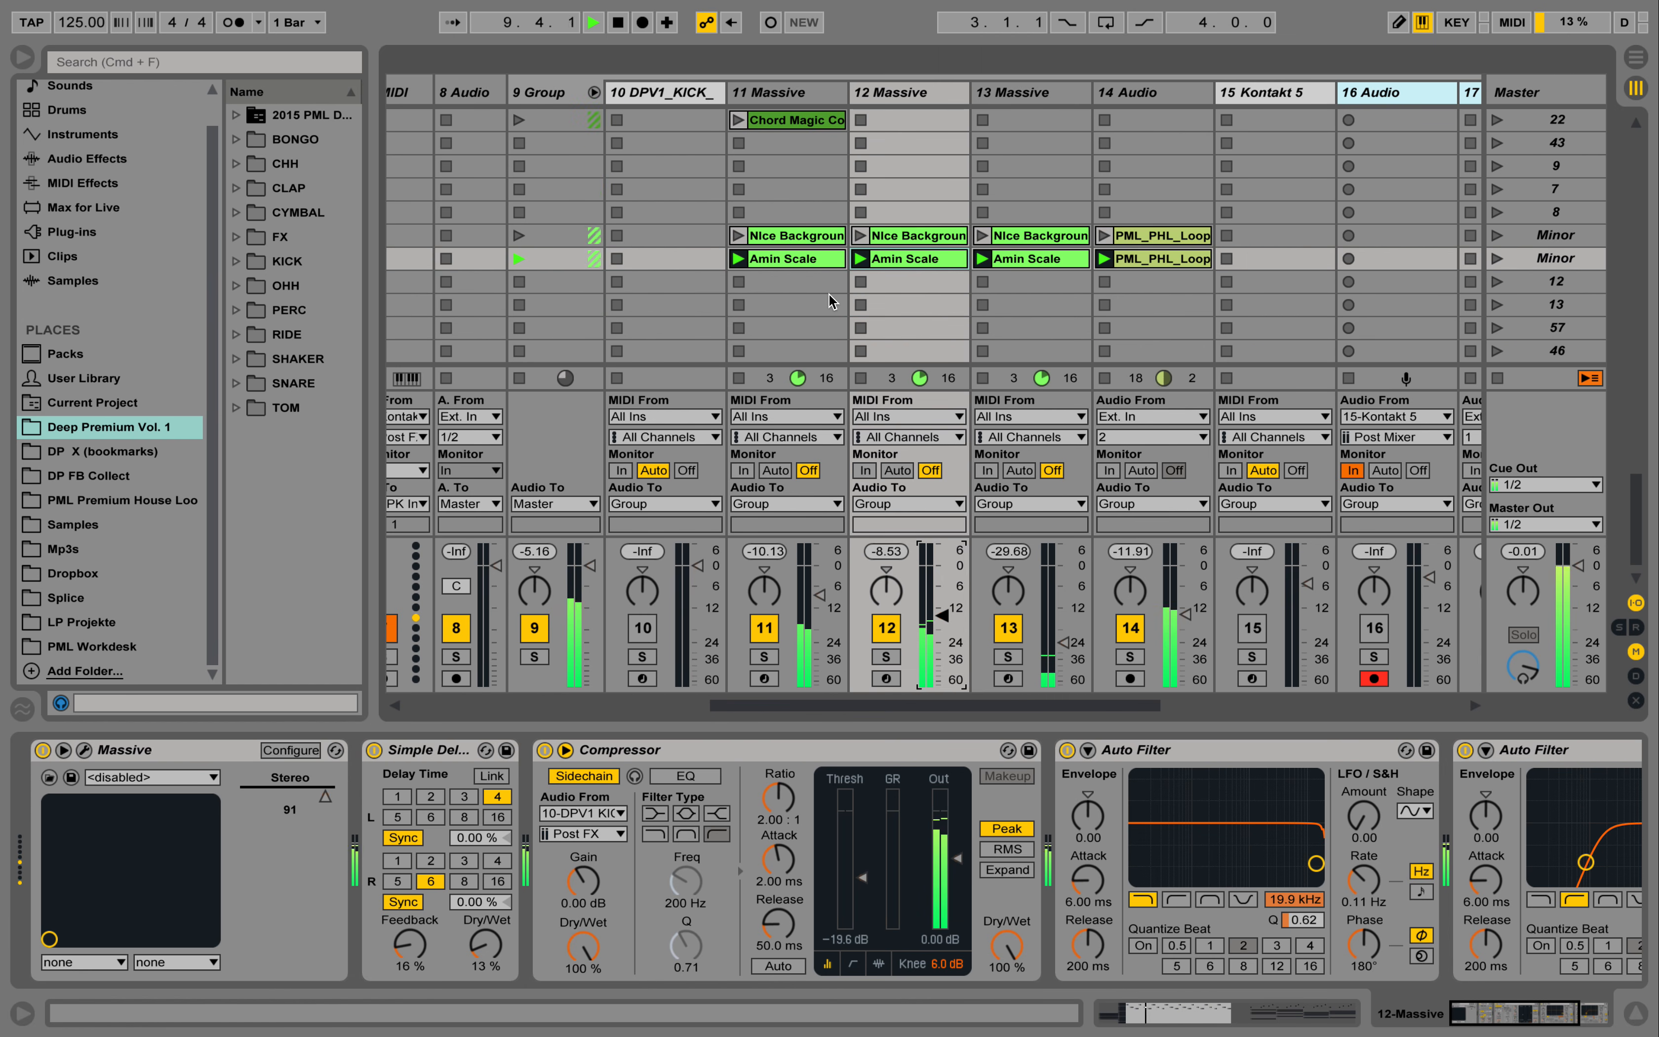
{"action": "scroll", "coordinate": [826, 292], "scroll_direction": "down", "scroll_amount": 1}
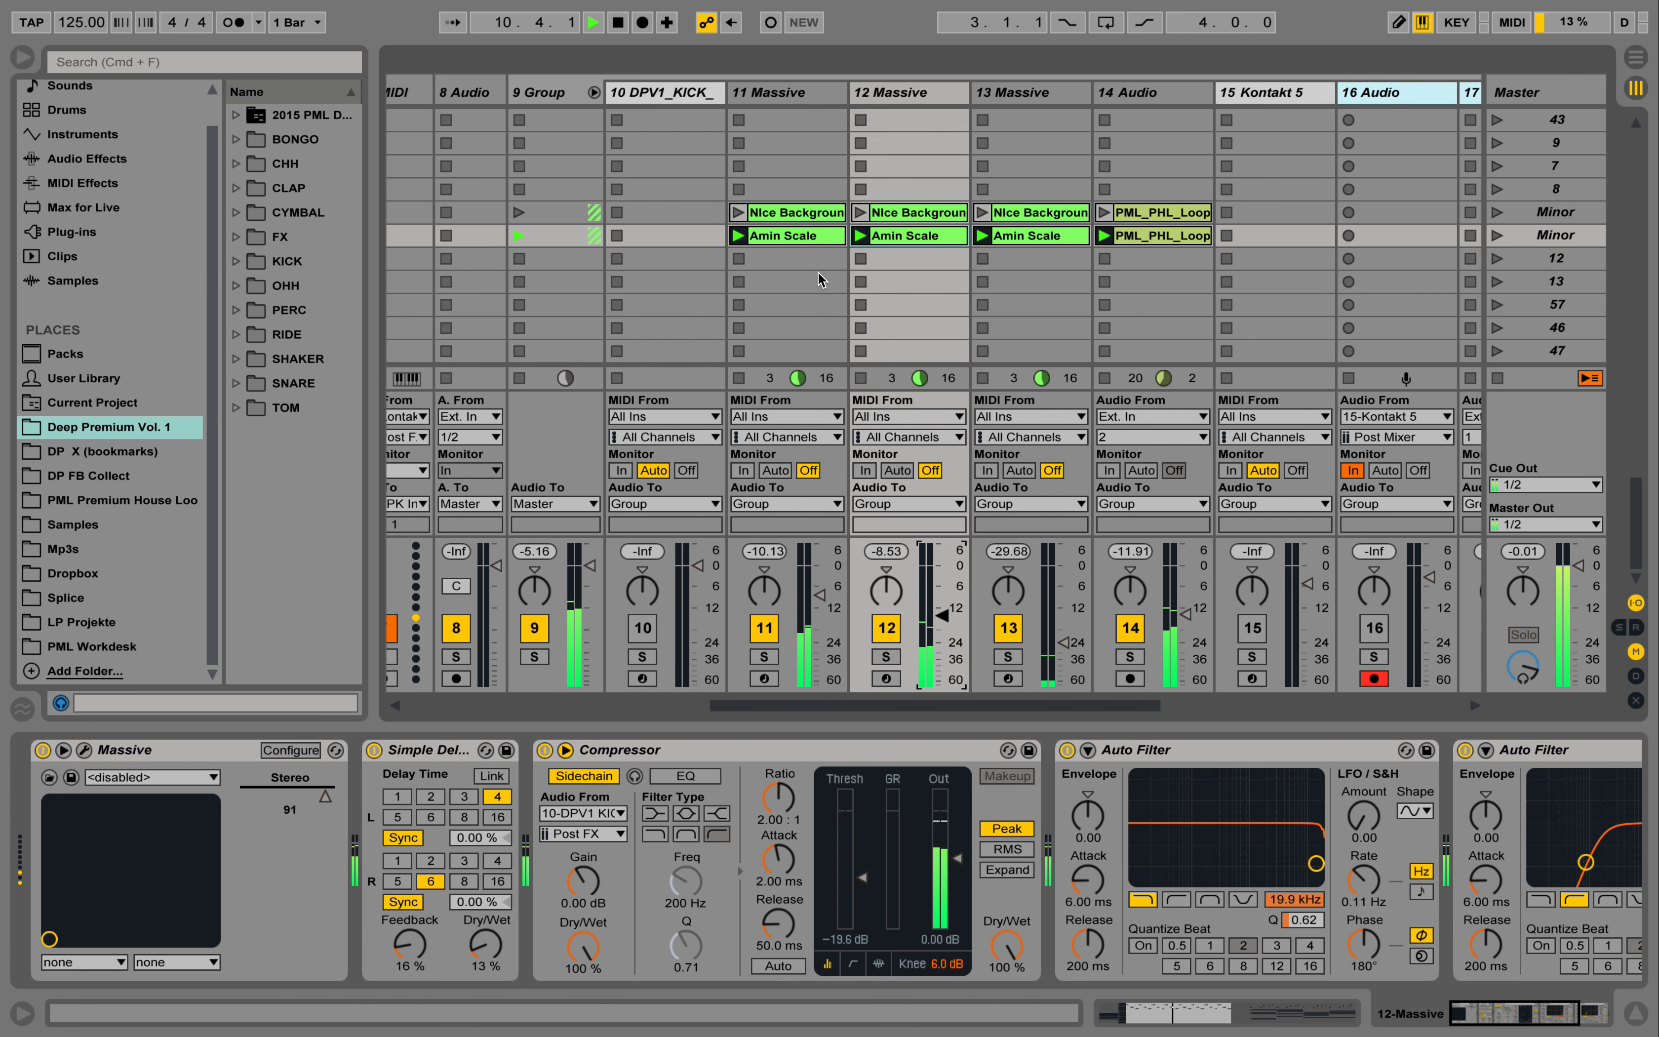
{"action": "left_click", "coordinate": [809, 237]}
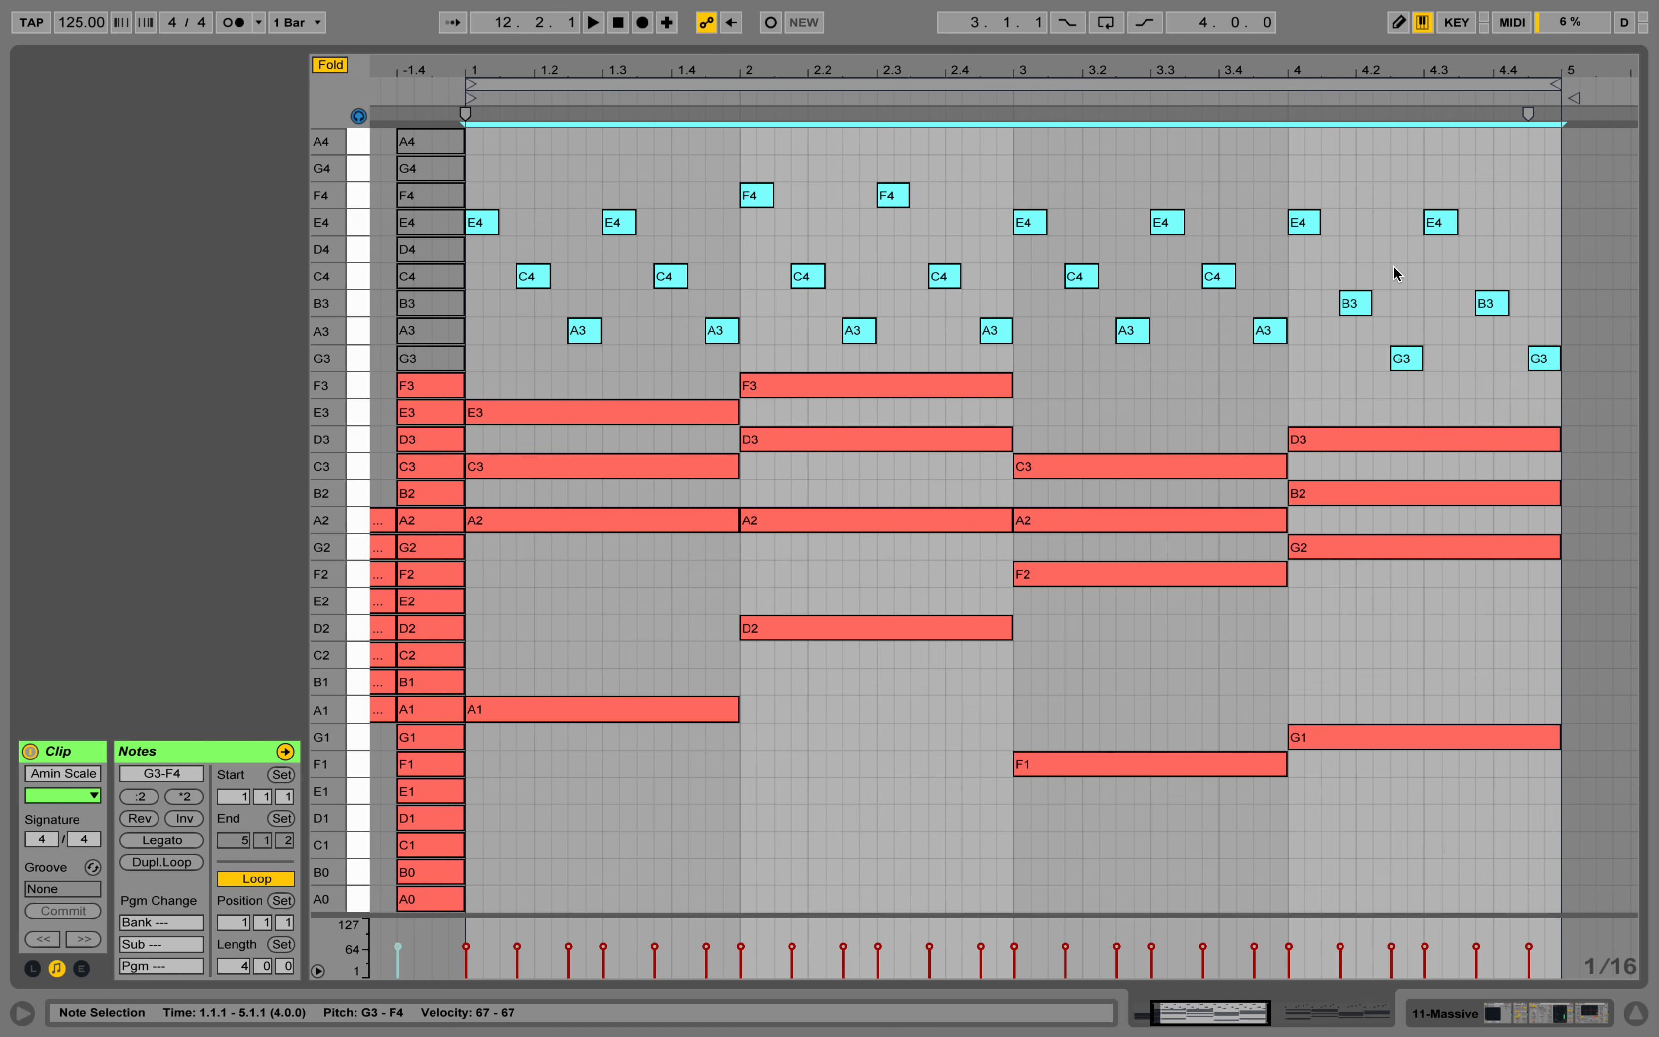
{"action": "left_click", "coordinate": [1394, 266]}
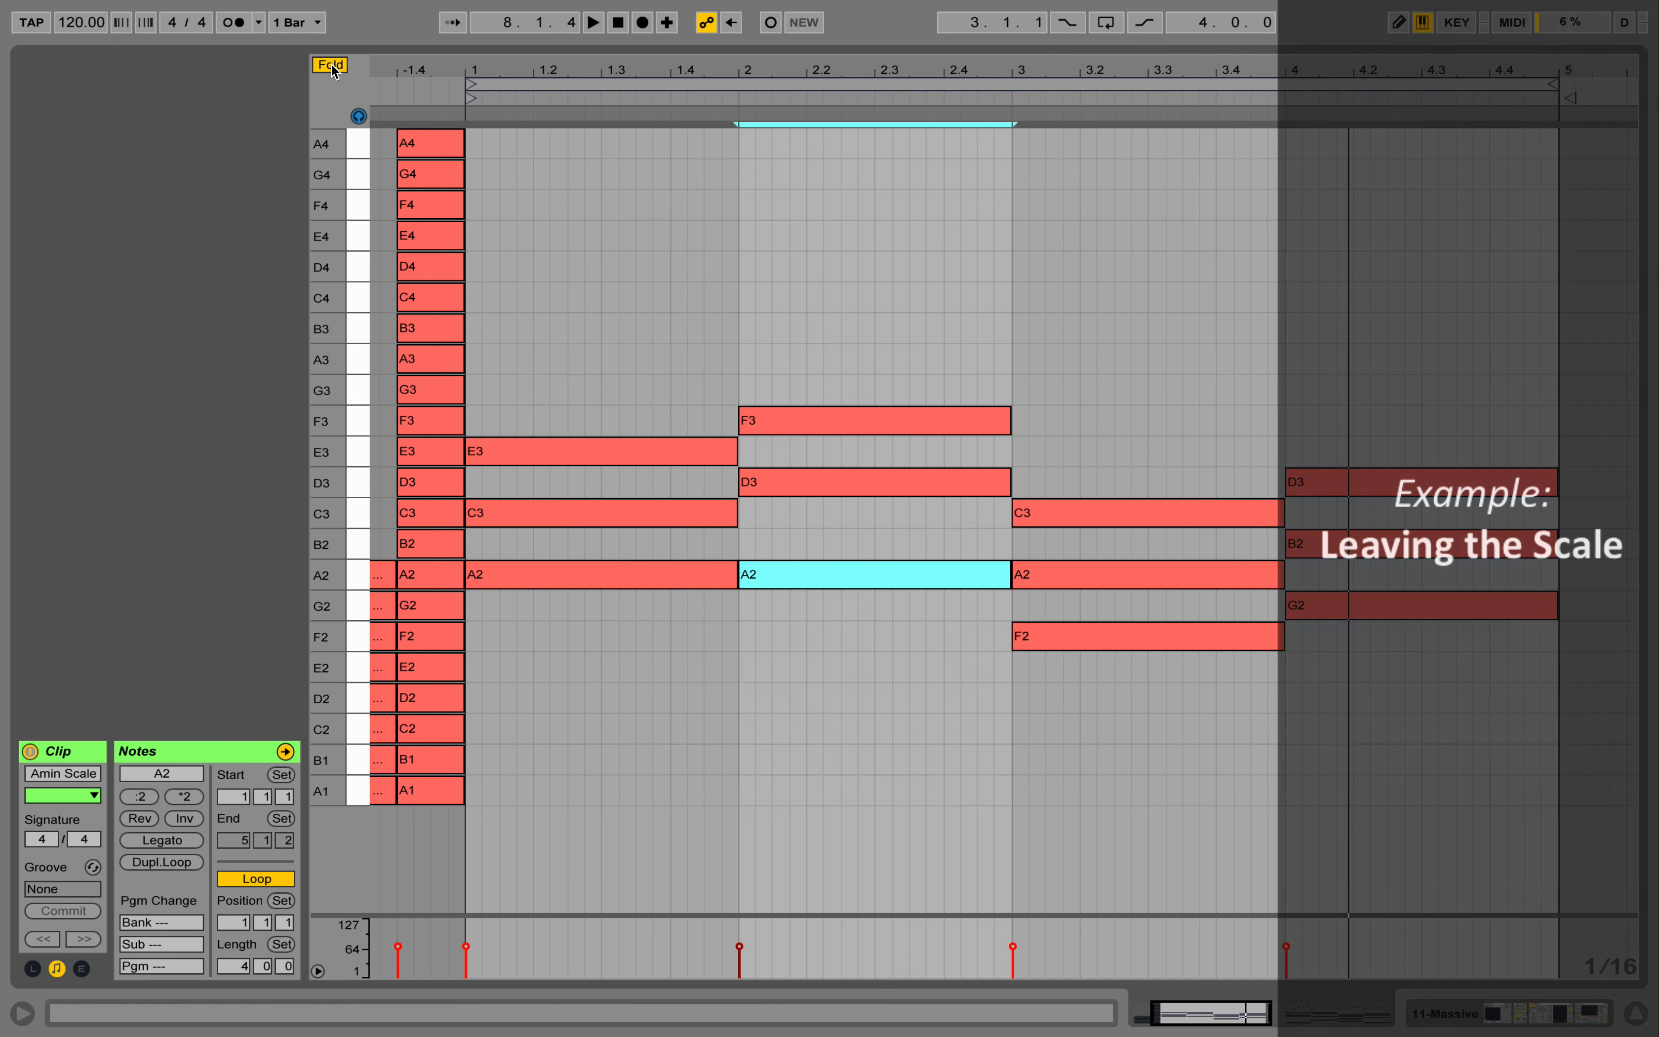
Unfold the piano roll to all keys and transpose the A2 chord note in bar 2 up one octave to A3
{"action": "left_click", "coordinate": [330, 65]}
{"action": "left_click_drag", "start_coordinate": [842, 717], "coordinate": [853, 606]}
{"action": "key", "text": "shift+Up"}
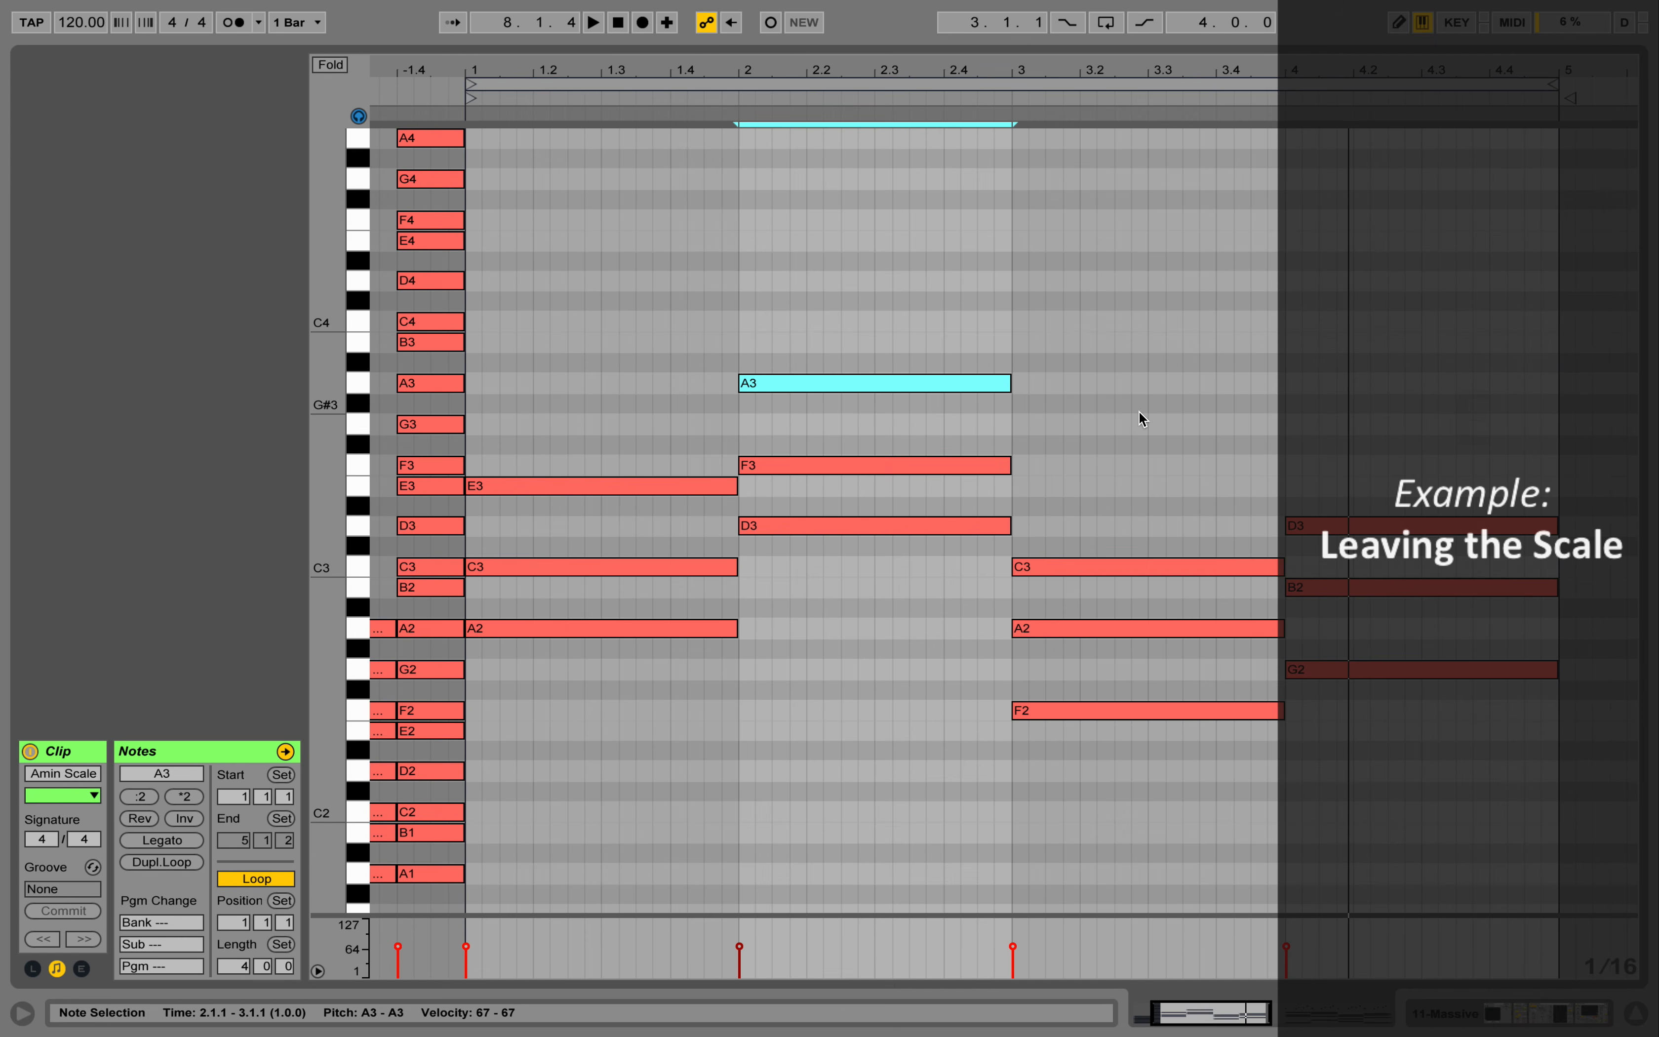
Lower the A2 chord note in bar 3 one semitone to G#2, and highlight the bar 2 and bar 3 chords in turn
{"action": "left_click", "coordinate": [1052, 591]}
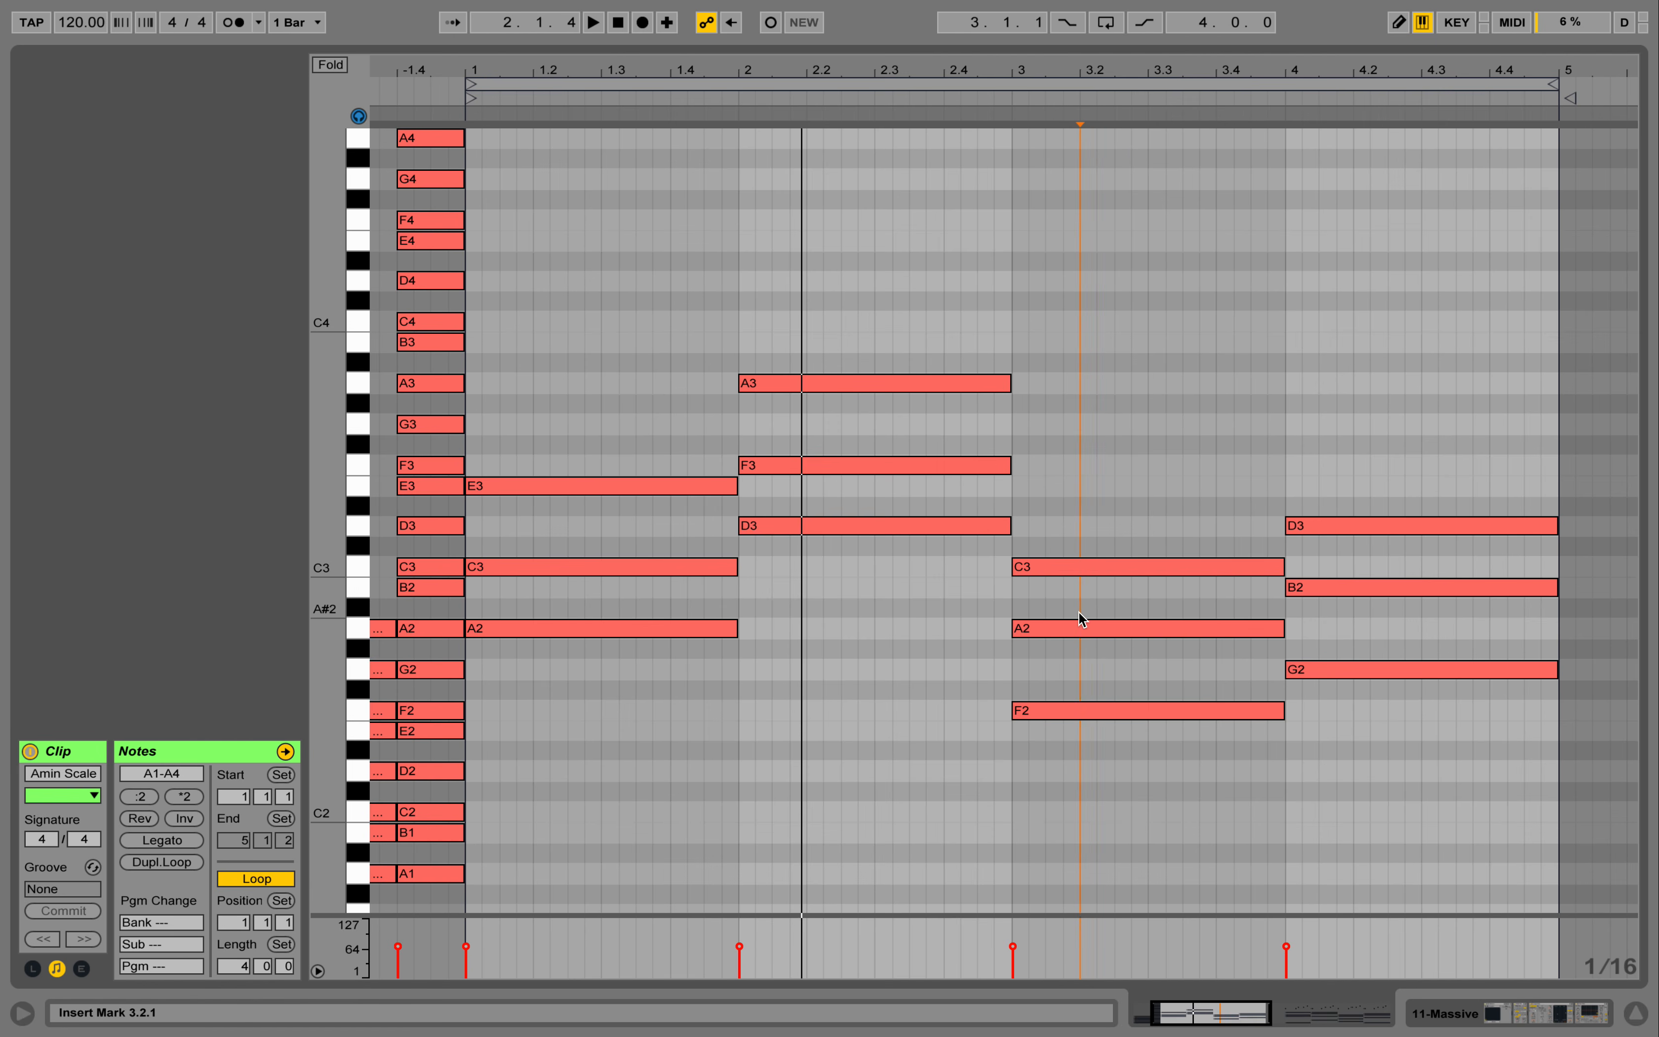
{"action": "left_click_drag", "start_coordinate": [1050, 630], "coordinate": [1047, 639]}
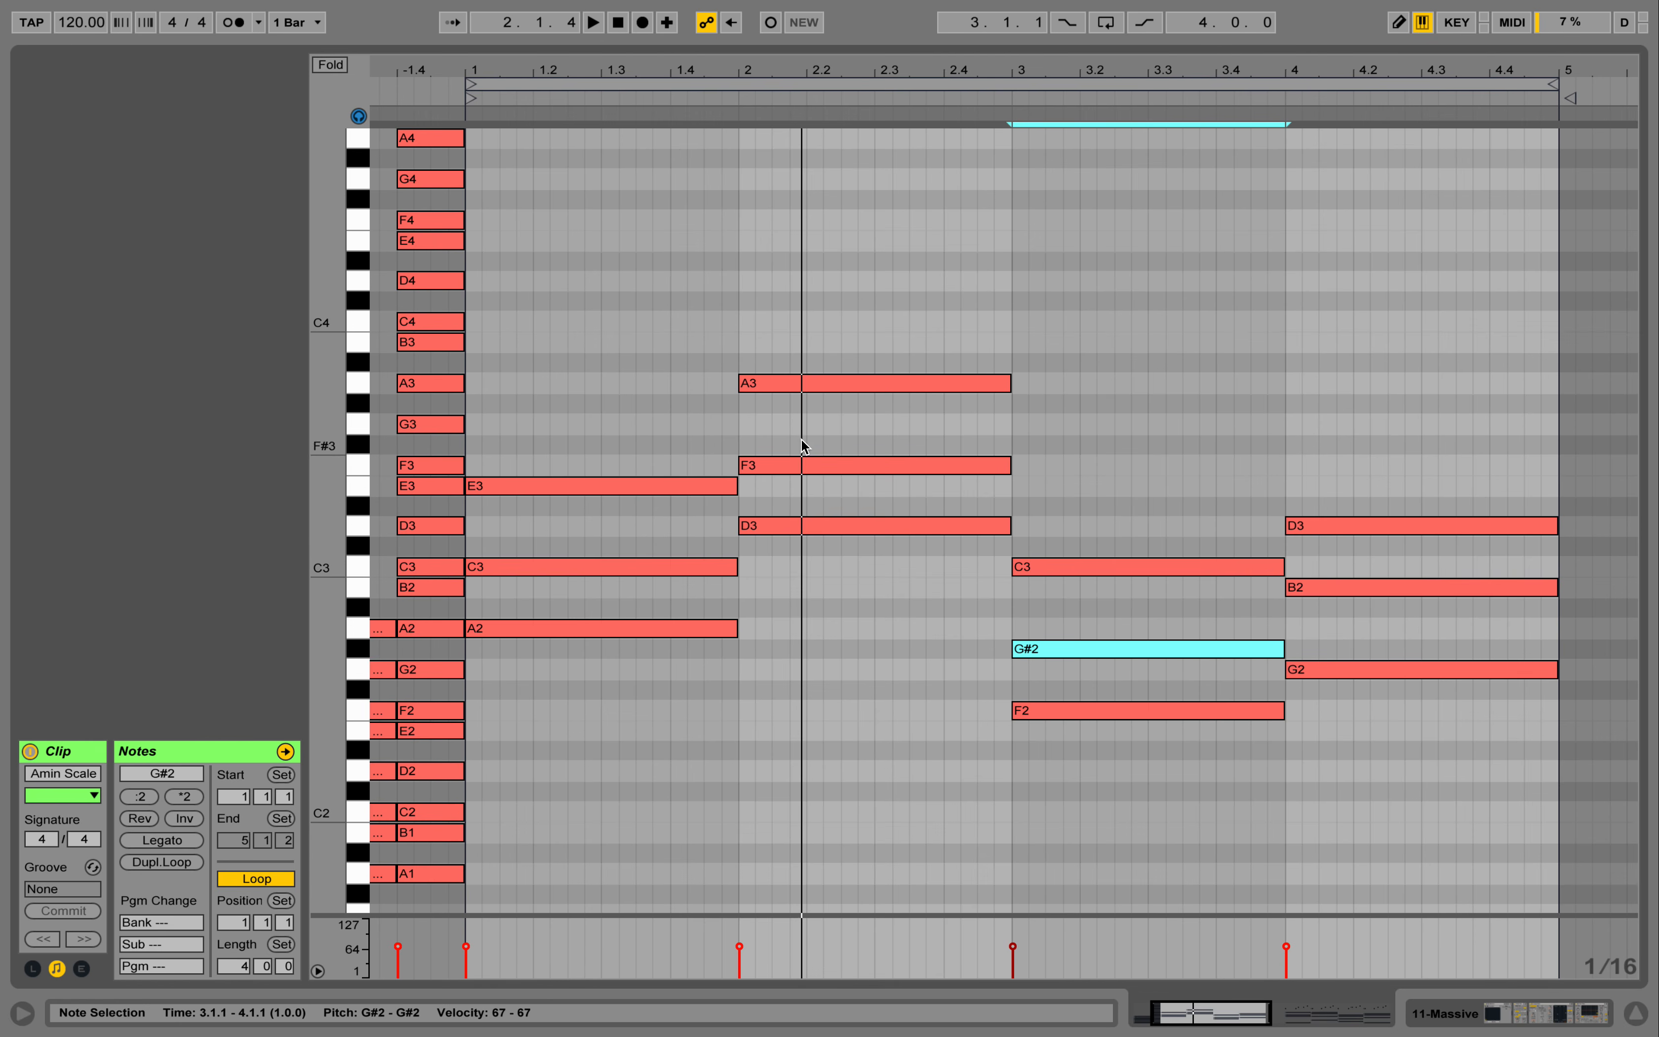
{"action": "left_click_drag", "start_coordinate": [654, 815], "coordinate": [710, 402]}
{"action": "left_click_drag", "start_coordinate": [838, 316], "coordinate": [828, 641]}
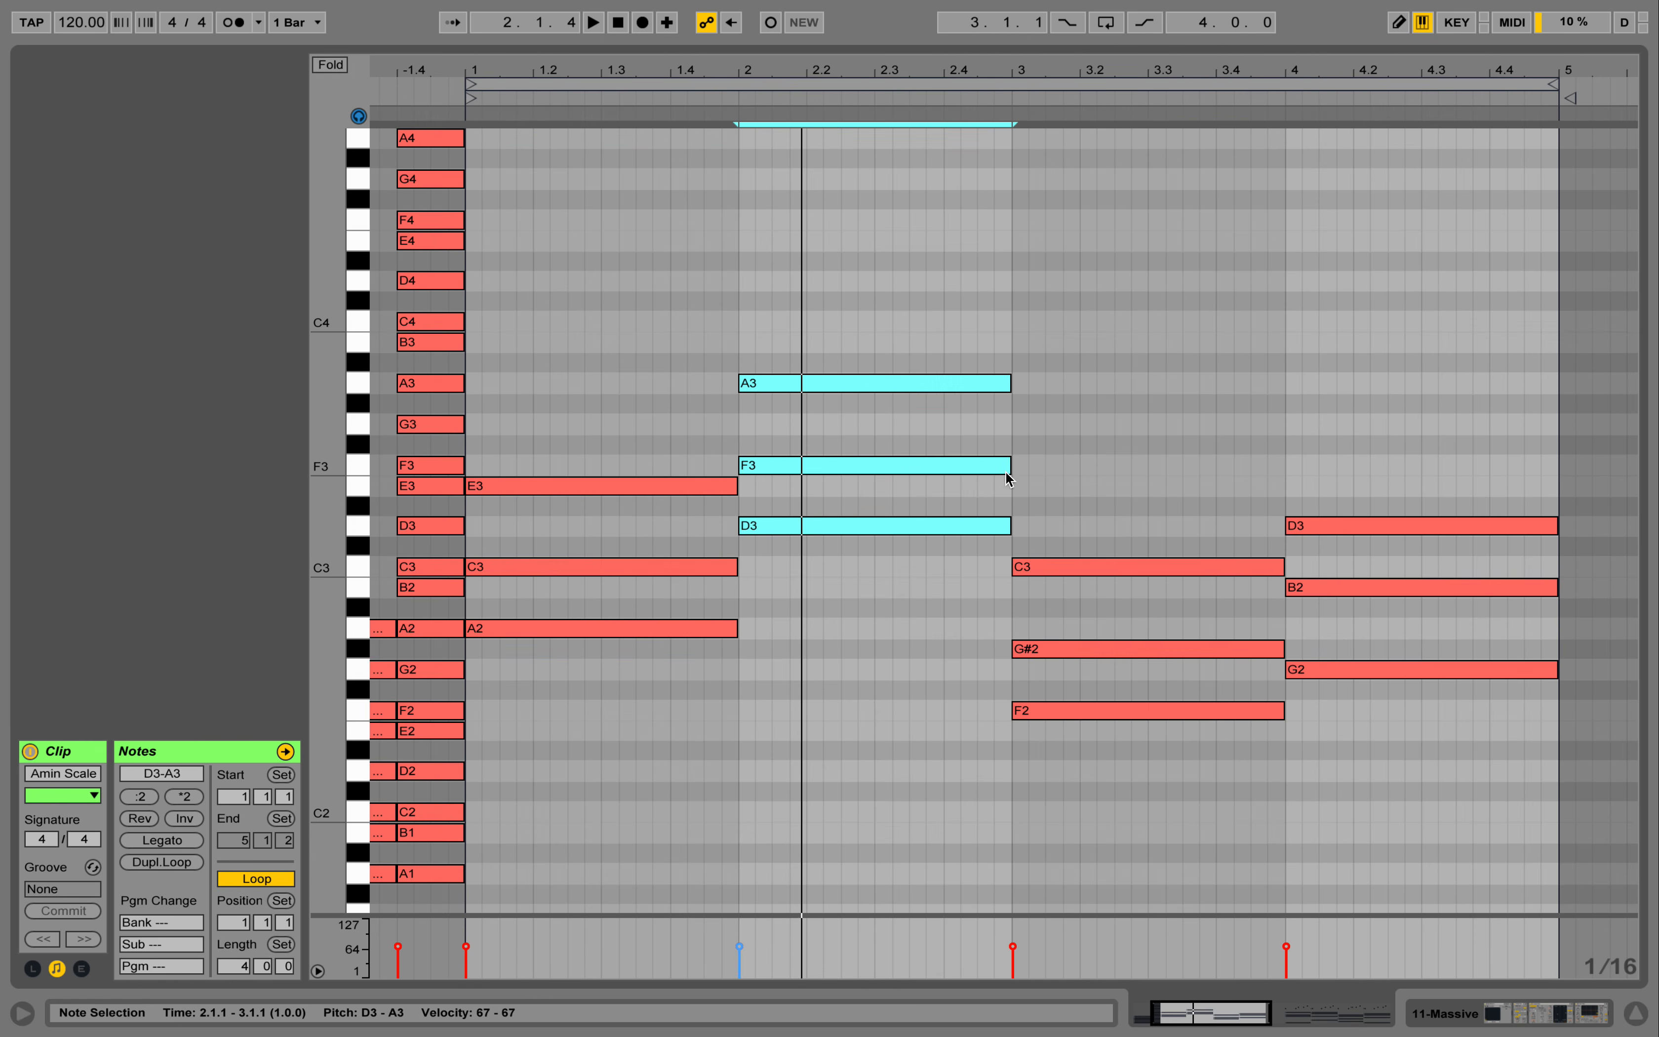
{"action": "left_click_drag", "start_coordinate": [1133, 474], "coordinate": [1112, 882]}
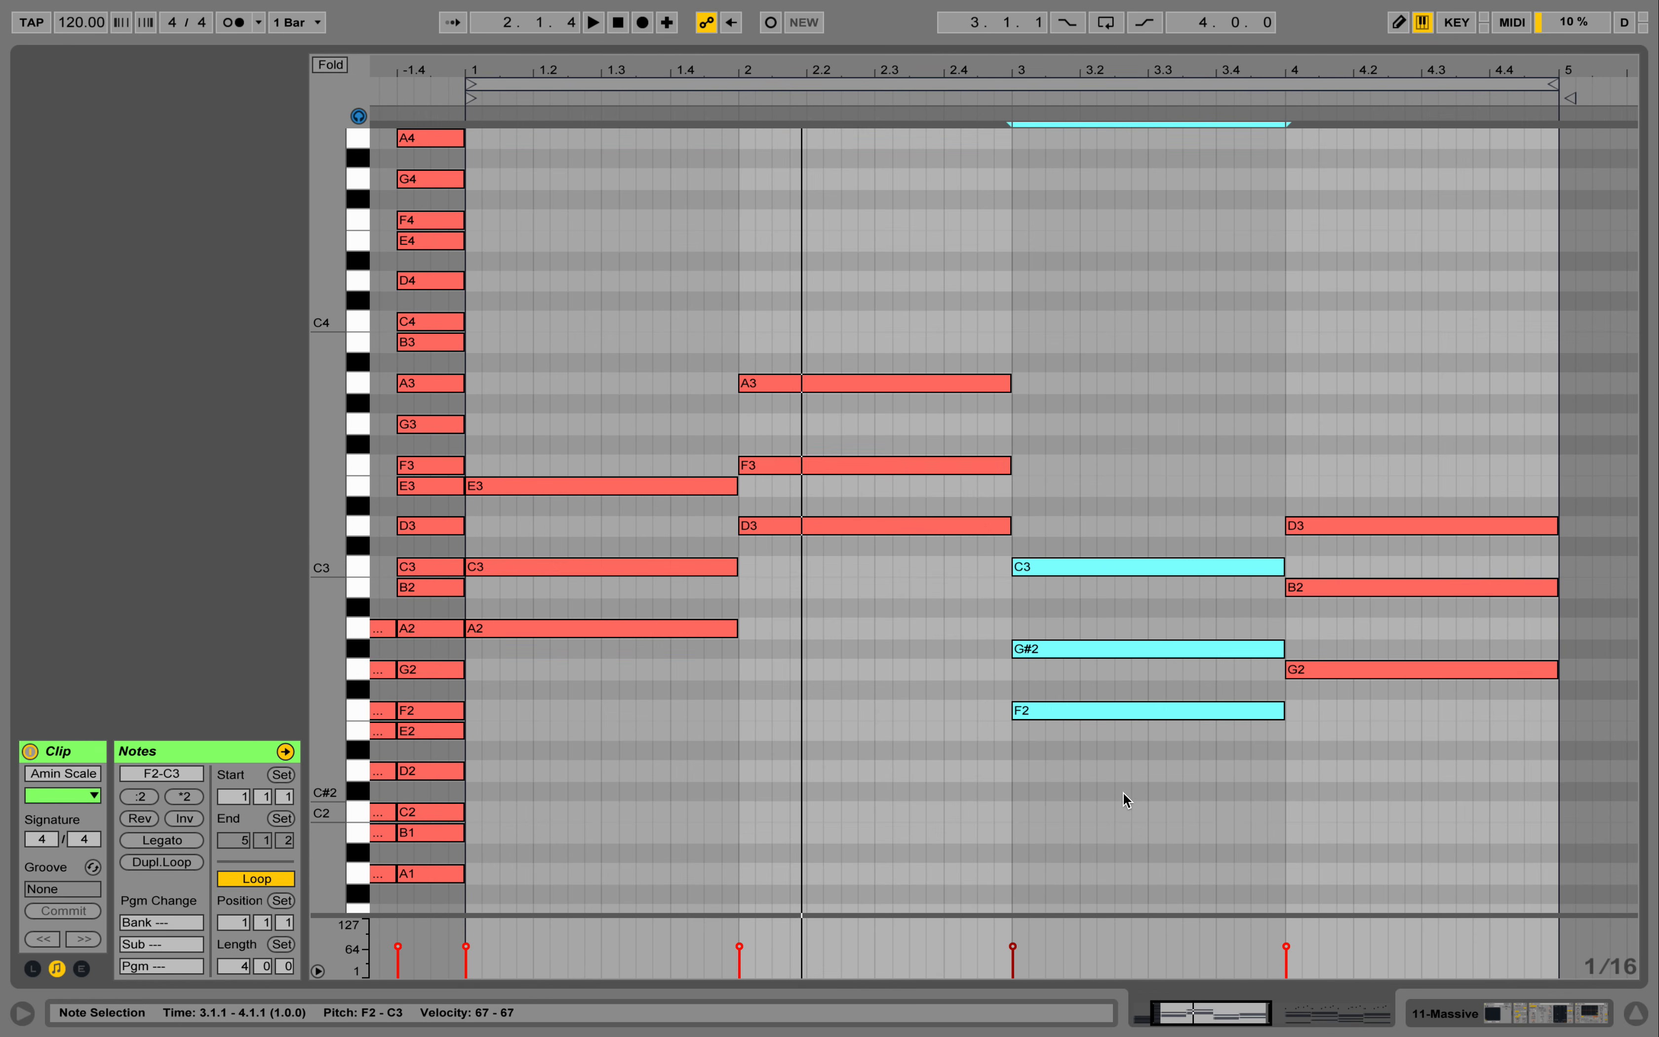
Lower the B2 chord note in bar 4 one semitone to A#2, select that chord and play the progression
{"action": "left_click", "coordinate": [1363, 618]}
{"action": "left_click_drag", "start_coordinate": [1351, 585], "coordinate": [1351, 609]}
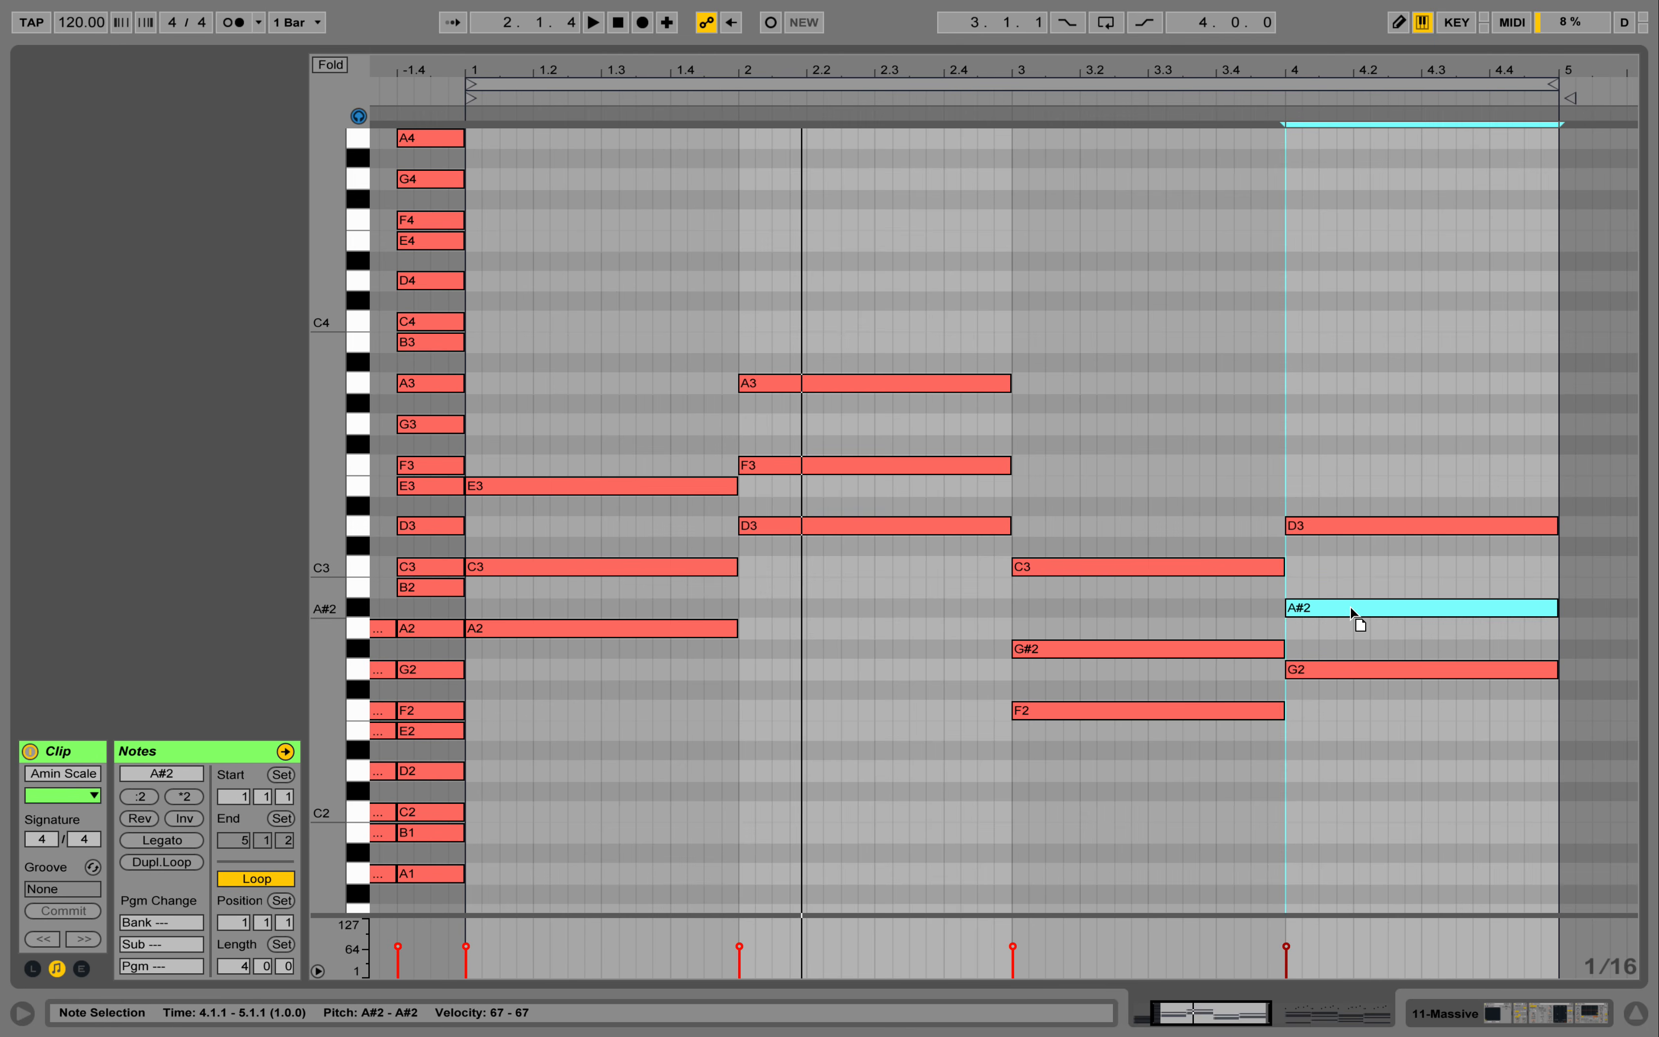
{"action": "left_click_drag", "start_coordinate": [1382, 466], "coordinate": [1406, 781]}
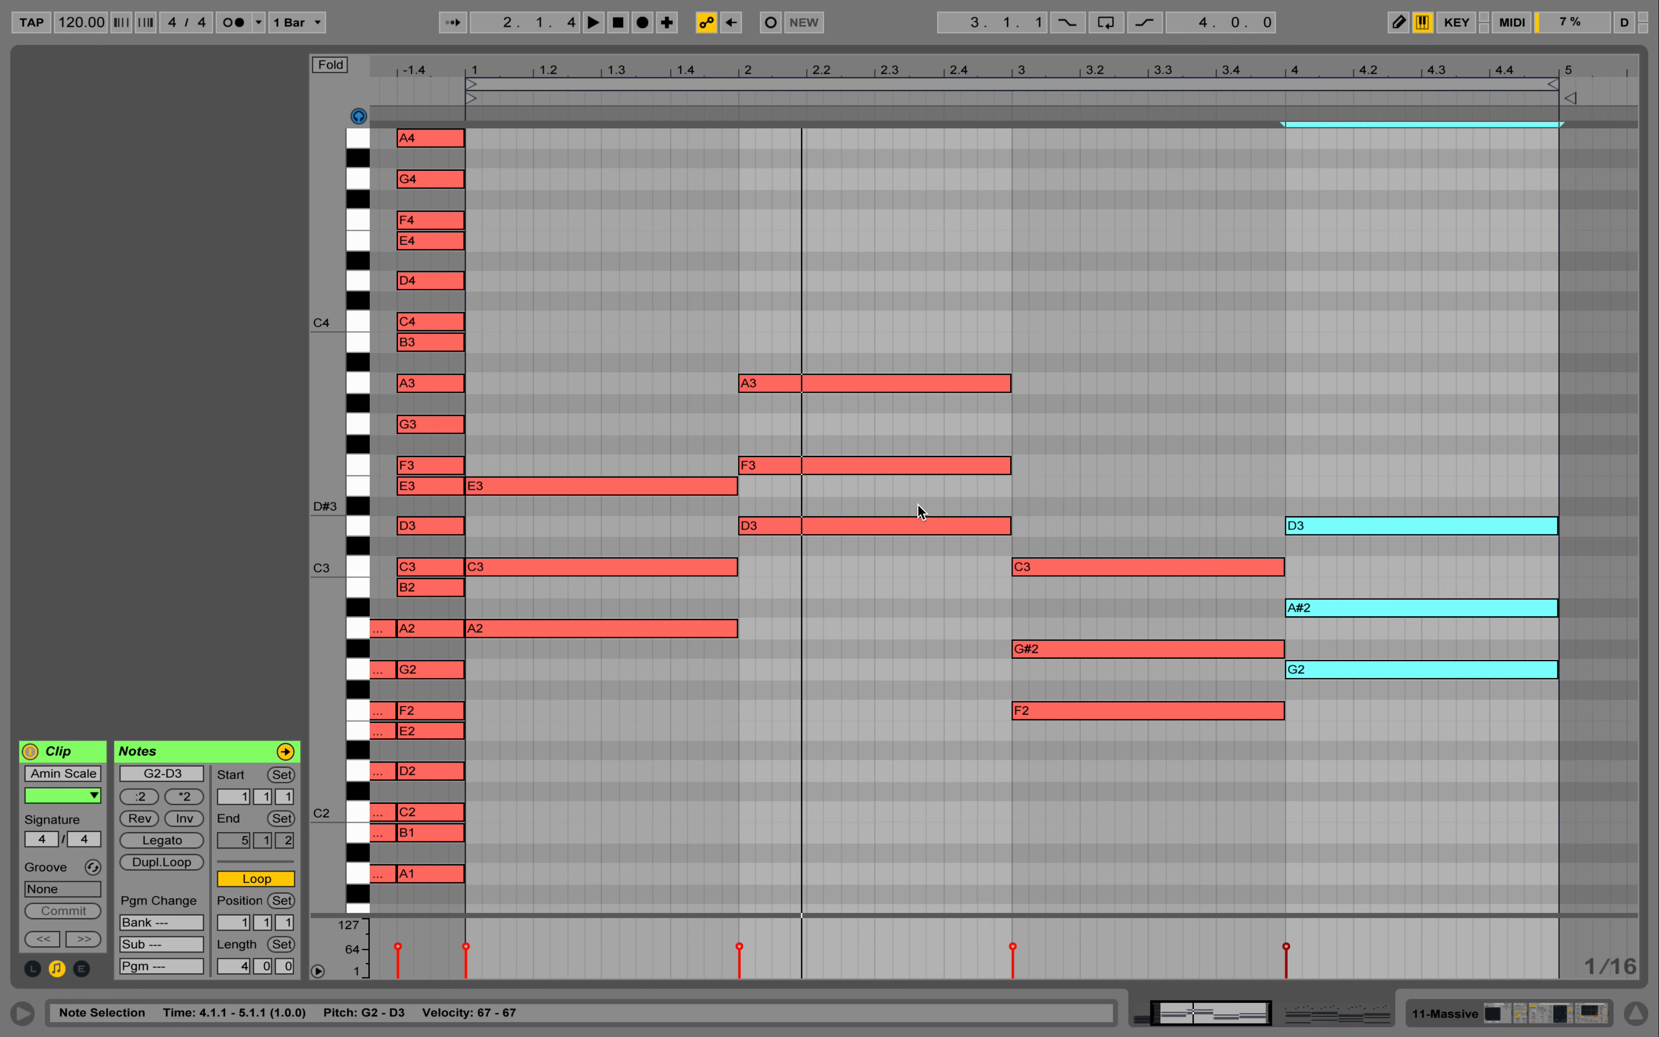
{"action": "key", "text": "space"}
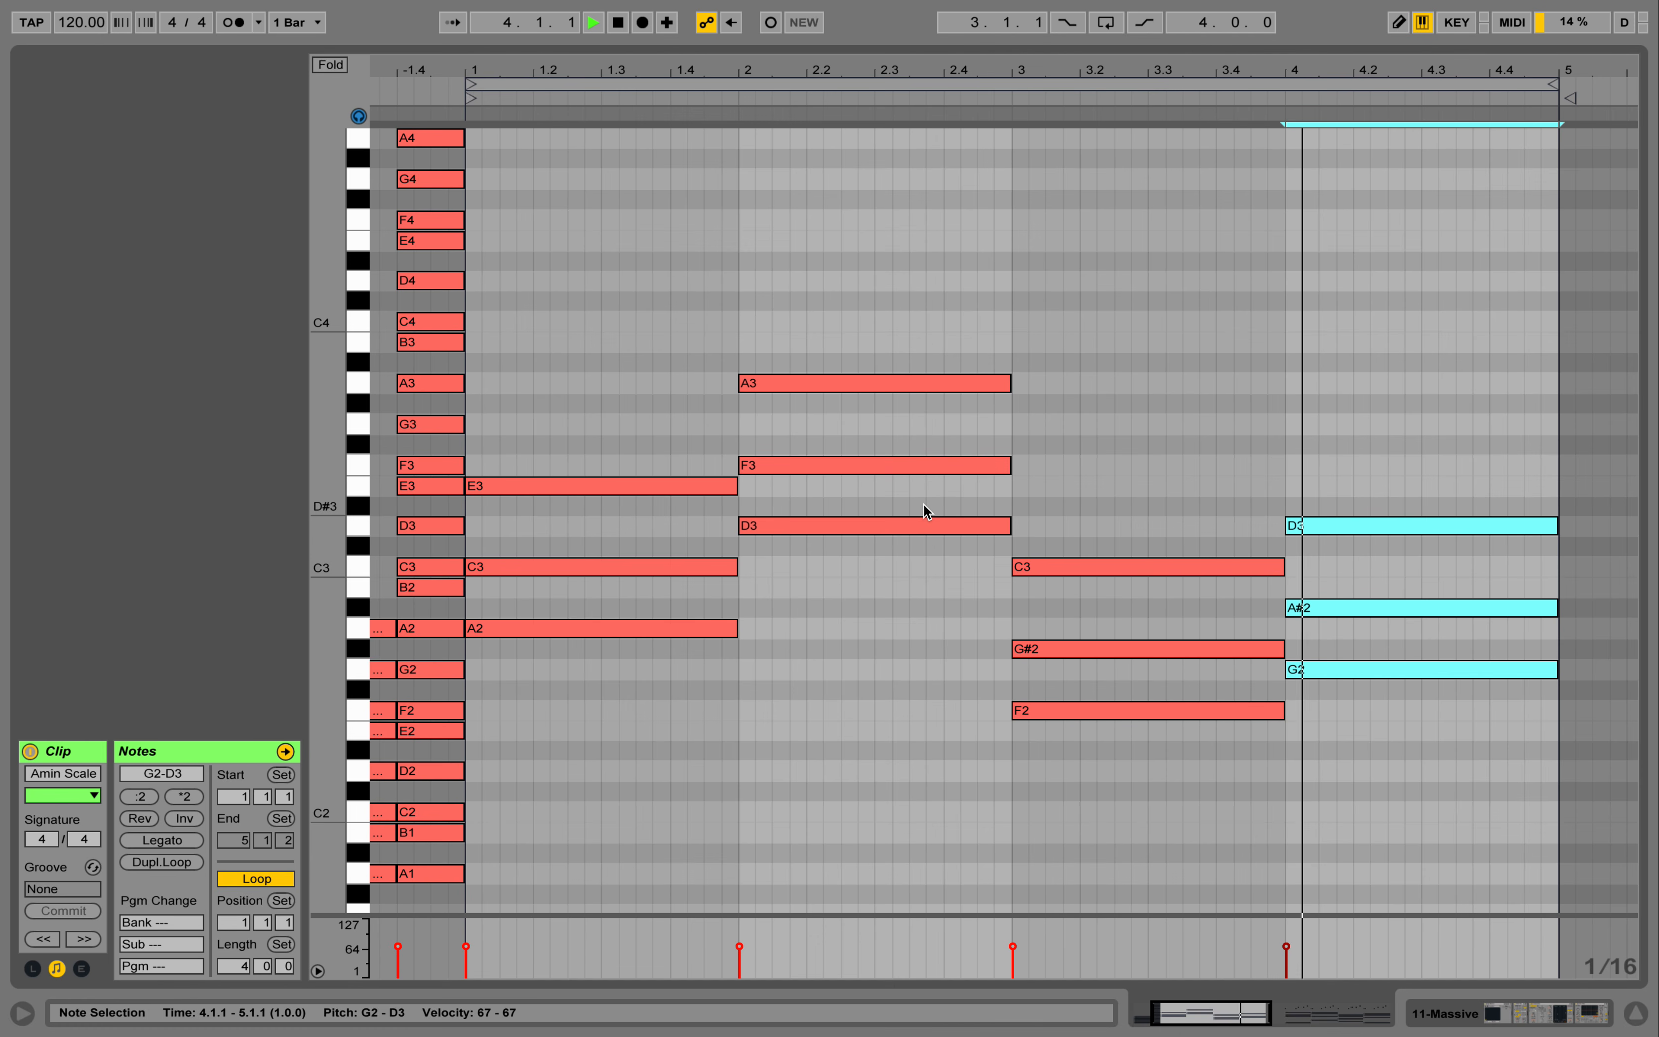
{"action": "key", "text": "space"}
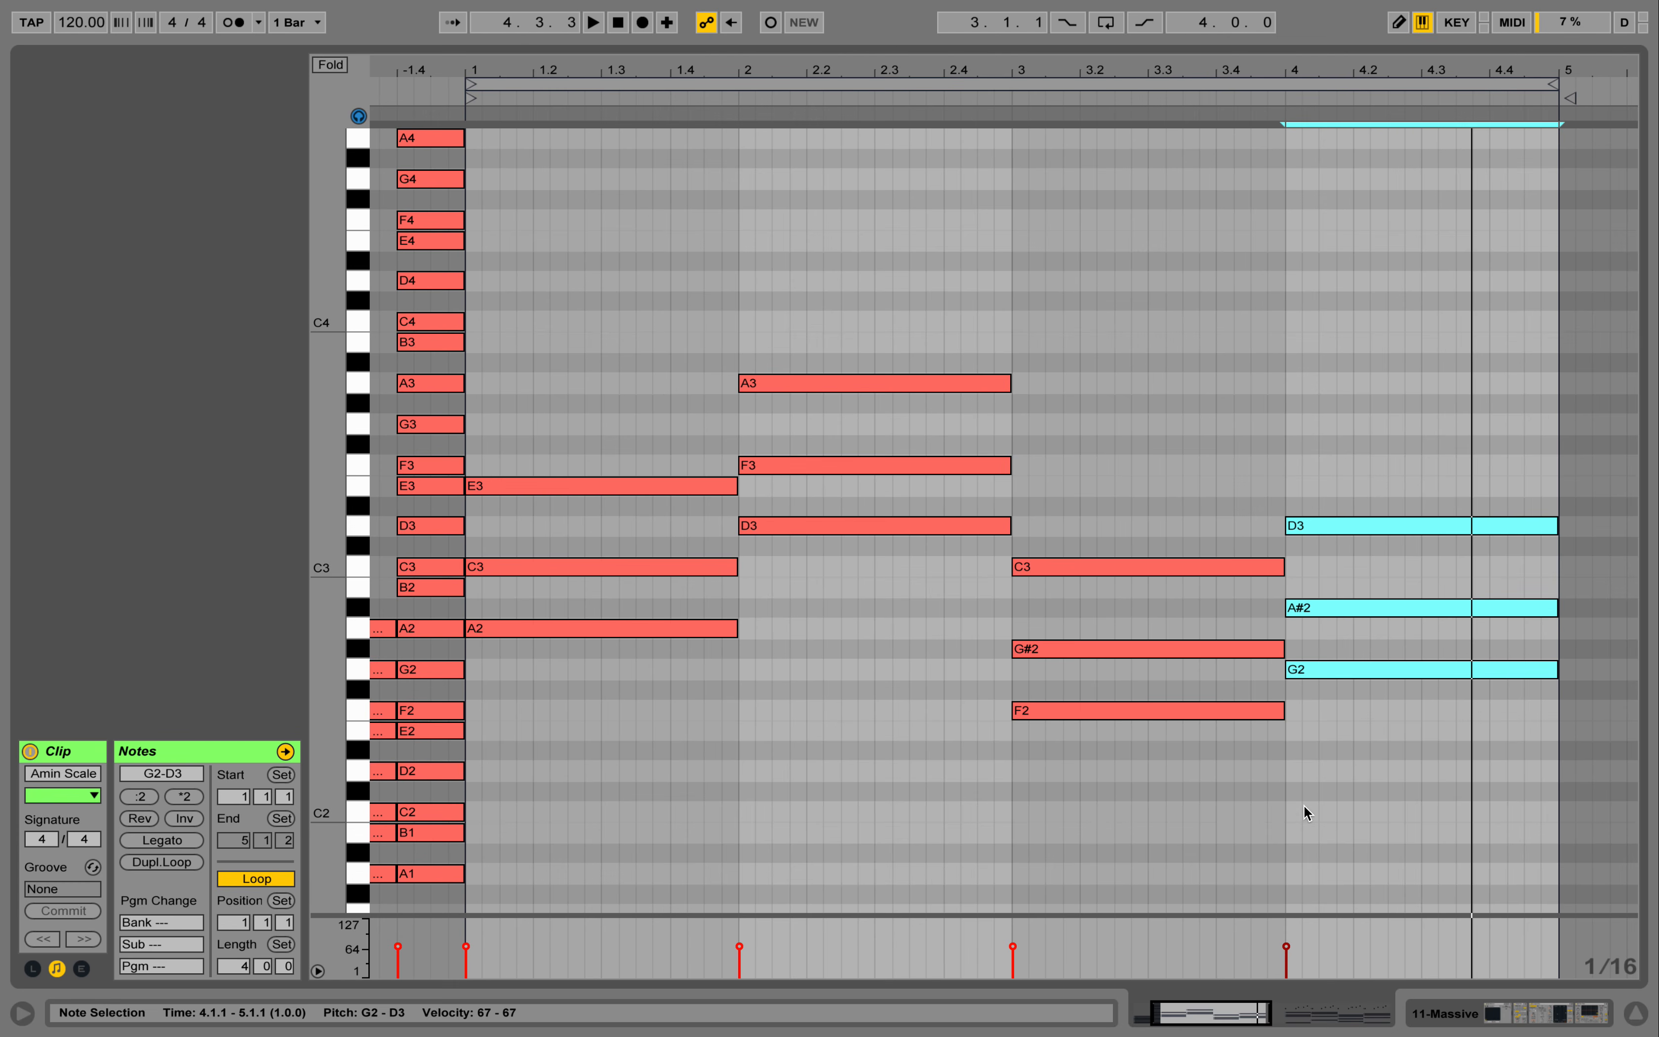
Set the song tempo to 130 BPM and play track 11's Amin Scale clip together with track 14's PML_PHL_Loop clip
{"action": "left_click", "coordinate": [91, 24]}
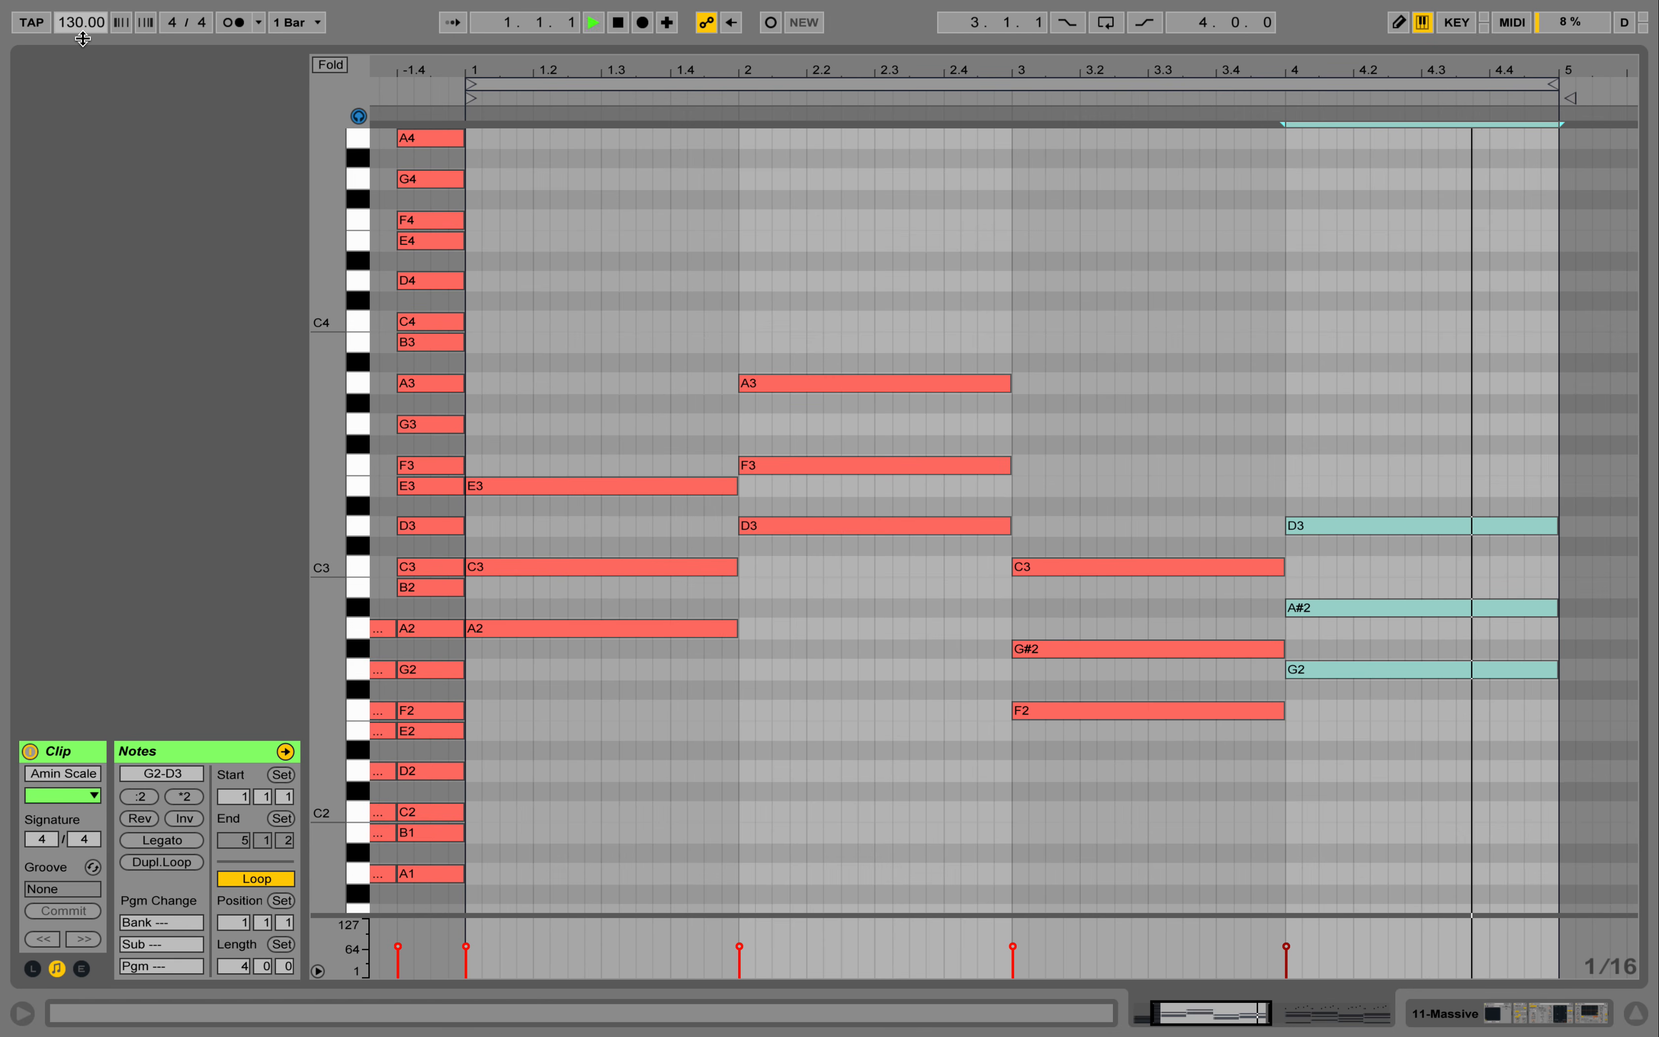
{"action": "key", "text": "space"}
{"action": "left_click", "coordinate": [1444, 1017]}
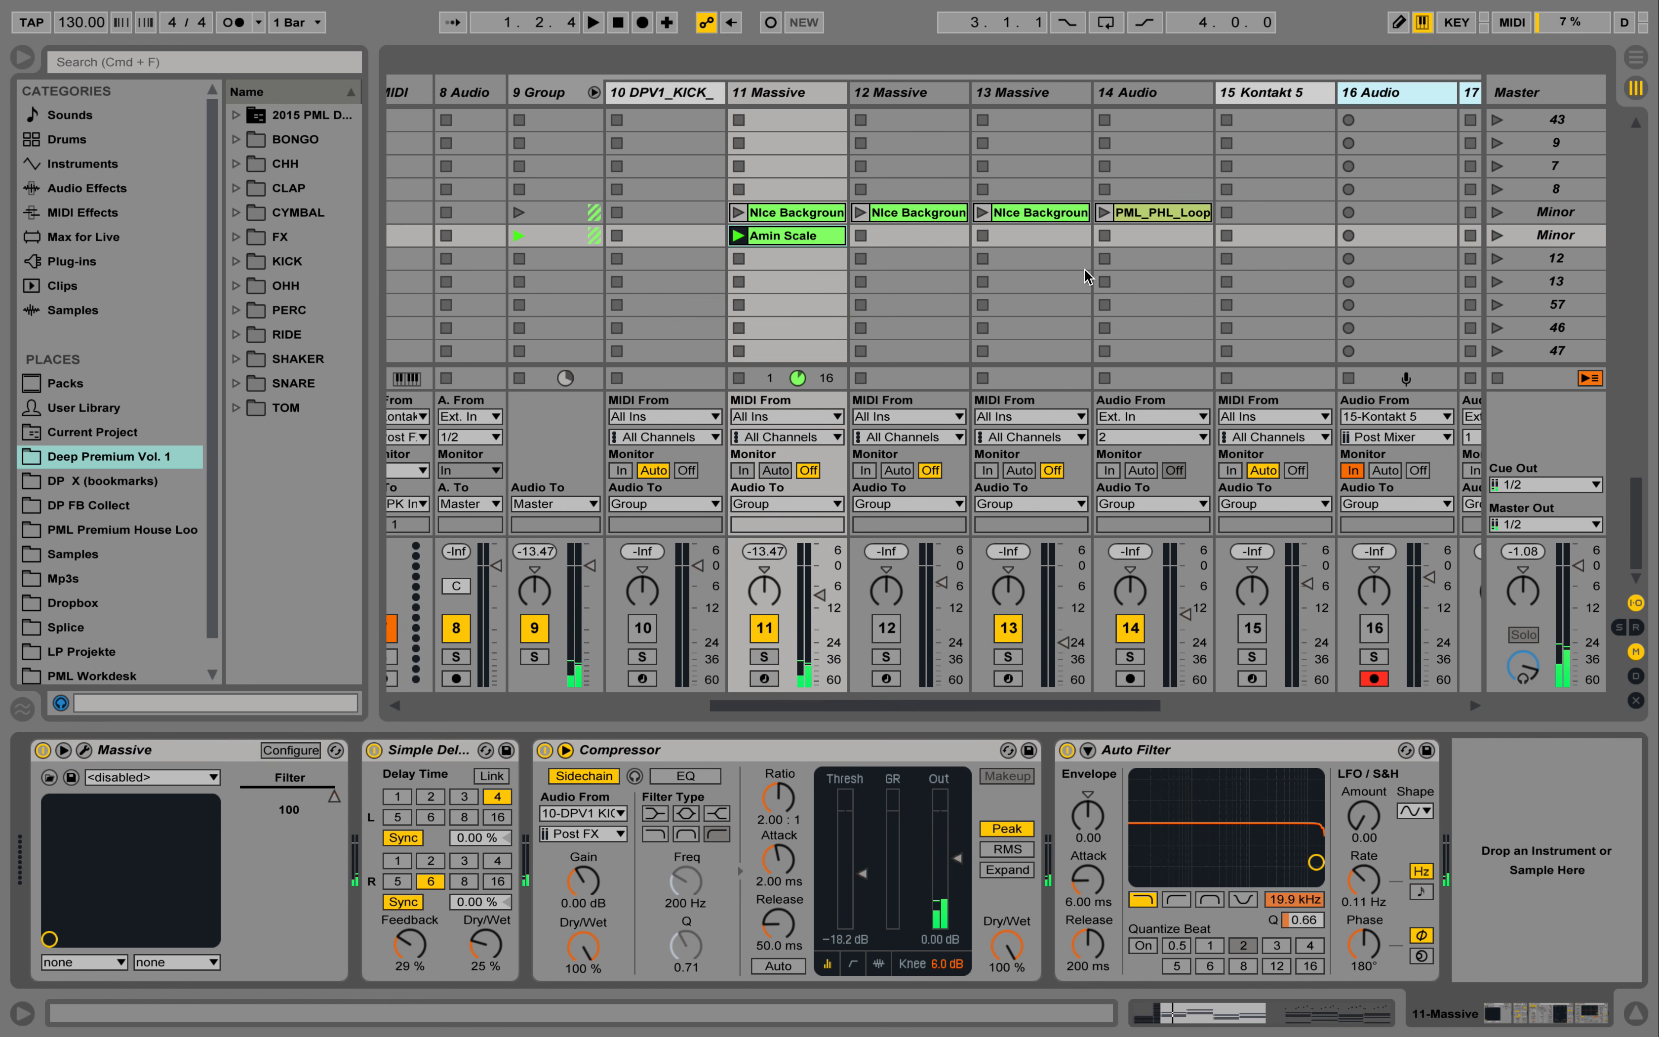
{"action": "left_click", "coordinate": [1104, 213]}
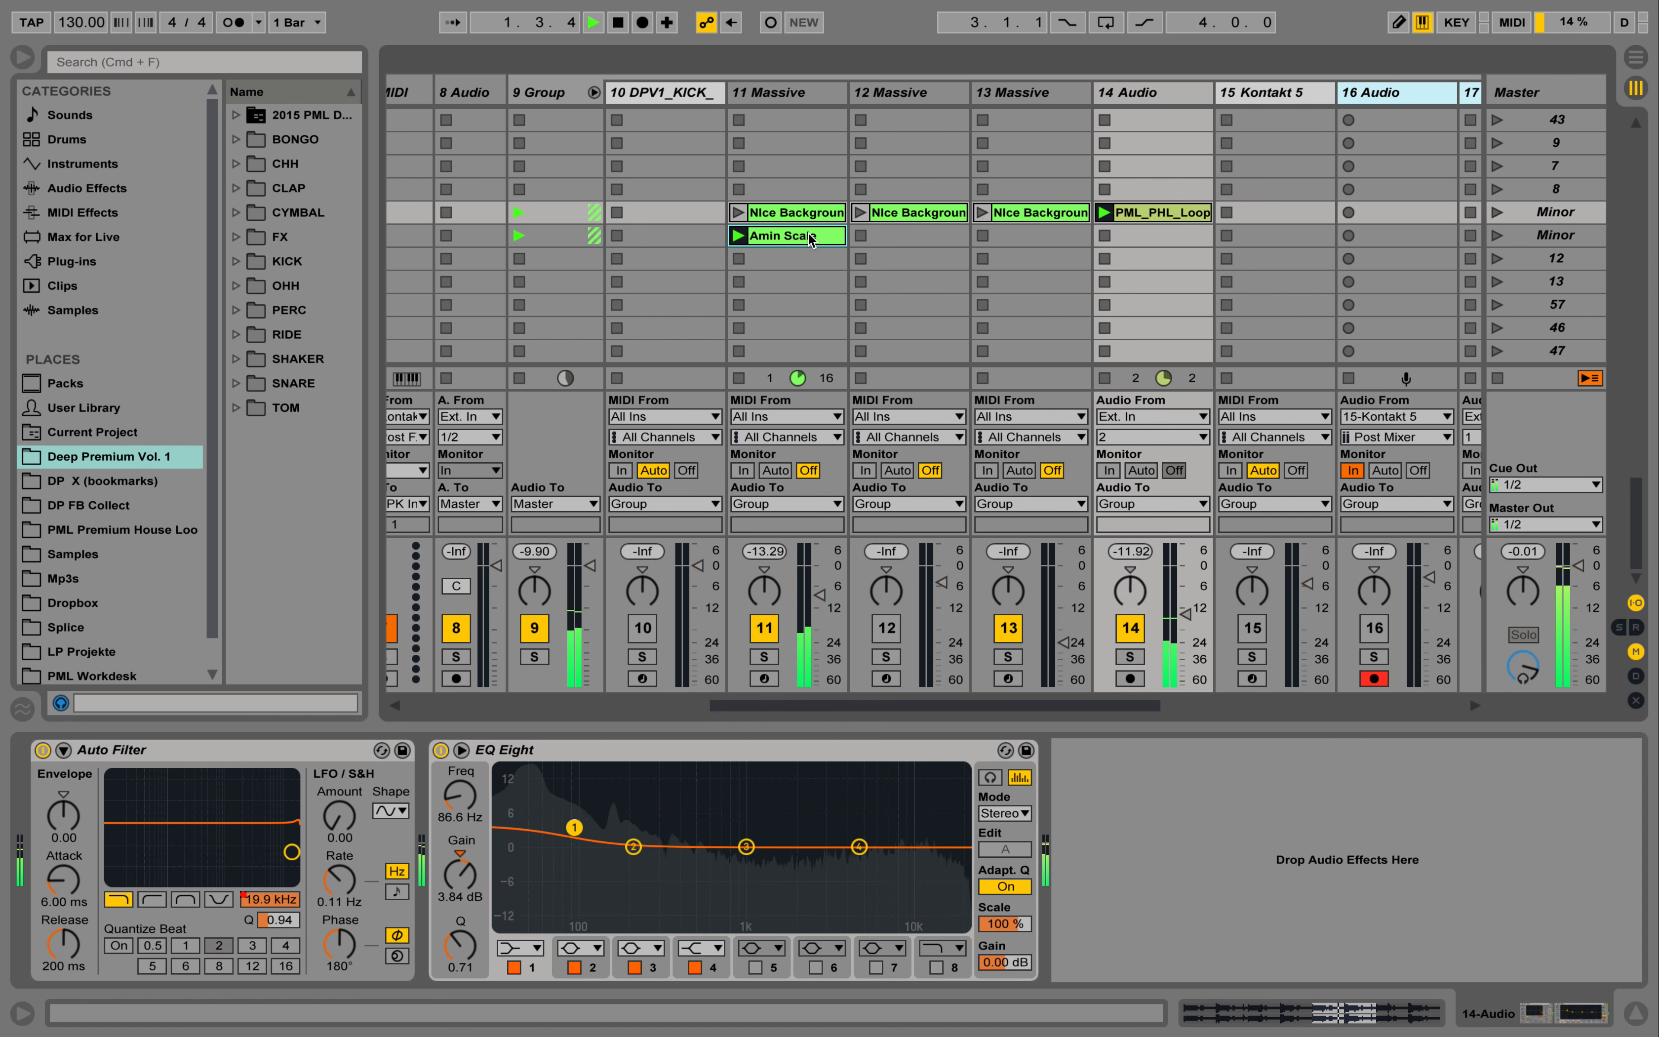
{"action": "double_click", "coordinate": [821, 227]}
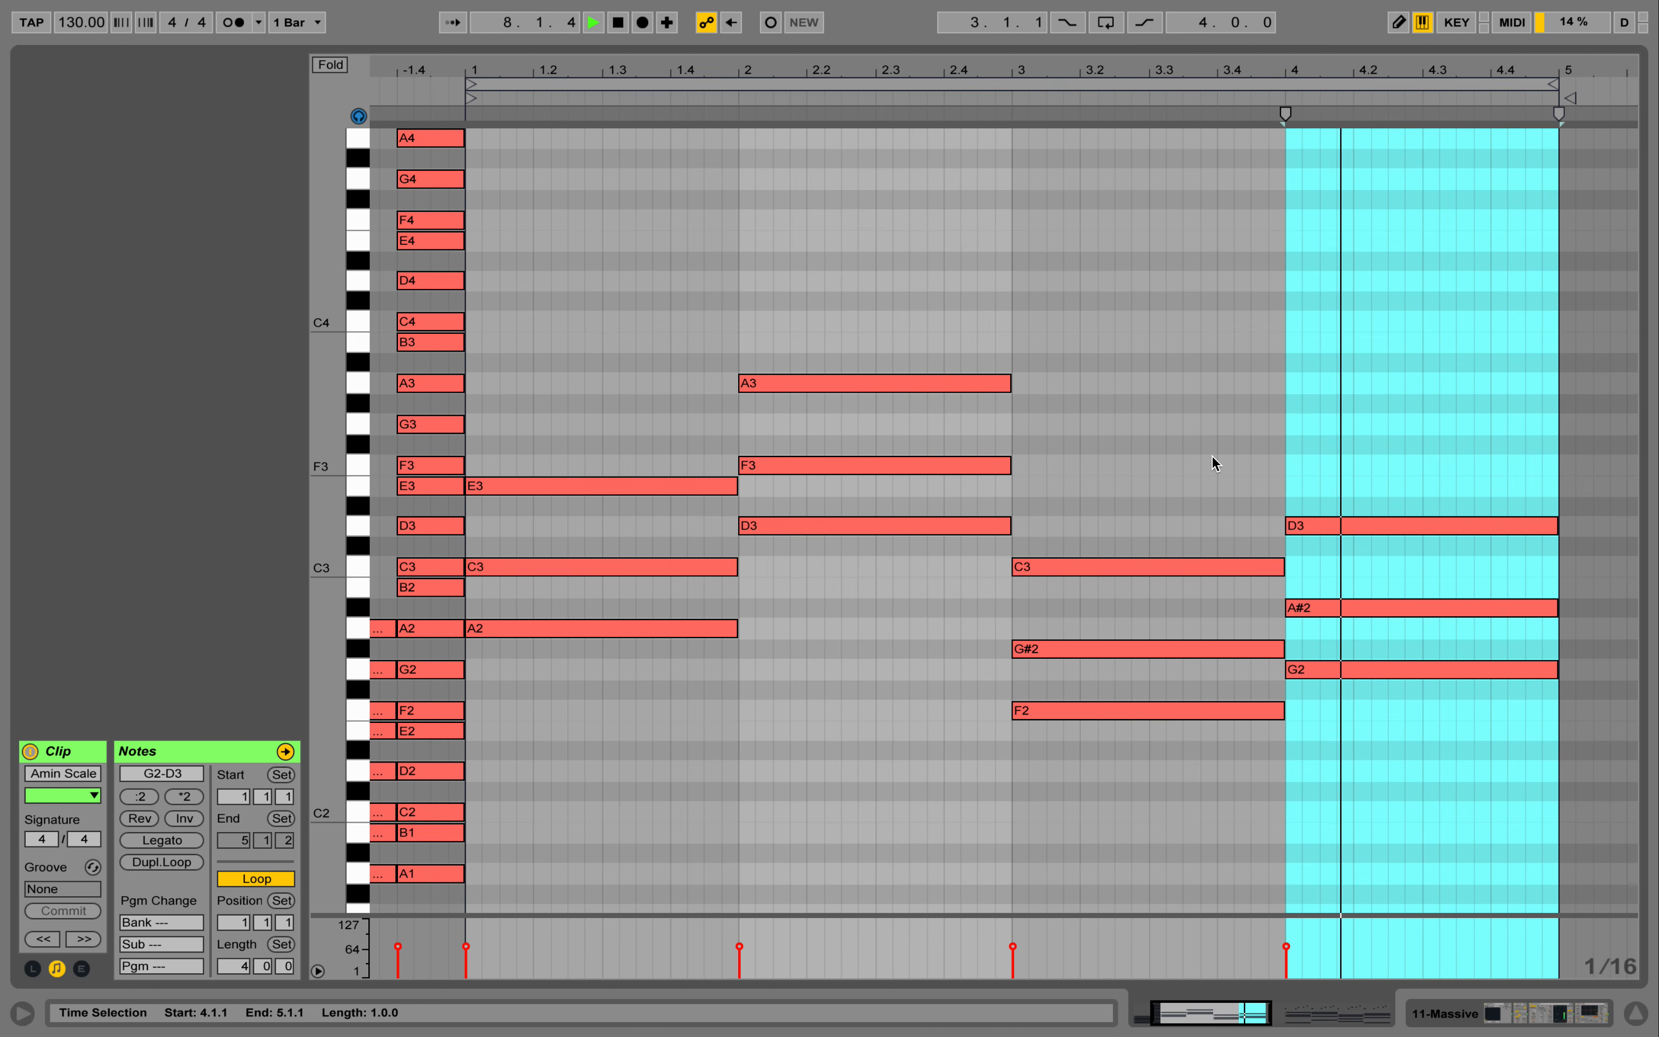
{"action": "key", "text": "space"}
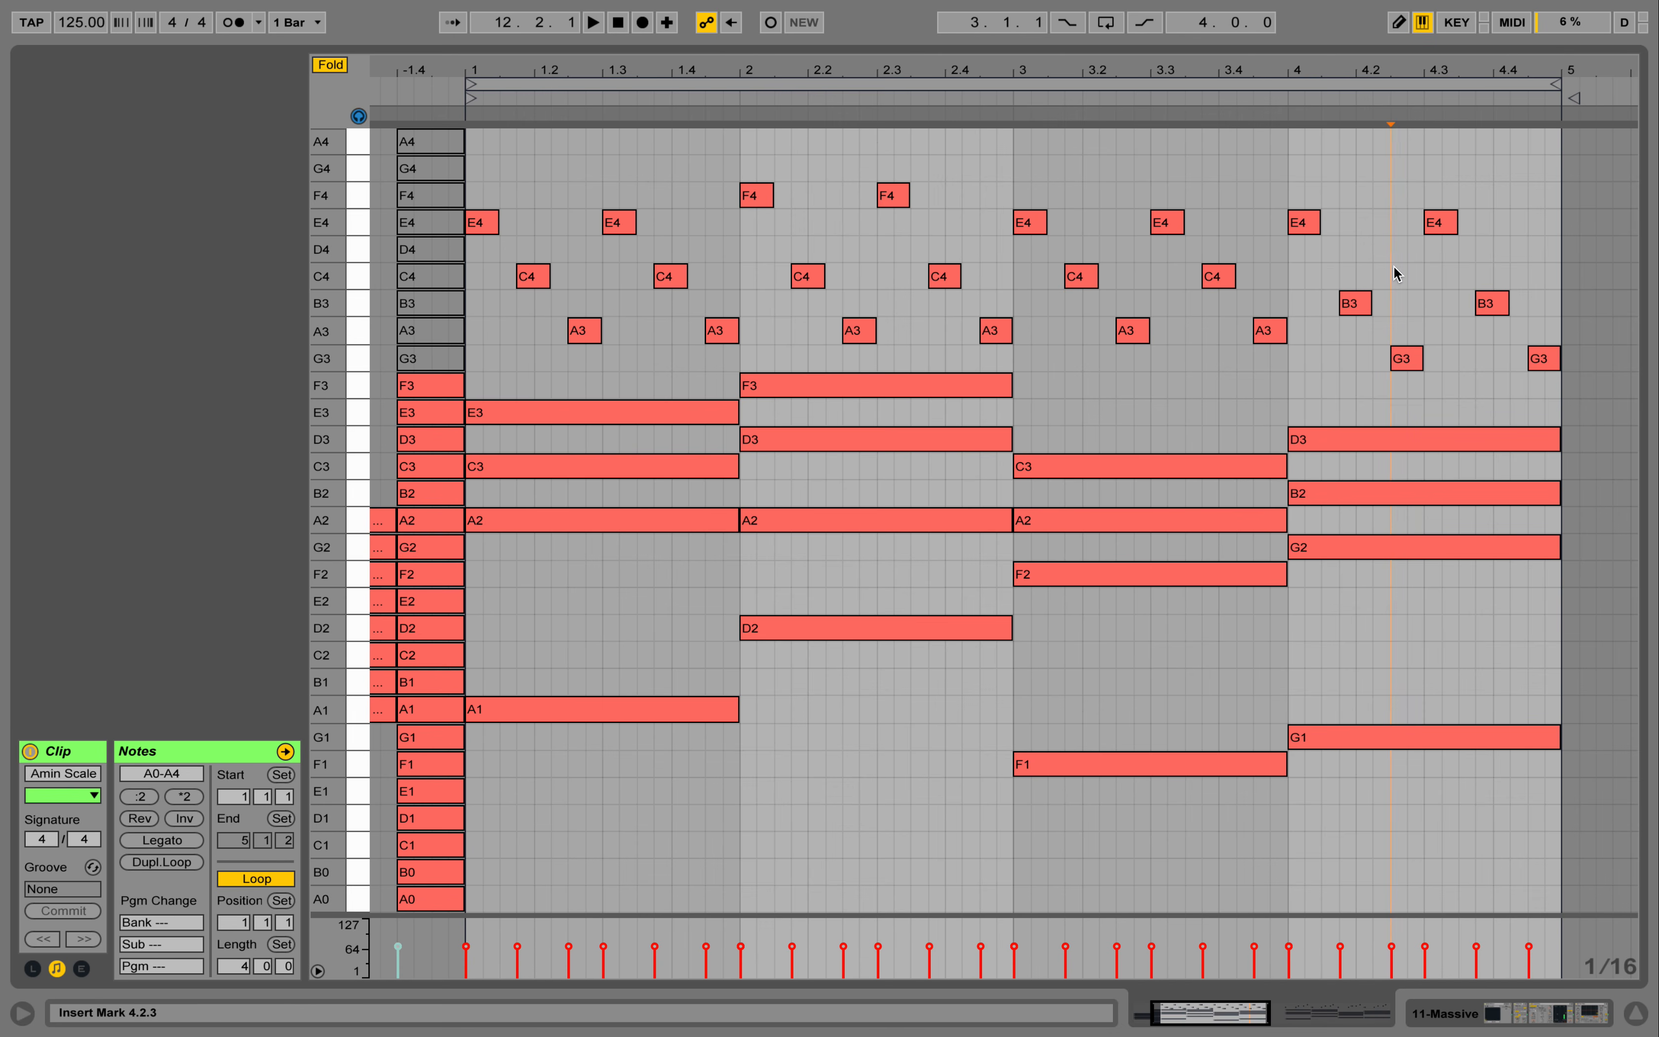
Listen to the folded Amin Scale clip that combines the chord, bass and melody notes
{"action": "key", "text": "space"}
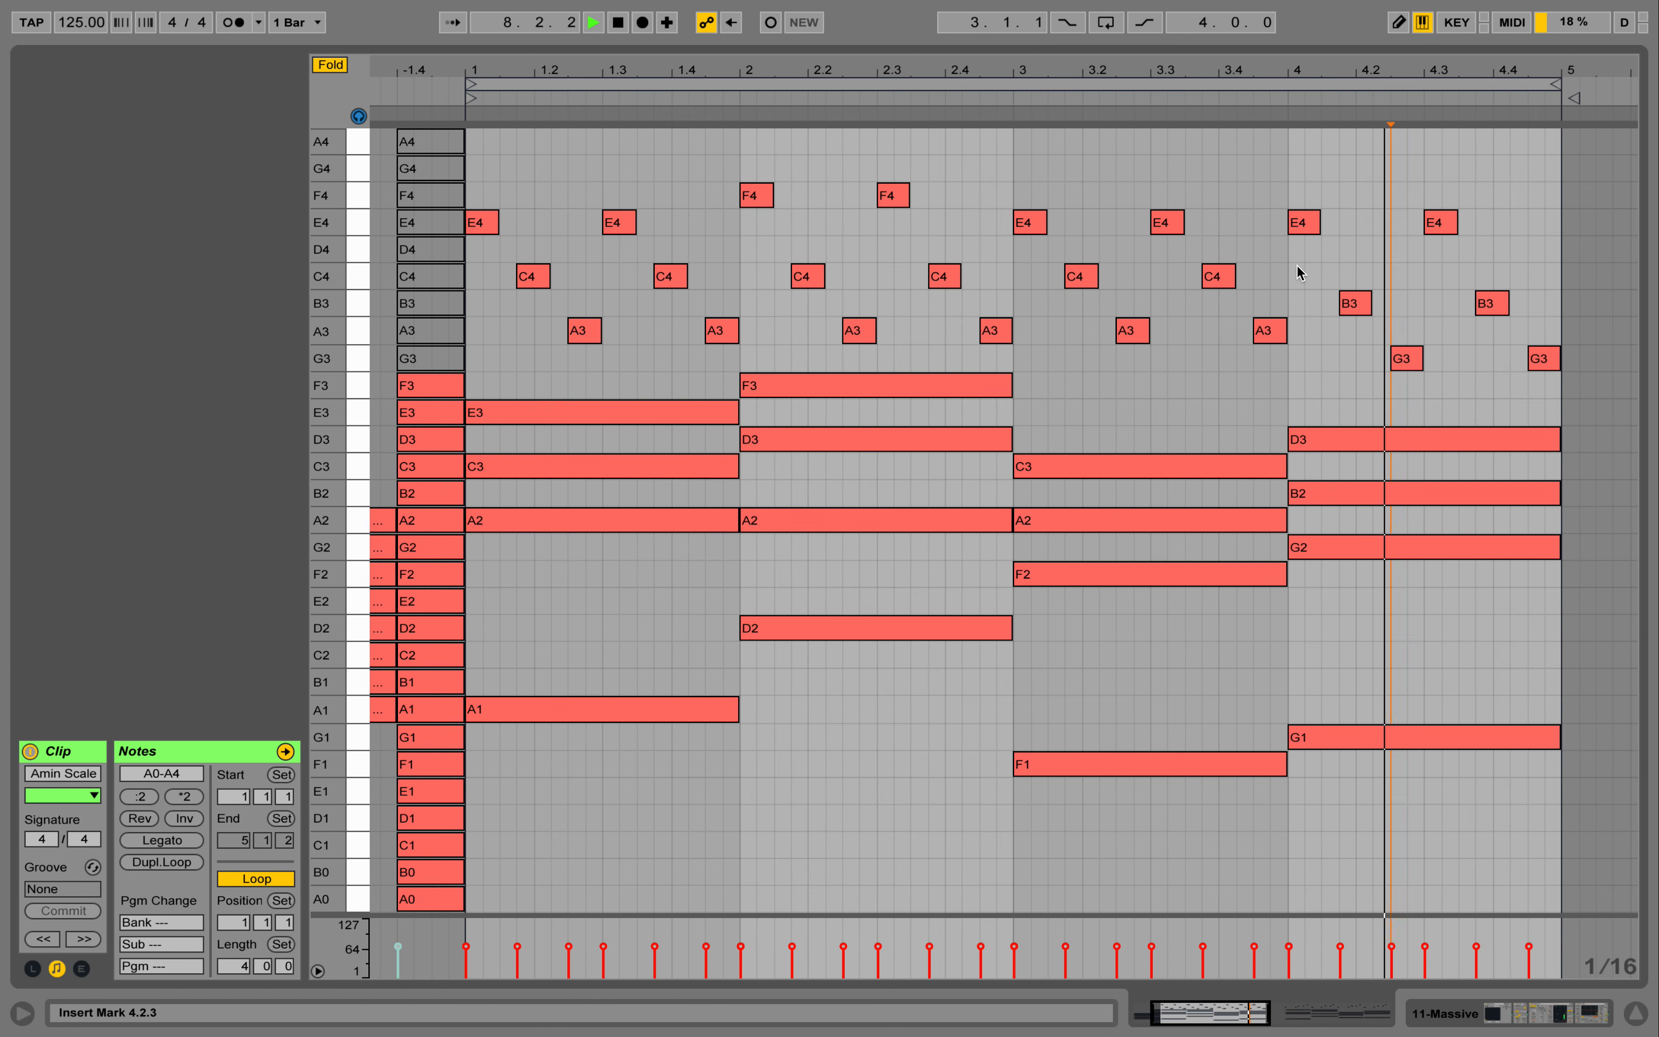
{"action": "key", "text": "space"}
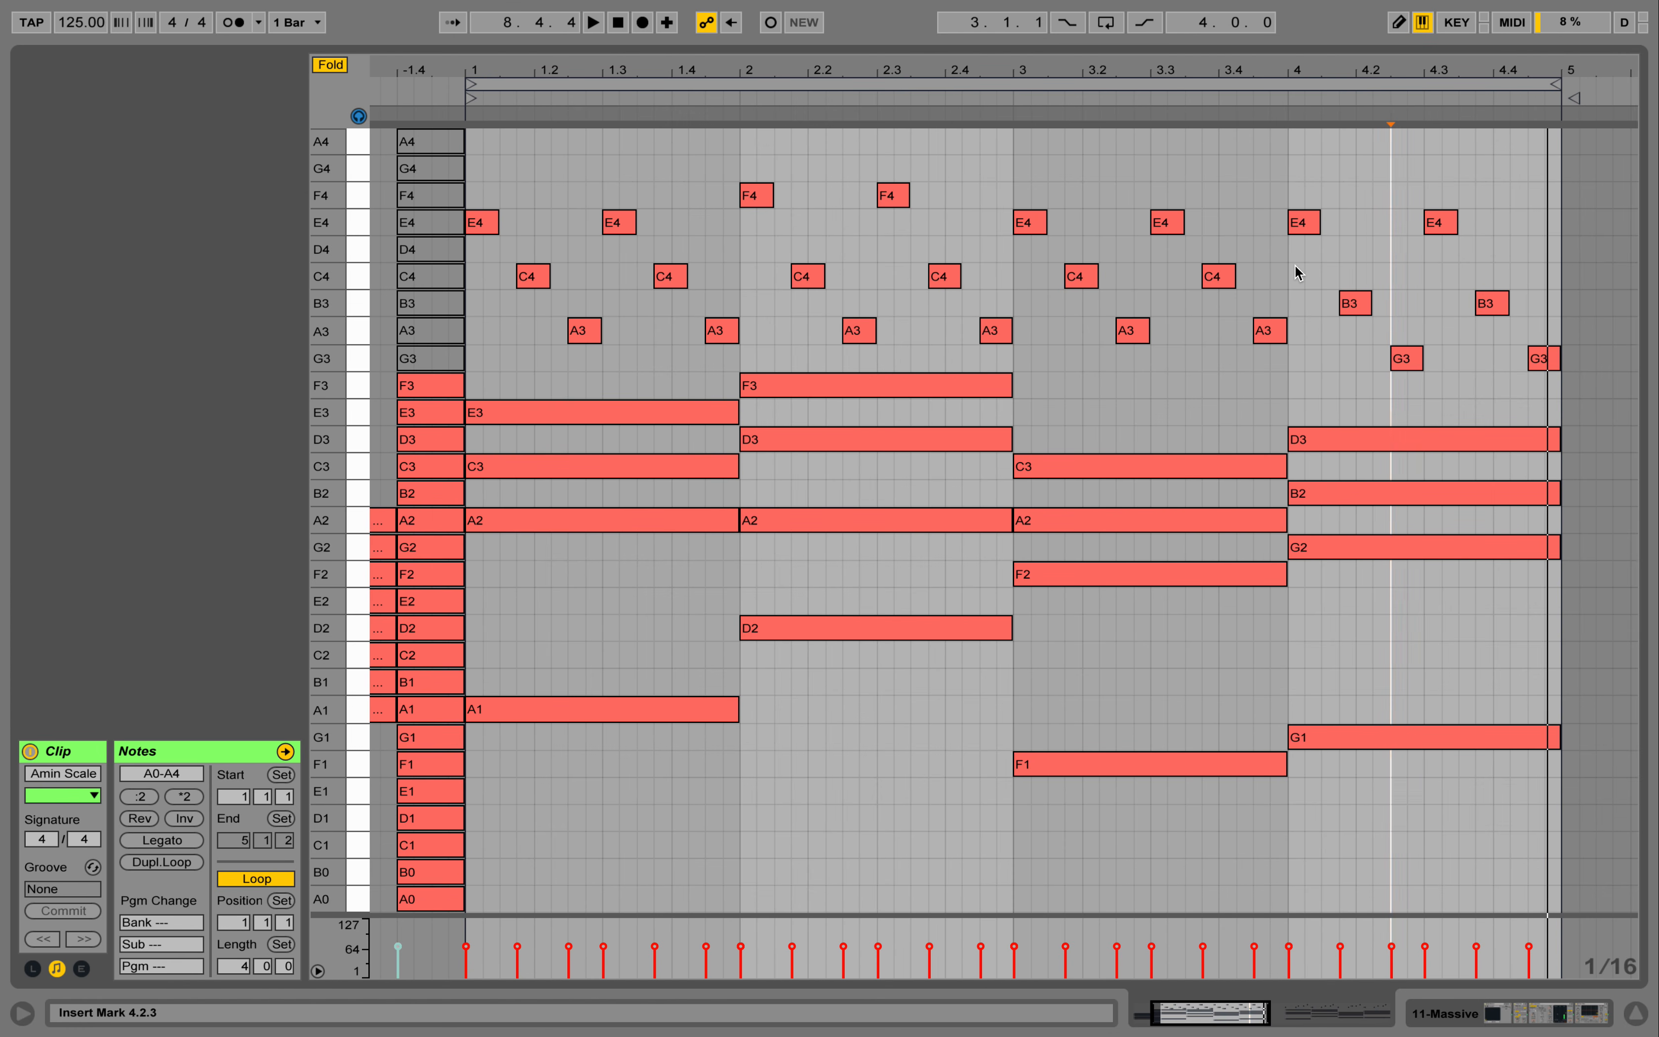